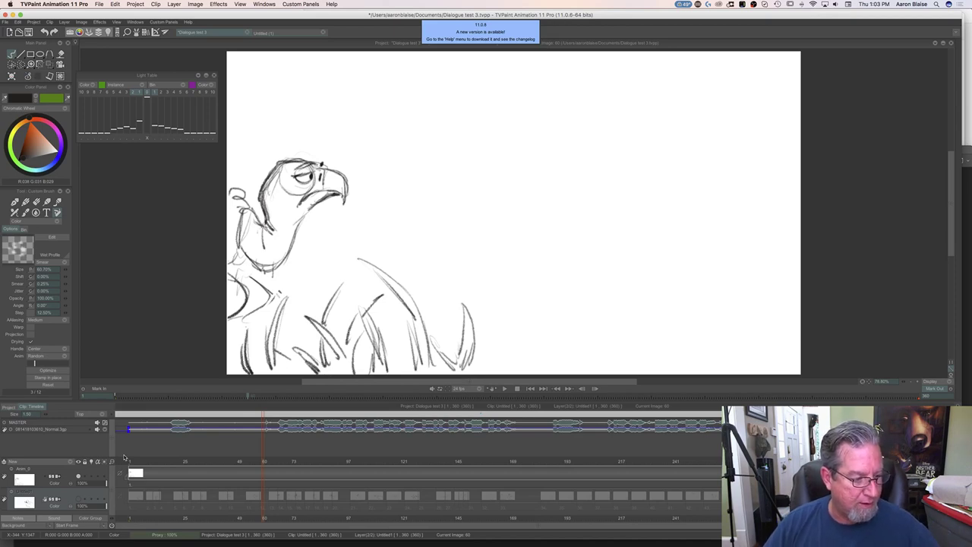
Hide the Anim_2 layer's drawing and play back the dialogue audio on its own at a higher volume.
click(79, 477)
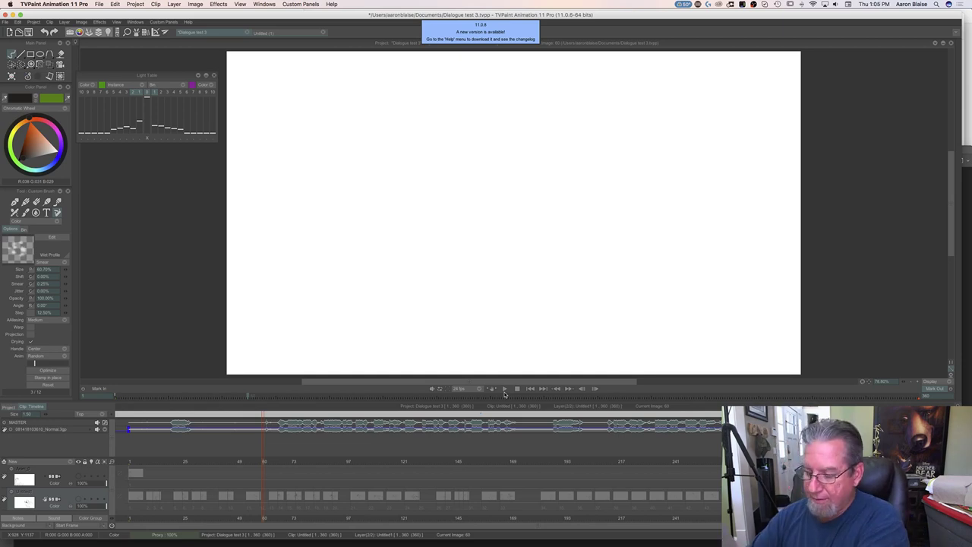
click(504, 389)
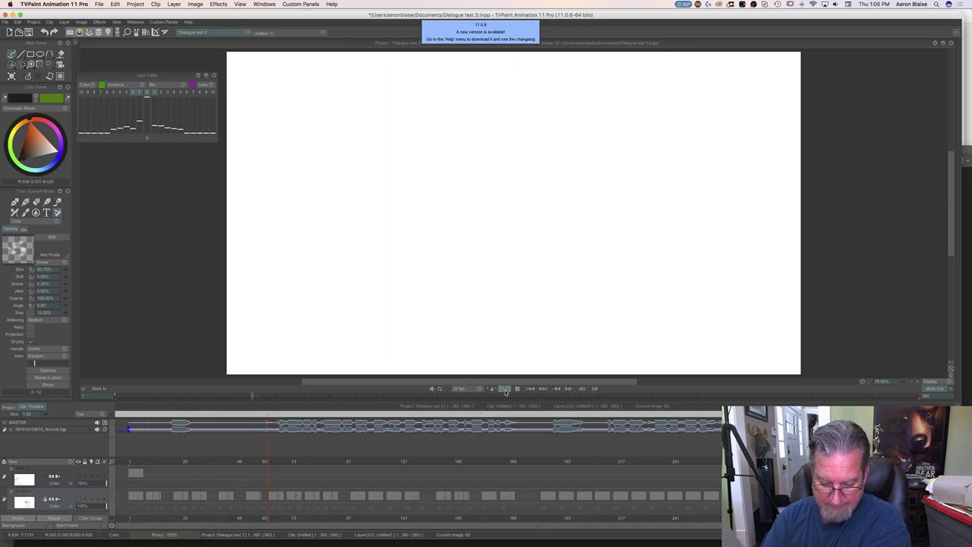
key(XF86AudioRaiseVolume)
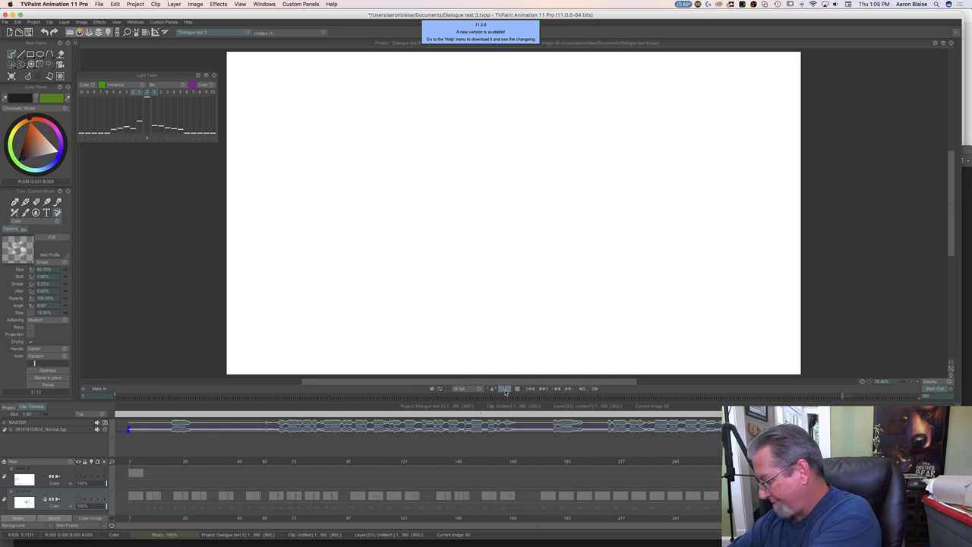
click(505, 389)
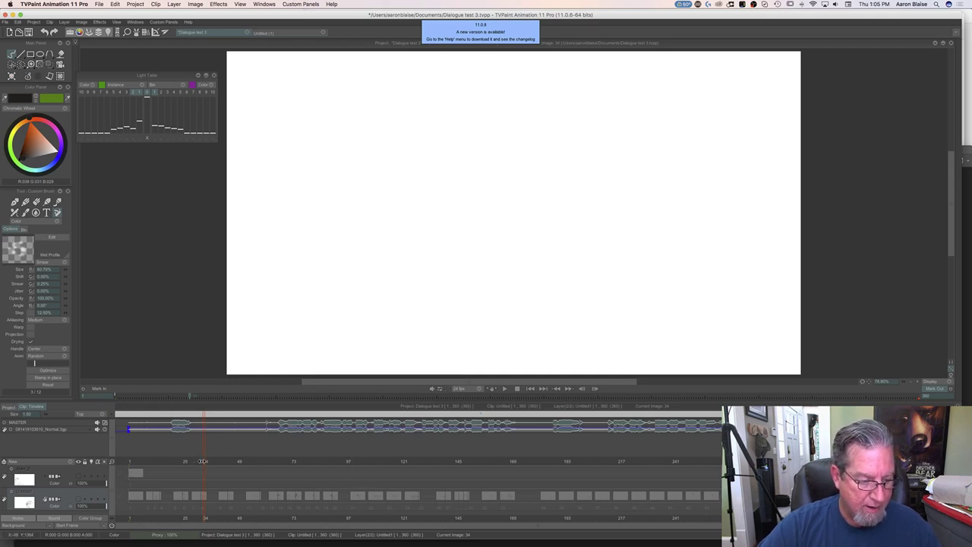
Make both drawing layers visible again and go to frame 1 of the clip.
drag(203, 462, 137, 461)
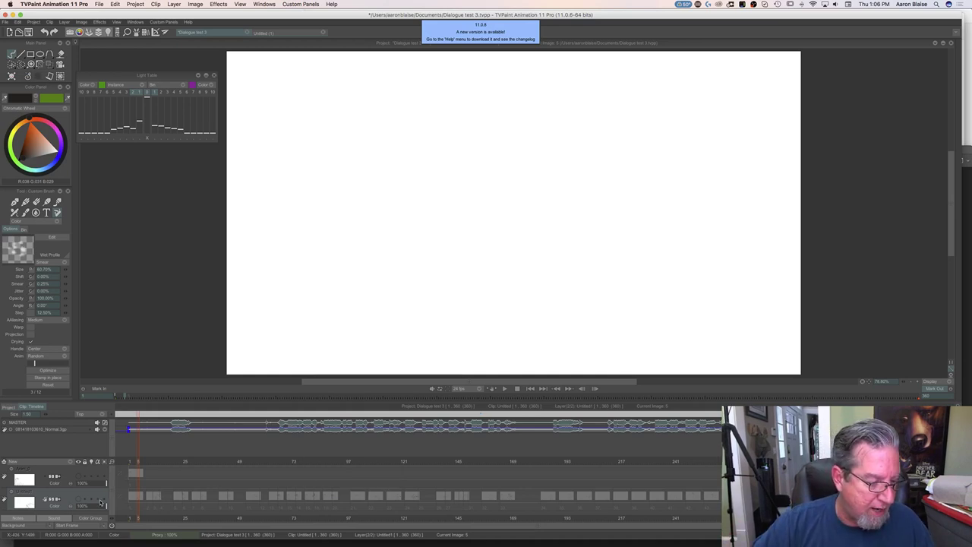
click(81, 479)
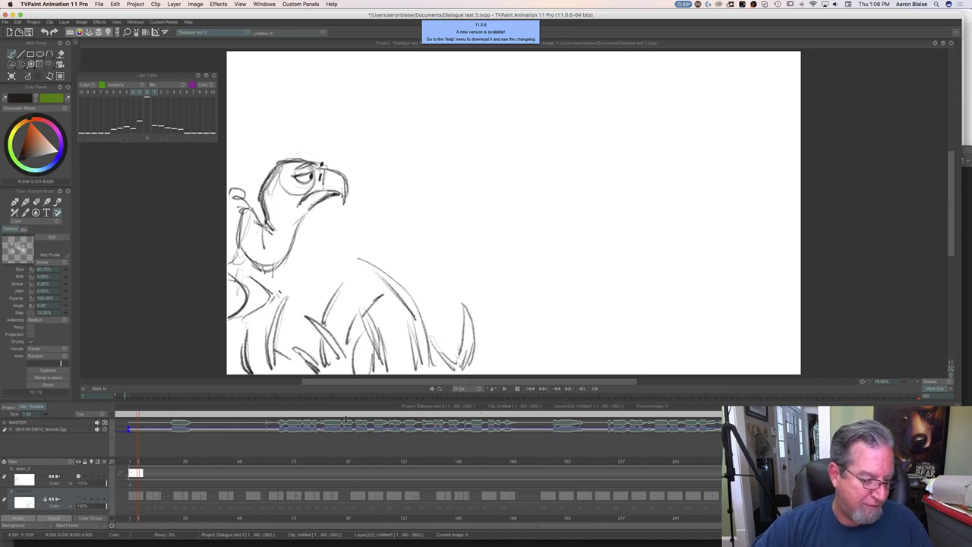
click(78, 503)
click(131, 462)
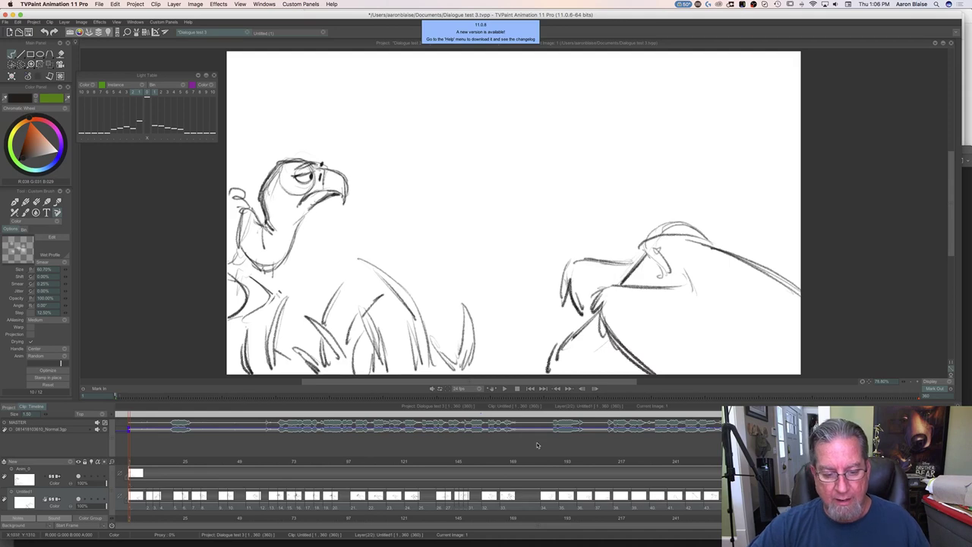
Play the rough animation with its dialogue, stop it and return to the start of the clip.
click(505, 389)
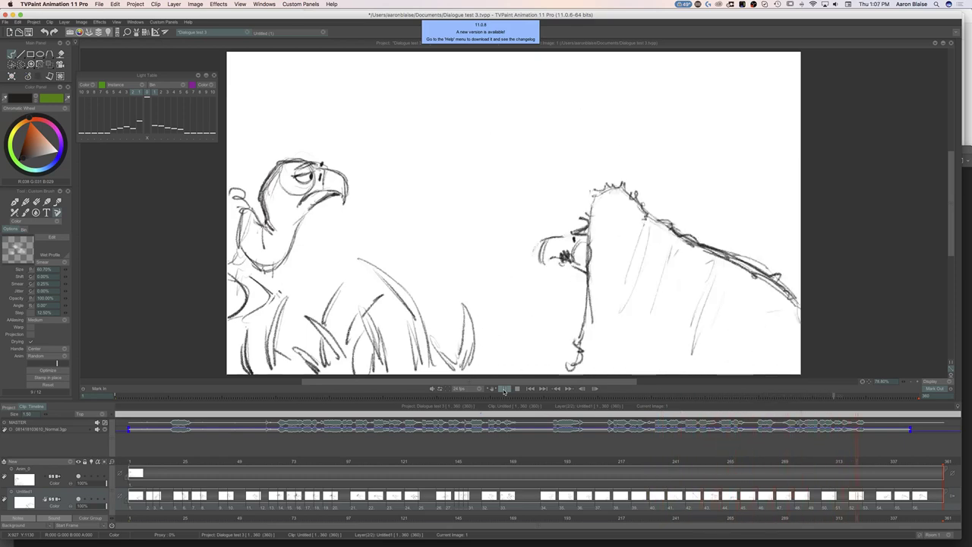
click(517, 388)
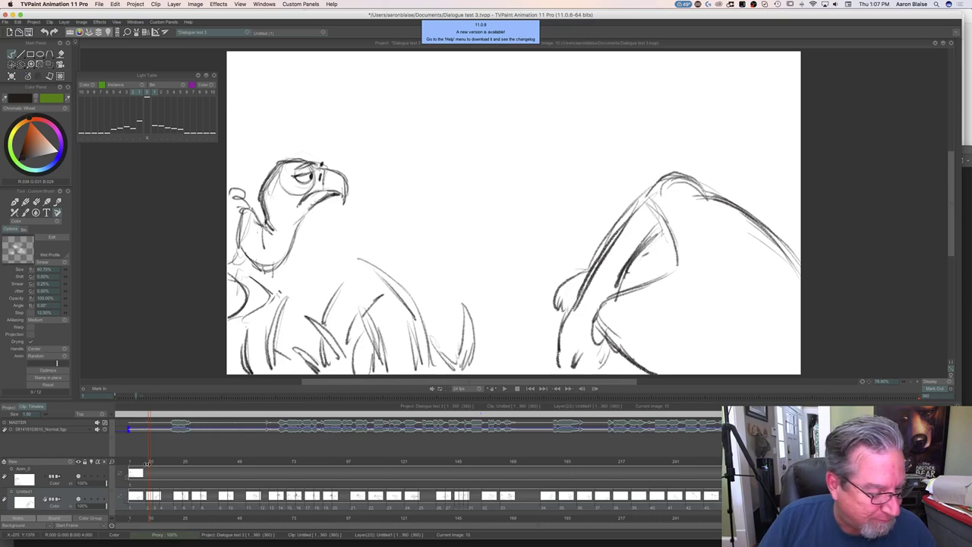
drag(149, 463, 131, 482)
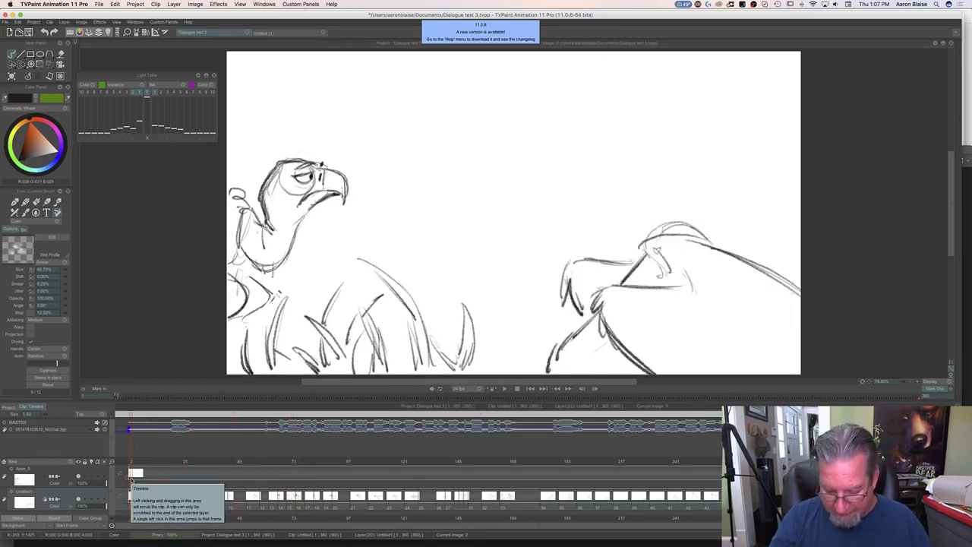
key(XF86AudioRaiseVolume)
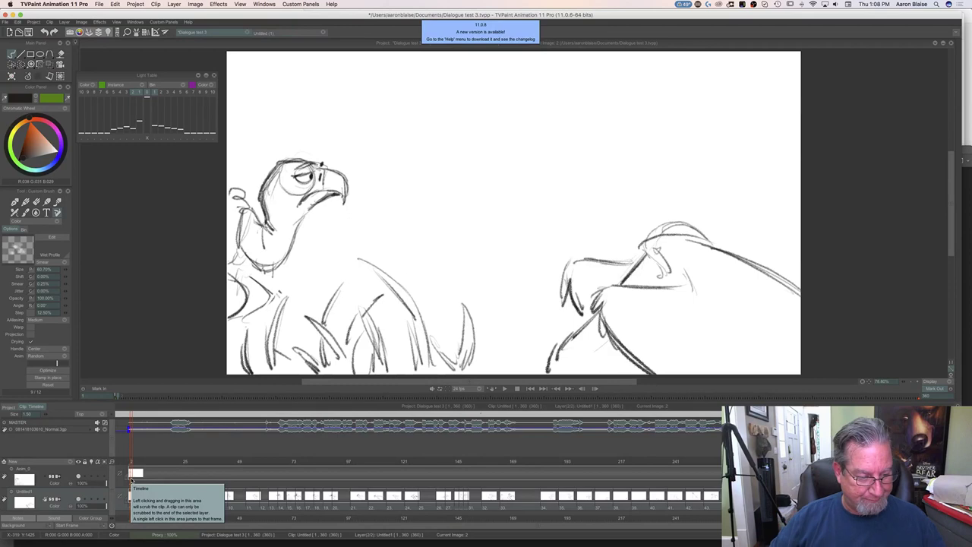
On image 21, erase the lower beak and upper throat line of the right-hand vulture.
drag(132, 462, 168, 462)
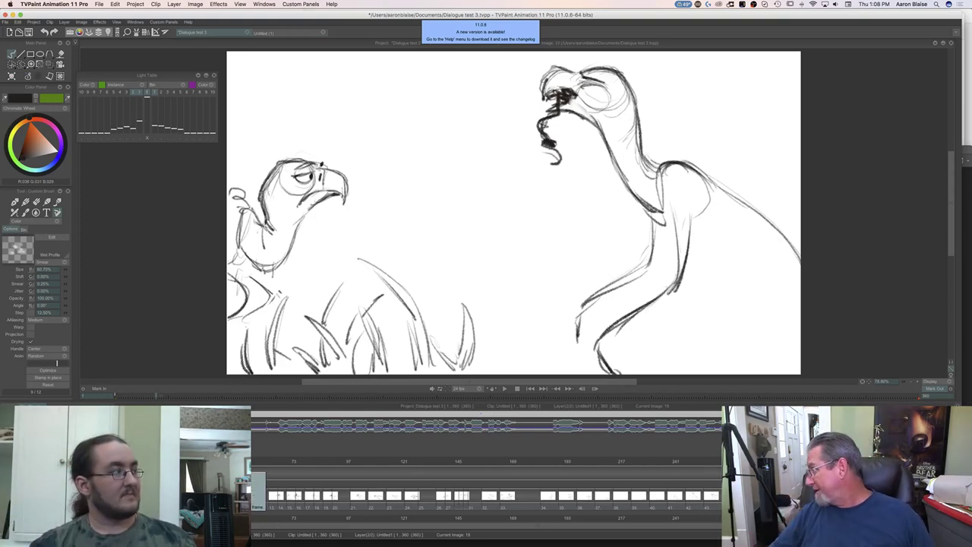
key(Right)
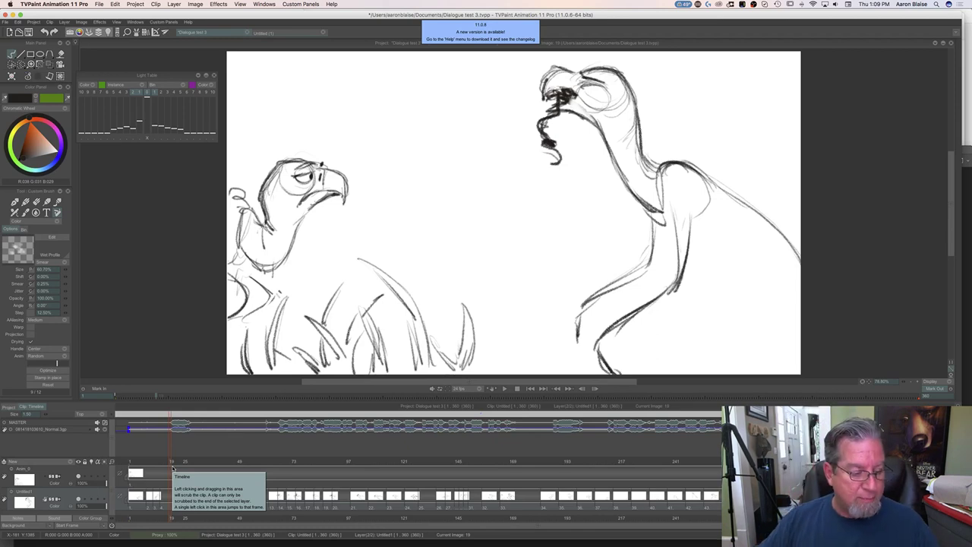
drag(171, 462, 178, 464)
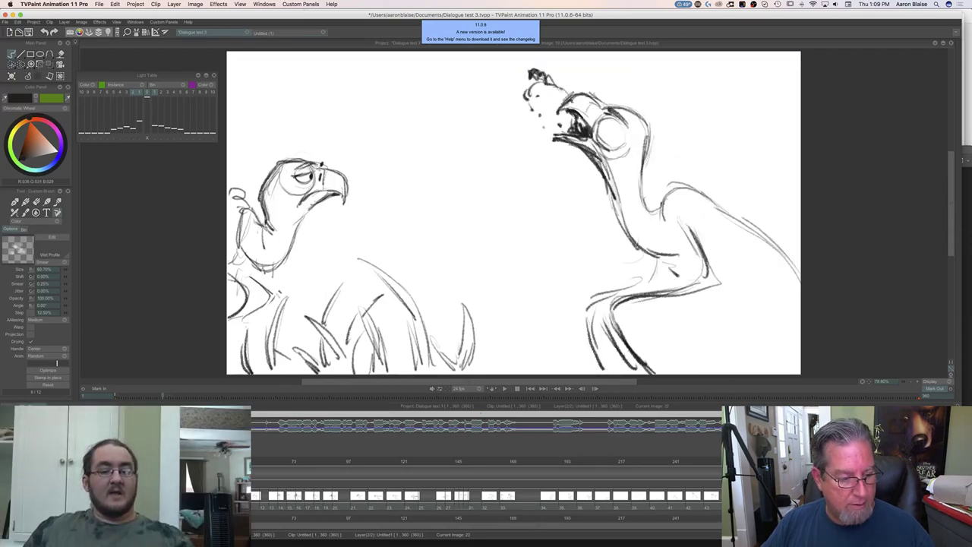
key(Left)
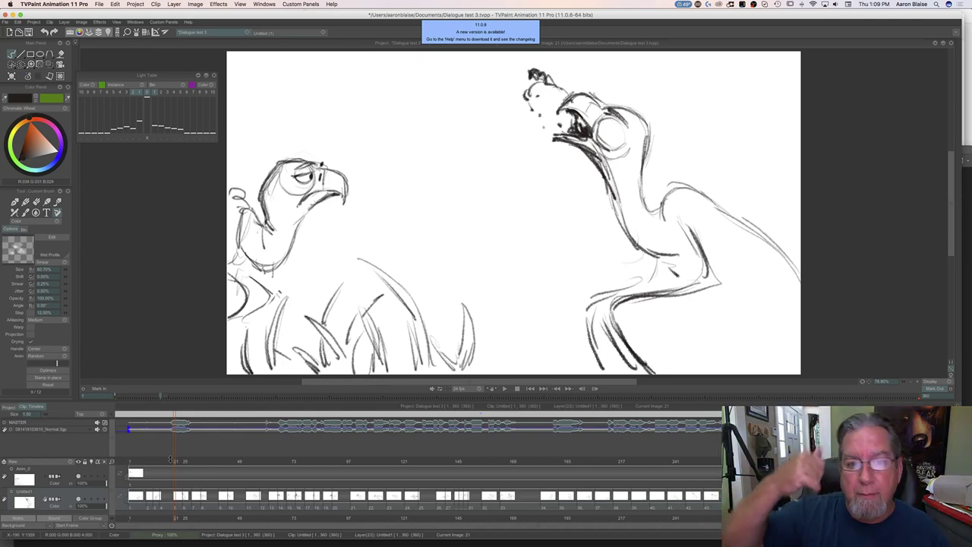
key(Tab)
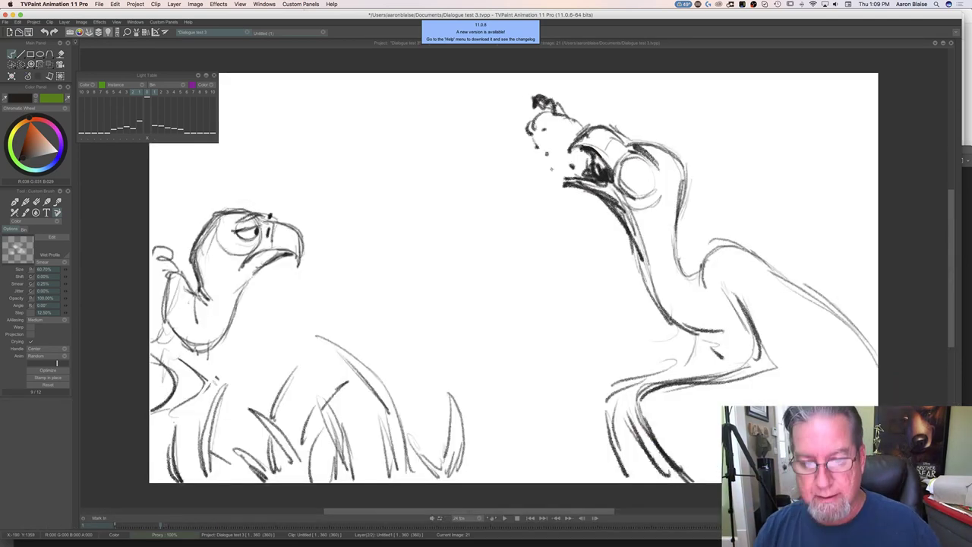
key(e)
drag(609, 205, 631, 240)
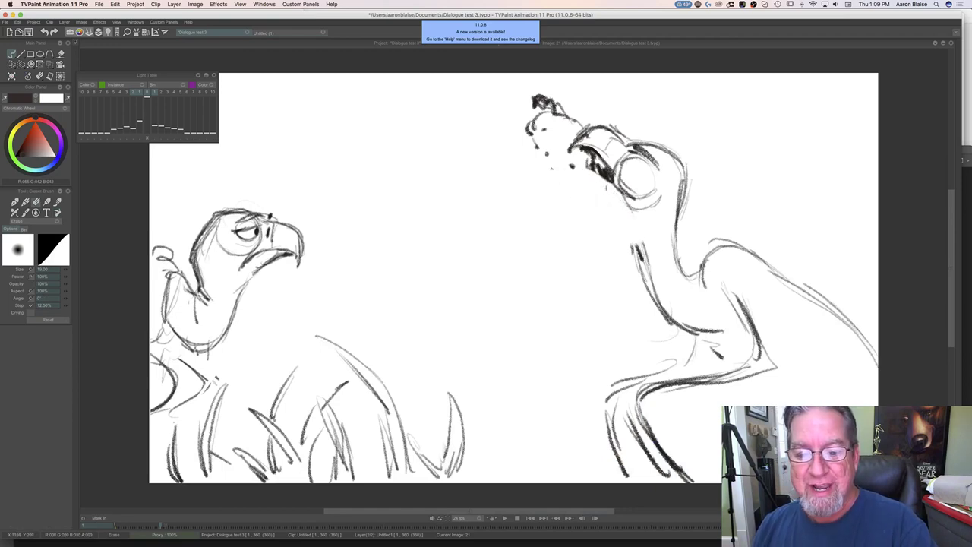
Redraw the right-hand vulture's lower beak dropped wider open, reconnect the throat line and darken the inside of the mouth.
key(b)
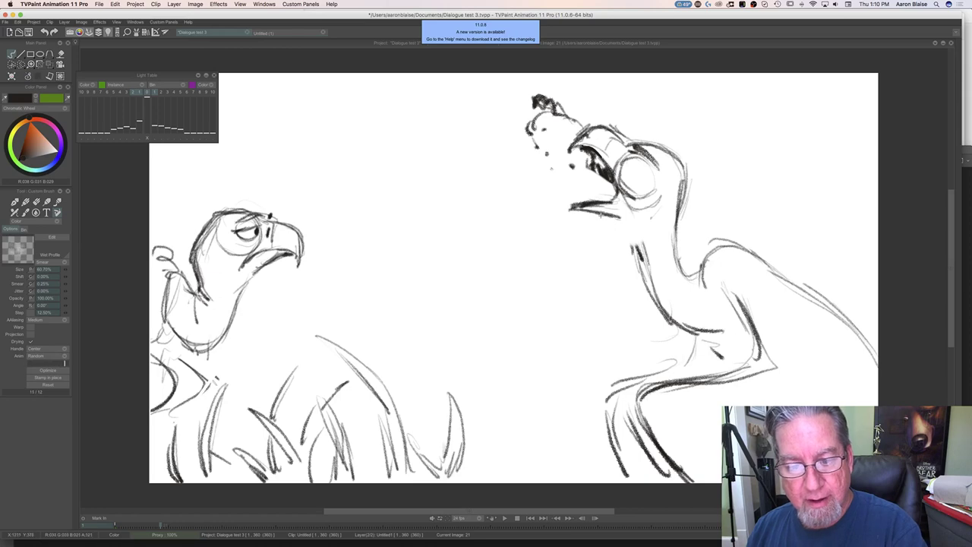
drag(617, 220, 639, 251)
drag(647, 290, 655, 304)
mouse_move(615, 178)
mouse_down()
mouse_move(598, 198)
mouse_move(591, 180)
mouse_up()
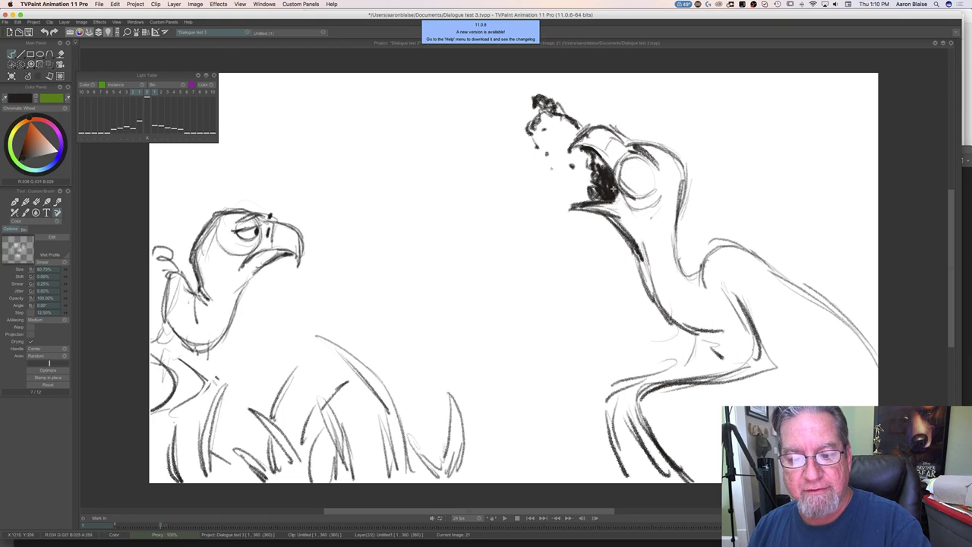
Flip between the reworked open-mouth drawing and the preceding pose to compare the jaw movement.
key(Left)
key(Right)
key(Left)
key(Right)
key(Left)
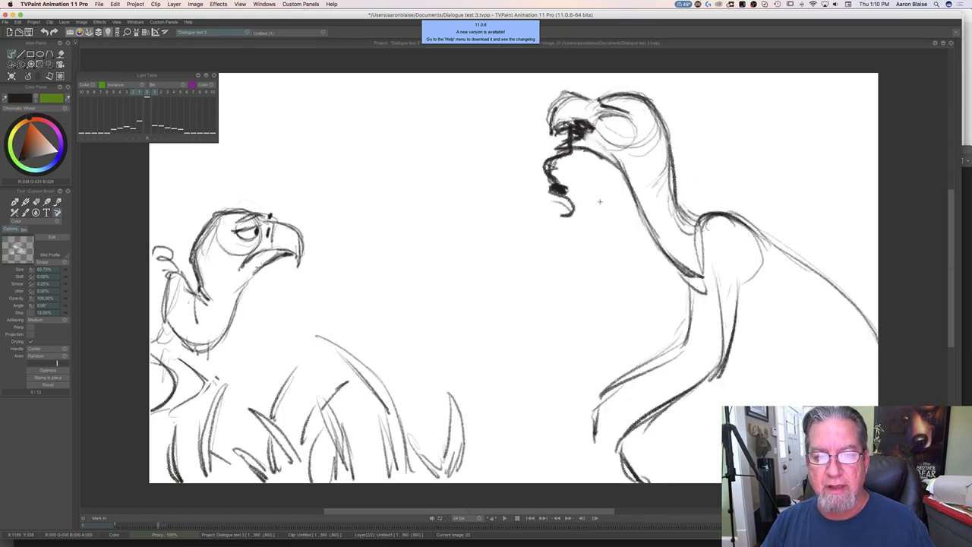
key(Tab)
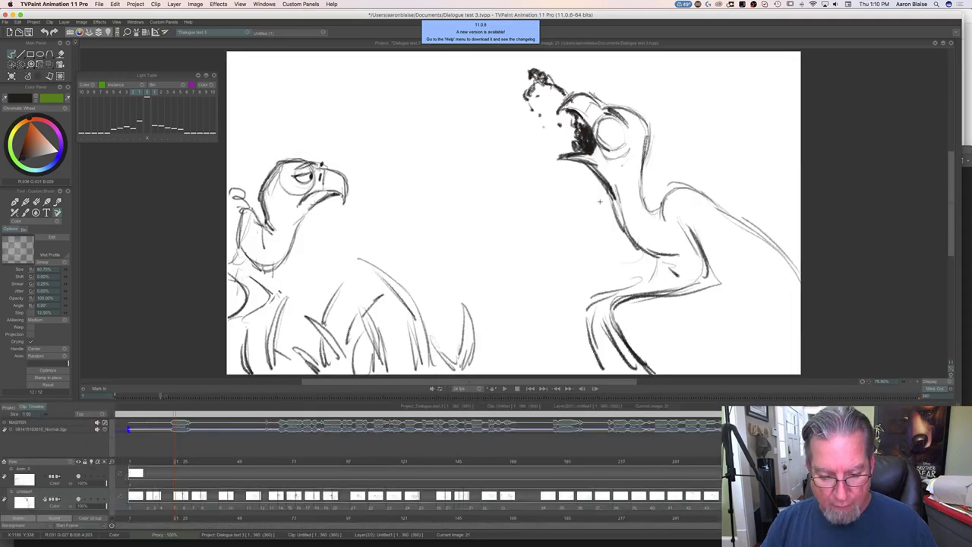
Duplicate the right-hand vulture's crouched drawing near frame 26 and rework its beak on image 25 into a slightly open, darkened mouth.
mouse_move(174, 460)
mouse_down()
mouse_move(155, 460)
mouse_move(190, 459)
mouse_move(143, 461)
mouse_move(186, 462)
mouse_up()
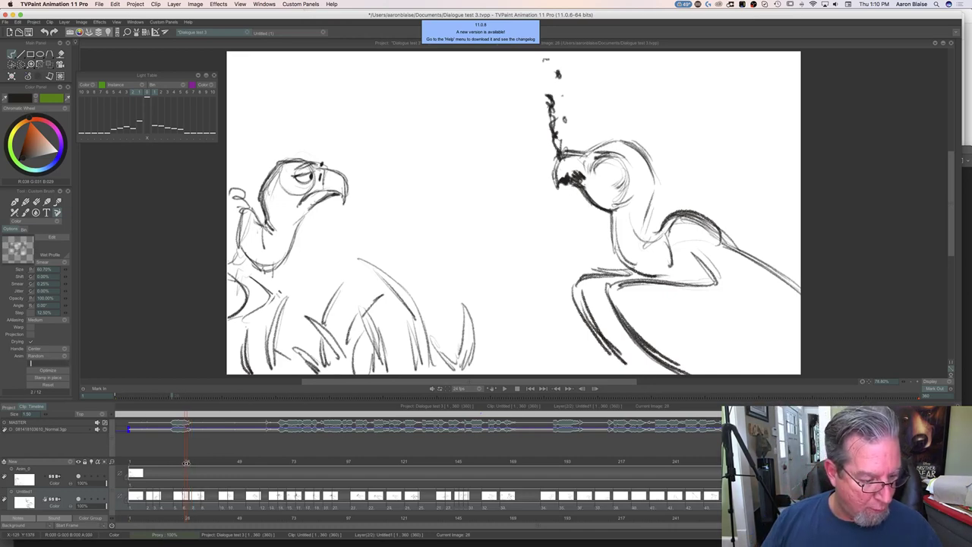
key(Right)
key(Right)
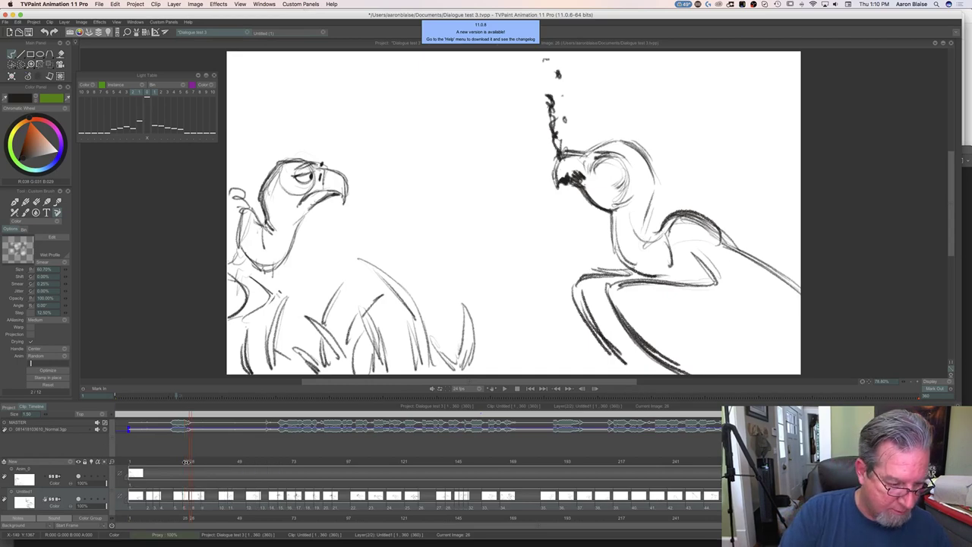
drag(189, 465, 184, 462)
drag(111, 461, 123, 462)
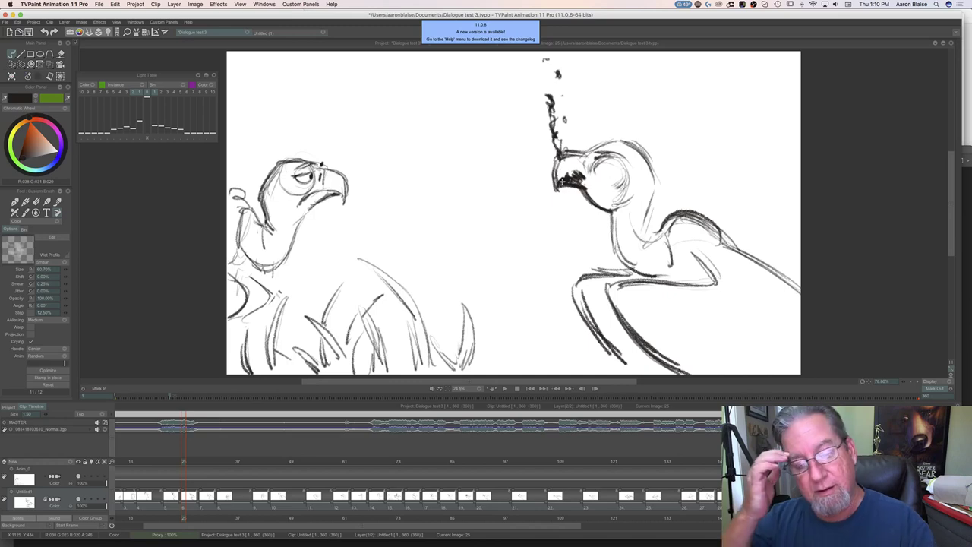
key(b)
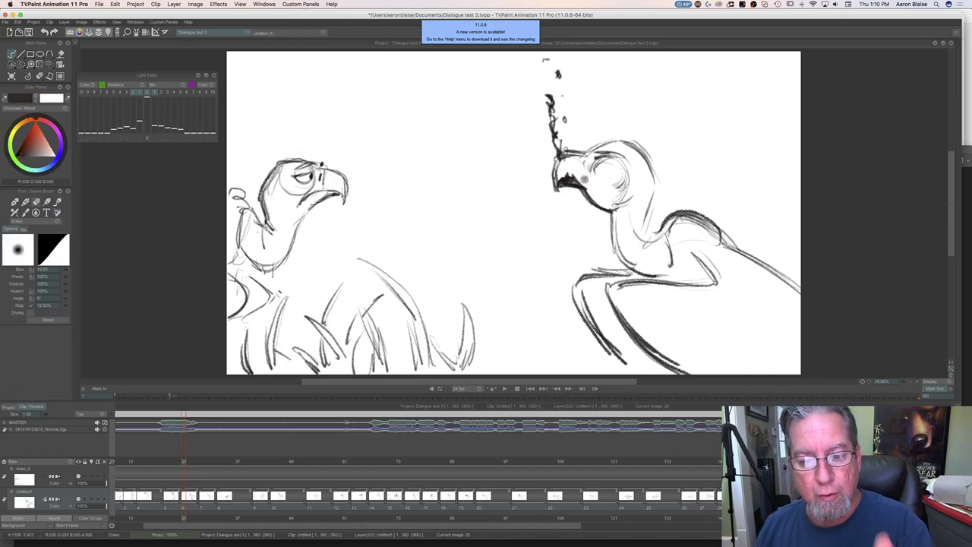
key(b)
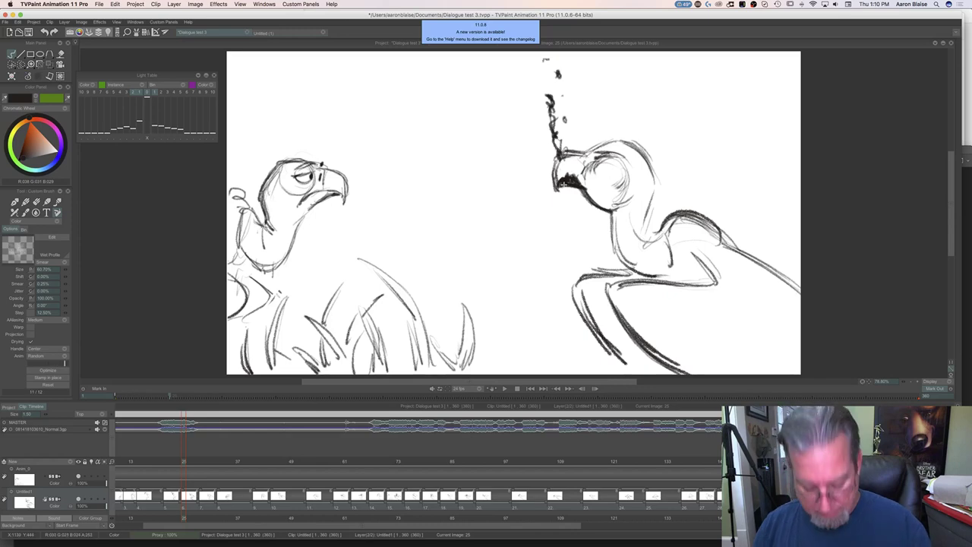
Review the right-hand vulture's poses from image 24 up to the forward-stretched neck pose near frame 98.
key(Left)
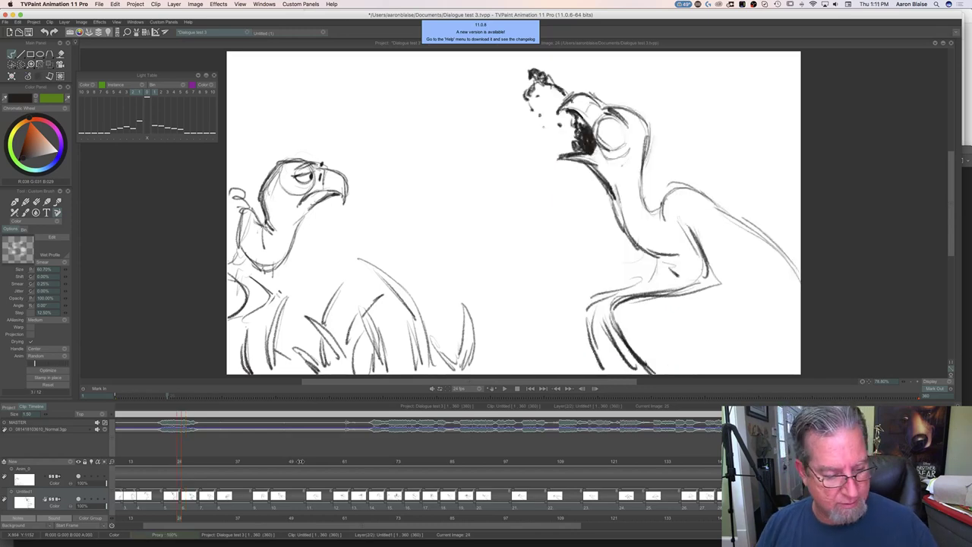
drag(178, 465, 211, 464)
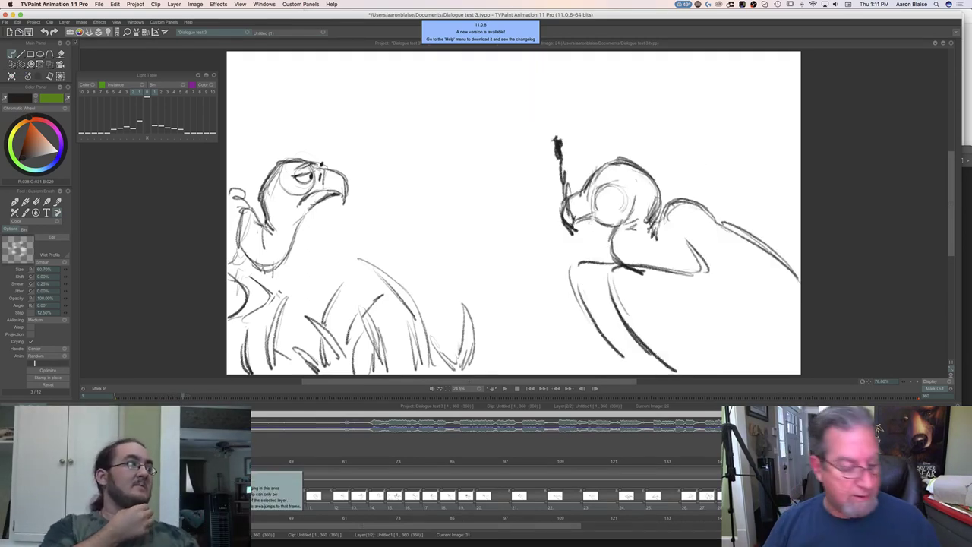
mouse_move(211, 465)
mouse_down()
mouse_move(164, 463)
mouse_move(203, 466)
mouse_up()
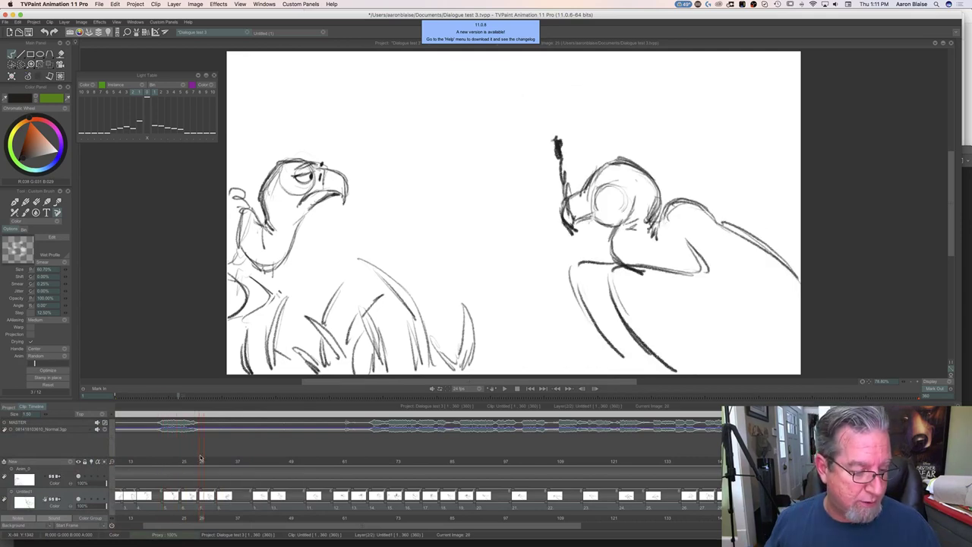
mouse_move(205, 464)
mouse_down()
mouse_move(315, 469)
mouse_move(186, 477)
mouse_move(388, 481)
mouse_up()
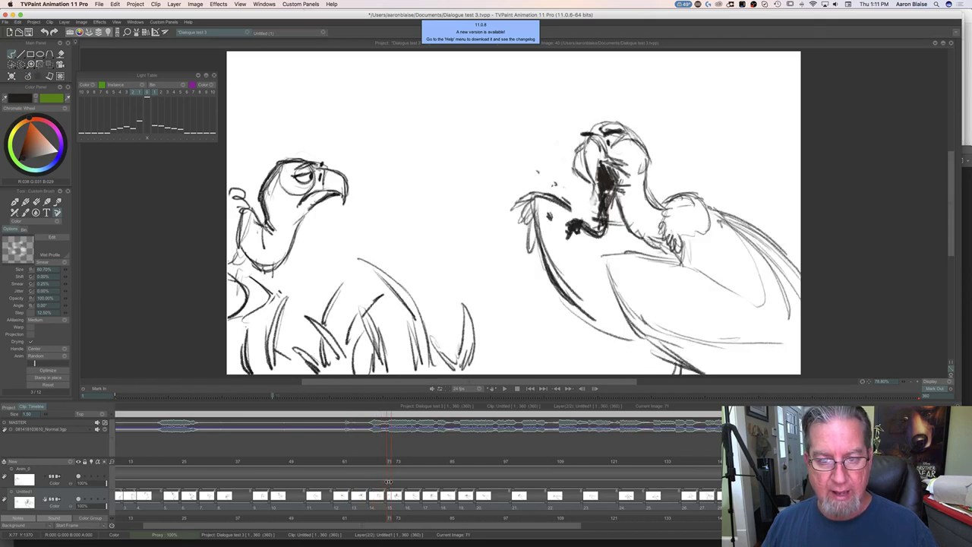
mouse_move(388, 481)
mouse_down()
mouse_move(408, 481)
mouse_move(409, 462)
mouse_move(521, 480)
mouse_move(515, 461)
mouse_up()
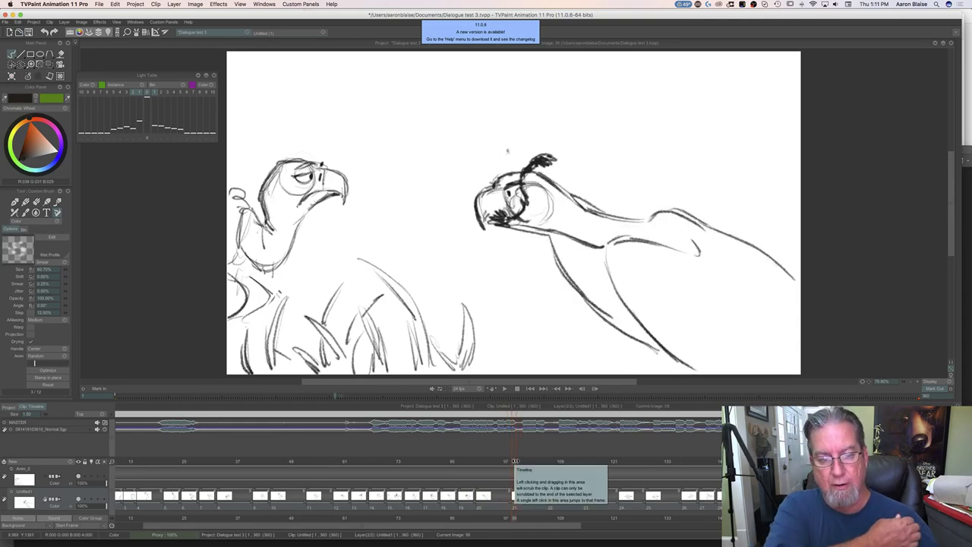
Erase the right-hand vulture's lower beak and mouth shading on the forward-stretched pose near frame 98, and save the project.
key(Tab)
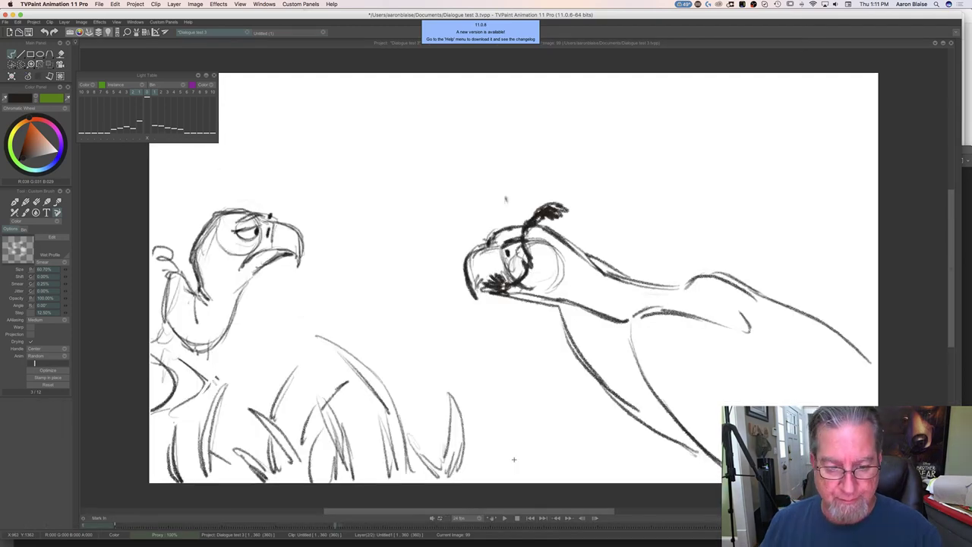
key(e)
drag(488, 290, 536, 299)
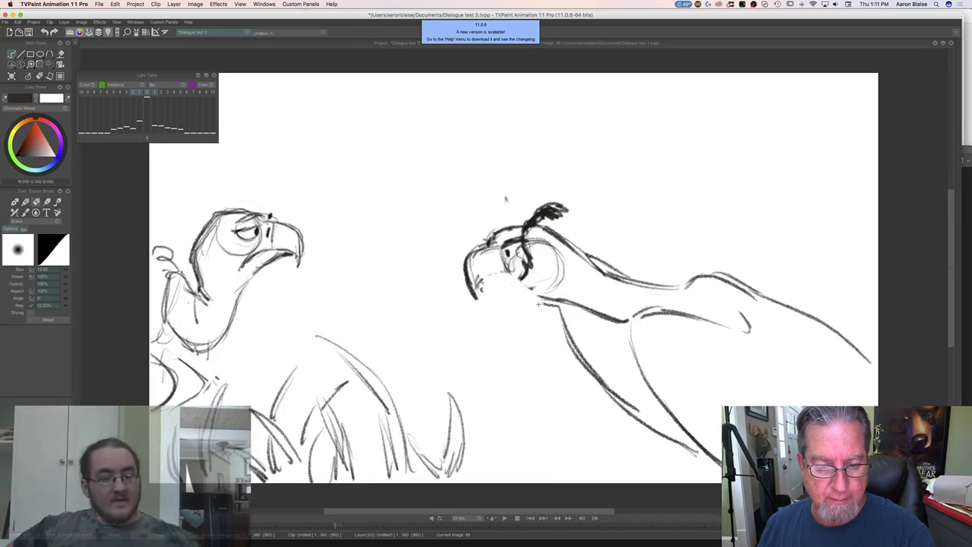
key(b)
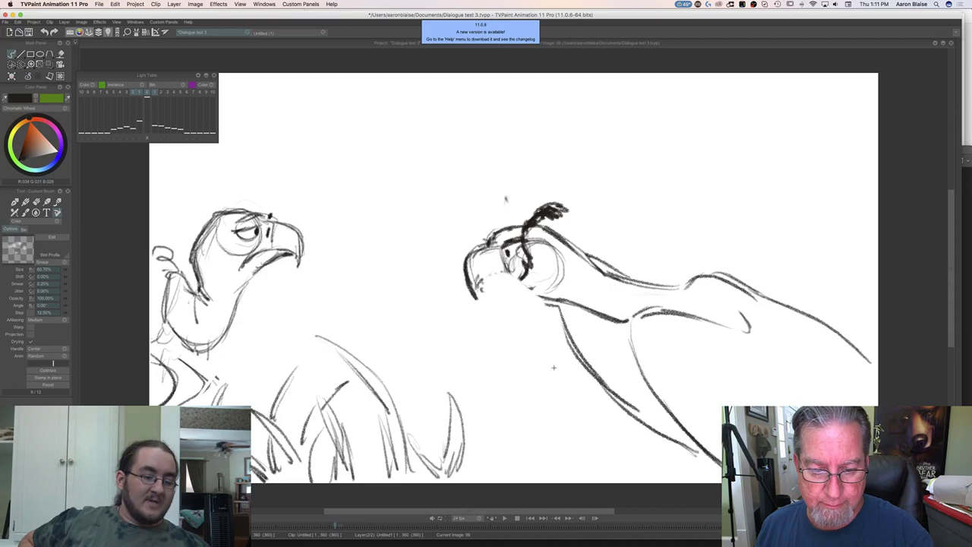
key(e)
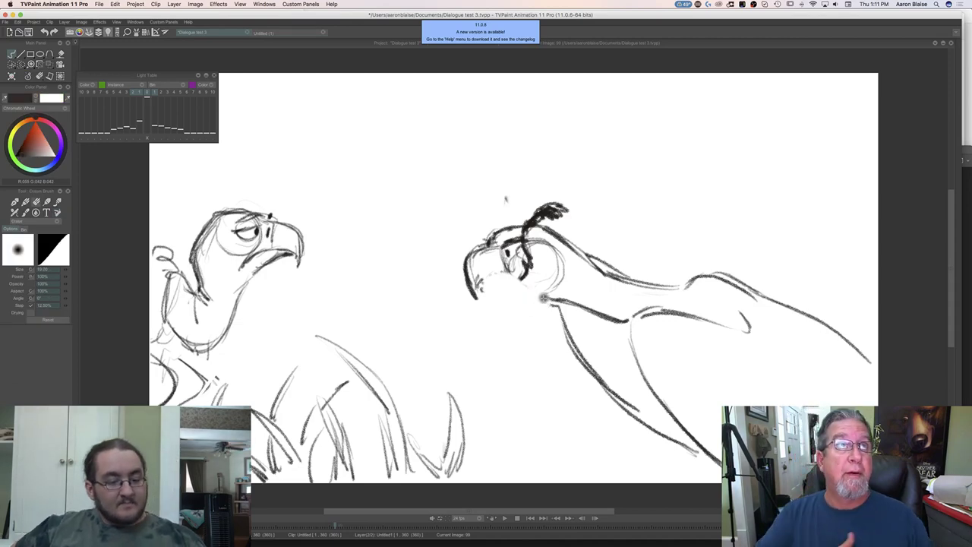
key(super+s)
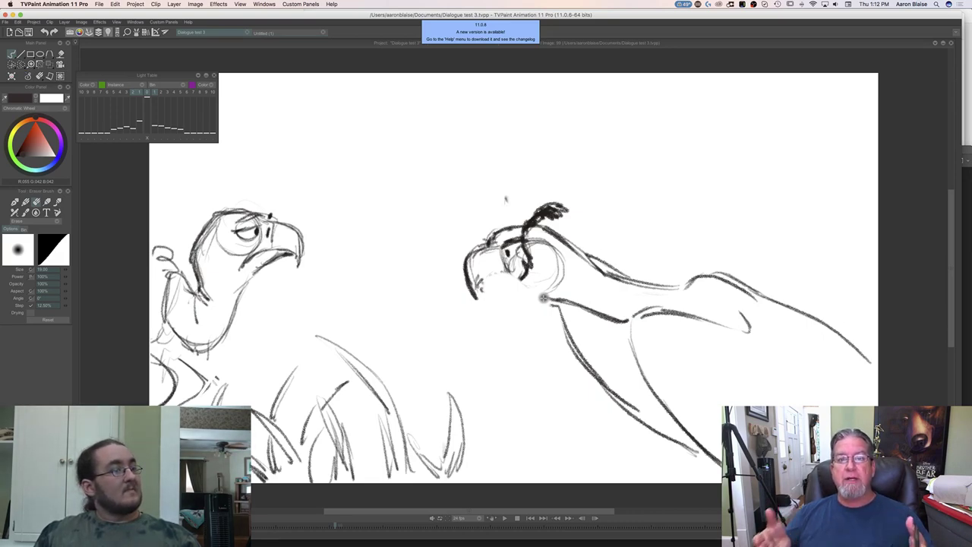
Redraw the right-hand vulture's mouth wide open with a dropped lower beak, a darkened interior and a jaw line joined to the throat.
key(b)
drag(510, 274, 480, 281)
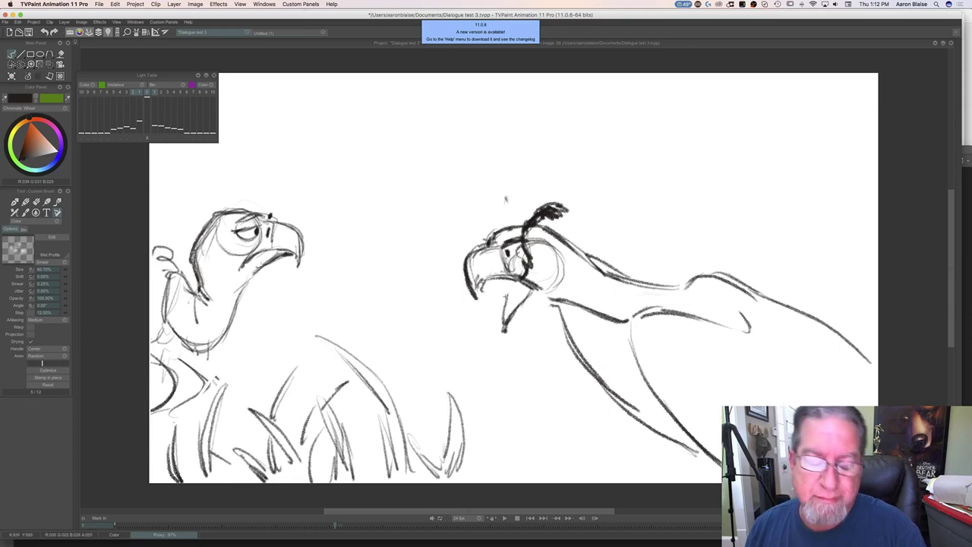
drag(528, 279, 504, 295)
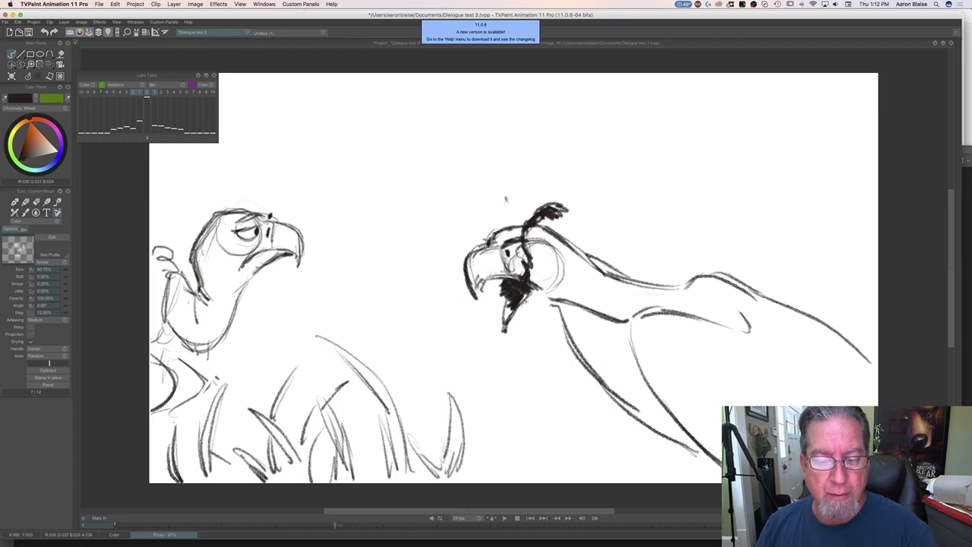
mouse_move(539, 303)
mouse_down()
mouse_move(551, 300)
mouse_move(511, 319)
mouse_move(495, 288)
mouse_up()
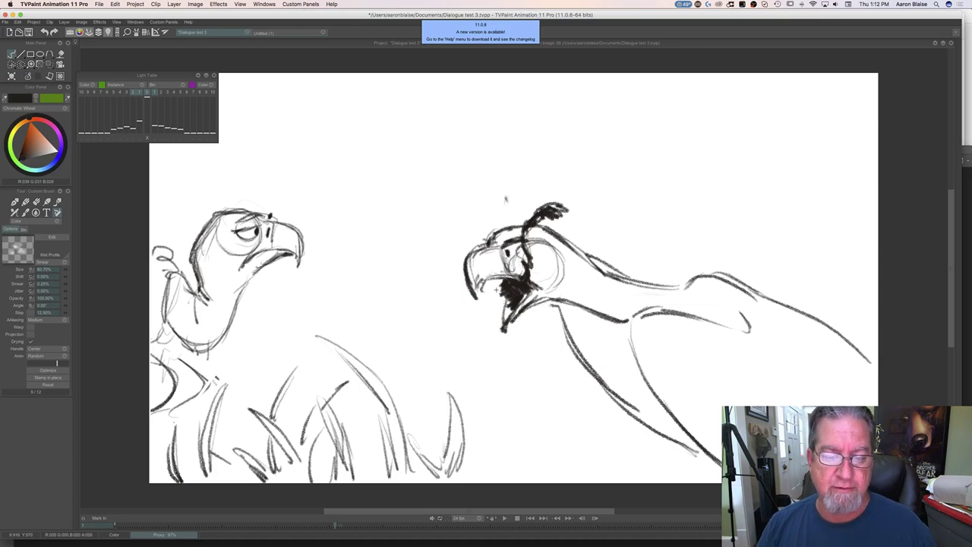
Strengthen the right-hand vulture's cheek curve, add beak and jaw detail marks, and darken the feather crossing its head.
mouse_move(533, 251)
mouse_down()
mouse_move(559, 243)
mouse_move(548, 247)
mouse_move(556, 289)
mouse_up()
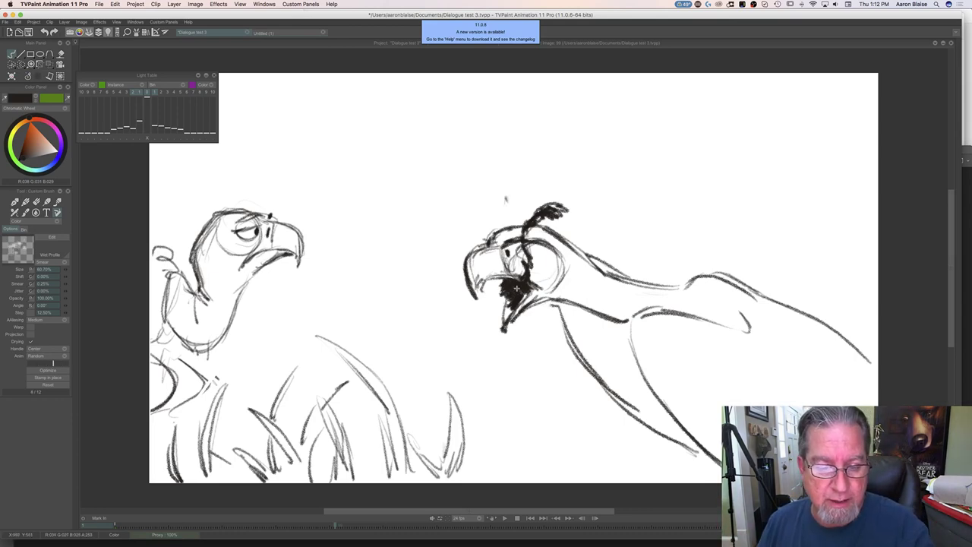
drag(488, 253, 496, 265)
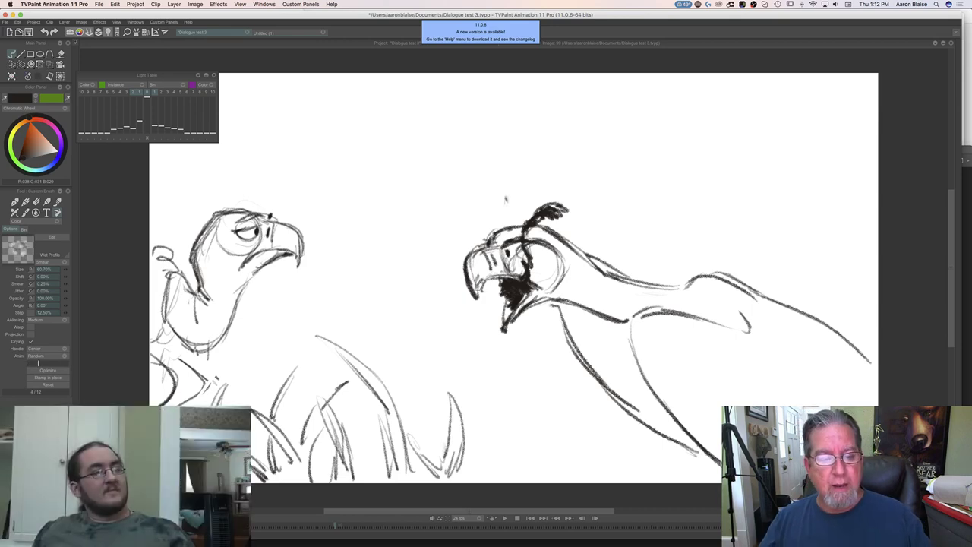
drag(534, 304, 566, 293)
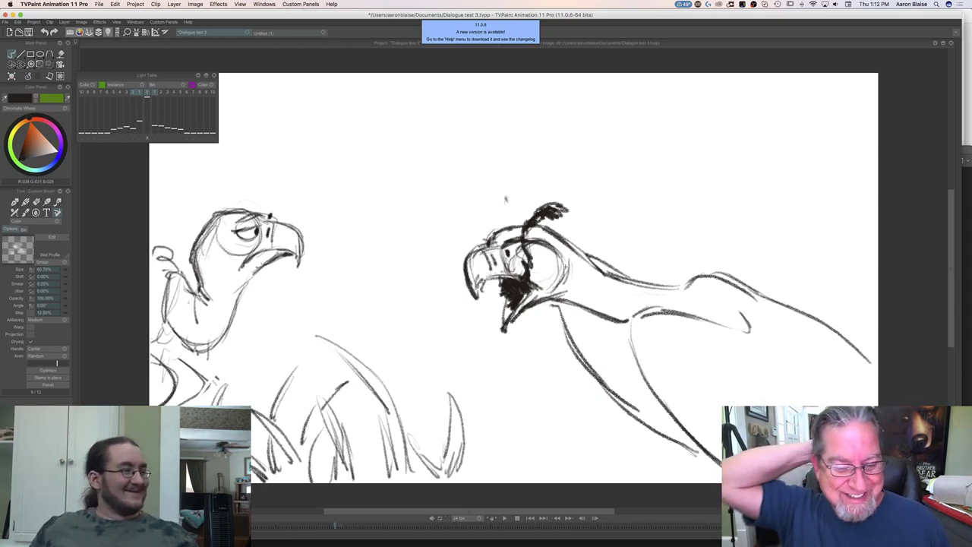
mouse_move(548, 204)
mouse_down()
mouse_move(558, 217)
mouse_move(568, 206)
mouse_move(522, 233)
mouse_move(530, 270)
mouse_up()
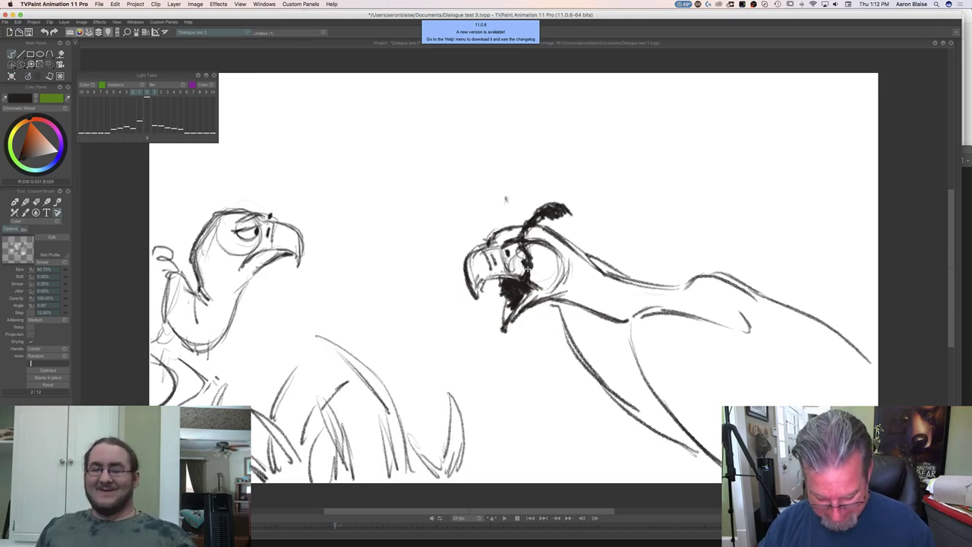
Go to the right-hand vulture's lowered pose at frame 107 and erase its mouth shading and lower beak line.
key(Tab)
mouse_move(509, 462)
mouse_down()
mouse_move(498, 462)
mouse_move(561, 462)
mouse_move(535, 465)
mouse_up()
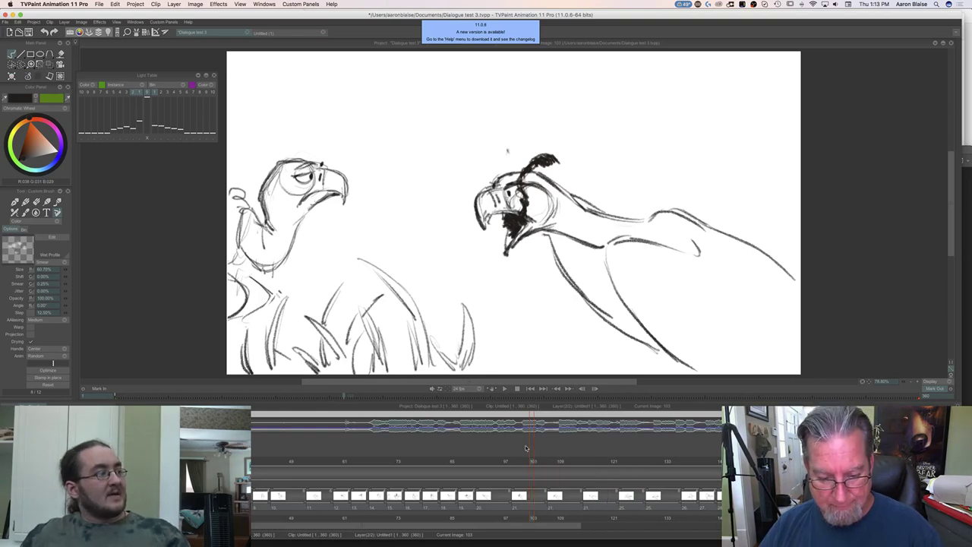
mouse_move(532, 461)
mouse_down()
mouse_move(550, 462)
mouse_move(469, 463)
mouse_move(551, 463)
mouse_up()
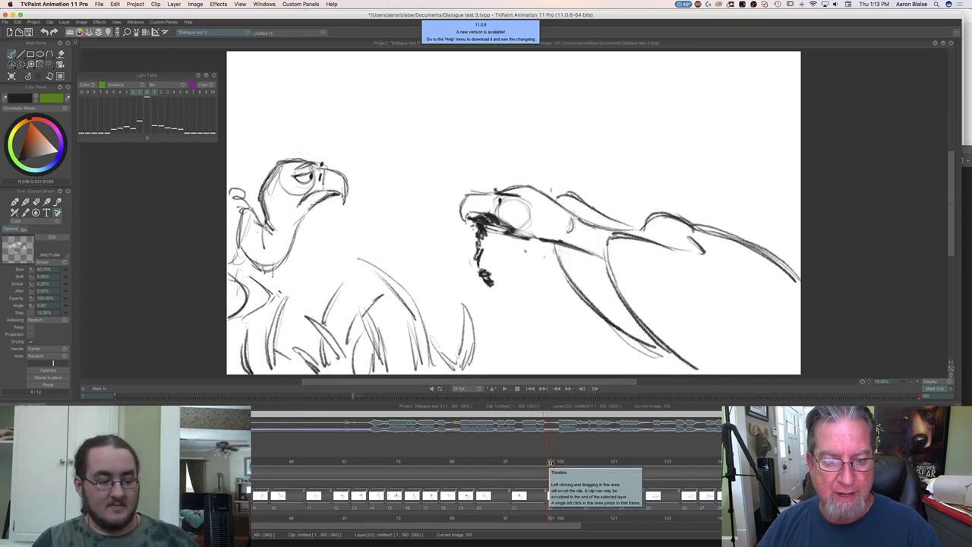
key(e)
drag(518, 232, 476, 219)
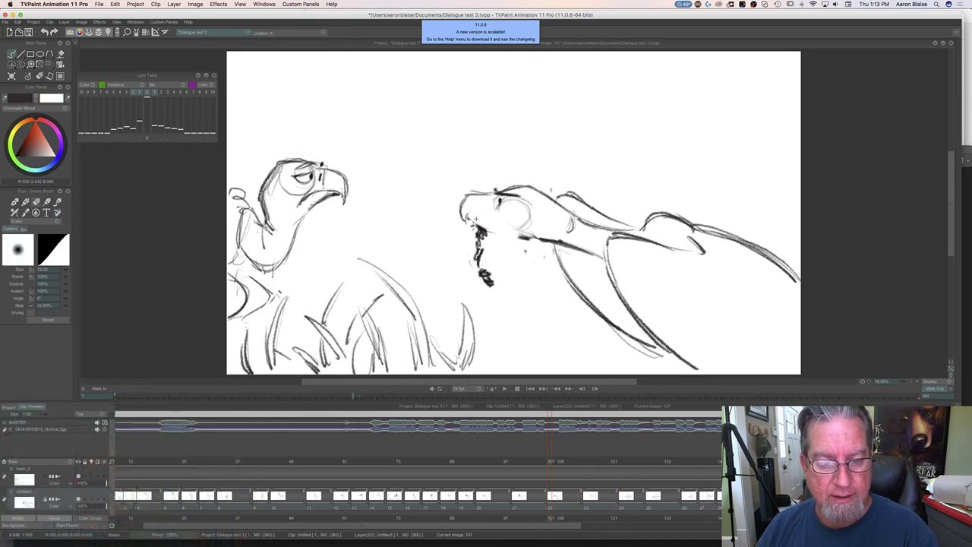
key(Tab)
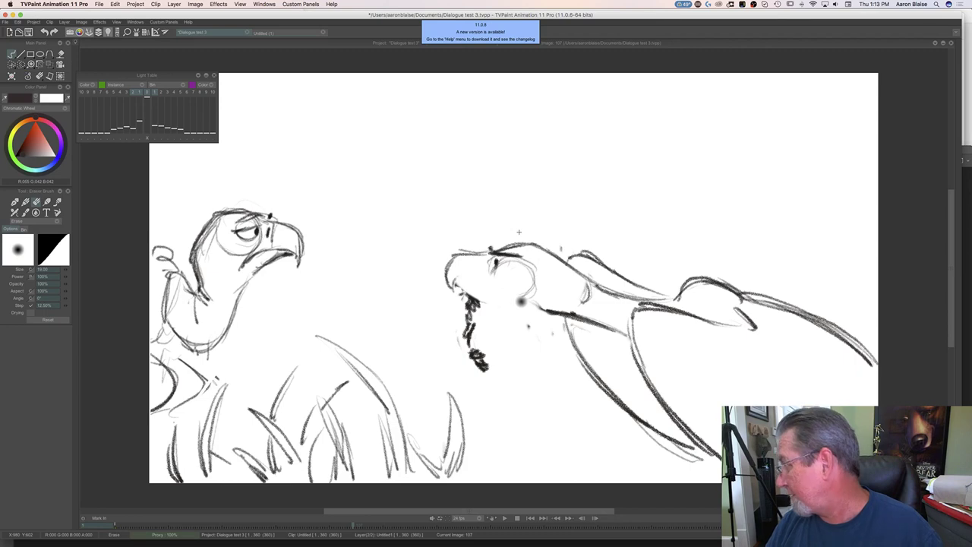
Redraw the frame 107 beak nearly closed, joining the lower beak to the throat and refining the beak tip, nostril, cheek and eye marks.
key(b)
drag(453, 282, 511, 304)
key(e)
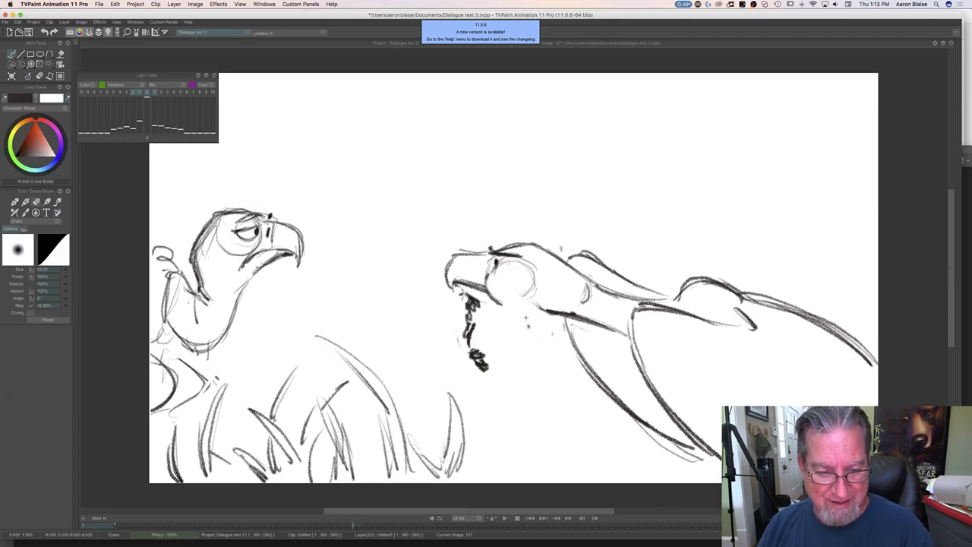
key(e)
drag(460, 289, 543, 310)
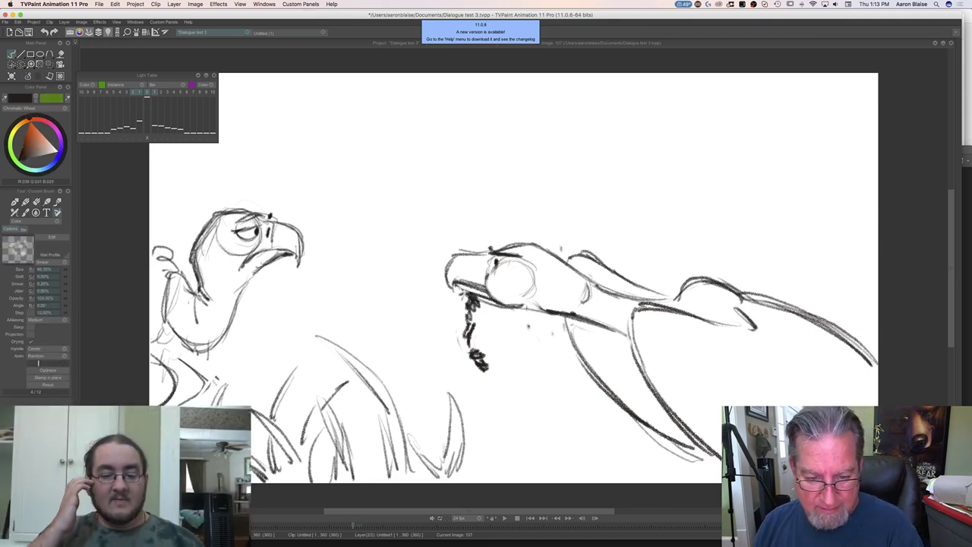
drag(454, 257, 448, 291)
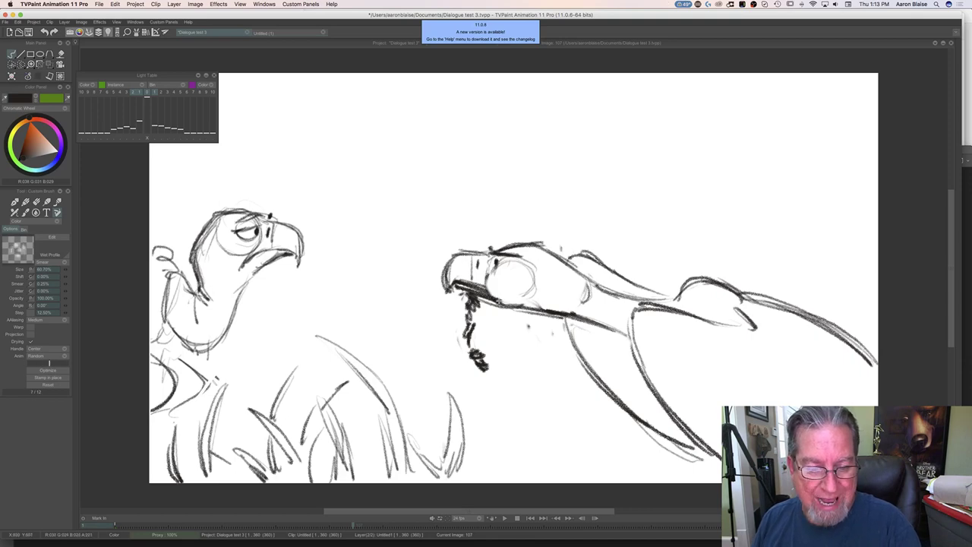
drag(530, 304, 539, 289)
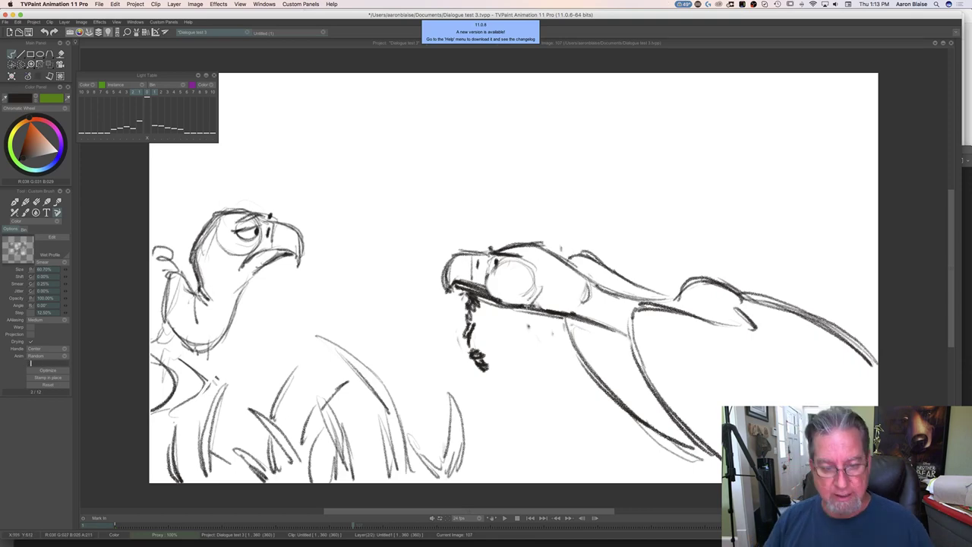
drag(492, 260, 495, 266)
Flip between the reworked nearly closed beak drawing and the preceding open-mouth drawing to compare the jaw movement.
key(Left)
key(Right)
key(Left)
key(Right)
key(Left)
key(Right)
key(Left)
key(Right)
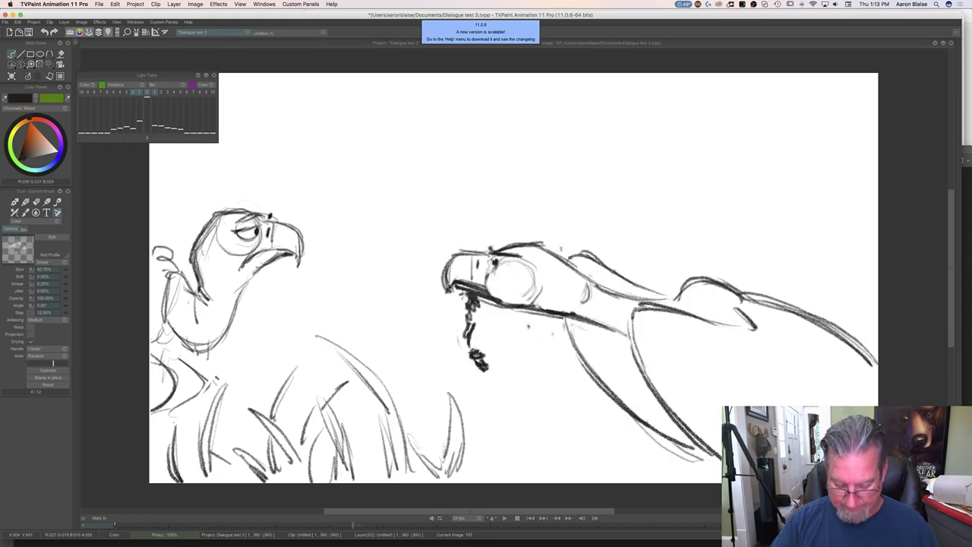
Scrub and play the section from about frame 105 to 118 to check the mouth shapes against the audio.
key(Tab)
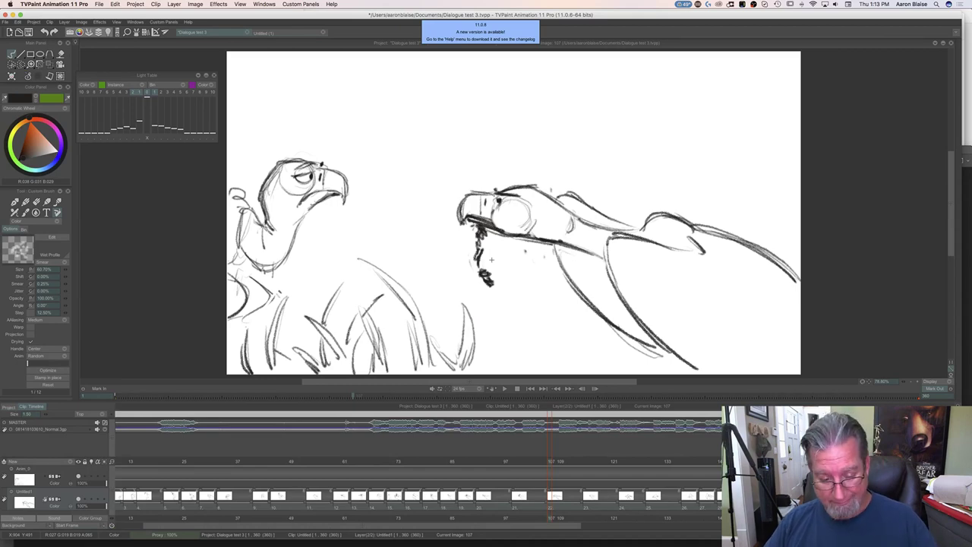
mouse_move(549, 463)
mouse_down()
mouse_move(405, 481)
mouse_move(578, 484)
mouse_up()
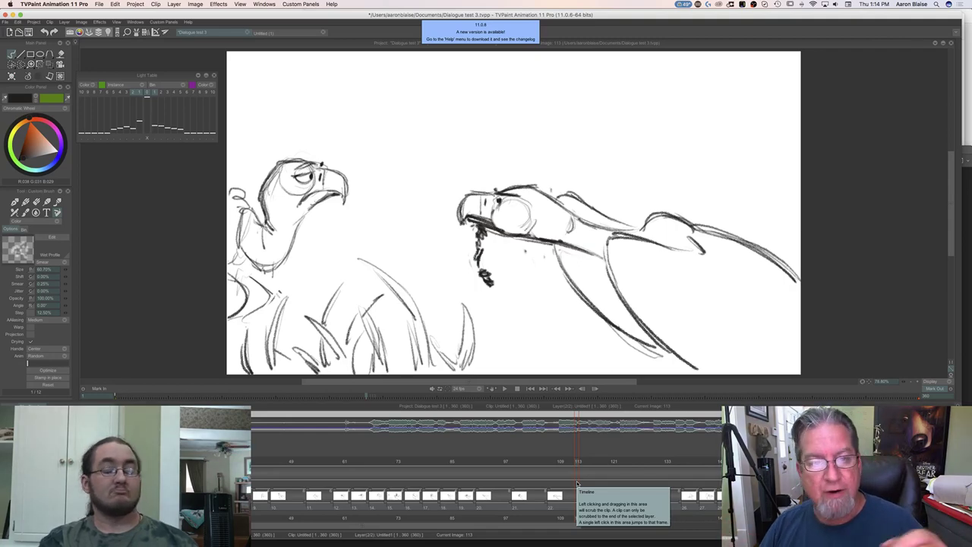
drag(542, 483, 563, 483)
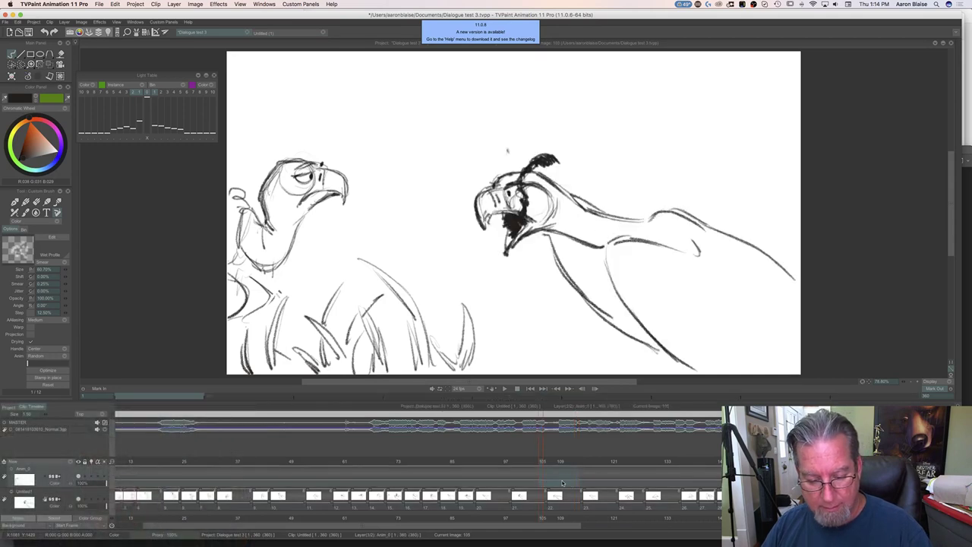
key(Return)
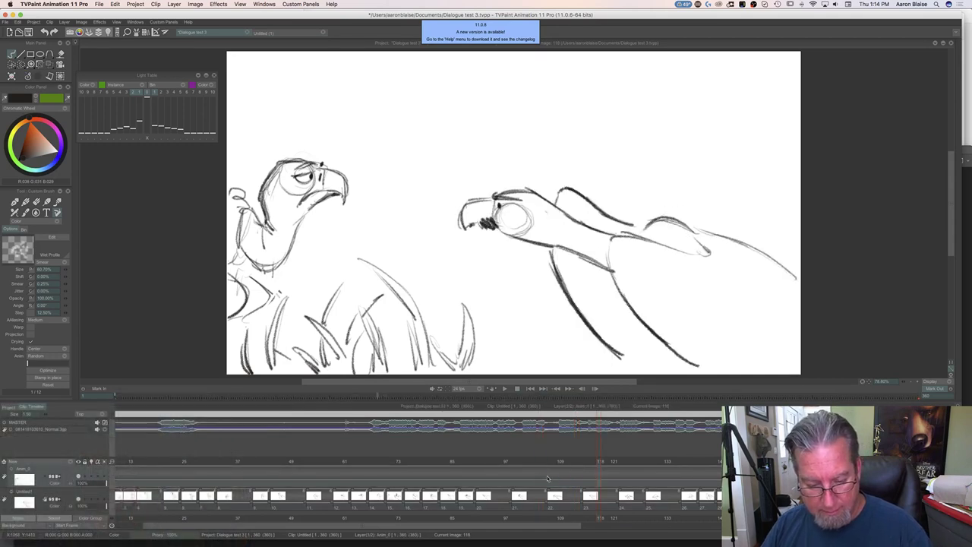
mouse_move(600, 461)
mouse_down()
mouse_move(535, 462)
mouse_move(609, 462)
mouse_move(562, 462)
mouse_move(602, 471)
mouse_move(551, 471)
mouse_move(599, 473)
mouse_move(587, 474)
mouse_up()
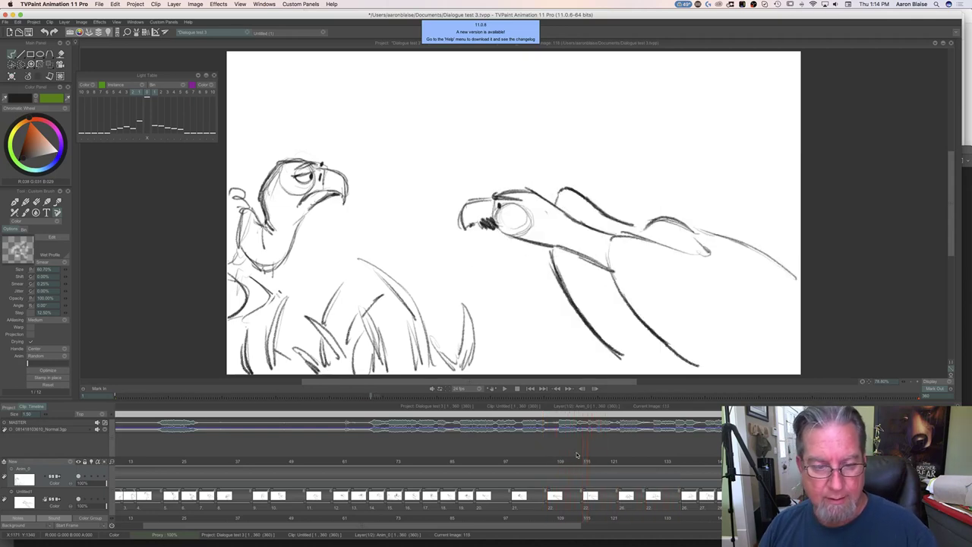
mouse_move(467, 207)
mouse_down()
mouse_move(462, 234)
mouse_move(490, 225)
mouse_move(474, 237)
mouse_move(485, 227)
mouse_move(480, 237)
mouse_move(507, 236)
mouse_move(476, 237)
mouse_up()
key(Tab)
mouse_move(456, 313)
mouse_down()
mouse_move(548, 317)
mouse_move(485, 308)
mouse_move(492, 294)
mouse_move(509, 308)
mouse_up()
mouse_move(506, 267)
mouse_down()
mouse_move(535, 277)
mouse_move(535, 302)
mouse_up()
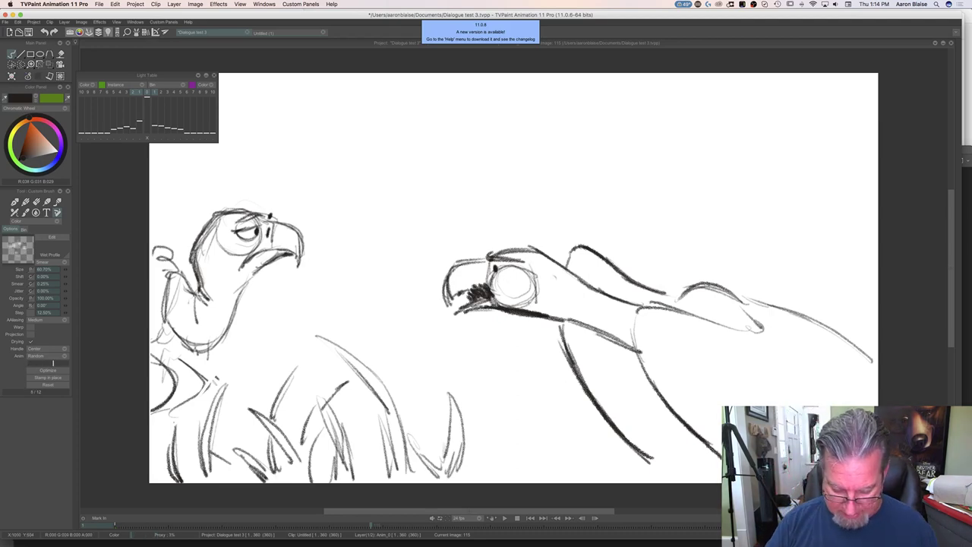
key(Tab)
drag(586, 464, 577, 461)
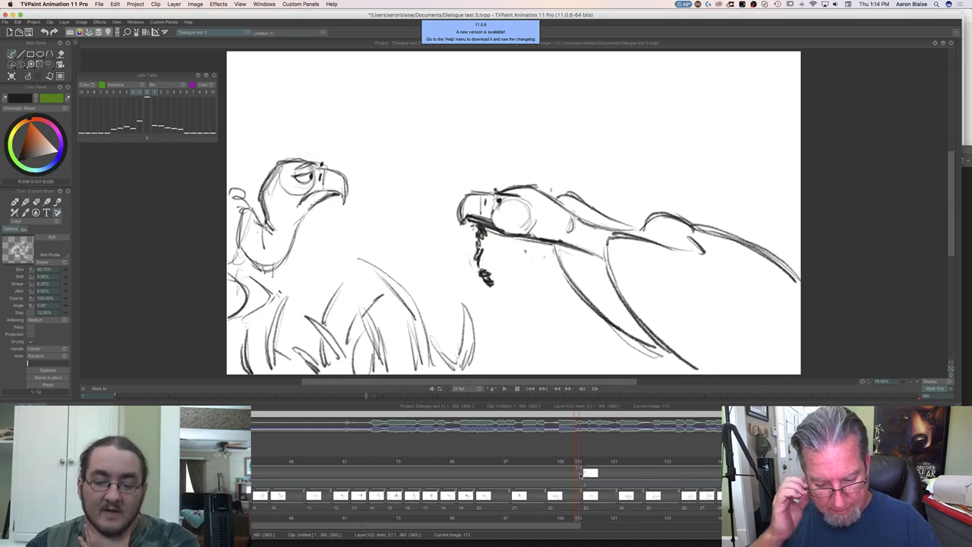
key(Right)
key(Right)
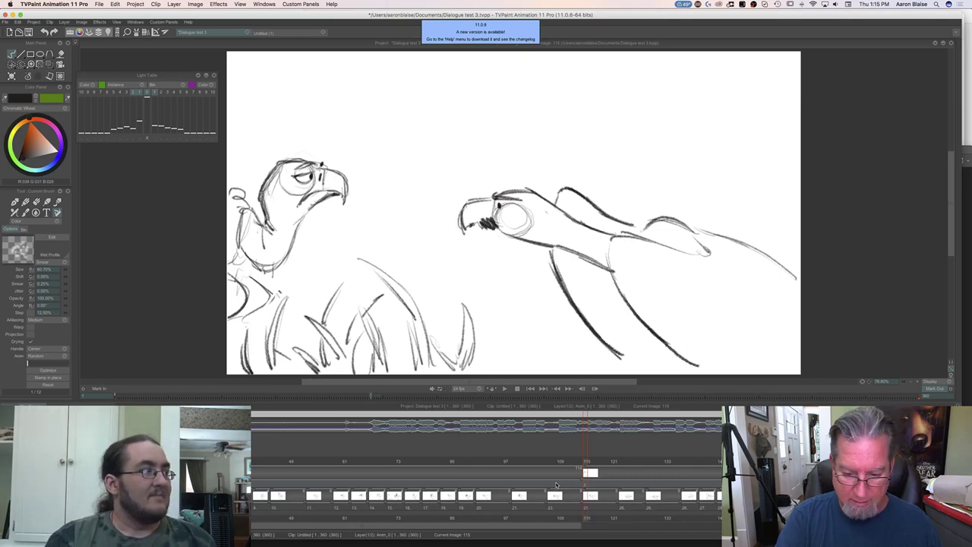
On the vulture's own layer at frame 115, draw the open lower beak and extend the dark shading inside the mouth.
click(548, 465)
mouse_move(546, 468)
mouse_down()
mouse_move(532, 465)
mouse_move(611, 474)
mouse_move(587, 477)
mouse_up()
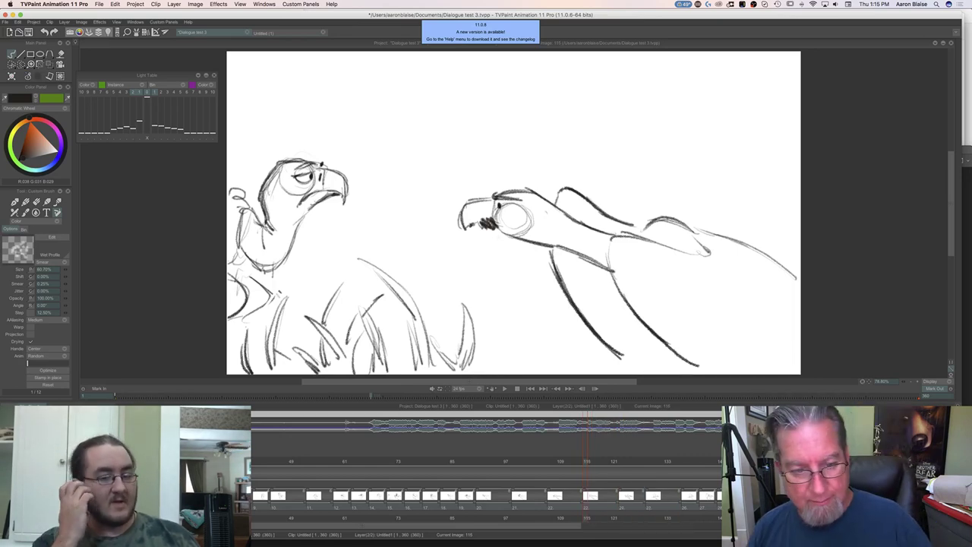
key(Tab)
mouse_move(482, 297)
mouse_down()
mouse_move(461, 293)
mouse_move(521, 311)
mouse_move(459, 307)
mouse_move(476, 295)
mouse_move(466, 295)
mouse_up()
drag(475, 292, 463, 297)
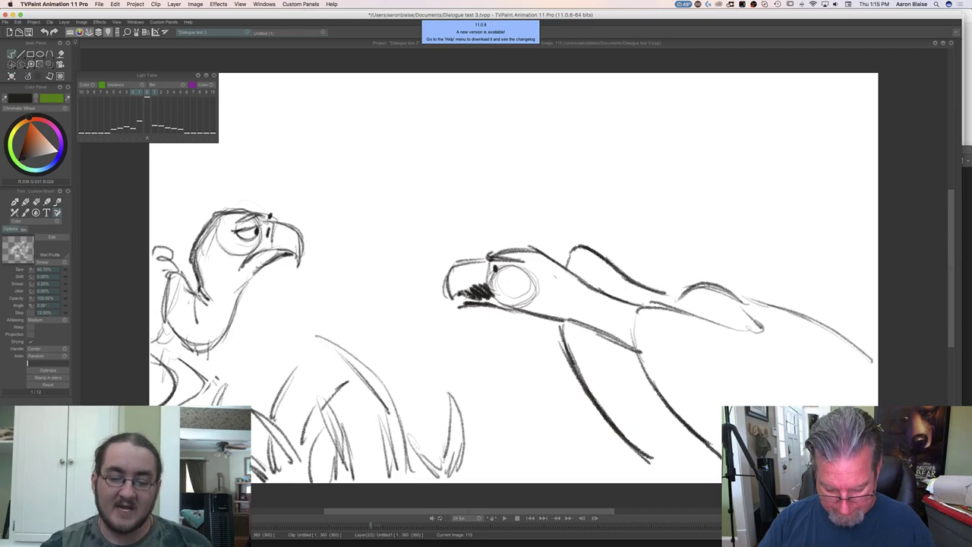
key(XF86AudioMute)
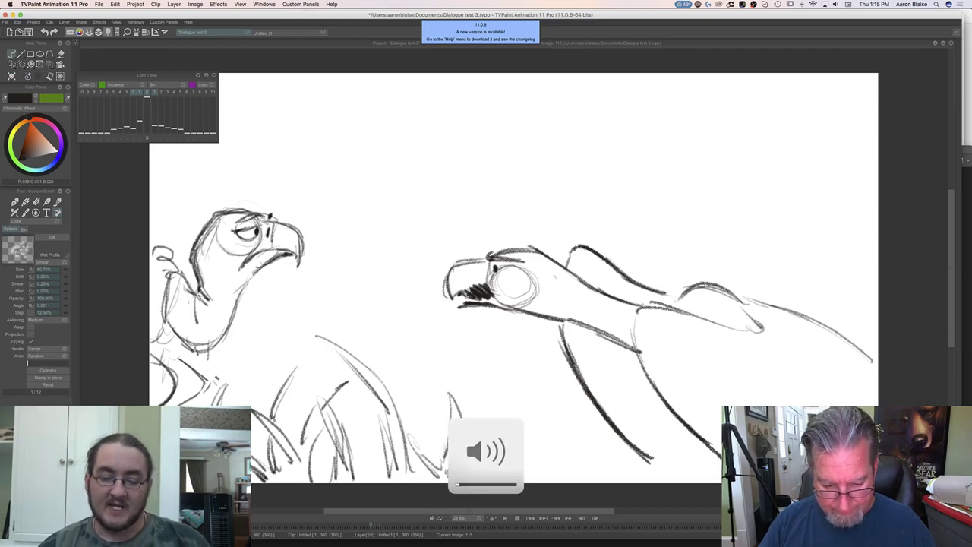
key(Tab)
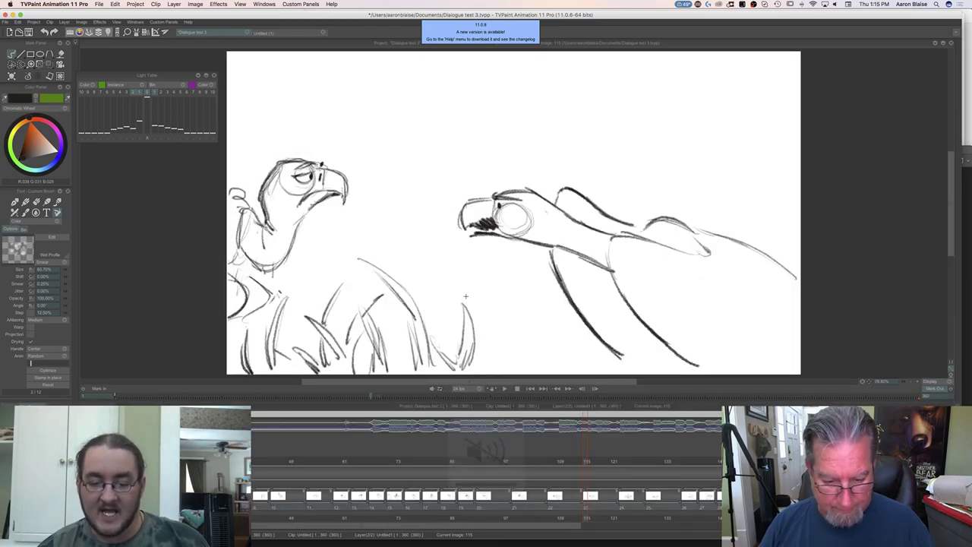
Flip between the drawings at frames 114 and 115 to check the beak opening.
mouse_move(585, 463)
mouse_down()
mouse_move(517, 471)
mouse_move(483, 492)
mouse_move(555, 487)
mouse_move(447, 494)
mouse_move(604, 493)
mouse_move(528, 495)
mouse_move(586, 498)
mouse_up()
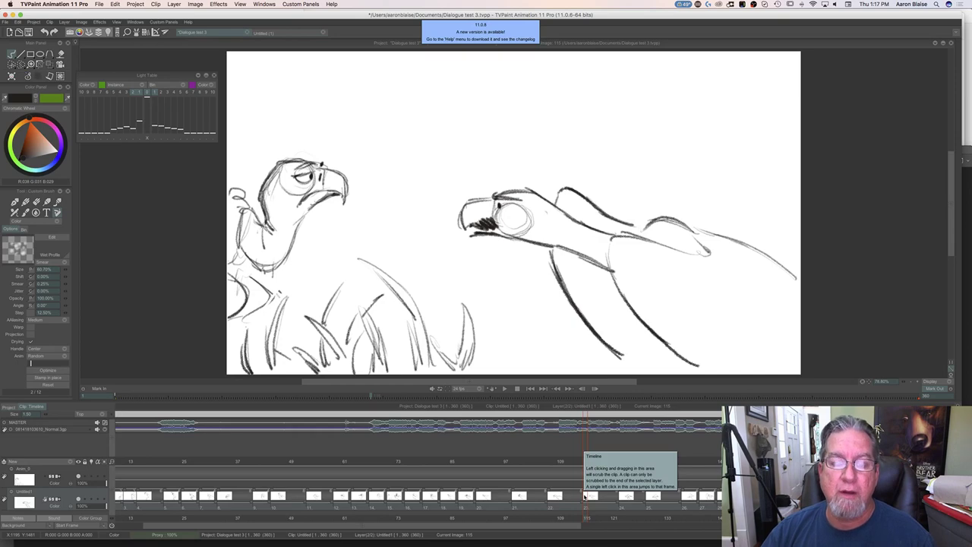
key(Left)
key(Right)
key(Left)
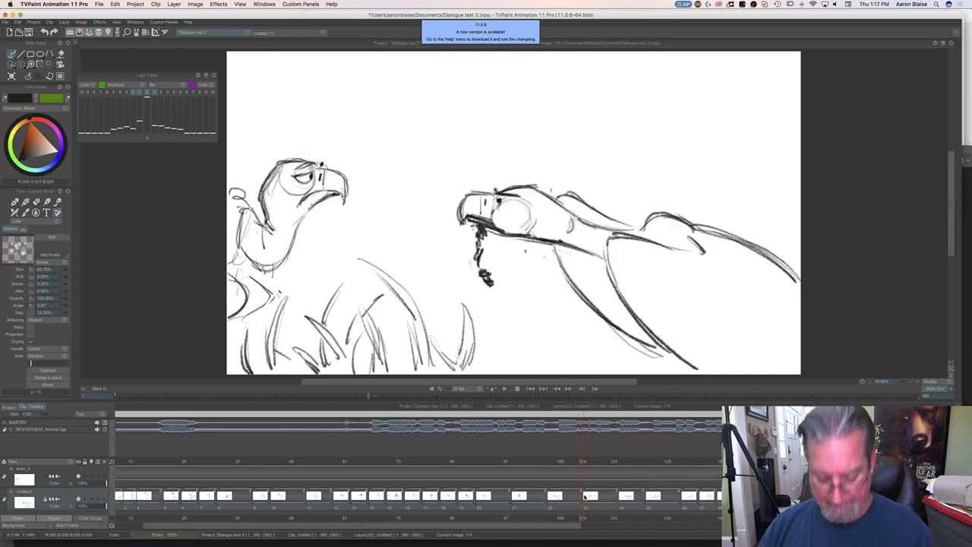
At frame 115, draw a dark, wavy strand swinging up from the tip of the talking vulture's beak.
key(Tab)
key(Tab)
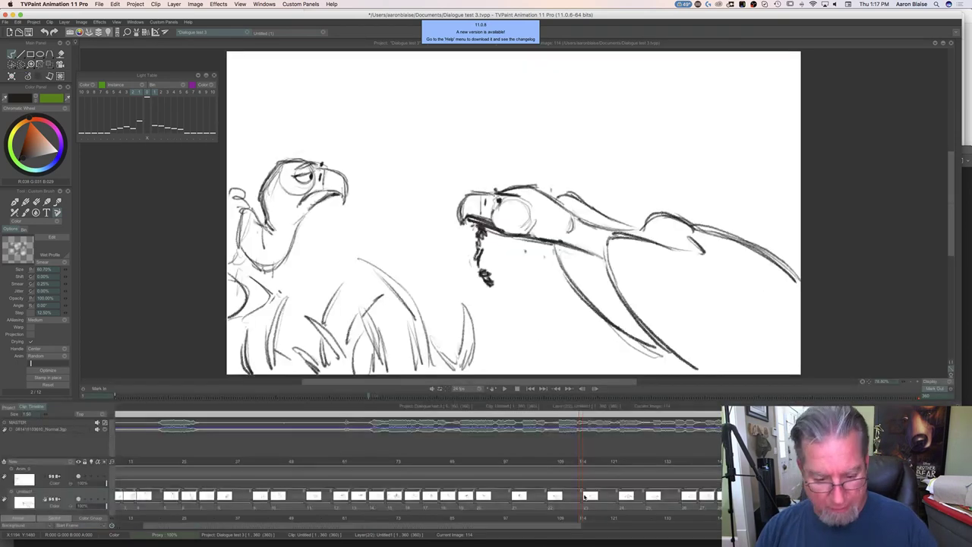
mouse_move(542, 459)
mouse_down()
mouse_move(520, 459)
mouse_move(586, 458)
mouse_up()
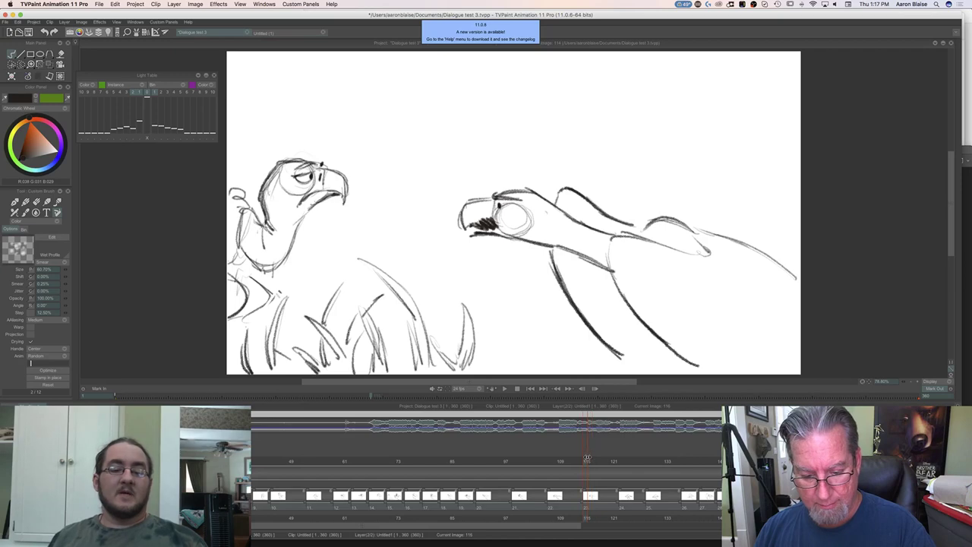
mouse_move(448, 203)
mouse_down()
mouse_move(459, 162)
mouse_move(448, 197)
mouse_move(455, 208)
mouse_move(450, 180)
mouse_move(460, 216)
mouse_up()
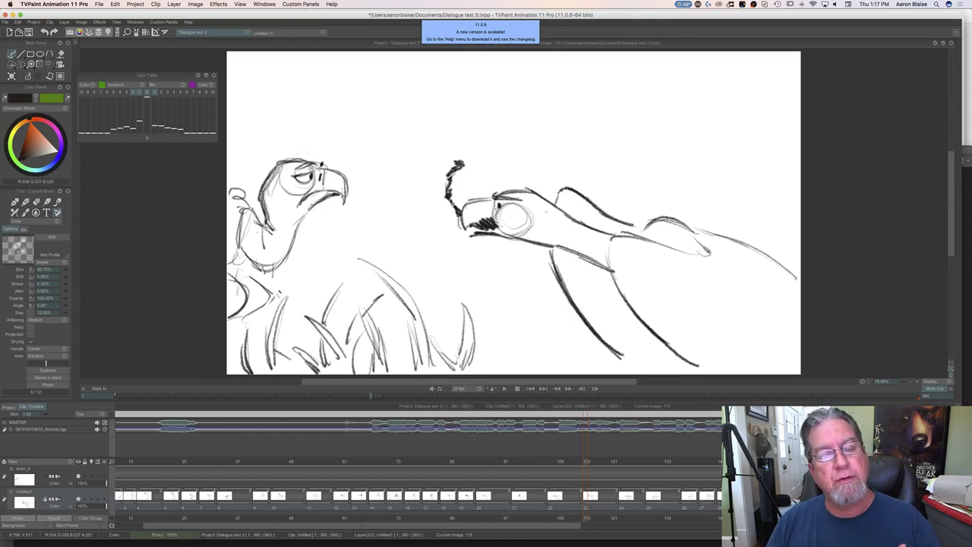
At frame 123, draw the dark strand looping below the vulture's open mouth and curling up in front of the beak.
drag(587, 462, 661, 485)
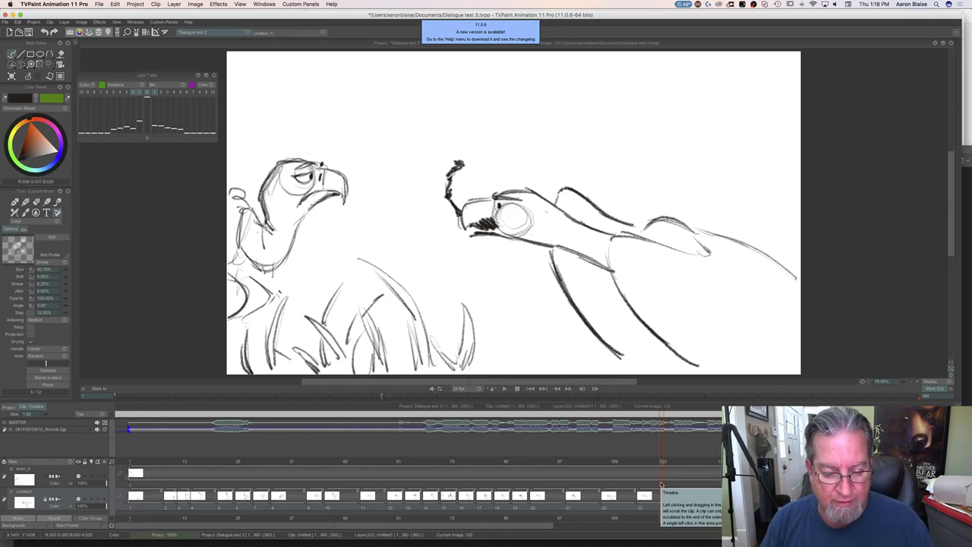
mouse_move(661, 485)
mouse_down()
mouse_move(319, 486)
mouse_move(455, 490)
mouse_move(409, 491)
mouse_move(437, 485)
mouse_up()
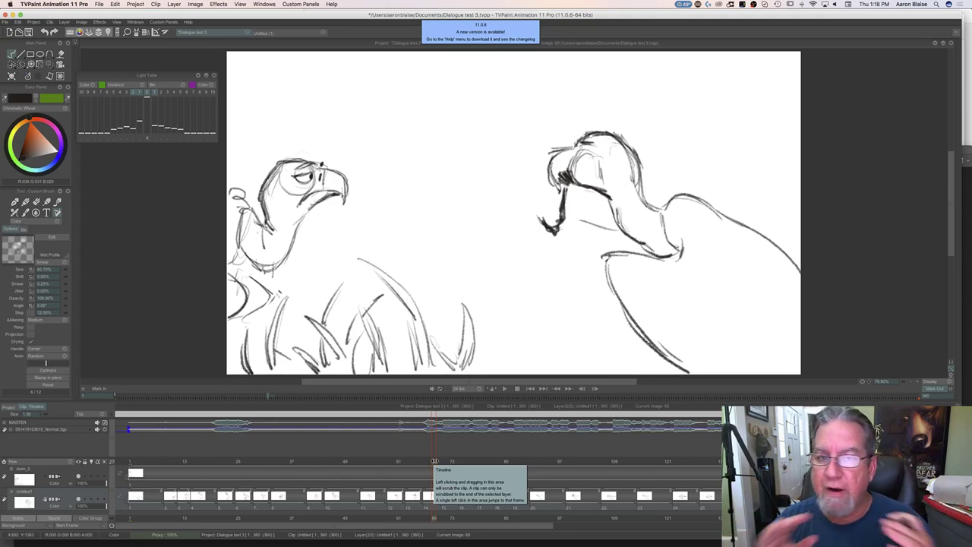
mouse_move(434, 462)
mouse_down()
mouse_move(358, 466)
mouse_move(718, 476)
mouse_move(652, 476)
mouse_move(677, 461)
mouse_up()
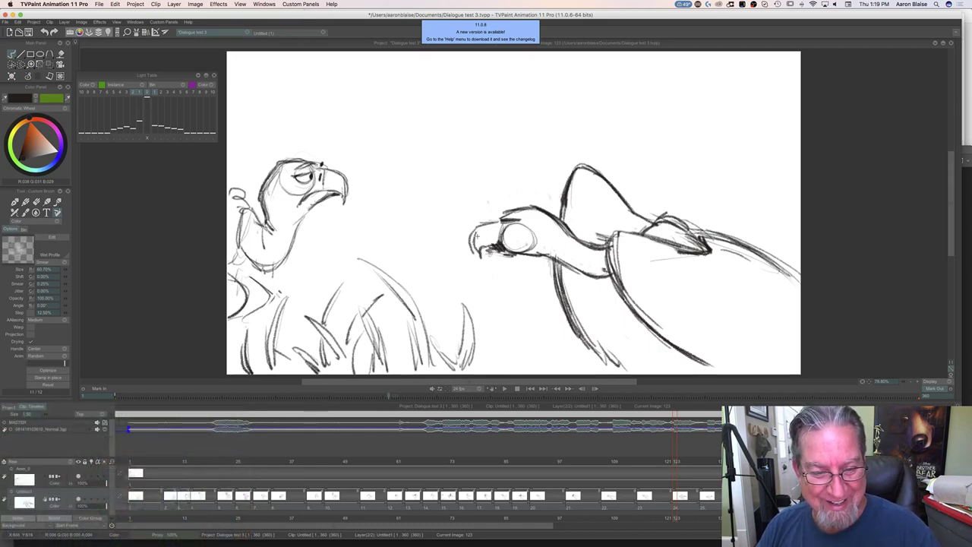
mouse_move(673, 462)
mouse_down()
mouse_move(612, 462)
mouse_move(675, 466)
mouse_up()
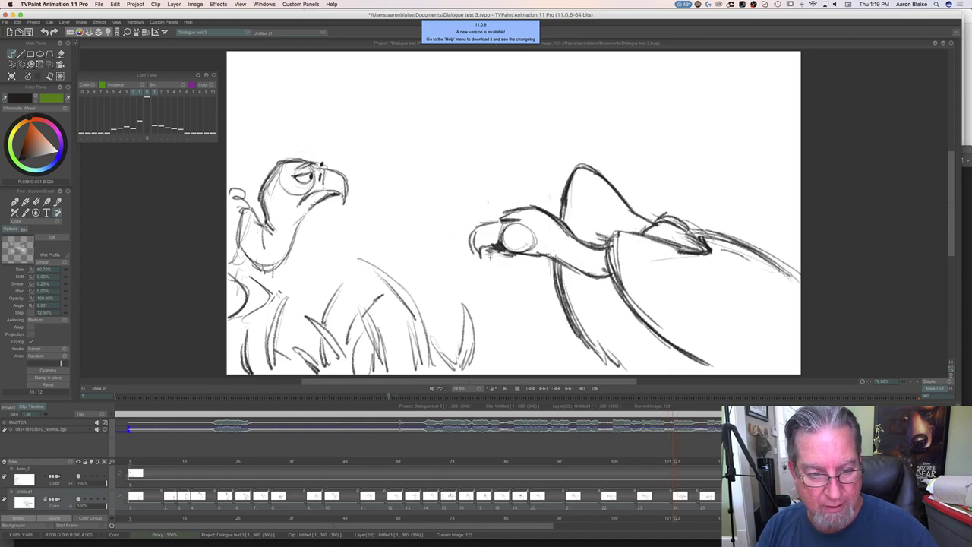
mouse_move(465, 268)
mouse_down()
mouse_move(464, 252)
mouse_move(477, 277)
mouse_move(491, 259)
mouse_up()
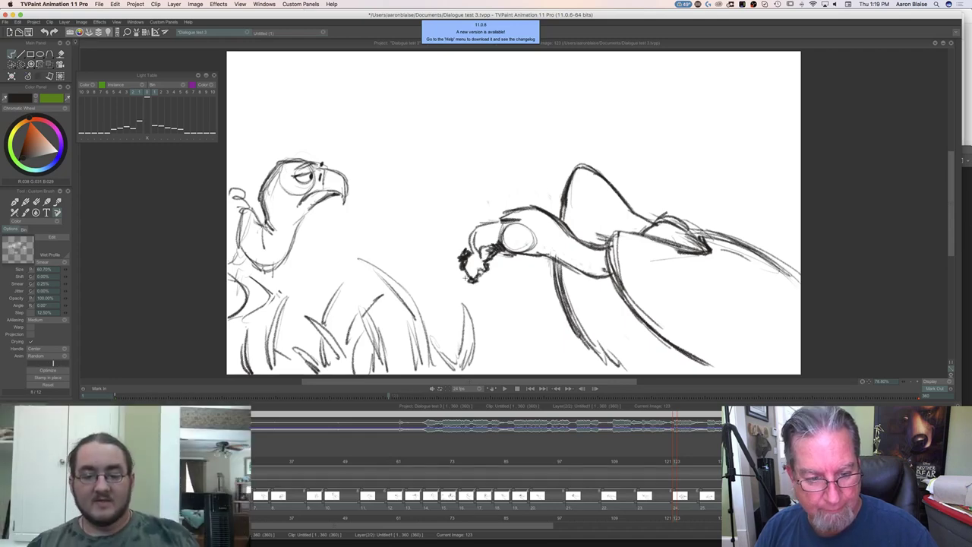
At frame 129, draw the strand hanging from the vulture's mouth and curving back beneath the jaw.
mouse_move(668, 462)
mouse_down()
mouse_move(714, 468)
mouse_move(703, 465)
mouse_up()
mouse_move(517, 278)
mouse_down()
mouse_move(521, 270)
mouse_move(522, 293)
mouse_up()
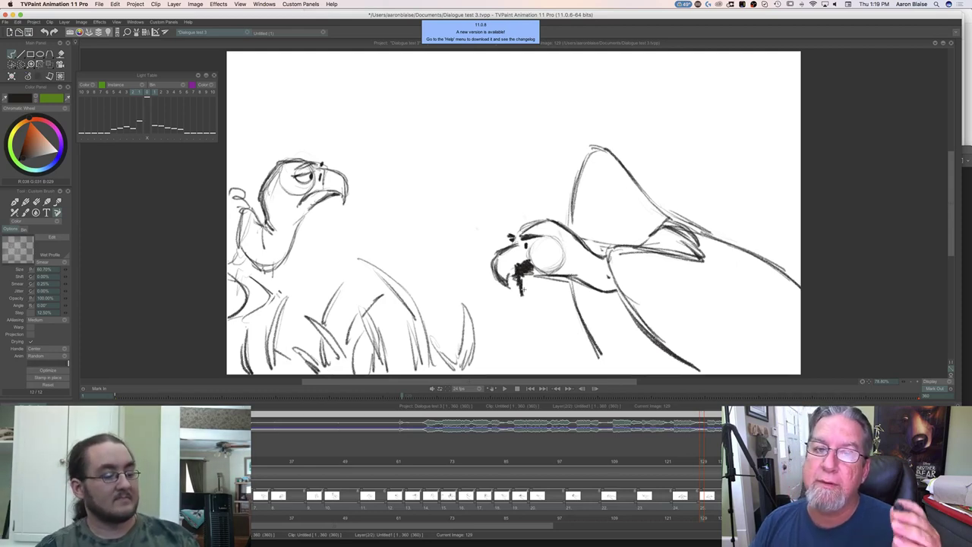
mouse_move(523, 288)
mouse_down()
mouse_move(557, 315)
mouse_move(523, 288)
mouse_move(526, 302)
mouse_up()
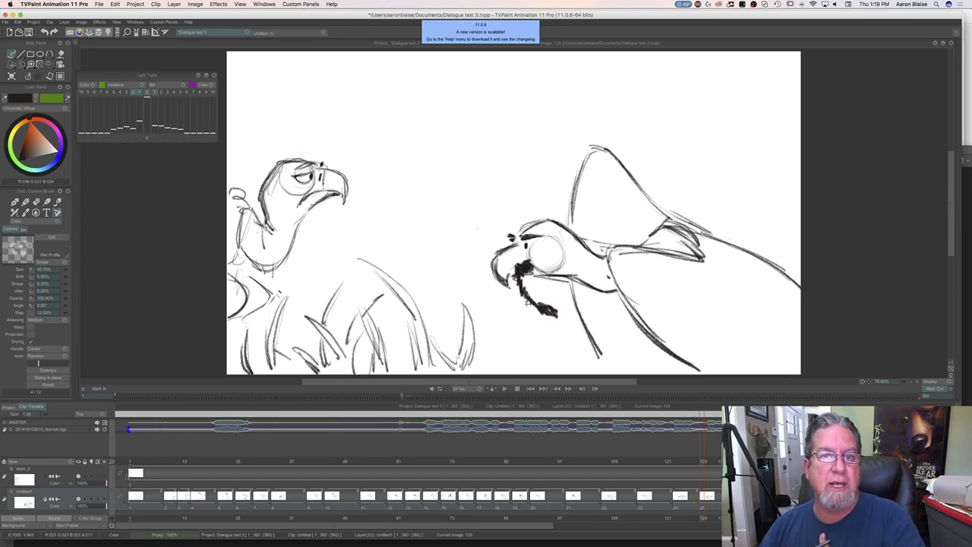
drag(553, 313, 564, 319)
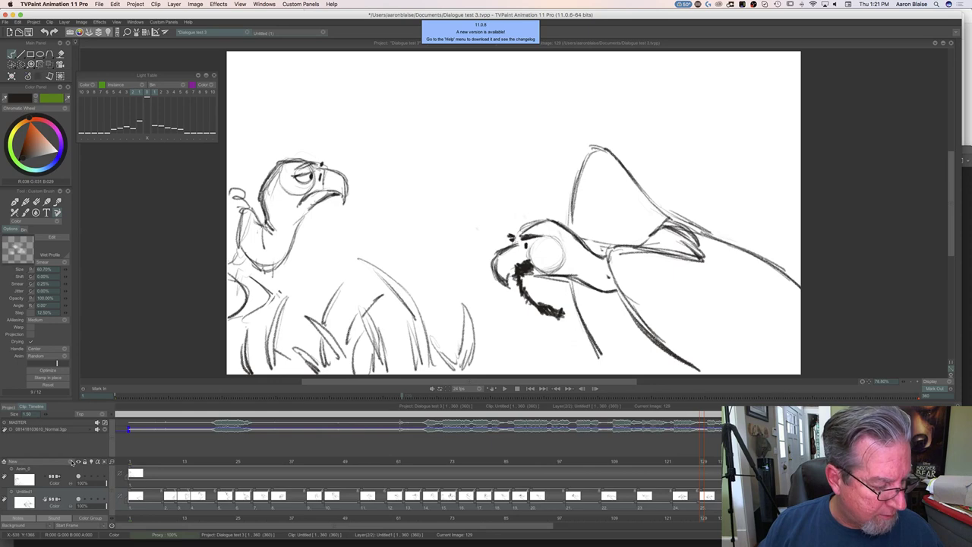
Add a new animation layer at frame 129 and hide both vulture layers for a blank canvas.
click(10, 461)
click(90, 462)
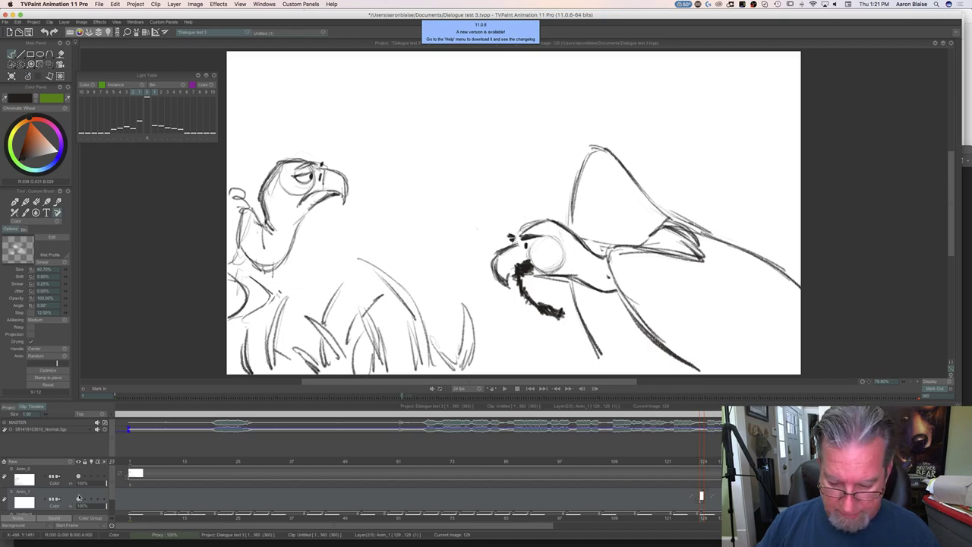
click(78, 476)
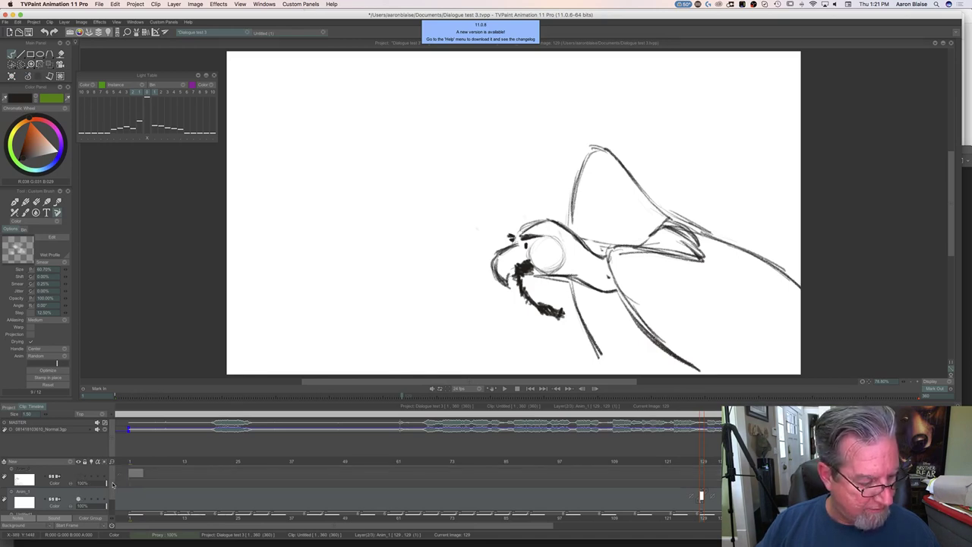
scroll(112, 490, down, 1)
click(79, 501)
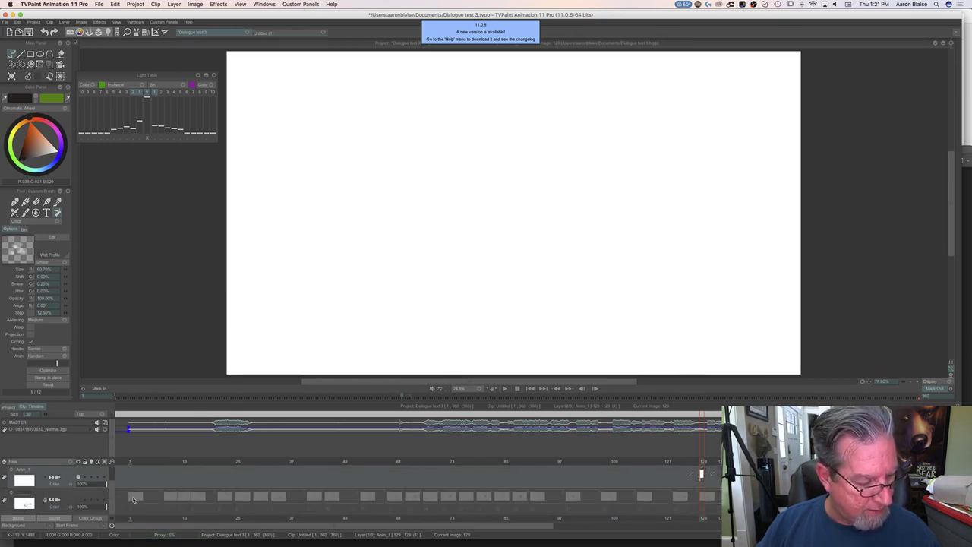
Construct a human head turned three-quarters from a cranium circle, a curved eye line and a tapered jaw.
mouse_move(475, 114)
mouse_down()
mouse_move(518, 196)
mouse_move(525, 119)
mouse_move(448, 155)
mouse_up()
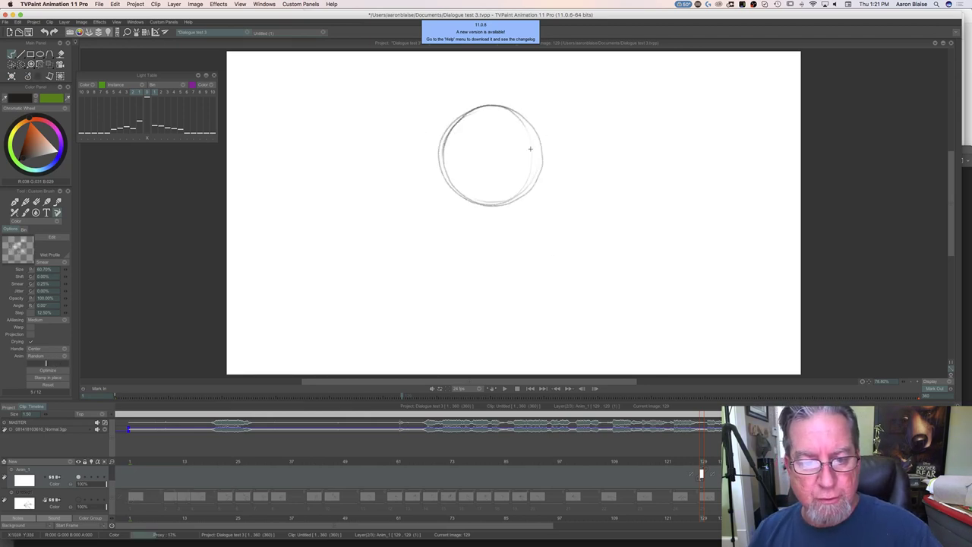
drag(542, 152, 530, 191)
mouse_move(471, 195)
mouse_down()
mouse_move(539, 193)
mouse_move(537, 223)
mouse_up()
mouse_move(535, 190)
mouse_down()
mouse_move(534, 235)
mouse_move(517, 249)
mouse_up()
mouse_move(451, 190)
mouse_down()
mouse_move(466, 226)
mouse_move(498, 249)
mouse_up()
drag(454, 218, 502, 251)
Strengthen the three-quarter head's skull and face contour and add its eye, nose and lips.
drag(523, 112, 545, 159)
drag(487, 108, 549, 156)
drag(446, 148, 454, 190)
drag(536, 198, 537, 235)
drag(537, 228, 511, 255)
mouse_move(456, 218)
mouse_down()
mouse_move(498, 250)
mouse_move(530, 219)
mouse_move(489, 179)
mouse_move(533, 193)
mouse_up()
mouse_move(530, 228)
mouse_down()
mouse_move(507, 236)
mouse_move(513, 245)
mouse_up()
mouse_move(513, 188)
mouse_down()
mouse_move(490, 182)
mouse_move(528, 193)
mouse_up()
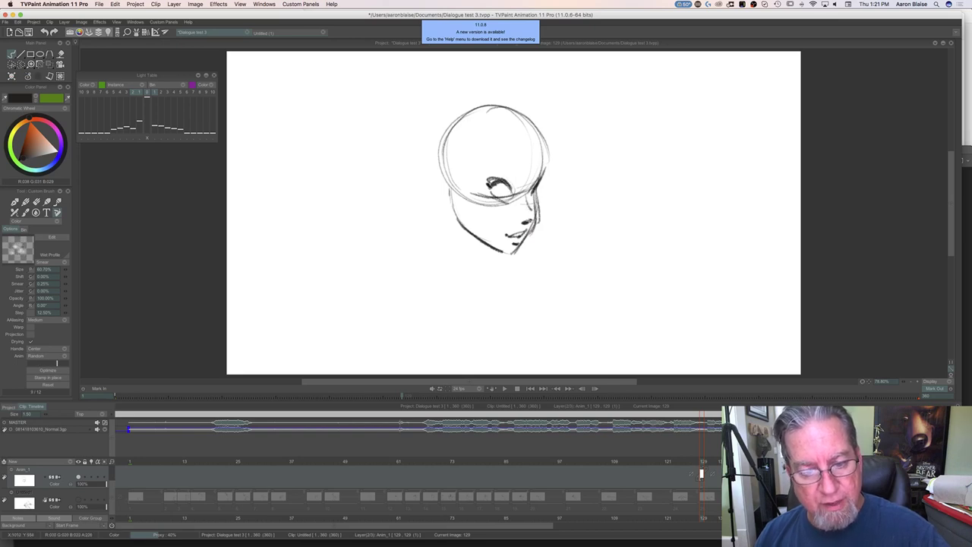
Sketch a second, front-facing head tilted down, with cranium circle, low eye line, pointed jaw, nose and mouth.
mouse_move(599, 184)
mouse_down()
mouse_move(659, 160)
mouse_move(681, 261)
mouse_move(653, 264)
mouse_move(676, 169)
mouse_move(609, 192)
mouse_move(631, 261)
mouse_up()
drag(687, 248, 623, 249)
mouse_move(604, 196)
mouse_down()
mouse_move(614, 251)
mouse_move(609, 272)
mouse_move(602, 213)
mouse_move(606, 281)
mouse_move(637, 312)
mouse_up()
mouse_move(695, 230)
mouse_down()
mouse_move(691, 274)
mouse_move(652, 314)
mouse_up()
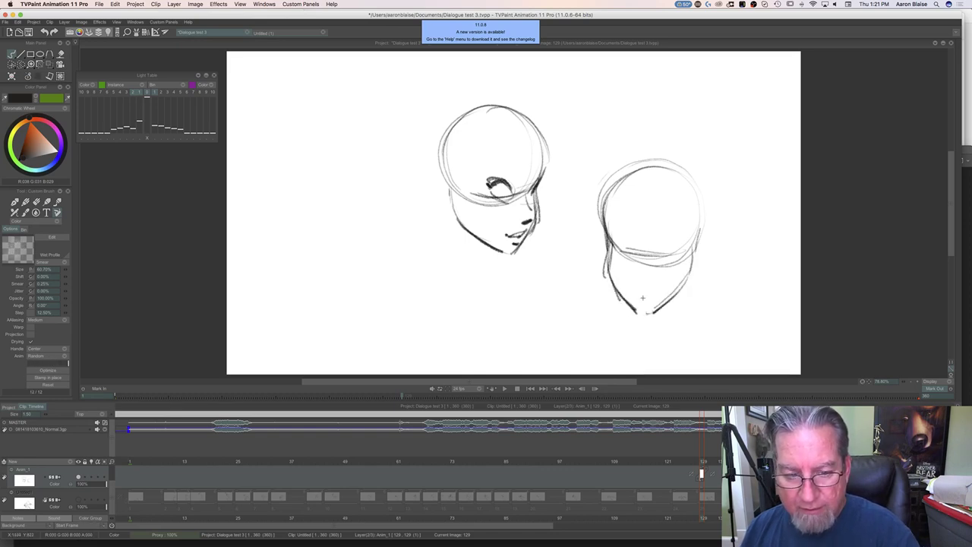
drag(639, 278, 644, 286)
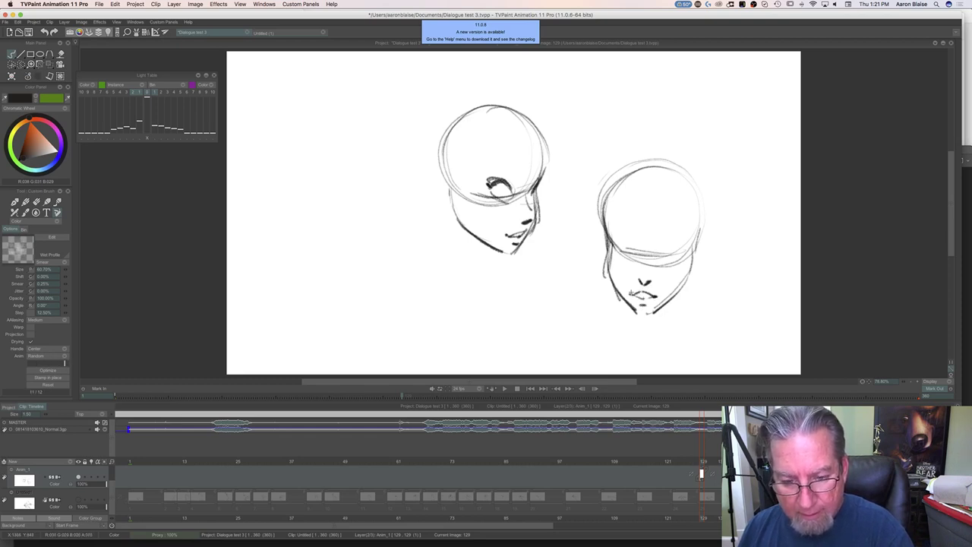
Add eyes, eyebrows and ears to the front-facing head, and an ear to the three-quarter head.
mouse_move(675, 247)
mouse_down()
mouse_move(666, 263)
mouse_move(681, 257)
mouse_move(666, 249)
mouse_move(630, 260)
mouse_move(622, 249)
mouse_up()
drag(464, 166, 444, 199)
drag(707, 233, 699, 263)
mouse_move(603, 231)
mouse_down()
mouse_move(599, 255)
mouse_move(618, 298)
mouse_up()
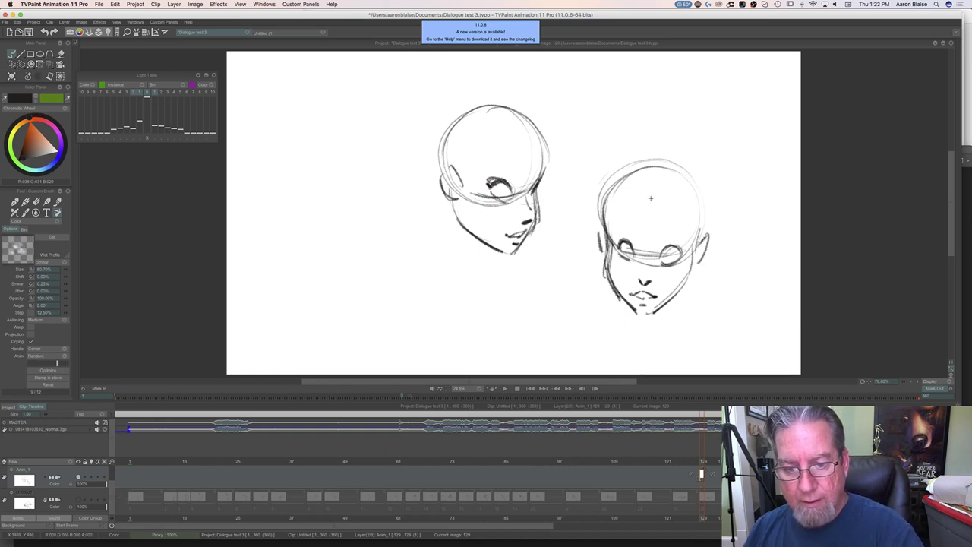
drag(679, 238, 622, 231)
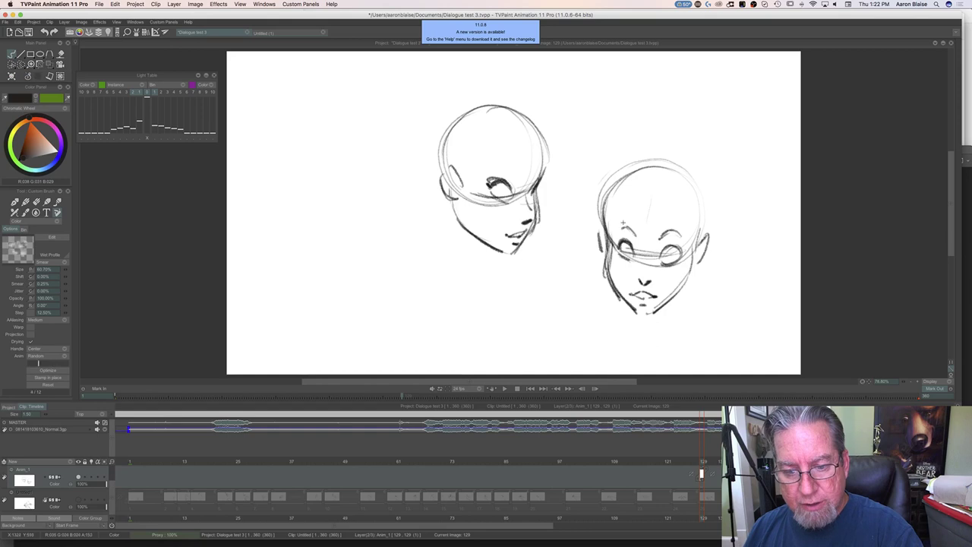
mouse_move(697, 235)
mouse_down()
mouse_move(697, 195)
mouse_move(674, 181)
mouse_move(608, 213)
mouse_up()
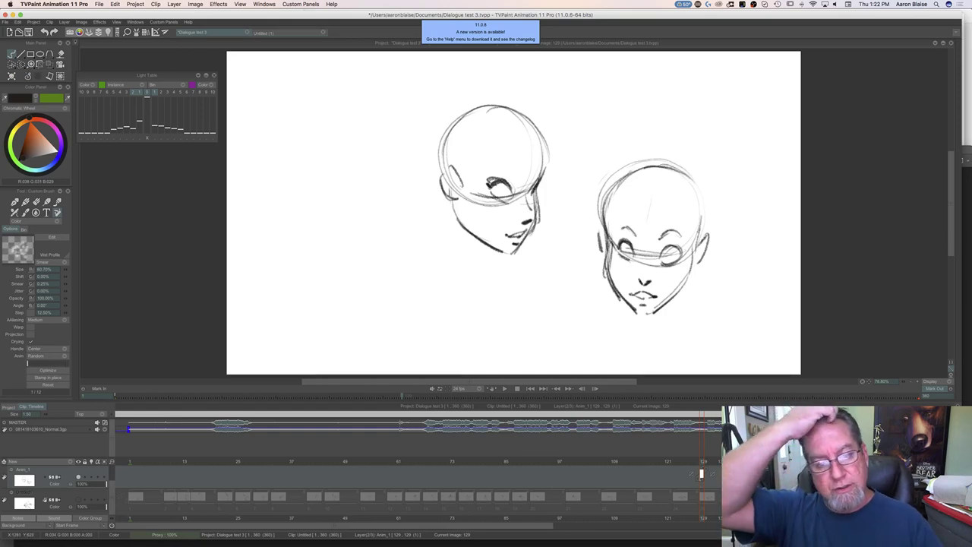
Sketch a third head tilted back and seen from below, with cranium, arched eye line, raised chin, facial features and ear.
mouse_move(304, 184)
mouse_down()
mouse_move(393, 235)
mouse_move(313, 199)
mouse_move(383, 219)
mouse_up()
mouse_move(357, 166)
mouse_down()
mouse_move(325, 167)
mouse_move(290, 242)
mouse_move(318, 270)
mouse_move(325, 314)
mouse_up()
drag(316, 265, 348, 349)
mouse_move(385, 262)
mouse_down()
mouse_move(406, 288)
mouse_move(398, 286)
mouse_up()
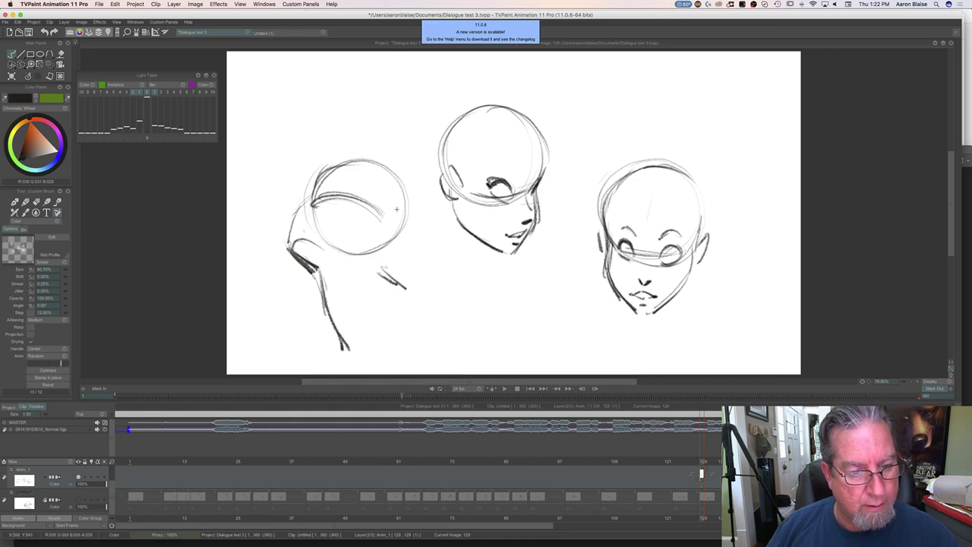
mouse_move(389, 170)
mouse_down()
mouse_move(414, 238)
mouse_move(329, 185)
mouse_up()
drag(406, 225, 392, 231)
mouse_move(313, 206)
mouse_down()
mouse_move(303, 203)
mouse_move(295, 223)
mouse_move(355, 199)
mouse_move(363, 205)
mouse_move(359, 191)
mouse_move(310, 184)
mouse_move(310, 175)
mouse_move(364, 178)
mouse_up()
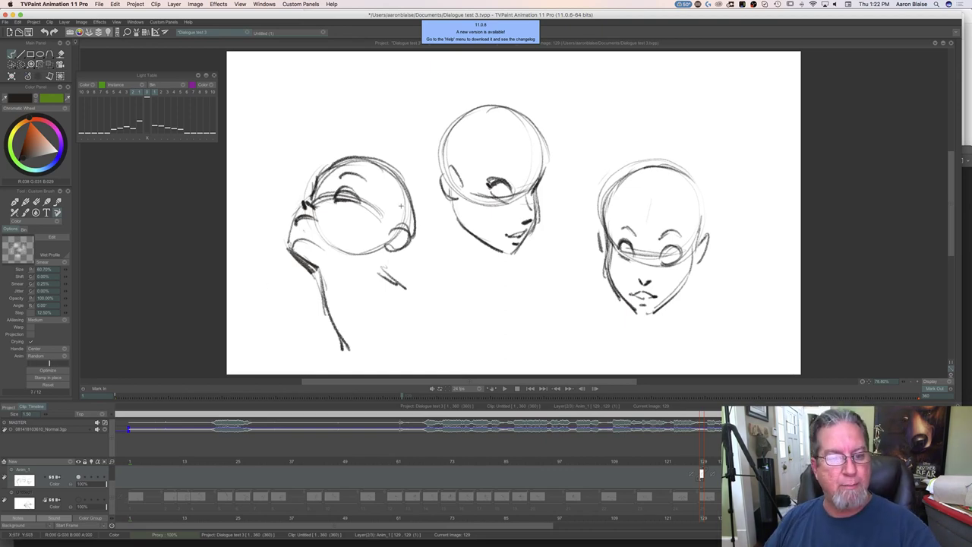
Complete the upturned head's neck and shoulders and save the project.
drag(390, 258, 403, 285)
drag(406, 288, 358, 345)
drag(319, 266, 350, 354)
drag(398, 286, 444, 334)
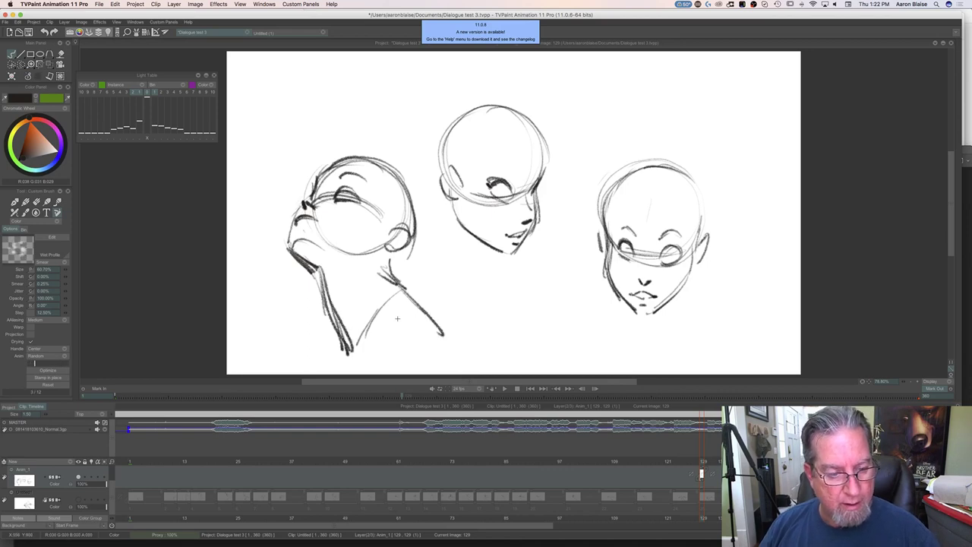
drag(384, 350, 444, 344)
drag(329, 336, 339, 351)
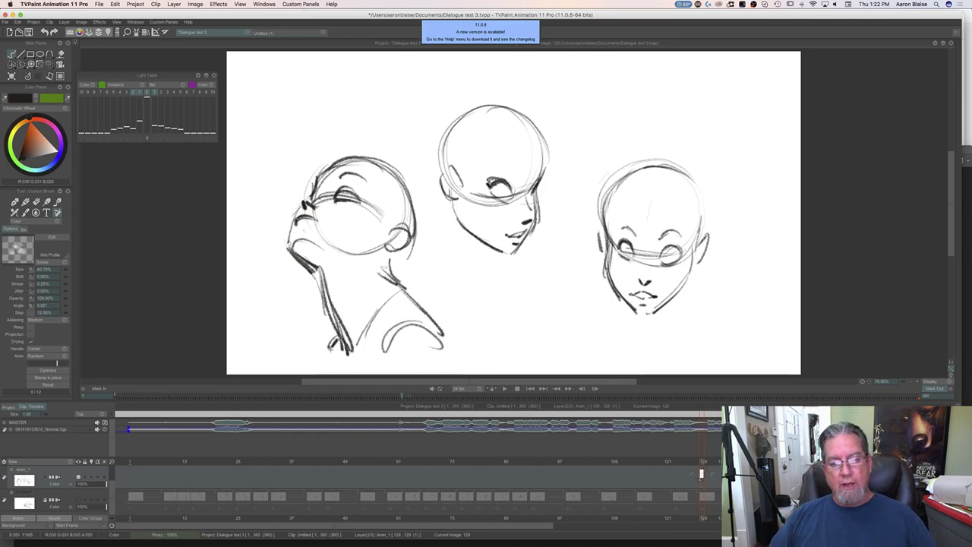
key(super+s)
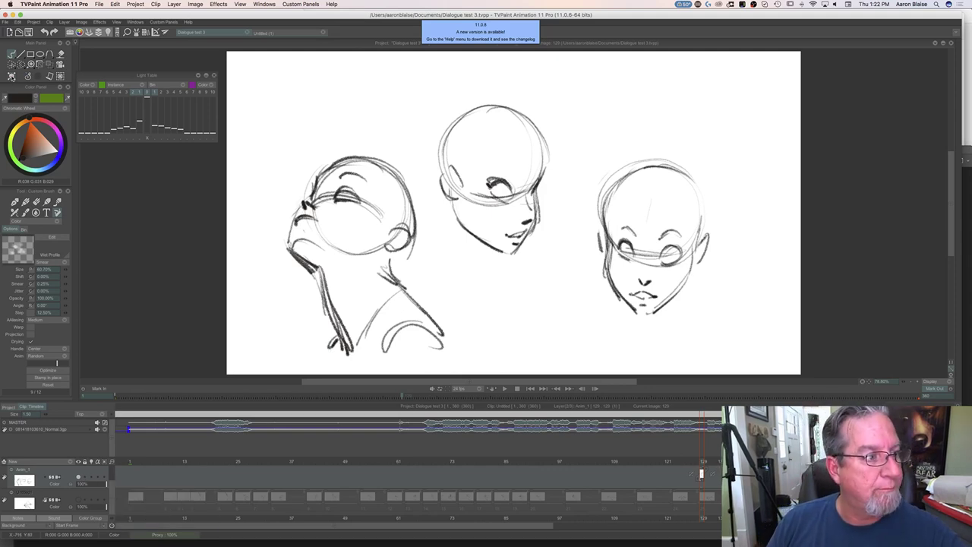
Clear the human head sketches and block in a vulture head in profile with angular crown, hooked beak, straight jaw line and neck.
key(BackSpace)
mouse_move(560, 126)
mouse_down()
mouse_move(628, 193)
mouse_move(496, 190)
mouse_up()
drag(612, 208, 497, 205)
mouse_move(576, 142)
mouse_down()
mouse_move(626, 192)
mouse_move(544, 125)
mouse_up()
mouse_move(559, 129)
mouse_down()
mouse_move(520, 158)
mouse_move(502, 190)
mouse_up()
drag(614, 207, 519, 202)
mouse_move(534, 139)
mouse_down()
mouse_move(505, 178)
mouse_move(491, 162)
mouse_move(458, 182)
mouse_up()
mouse_move(483, 169)
mouse_down()
mouse_move(462, 199)
mouse_move(473, 216)
mouse_move(524, 204)
mouse_move(461, 207)
mouse_up()
drag(567, 208, 568, 236)
drag(620, 180, 600, 260)
drag(569, 213, 547, 310)
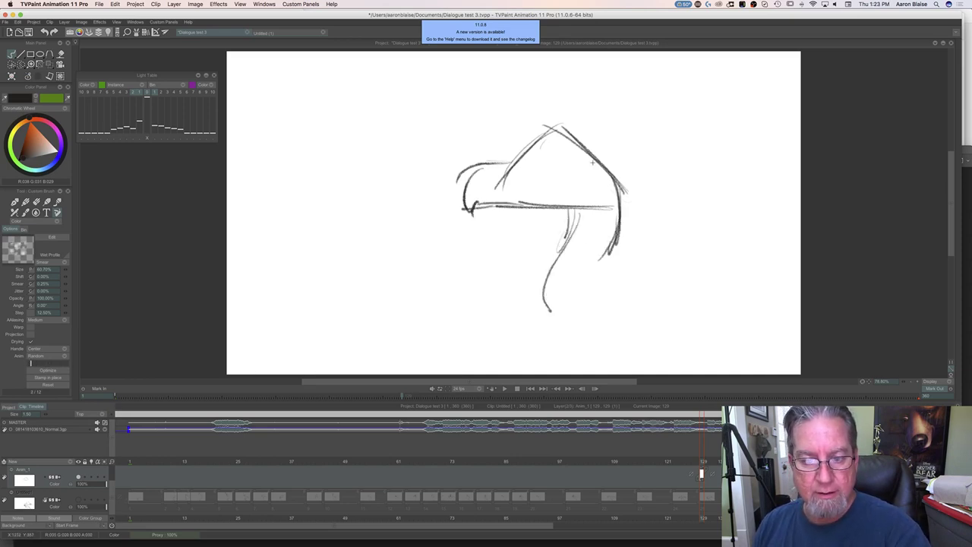
Refine the profile vulture head with a rounded crown, a circular eye, a brow and cheek line, and a heavier mouth line.
mouse_move(561, 137)
mouse_down()
mouse_move(614, 174)
mouse_move(517, 161)
mouse_up()
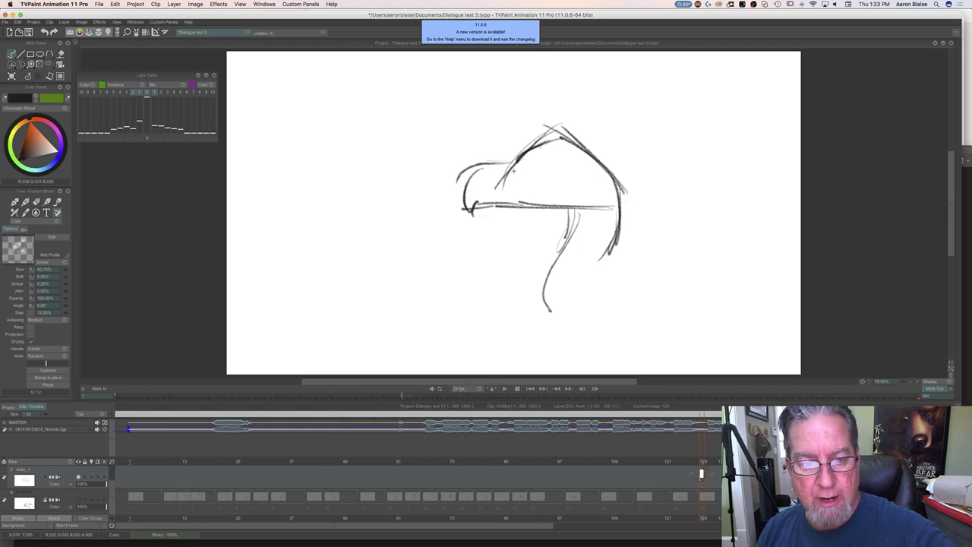
drag(495, 201, 544, 207)
mouse_move(522, 167)
mouse_down()
mouse_move(544, 171)
mouse_move(517, 187)
mouse_move(539, 183)
mouse_move(540, 161)
mouse_up()
mouse_move(518, 172)
mouse_down()
mouse_move(548, 190)
mouse_move(555, 171)
mouse_move(574, 172)
mouse_up()
mouse_move(480, 199)
mouse_down()
mouse_move(540, 198)
mouse_move(540, 209)
mouse_up()
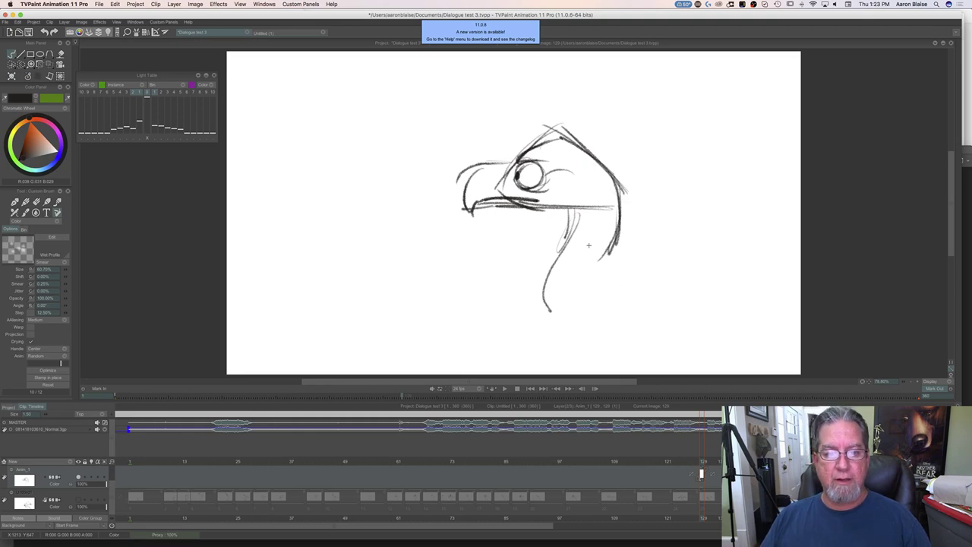
Sketch a small faceted block in perspective and, below it, the matching crown planes of a second, three-quarter vulture head.
mouse_move(346, 143)
mouse_down()
mouse_move(394, 141)
mouse_move(374, 139)
mouse_up()
mouse_move(401, 82)
mouse_down()
mouse_move(433, 93)
mouse_move(406, 124)
mouse_move(379, 107)
mouse_move(404, 130)
mouse_up()
drag(434, 86, 448, 114)
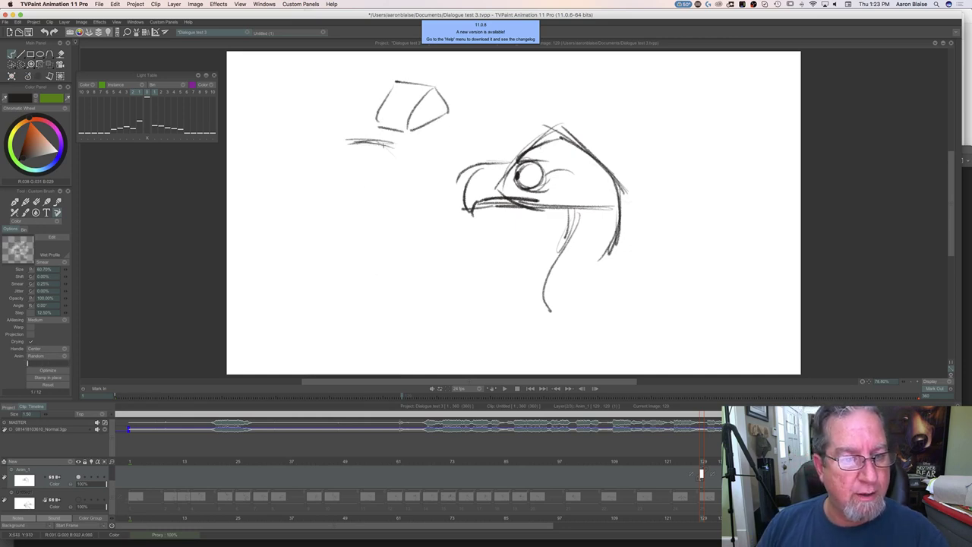
mouse_move(355, 146)
mouse_down()
mouse_move(335, 169)
mouse_move(366, 183)
mouse_up()
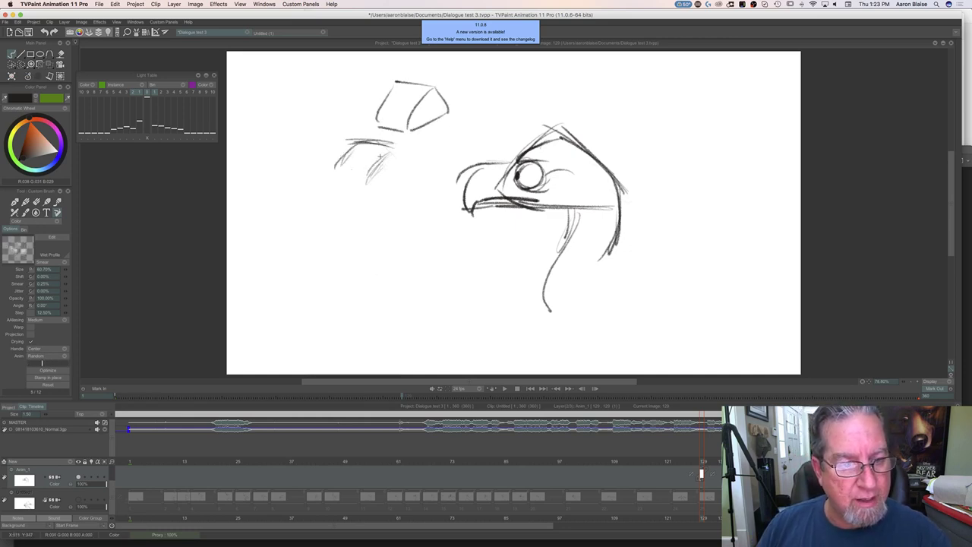
drag(361, 141, 396, 149)
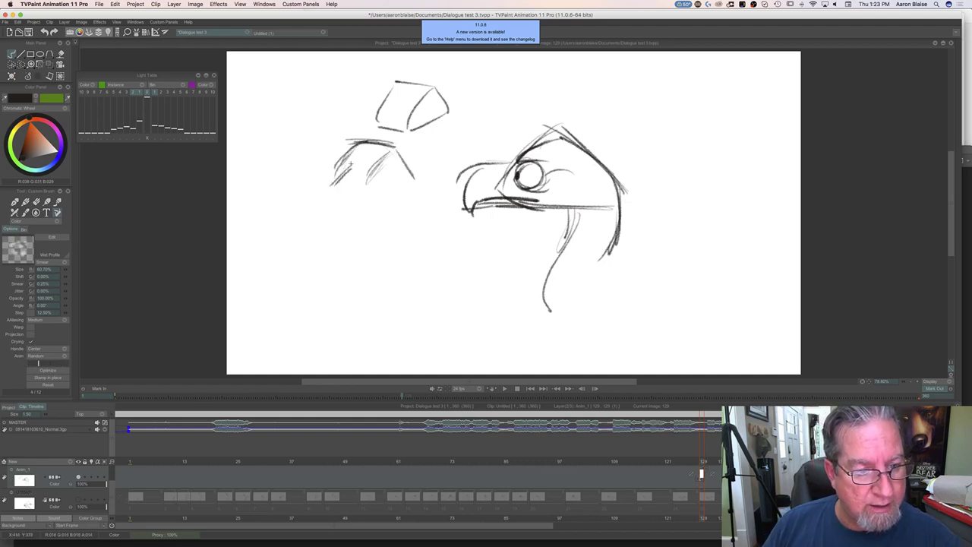
Draw the three-quarter vulture head's hooked beak, mouth, brows, round eye and back of the skull.
drag(318, 220, 340, 224)
drag(360, 176, 393, 197)
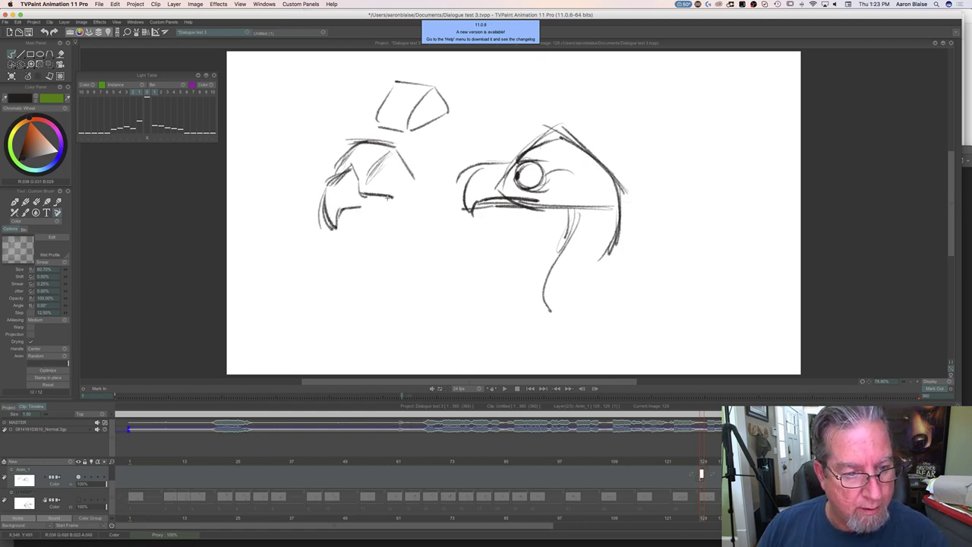
mouse_move(389, 161)
mouse_down()
mouse_move(366, 173)
mouse_move(379, 168)
mouse_move(377, 179)
mouse_move(418, 207)
mouse_move(348, 210)
mouse_move(384, 209)
mouse_up()
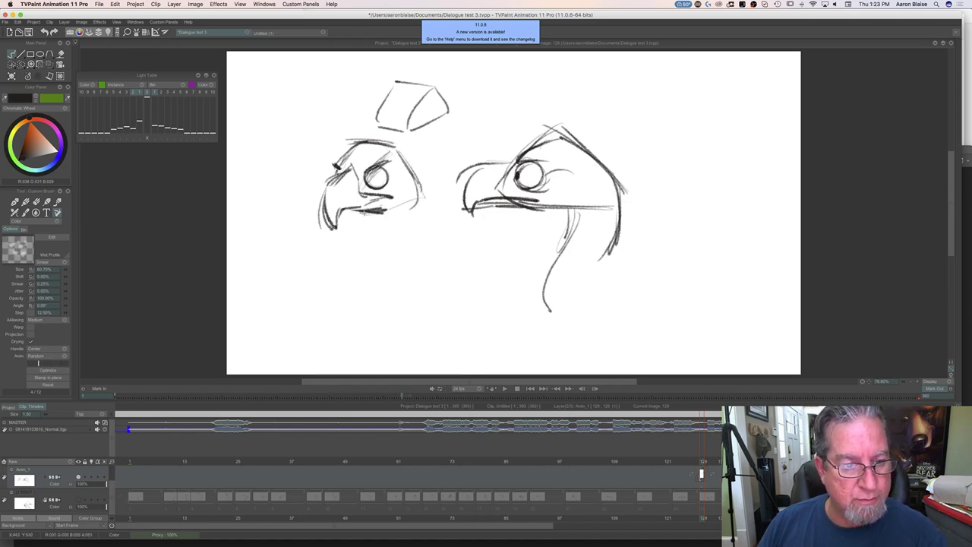
Add the curved neck lines and the nostril to the three-quarter vulture head.
mouse_move(416, 178)
mouse_down()
mouse_move(423, 211)
mouse_move(401, 248)
mouse_up()
mouse_move(380, 217)
mouse_down()
mouse_move(364, 255)
mouse_move(382, 294)
mouse_up()
drag(403, 247, 410, 267)
drag(340, 179, 347, 201)
drag(347, 183, 348, 184)
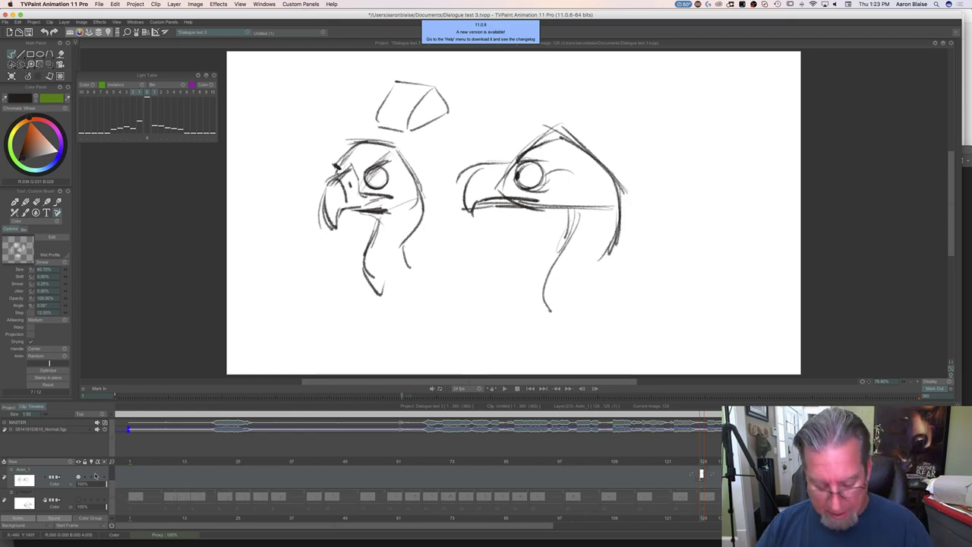
Remove the head-construction sketches from the demo layer and show the vulture animation again.
key(Delete)
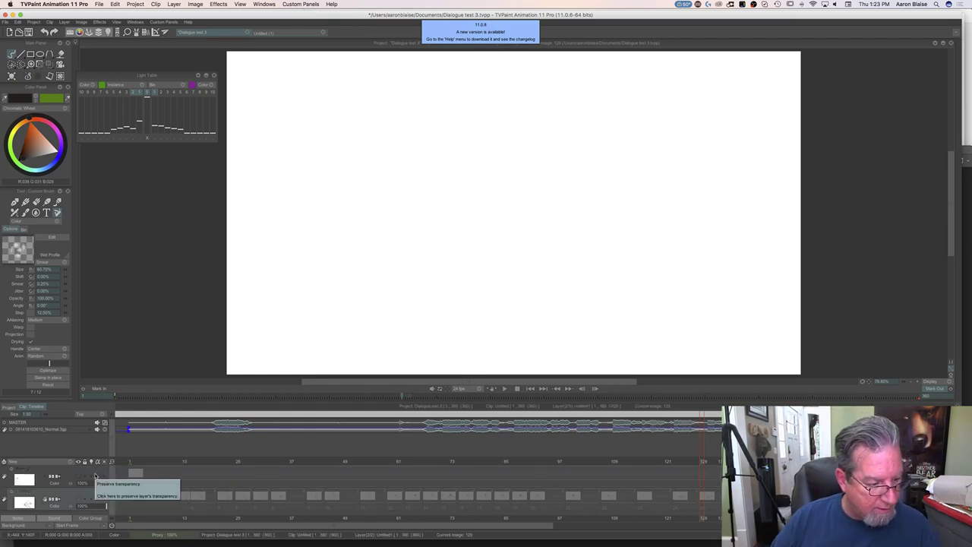
click(78, 481)
click(79, 499)
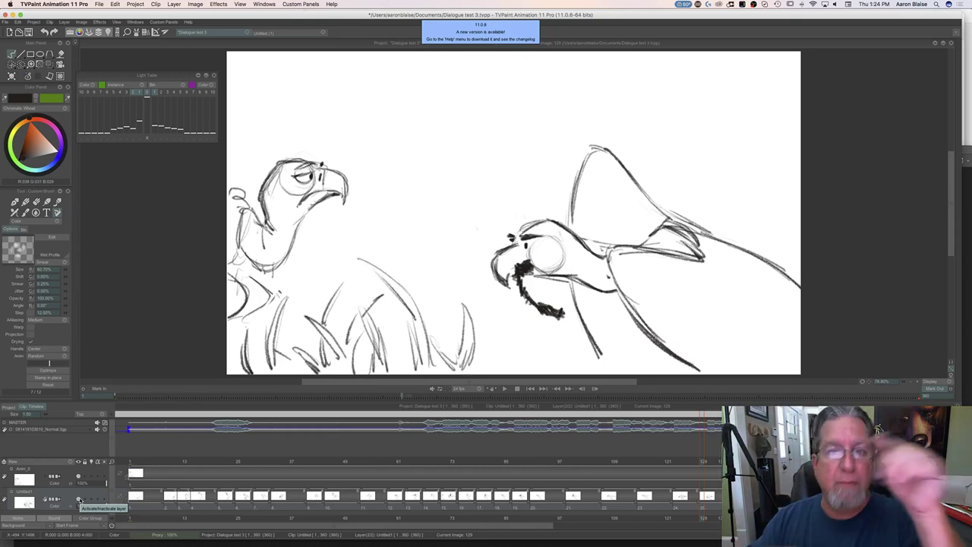
Scrub through the timeline and play the vulture animation to review the acting.
click(275, 463)
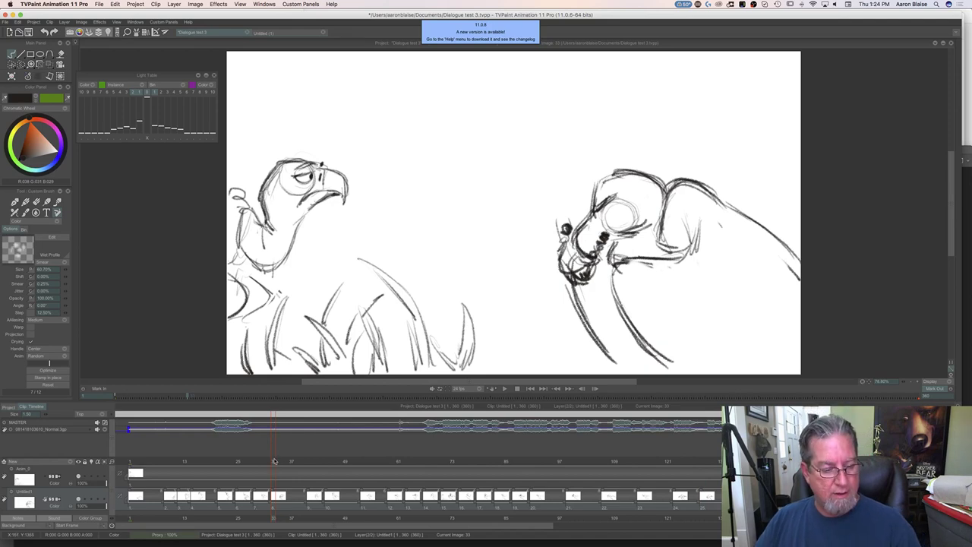
mouse_move(278, 462)
mouse_down()
mouse_move(339, 462)
mouse_move(374, 479)
mouse_move(505, 496)
mouse_move(367, 494)
mouse_move(357, 490)
mouse_move(825, 496)
mouse_move(640, 499)
mouse_up()
click(503, 389)
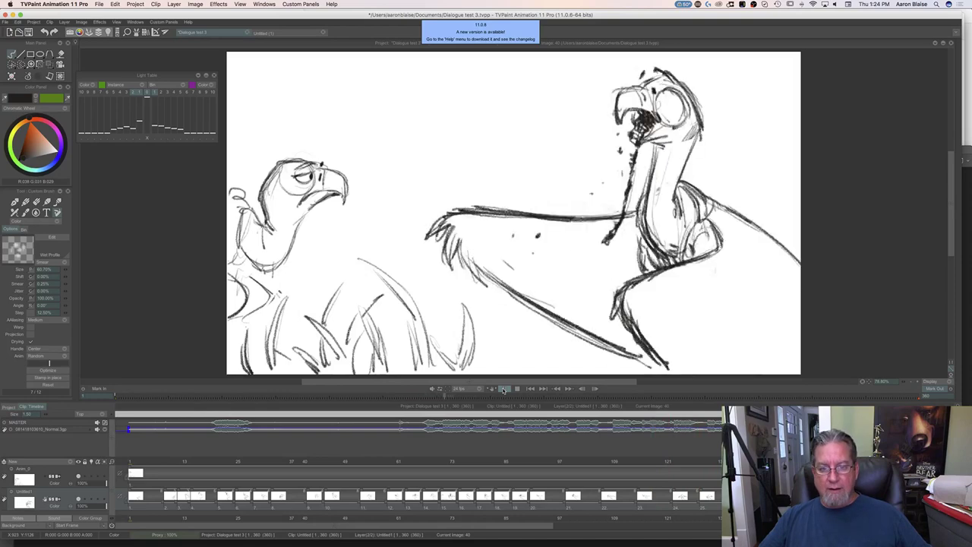
click(503, 389)
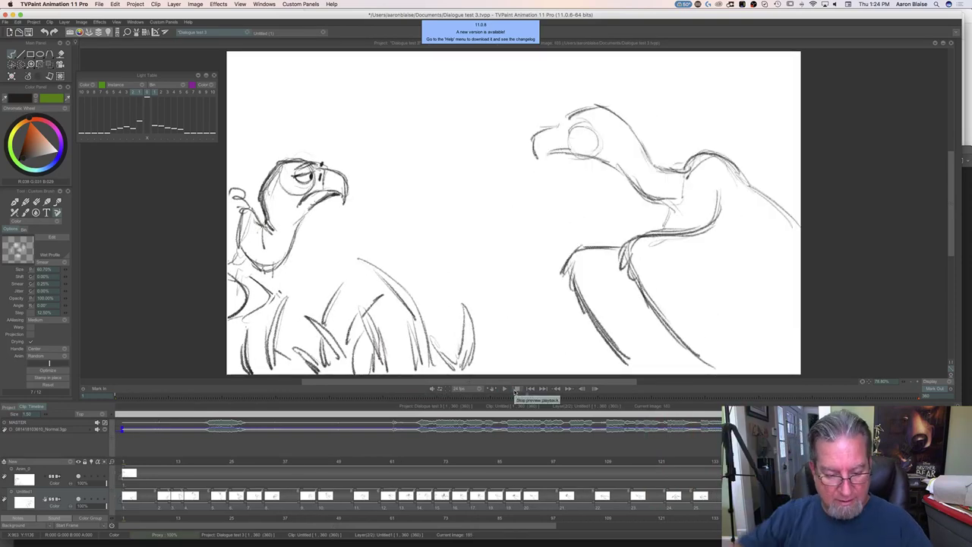
click(473, 462)
mouse_move(472, 462)
mouse_down()
mouse_move(449, 464)
mouse_move(626, 470)
mouse_up()
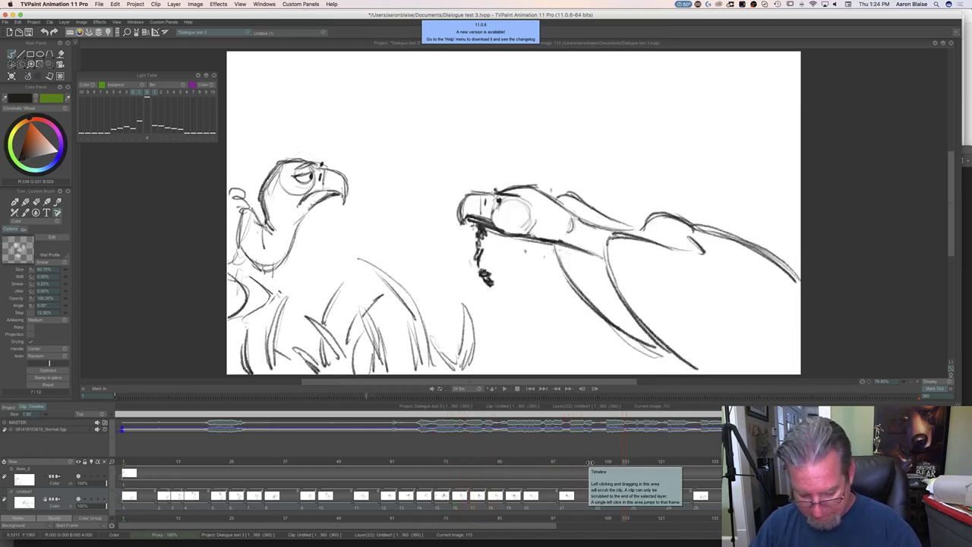
Raise the sound volume and replay the dialogue, checking the poses around frames 113 to 160.
key(XF86AudioRaiseVolume)
key(XF86AudioRaiseVolume)
key(XF86AudioRaiseVolume)
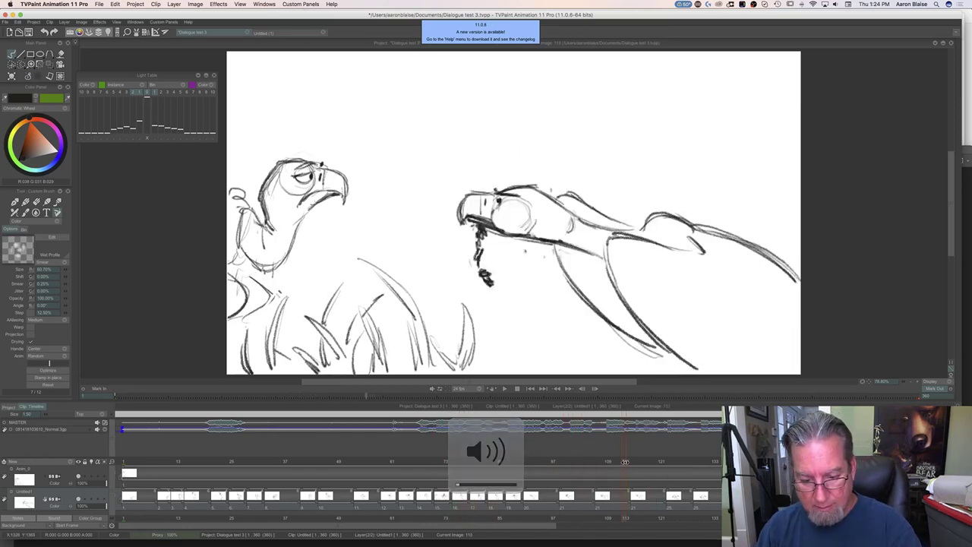
key(Return)
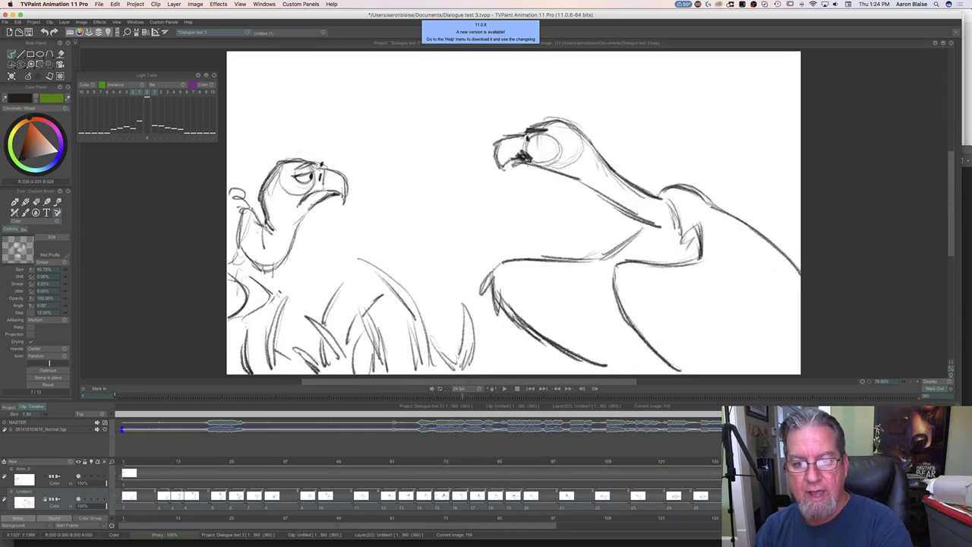
drag(697, 460, 788, 461)
key(XF86AudioMute)
key(XF86AudioMute)
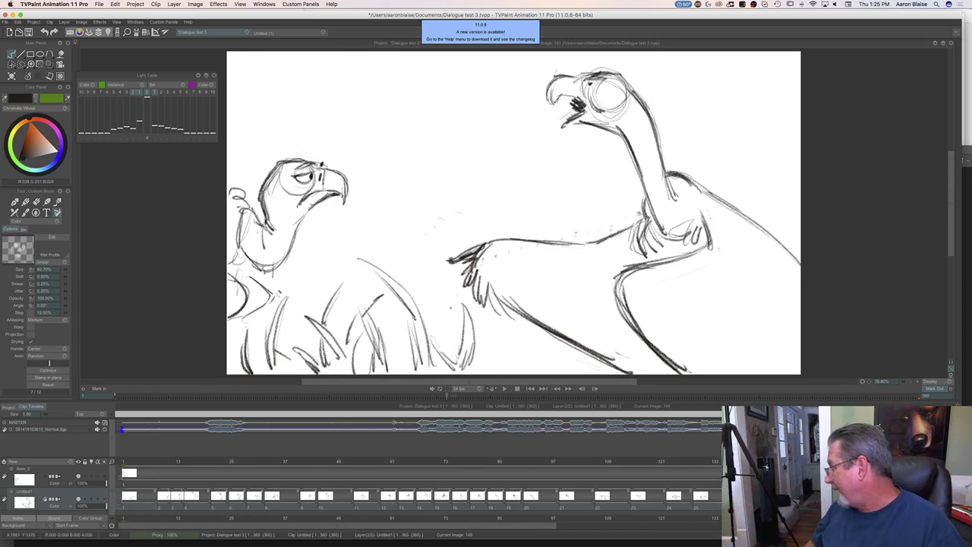
On frame 149, draw the dark strand whipping from the talking vulture's mouth across its eye and past the back of its head.
key(Left)
key(Right)
key(Left)
key(Right)
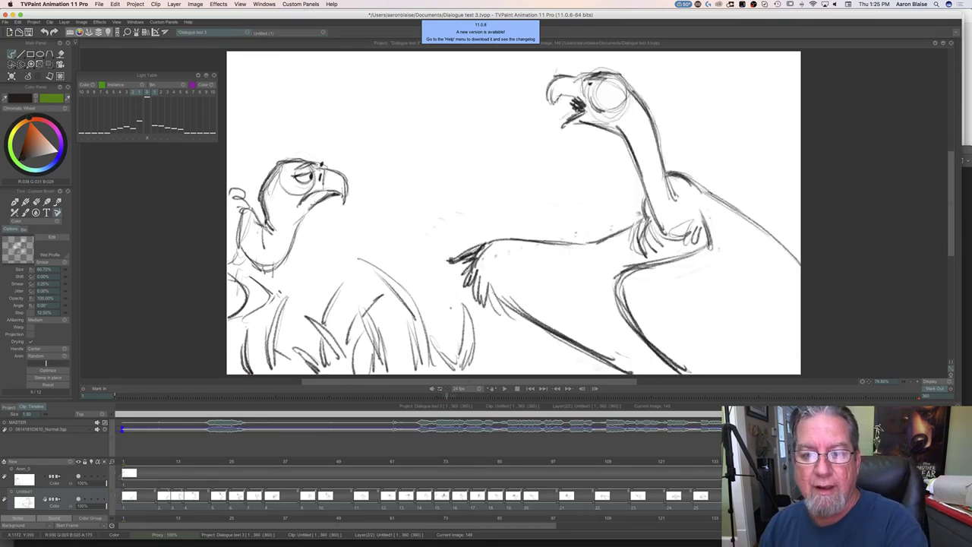
key(Right)
key(Left)
mouse_move(617, 90)
mouse_down()
mouse_move(693, 102)
mouse_move(631, 93)
mouse_move(655, 93)
mouse_up()
key(Right)
key(Left)
key(Right)
key(Left)
Thicken the strand's tip on frame 149 and add flying specks falling from it behind the vulture's neck.
drag(684, 97, 697, 104)
click(683, 151)
click(687, 164)
key(Right)
key(Left)
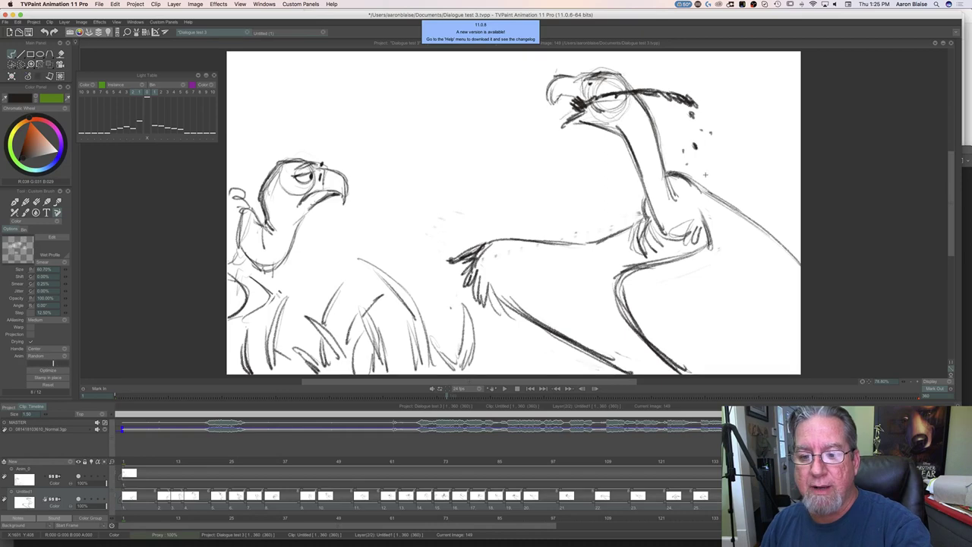
key(Right)
key(Left)
key(Right)
key(Left)
On frame 145, add small specks flying off the lower end of the dangling strand.
key(Left)
key(Right)
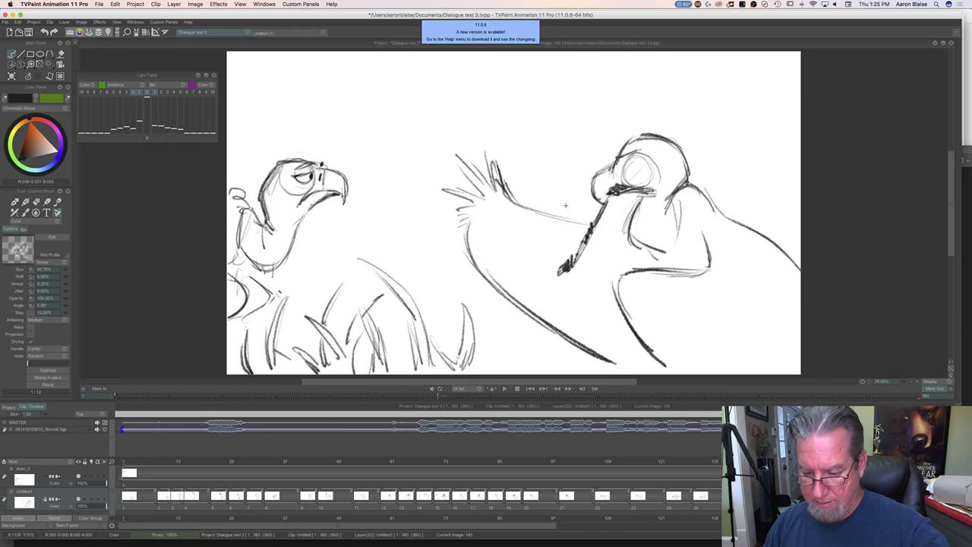
drag(549, 275, 543, 278)
click(537, 278)
click(519, 288)
click(510, 274)
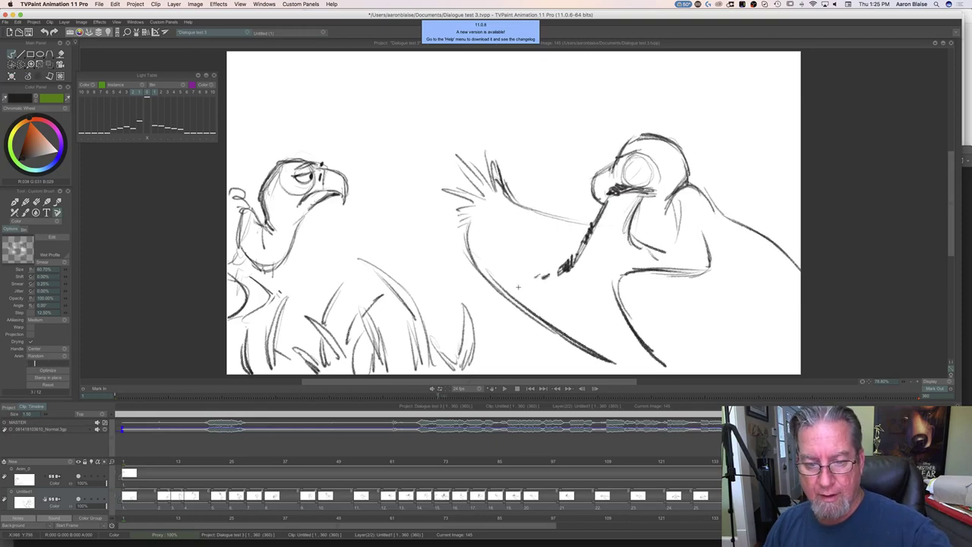
On frame 147, add a few specks trailing down from the tip of the dangling strand.
key(Right)
key(Right)
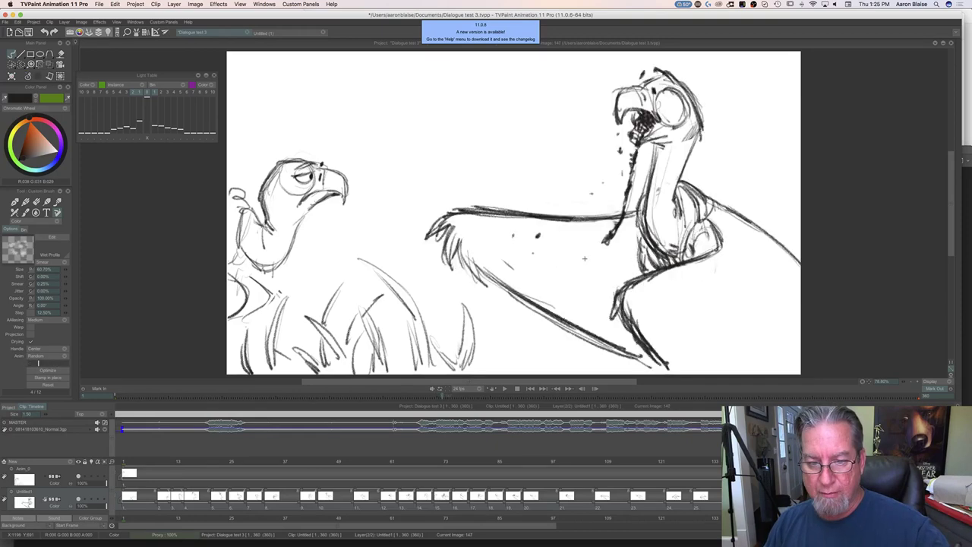
click(597, 242)
click(583, 254)
click(565, 262)
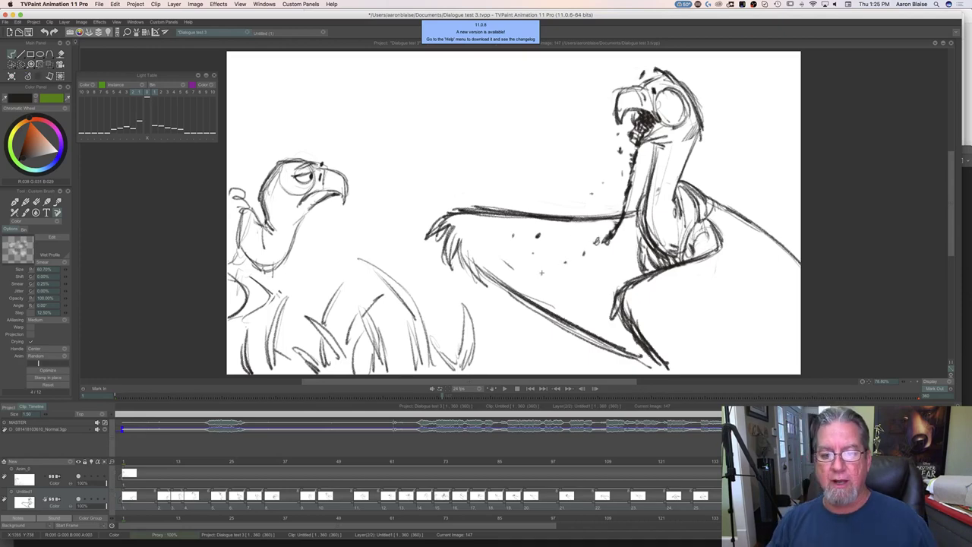
Flip between frame 149 and its neighbouring drawing to check the strand's swing.
key(Right)
key(Right)
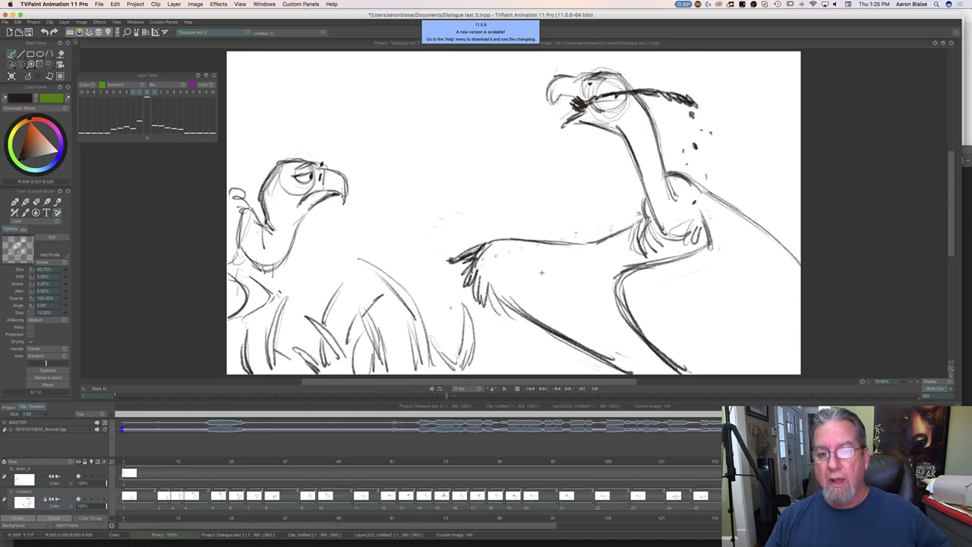
key(Left)
key(Right)
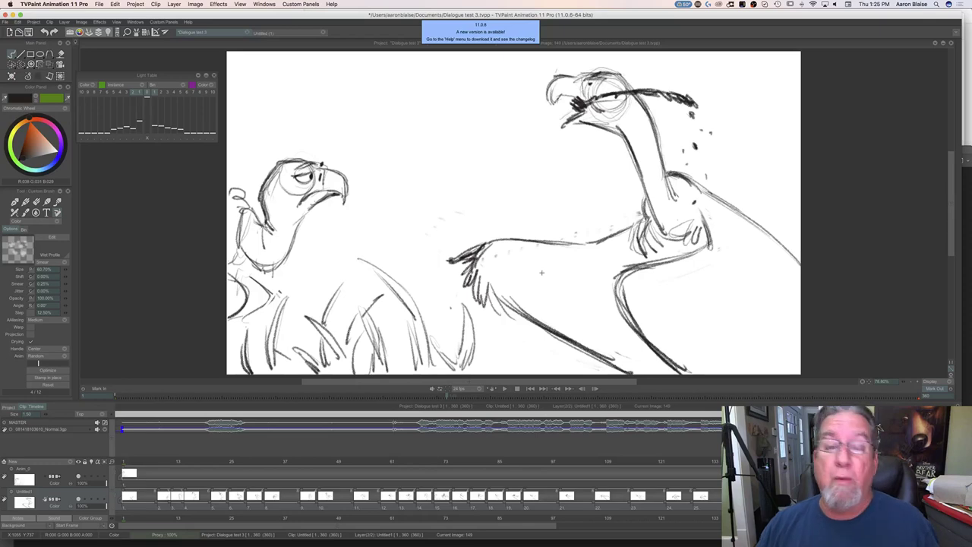
key(Left)
key(Right)
key(Left)
key(Right)
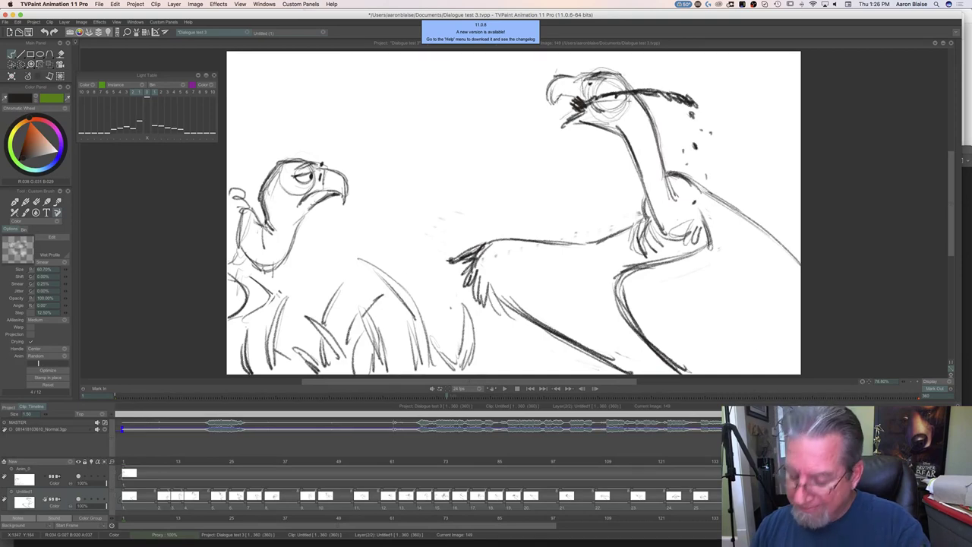
On frame 151, draw the strand flipping up from the mouth over the brow, with a thick tip curling above the head.
key(Left)
key(Right)
key(Right)
key(Right)
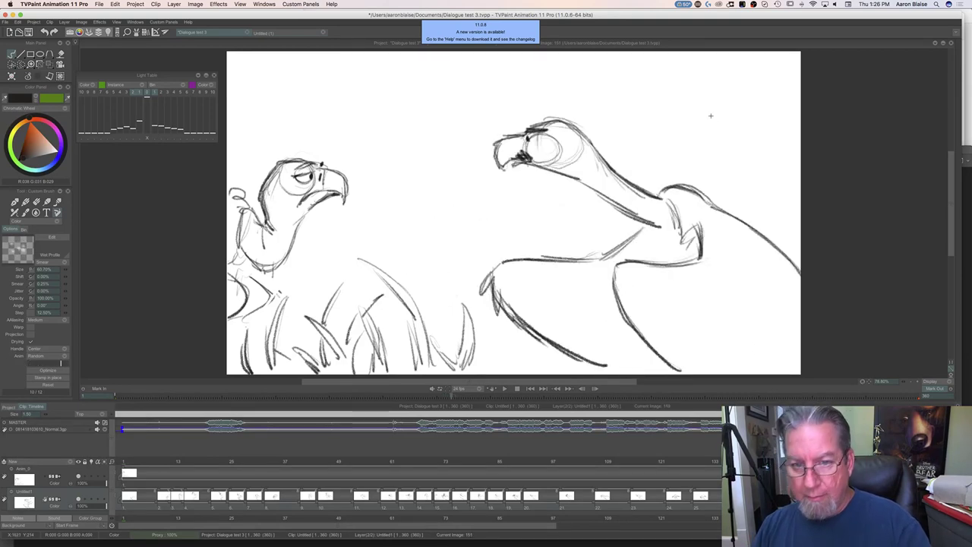
key(Left)
key(Right)
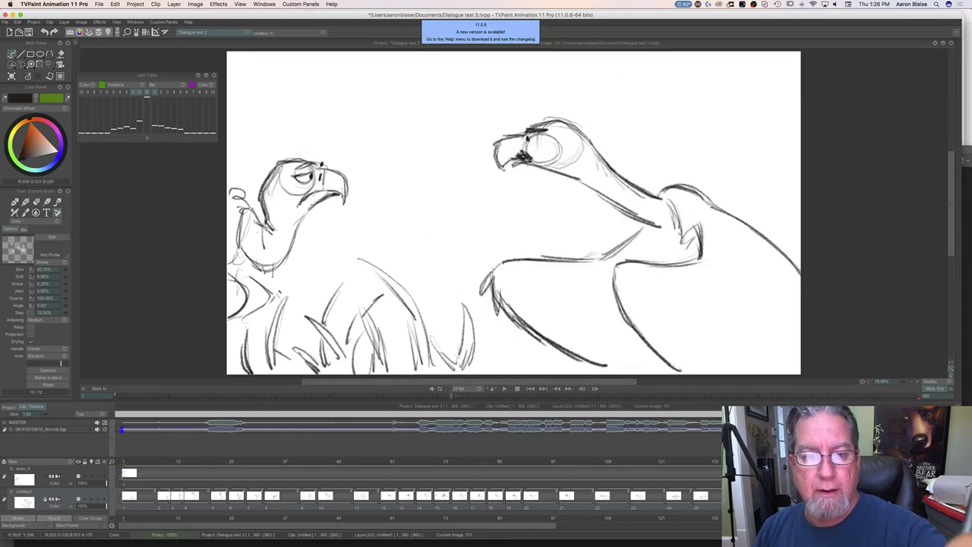
drag(518, 147, 527, 155)
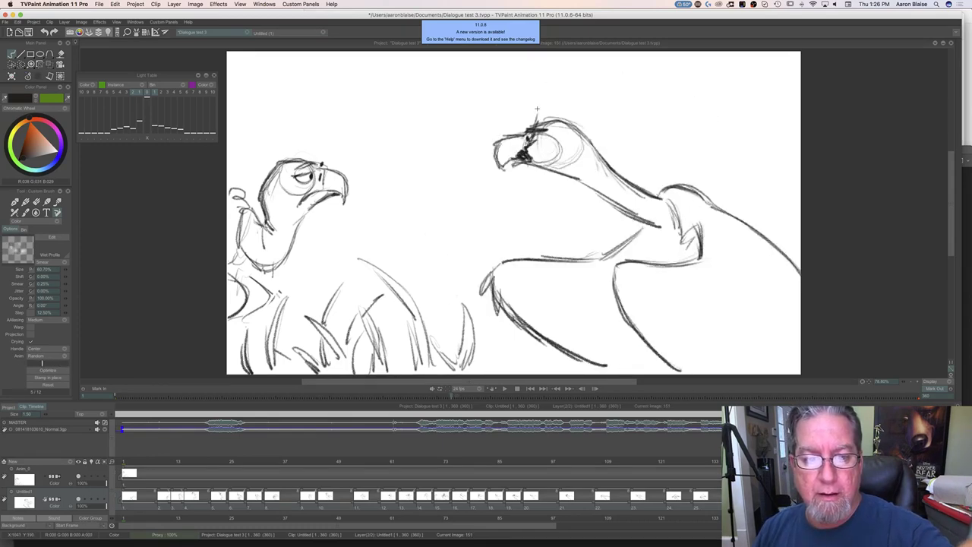
key(Left)
key(Right)
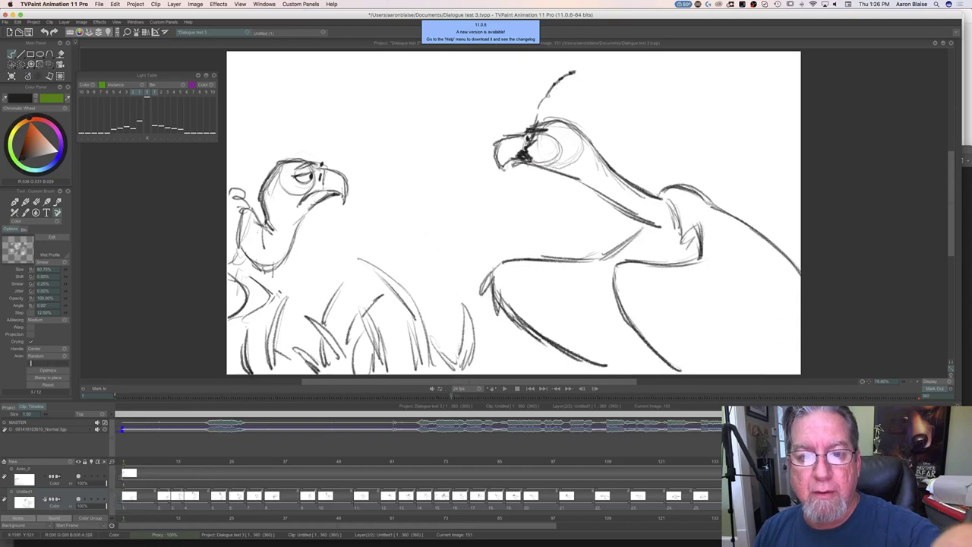
mouse_move(576, 73)
mouse_down()
mouse_move(593, 71)
mouse_move(553, 89)
mouse_up()
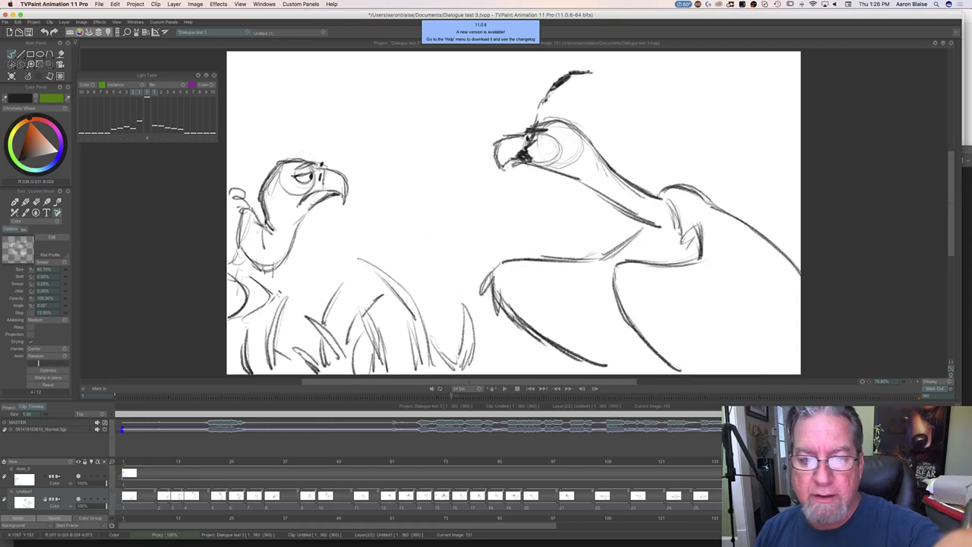
Scatter specks in an arc from the strand's tip over and behind the vulture's head on frame 151.
key(Left)
key(Right)
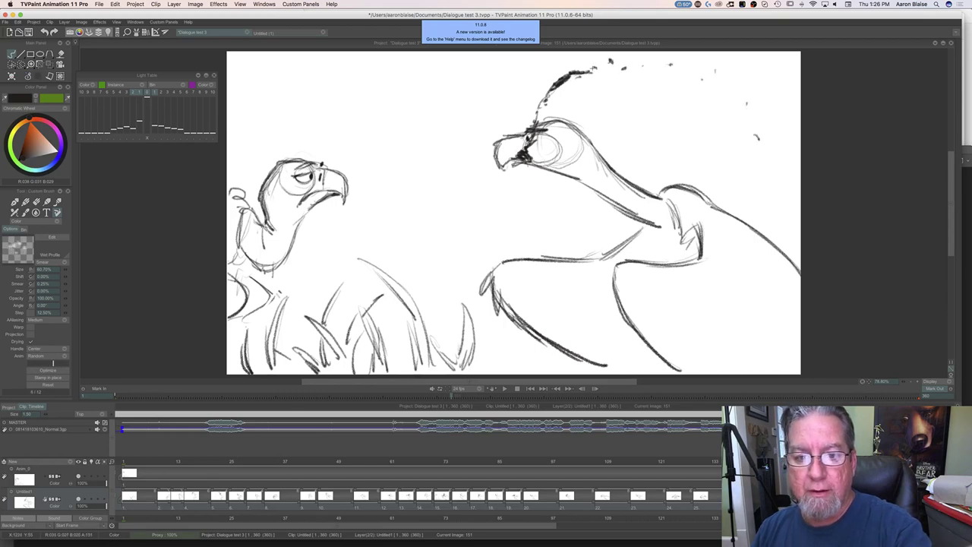
key(Left)
key(Right)
key(Left)
key(Right)
key(Left)
key(Right)
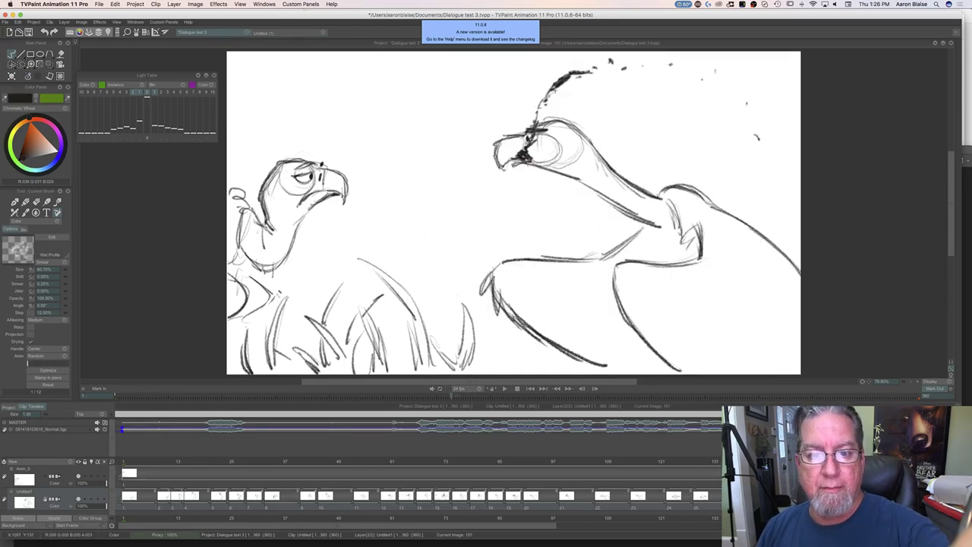
Add small specks along the lower part of the raised strand just above the brow on frame 151.
key(Right)
key(Left)
key(Right)
key(Left)
key(Right)
key(Left)
key(Right)
key(Left)
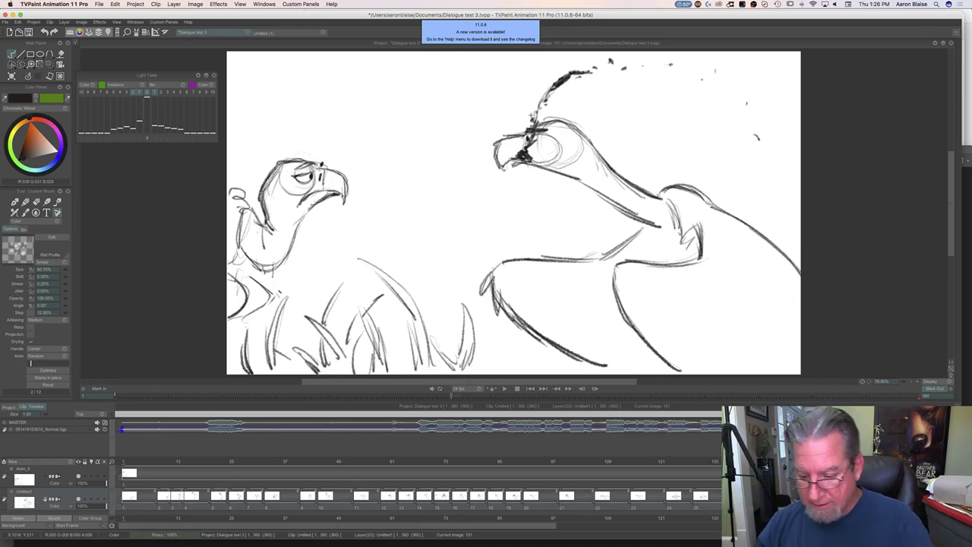
Flip back and forth through the drawings up to frame 157 to compare the strand's motion and the poses.
key(Right)
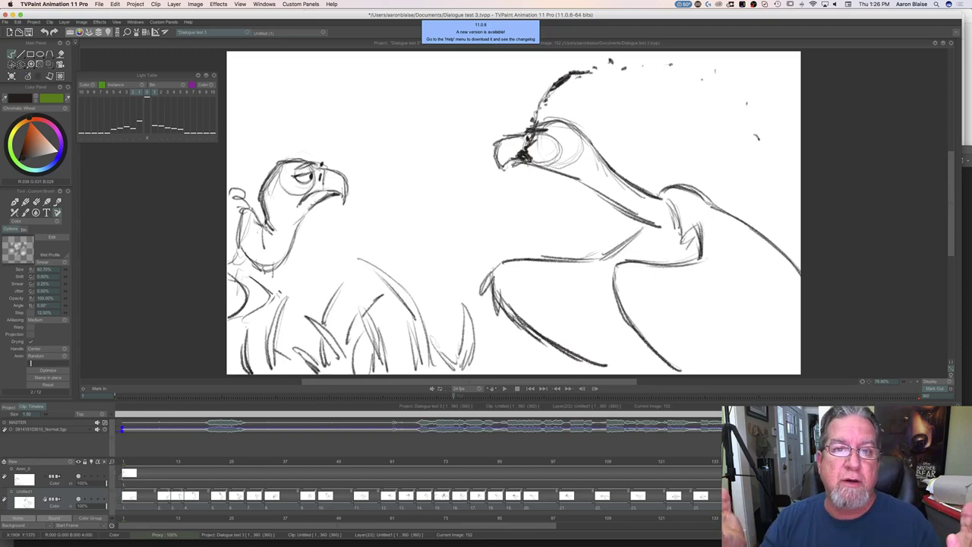
key(Right)
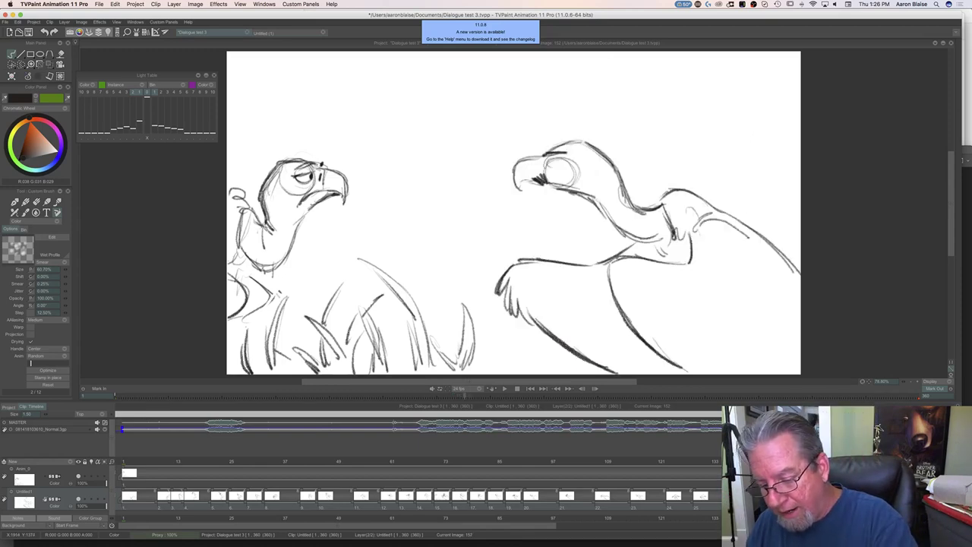
key(Left)
key(Right)
key(Left)
key(Left)
key(Left)
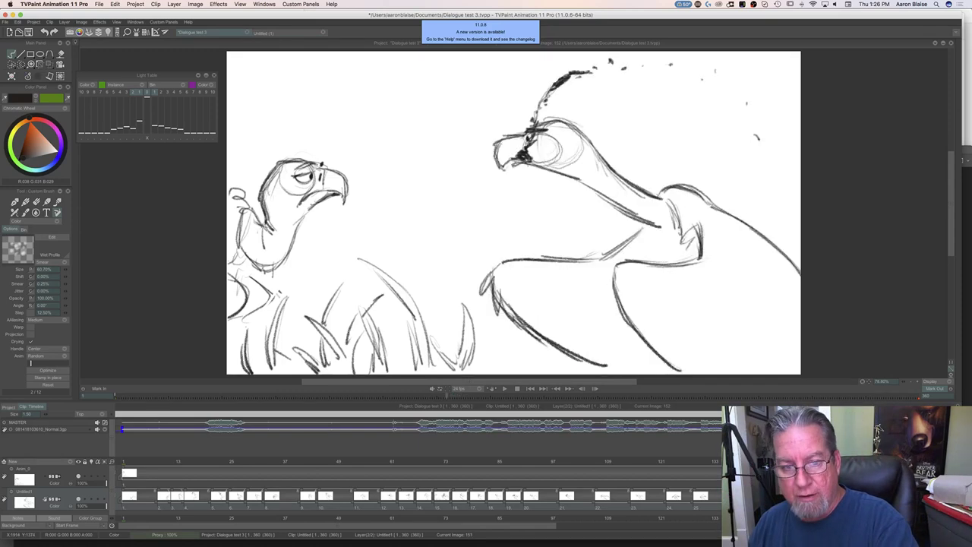
key(Right)
key(Right)
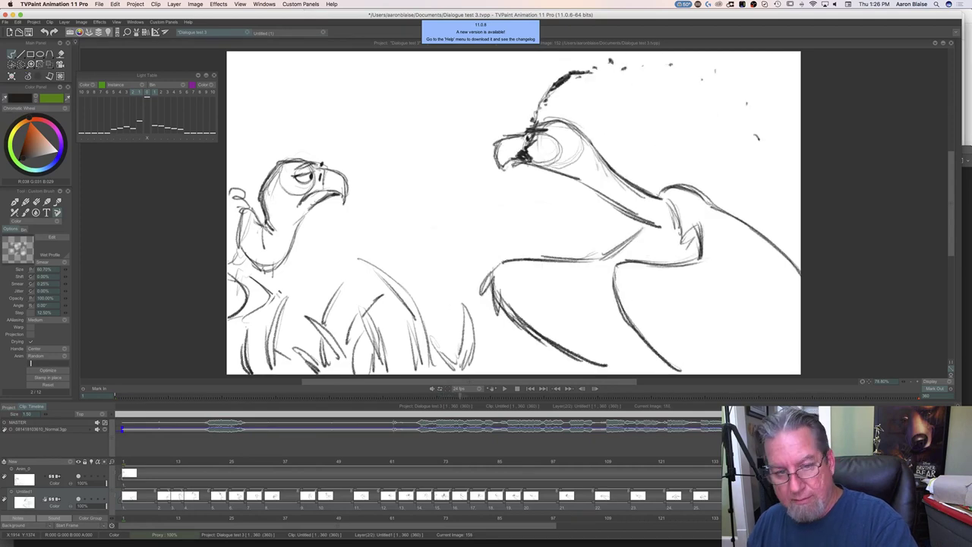
key(Right)
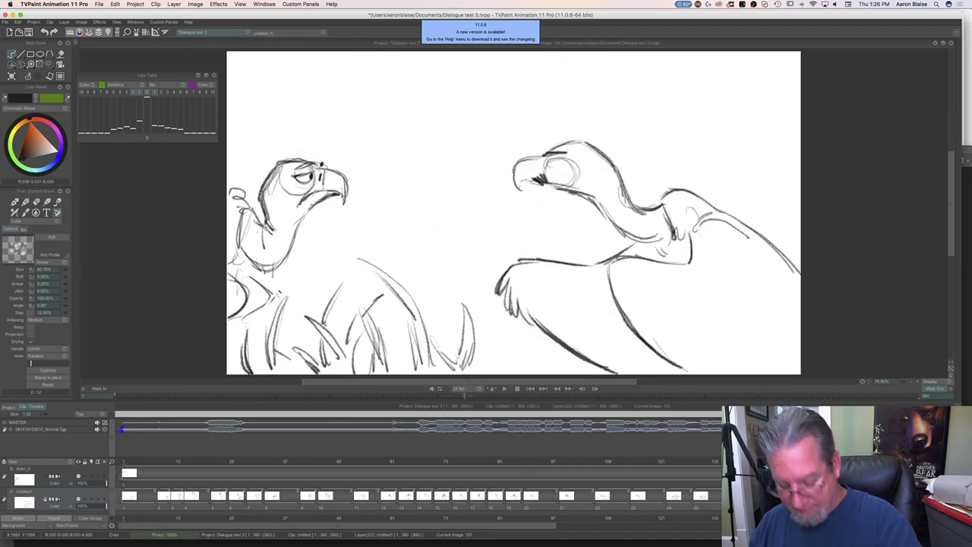
key(Left)
key(Right)
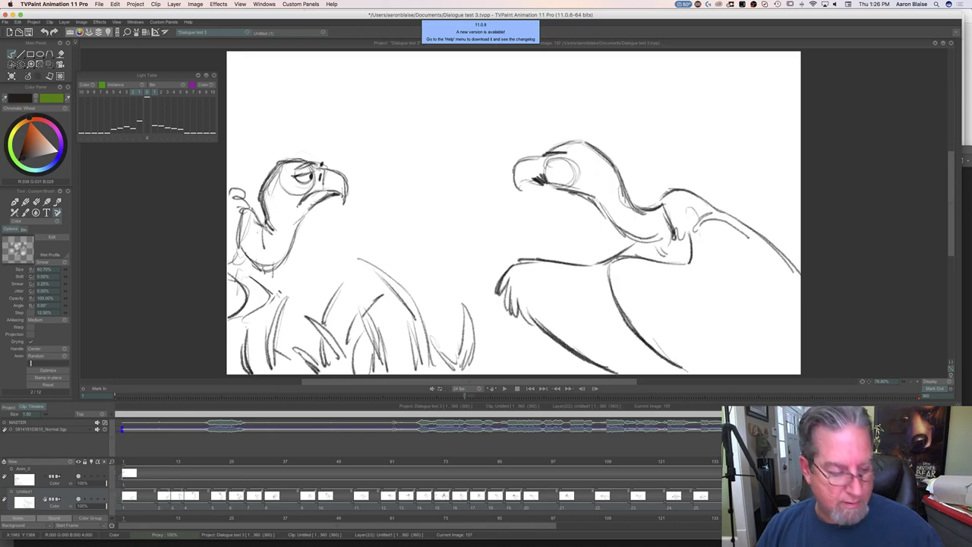
Turn on the light table for the vulture layer and hide its second previous drawing.
click(91, 501)
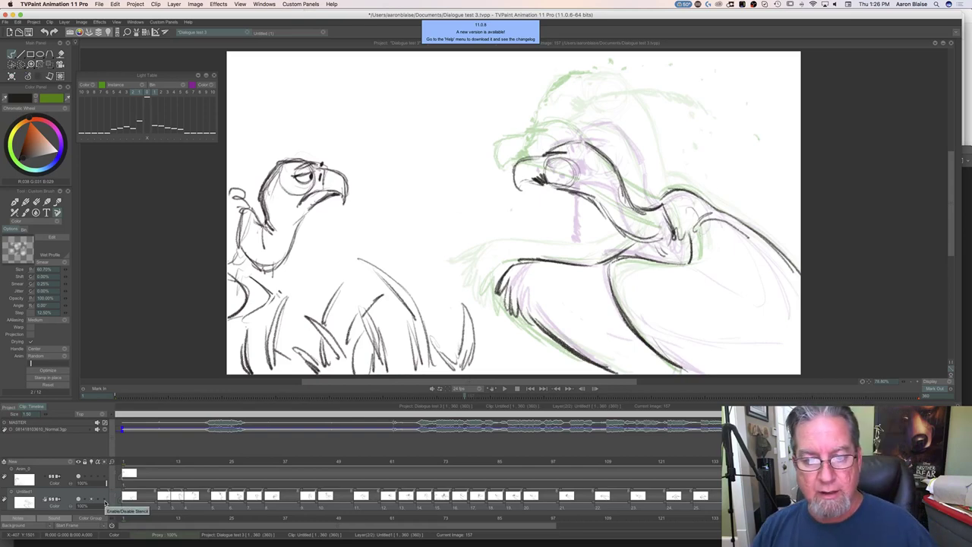
key(Left)
key(Right)
click(133, 93)
On frame 157, draw the dark strand swinging forward from the mouth and curving up to a frayed tip in front of the beak.
key(Left)
key(Right)
key(Left)
key(Left)
mouse_move(498, 193)
mouse_down()
mouse_move(462, 158)
mouse_move(464, 175)
mouse_move(490, 193)
mouse_move(522, 196)
mouse_move(476, 186)
mouse_move(506, 192)
mouse_up()
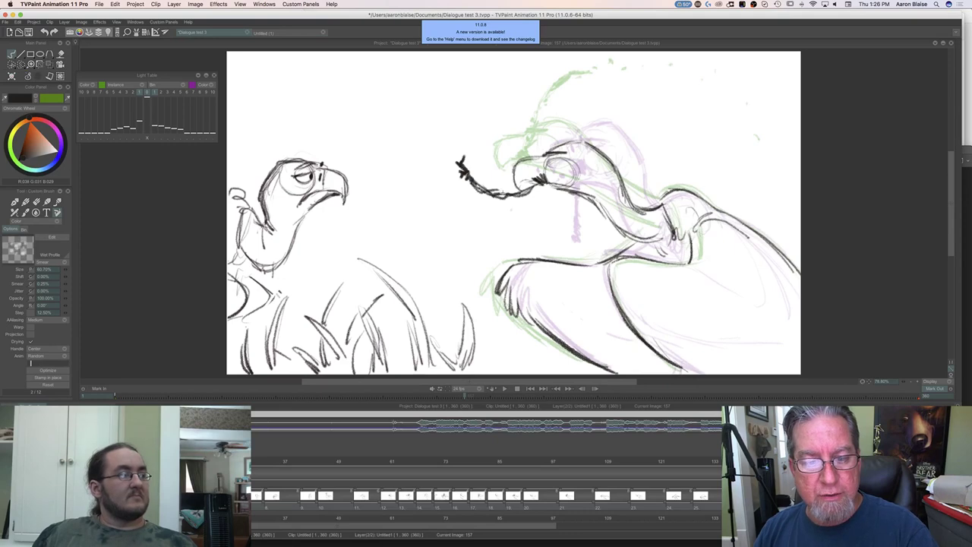
Add flying specks rising in an arc above the strand's frayed tip on frame 157.
drag(471, 159, 478, 167)
click(465, 148)
click(471, 119)
click(463, 98)
click(465, 86)
click(480, 65)
click(494, 89)
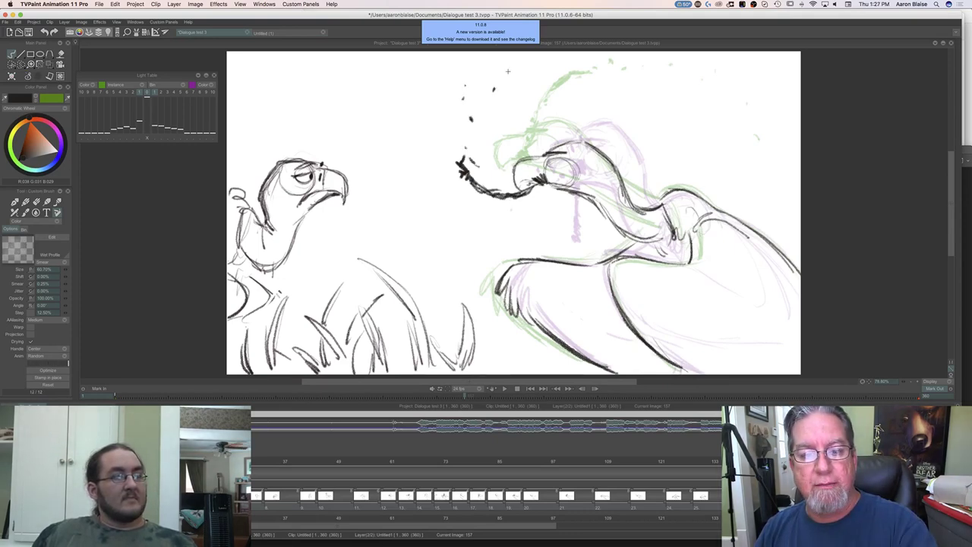
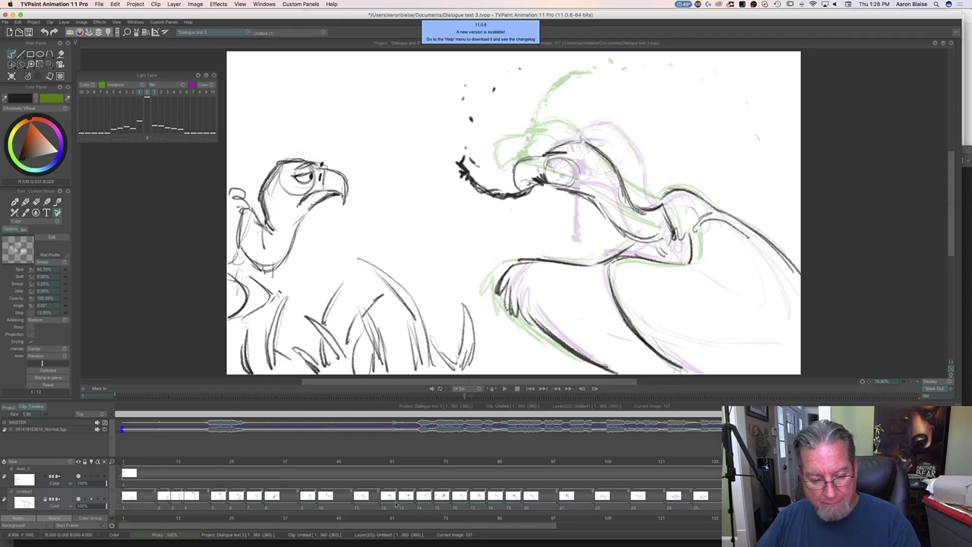
Play back the vulture's dialogue animation to review the new strand drawings and the poses after them.
drag(317, 527, 249, 529)
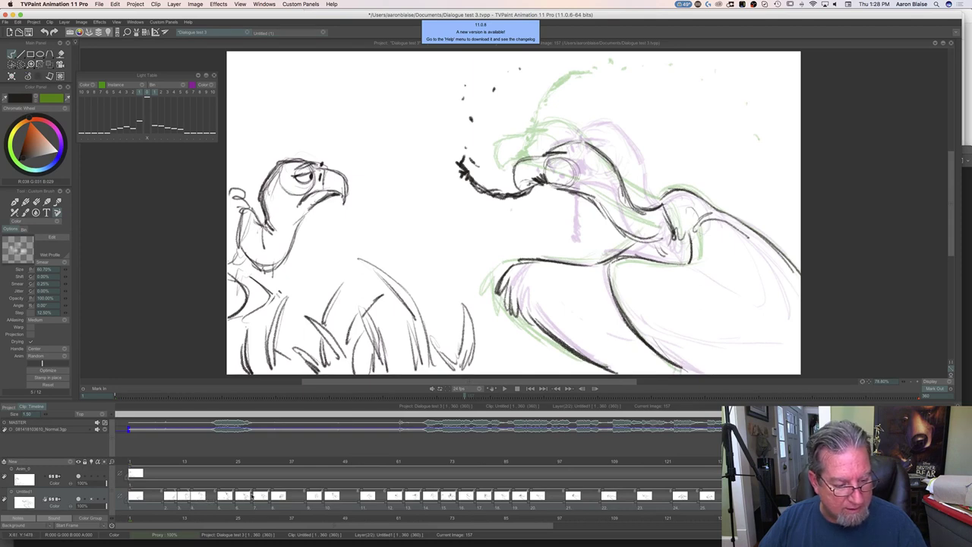
drag(304, 527, 722, 533)
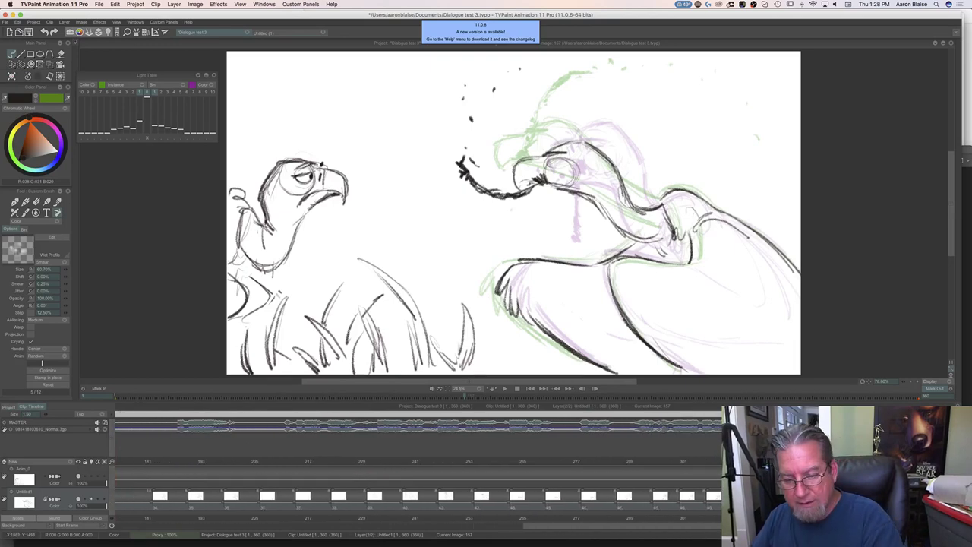
click(505, 389)
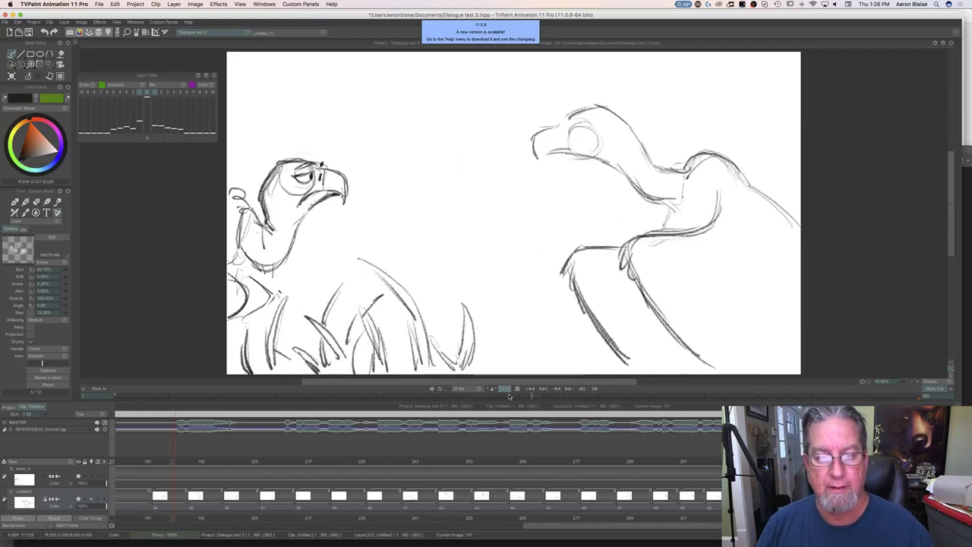
click(518, 389)
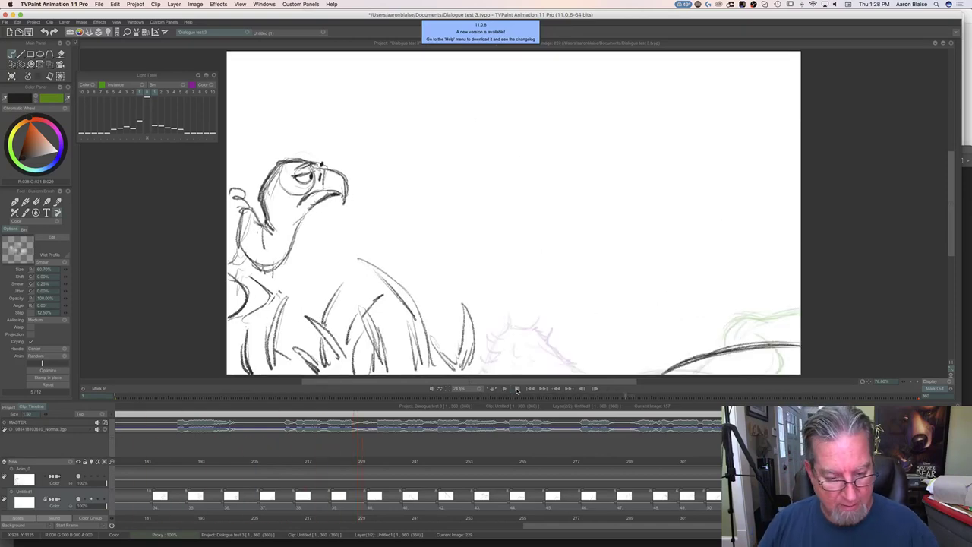
On frame 165, erase the strand hanging straight from the open beak and redraw it curving down along the throat.
drag(526, 526, 327, 533)
click(322, 463)
mouse_move(322, 465)
mouse_down()
mouse_move(237, 466)
mouse_move(392, 481)
mouse_move(641, 479)
mouse_move(614, 484)
mouse_up()
key(e)
mouse_move(578, 186)
mouse_down()
mouse_move(584, 218)
mouse_move(564, 240)
mouse_up()
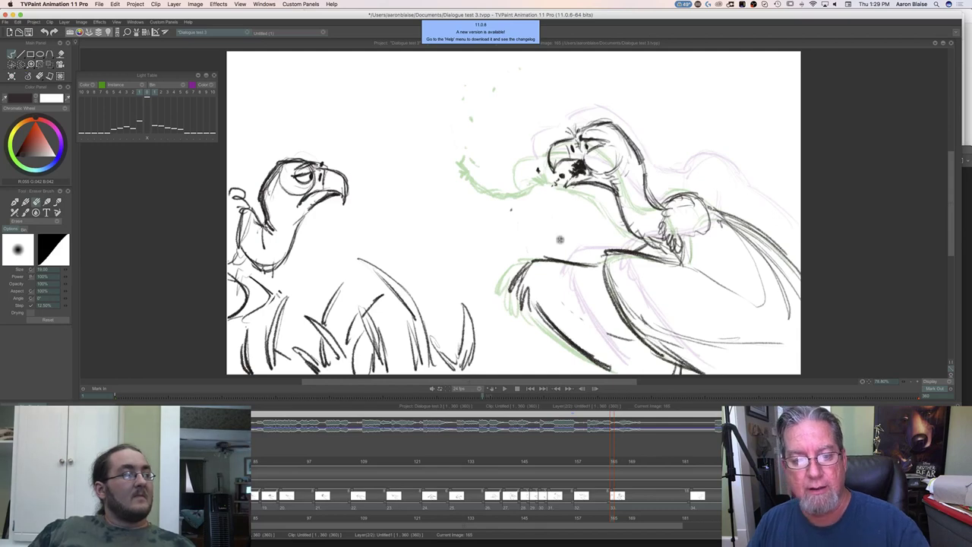
key(e)
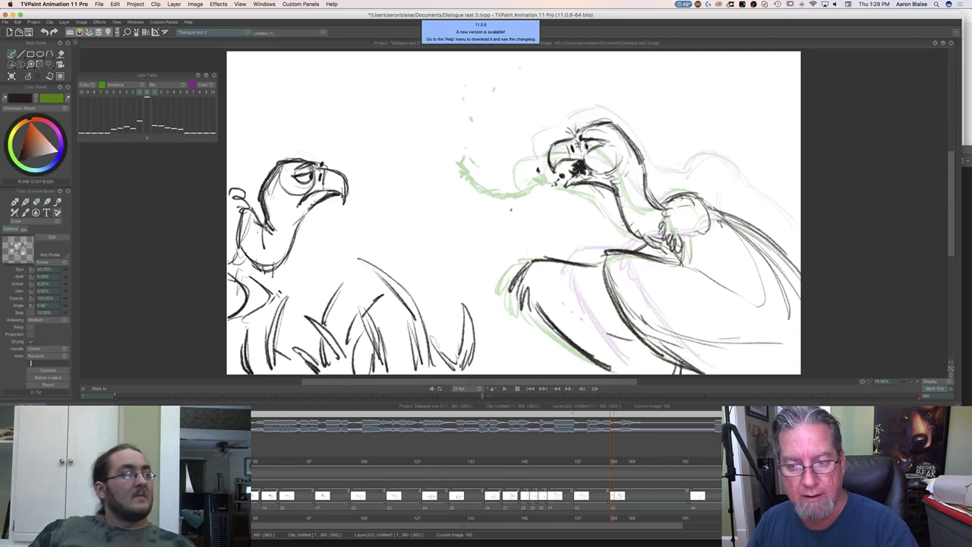
mouse_move(596, 192)
mouse_down()
mouse_move(609, 223)
mouse_move(590, 244)
mouse_move(610, 214)
mouse_move(590, 243)
mouse_up()
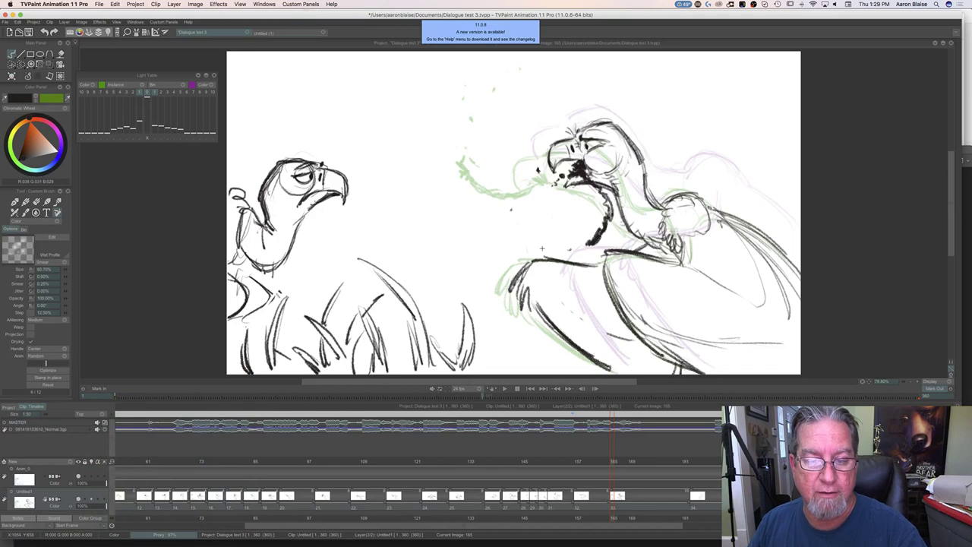
Scatter flying specks in front of the vulture's beak on frame 165 and check them against the previous drawing.
click(512, 254)
click(477, 206)
click(460, 205)
click(444, 176)
click(472, 177)
click(474, 236)
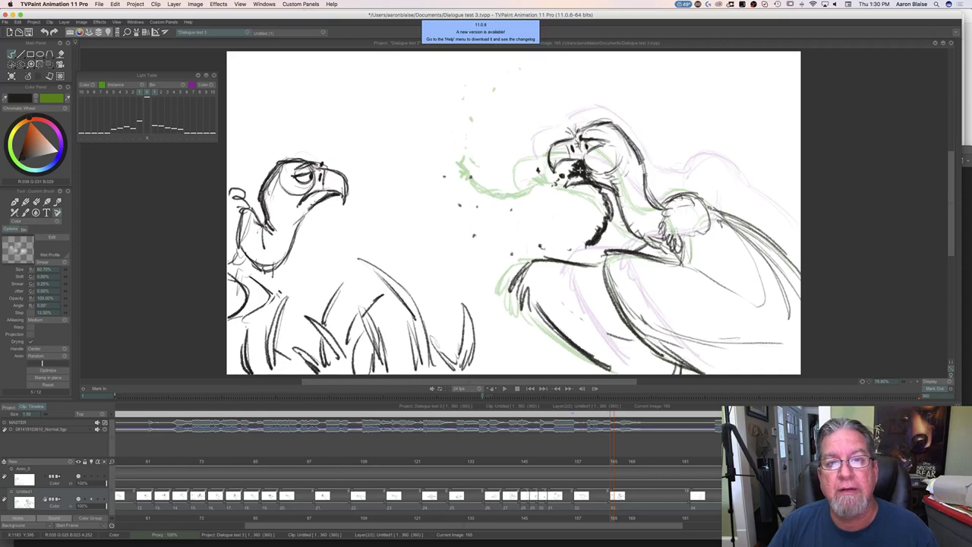
key(Left)
key(Right)
key(Left)
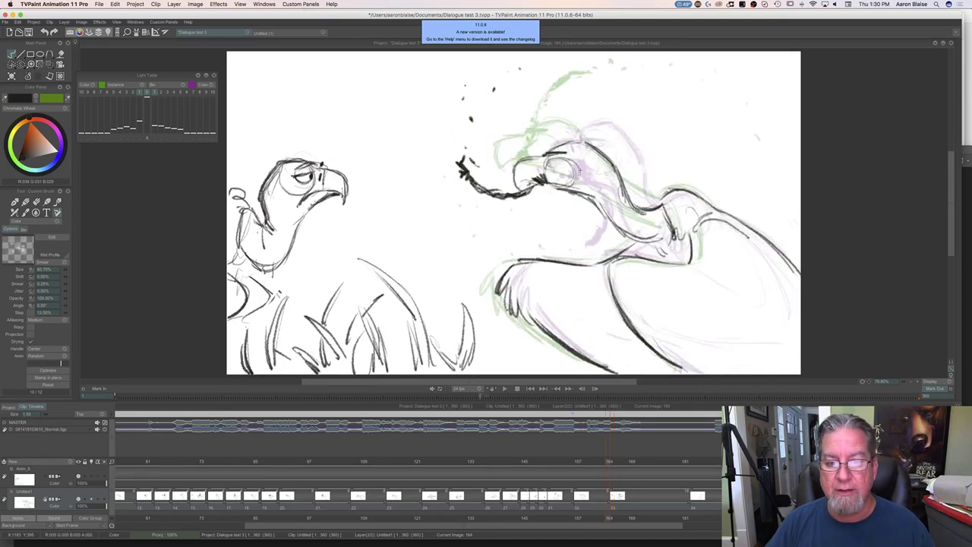
key(Right)
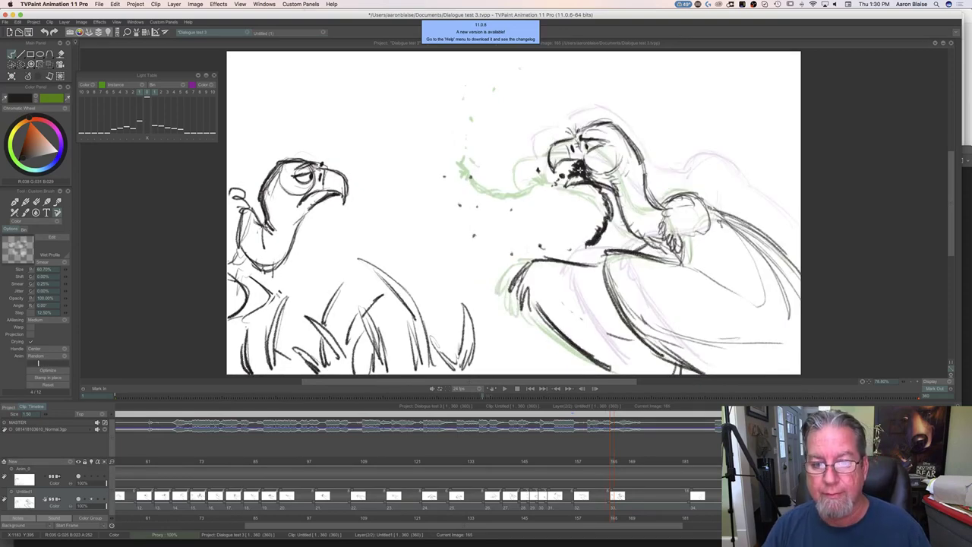
On frame 183, darken the vulture's head and neck lines and strengthen the shoulder contour.
key(Tab)
key(Tab)
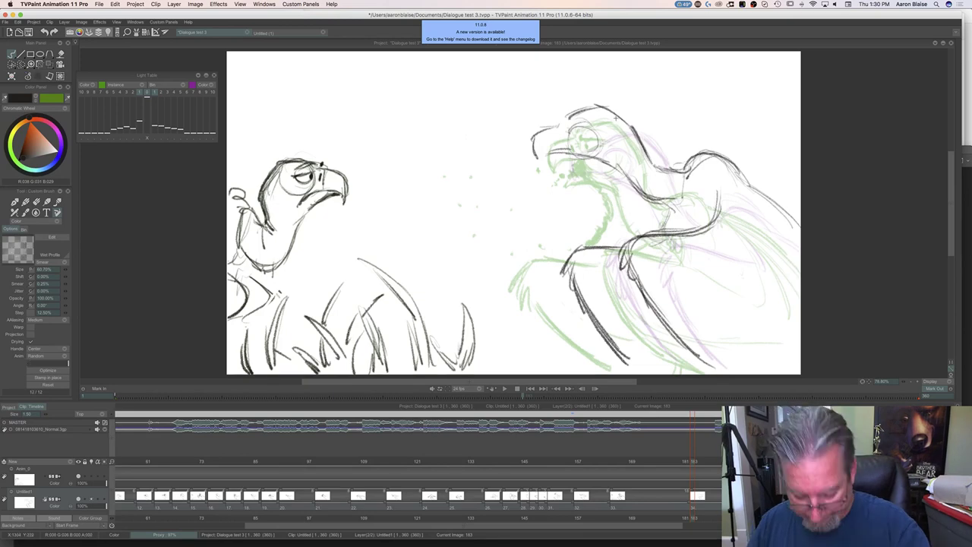
key(Tab)
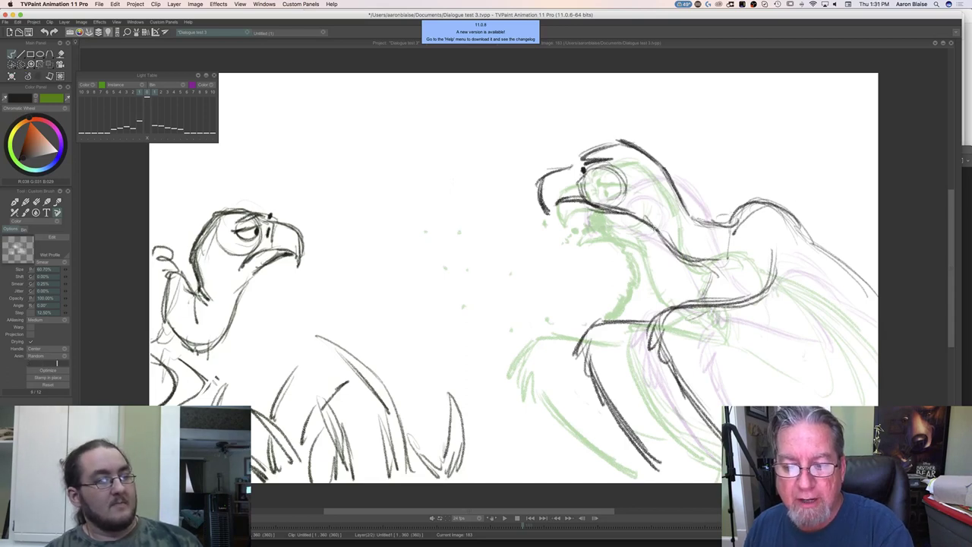
mouse_move(725, 216)
mouse_down()
mouse_move(746, 202)
mouse_move(784, 231)
mouse_move(779, 240)
mouse_up()
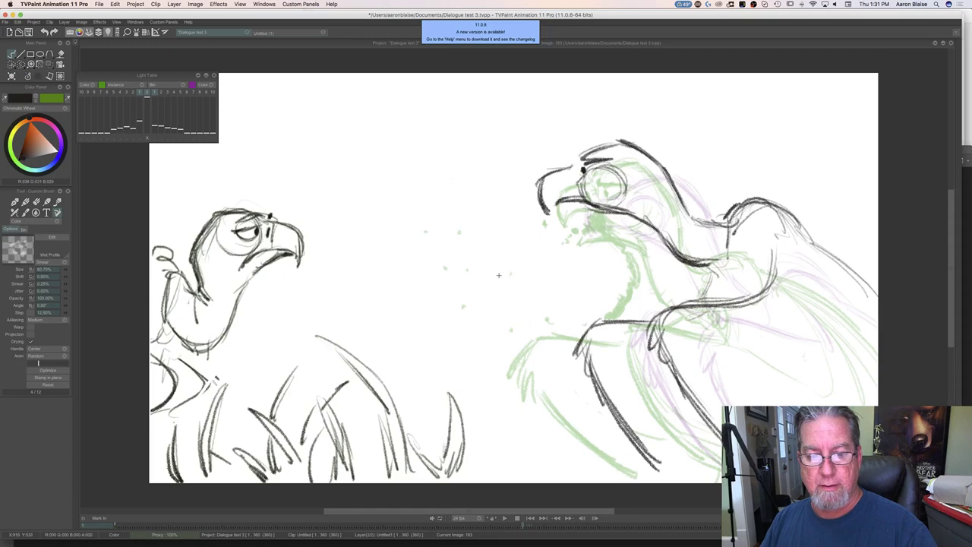
Draw the dark strand extending forward and down from the beak to a frayed tip on frame 183.
mouse_move(559, 202)
mouse_down()
mouse_move(538, 262)
mouse_move(504, 272)
mouse_move(557, 211)
mouse_move(511, 254)
mouse_move(504, 275)
mouse_move(514, 245)
mouse_move(545, 230)
mouse_move(564, 199)
mouse_move(508, 264)
mouse_move(551, 210)
mouse_up()
key(e)
key(e)
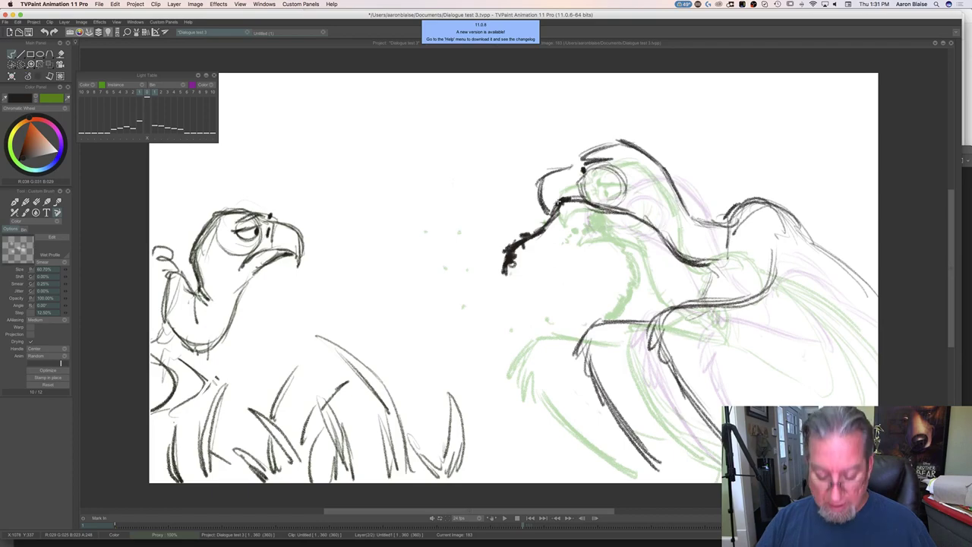
Erase the strand's middle section on frame 183, redraw it as an arch between beak and tip, and save the project.
key(Tab)
mouse_move(692, 464)
mouse_down()
mouse_move(562, 470)
mouse_move(709, 473)
mouse_move(692, 469)
mouse_up()
key(e)
drag(545, 158, 520, 184)
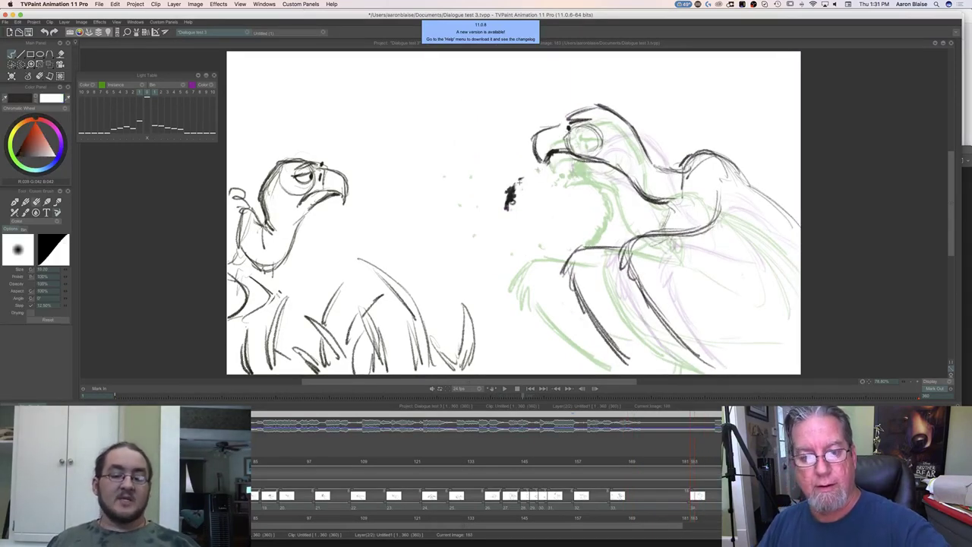
key(b)
drag(544, 162, 516, 184)
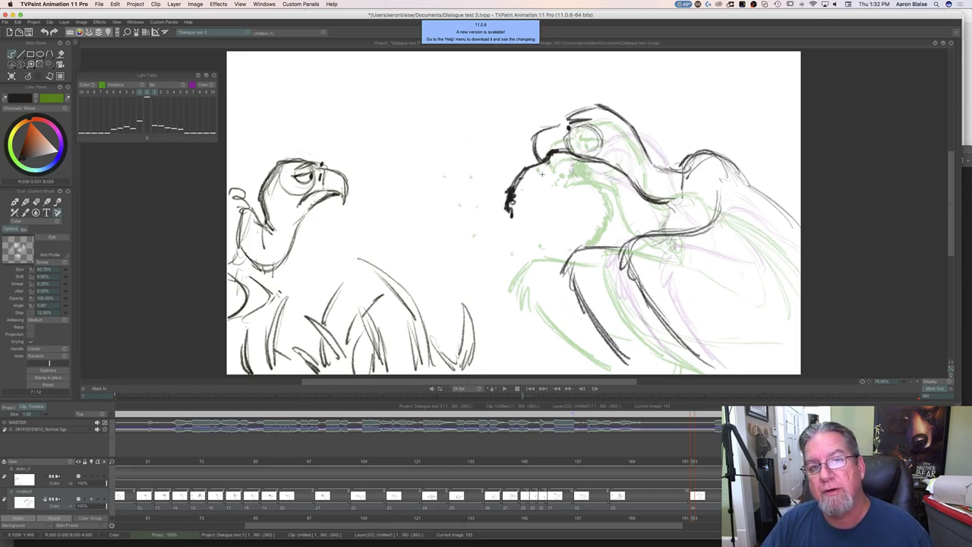
key(super+s)
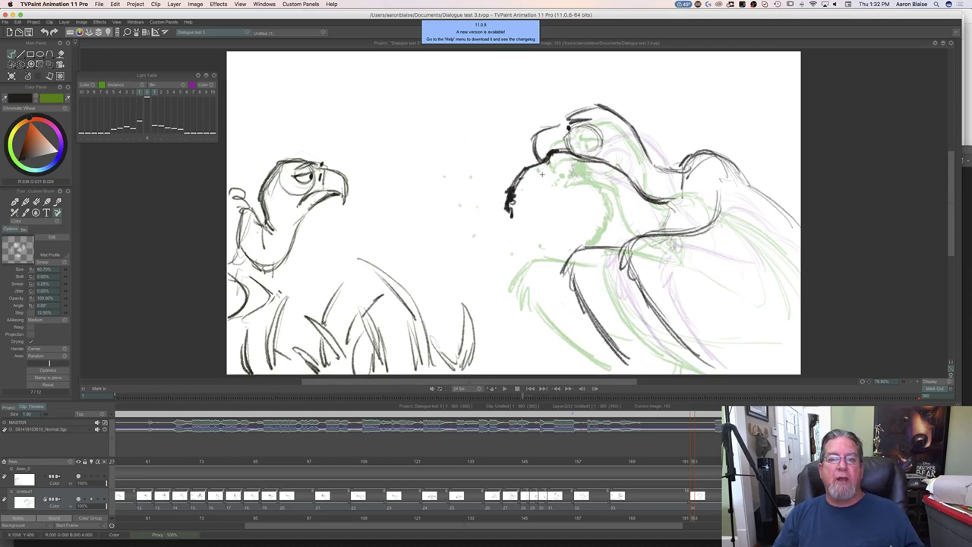
Flip, scrub and play through the drawings around frames 150 to 183 to examine the strand's follow-through.
key(Left)
key(Right)
key(Left)
key(Right)
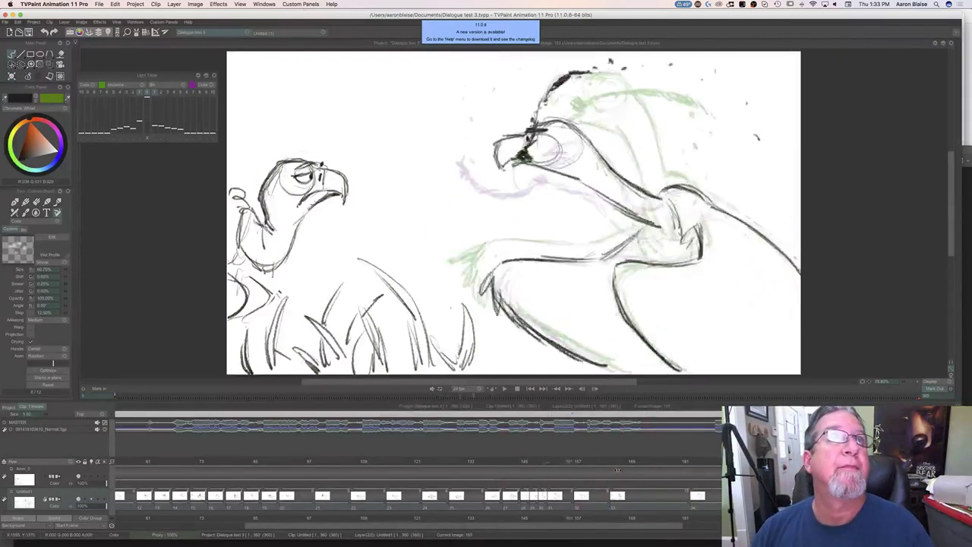
drag(608, 470, 672, 470)
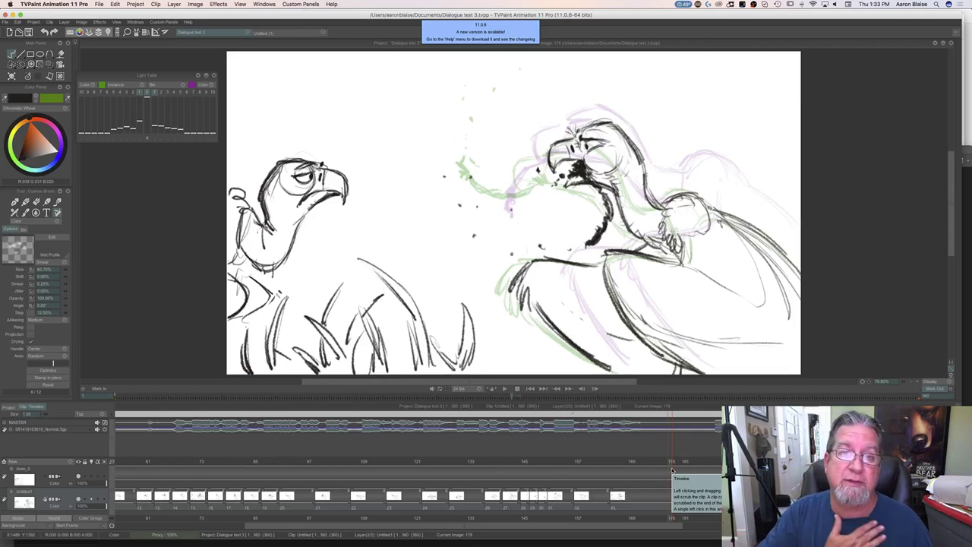
mouse_move(670, 465)
mouse_down()
mouse_move(511, 475)
mouse_move(652, 478)
mouse_up()
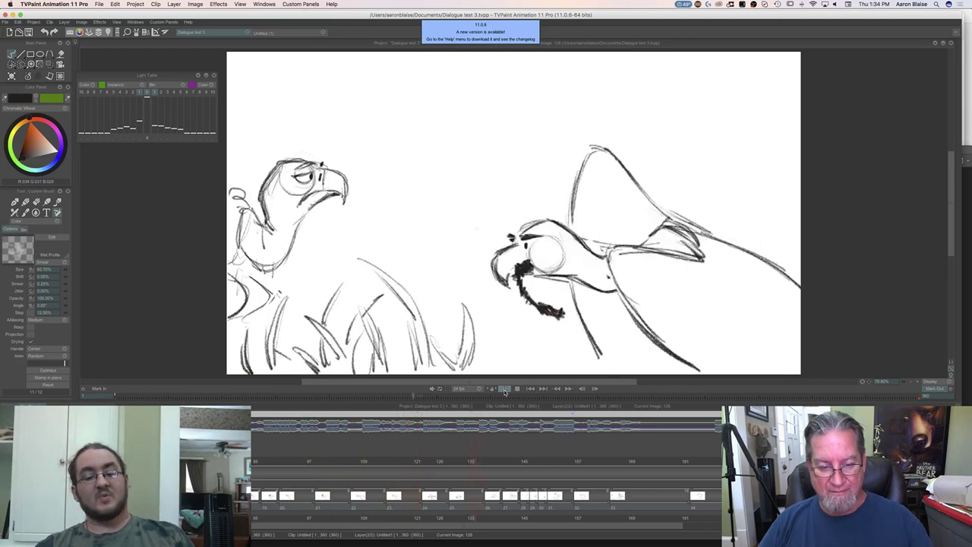
click(516, 390)
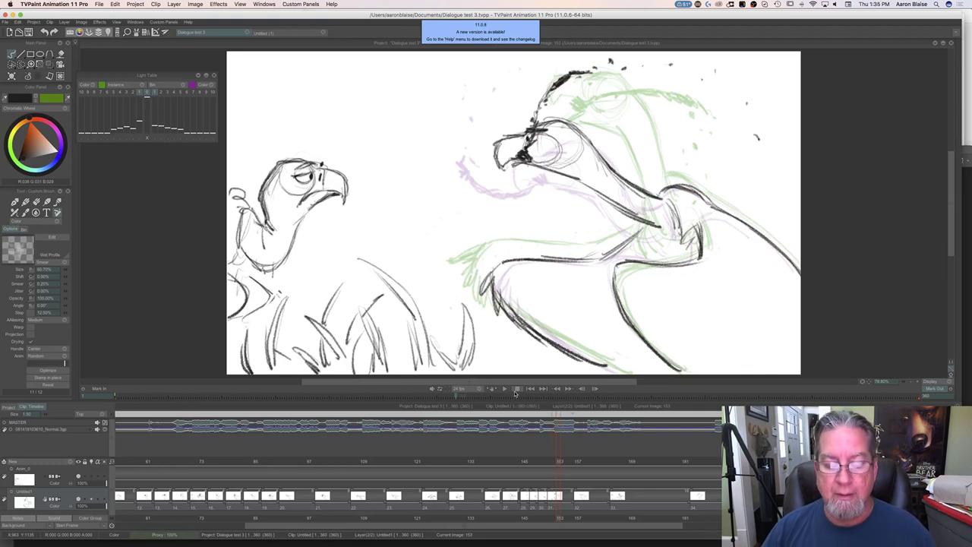
Scrub back from frame 153 through frames 147 and 110 to frame 119 to examine the earlier mouth and head poses.
key(Tab)
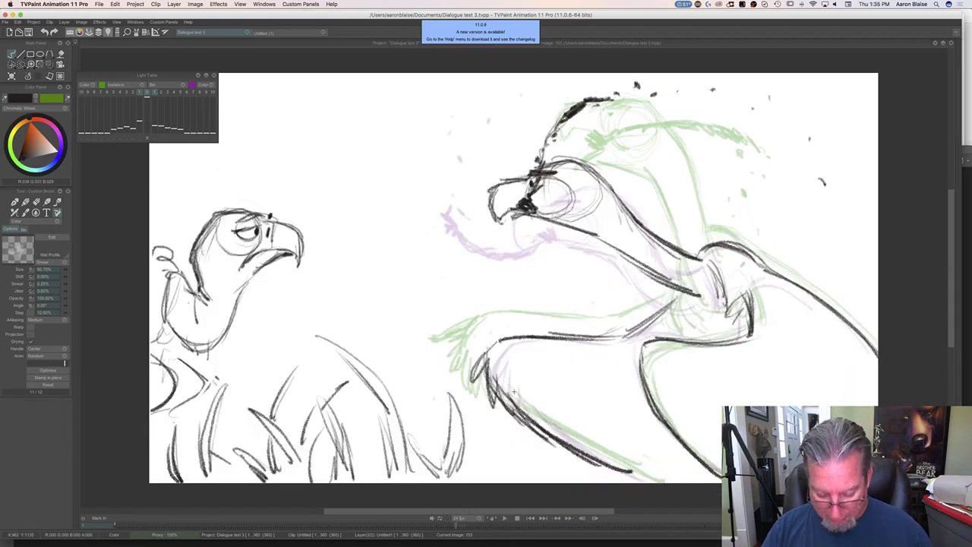
key(Tab)
mouse_move(559, 462)
mouse_down()
mouse_move(409, 475)
mouse_move(533, 478)
mouse_up()
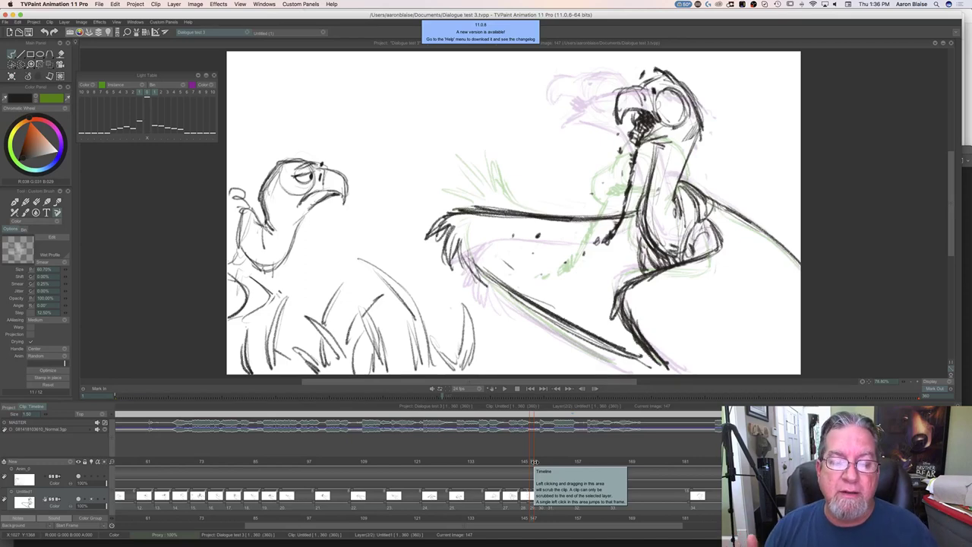
mouse_move(534, 461)
mouse_down()
mouse_move(232, 461)
mouse_move(426, 477)
mouse_move(377, 478)
mouse_up()
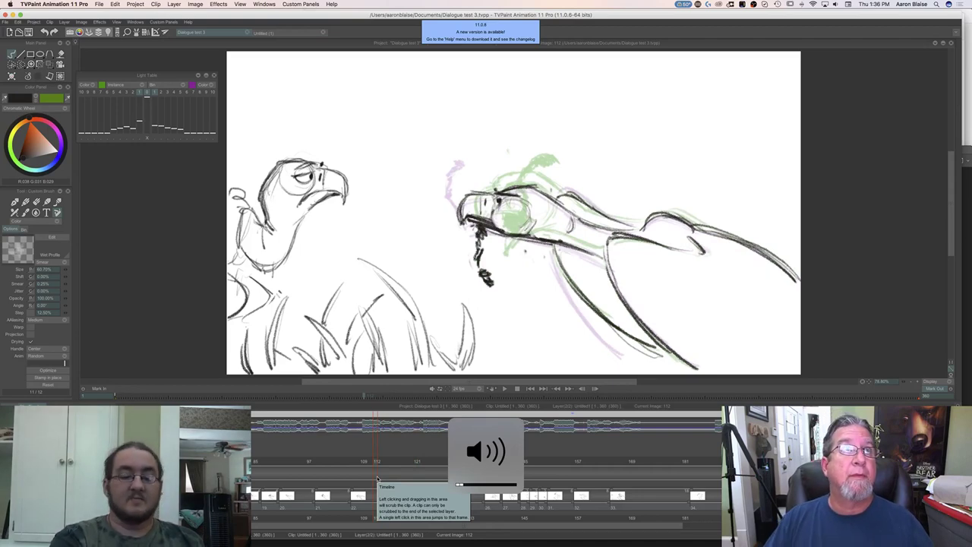
click(369, 465)
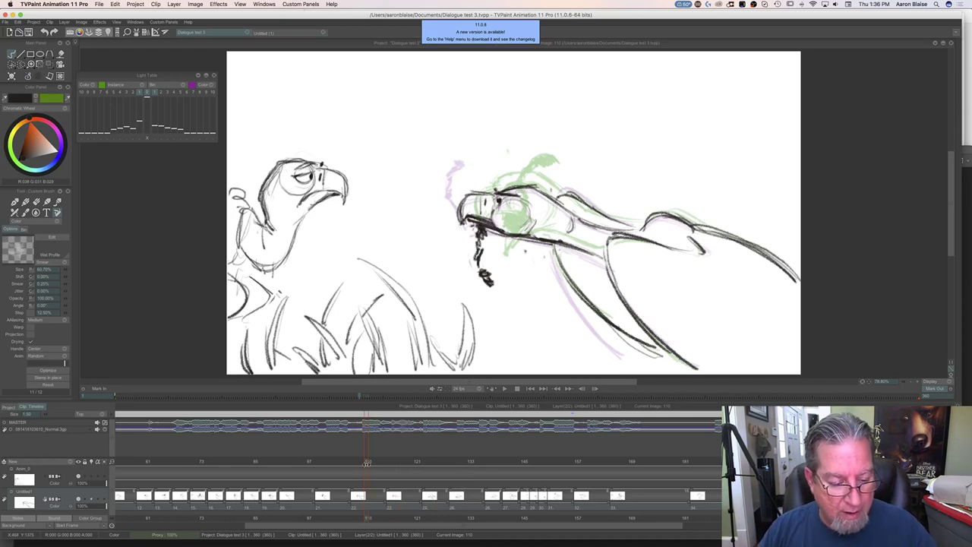
click(406, 470)
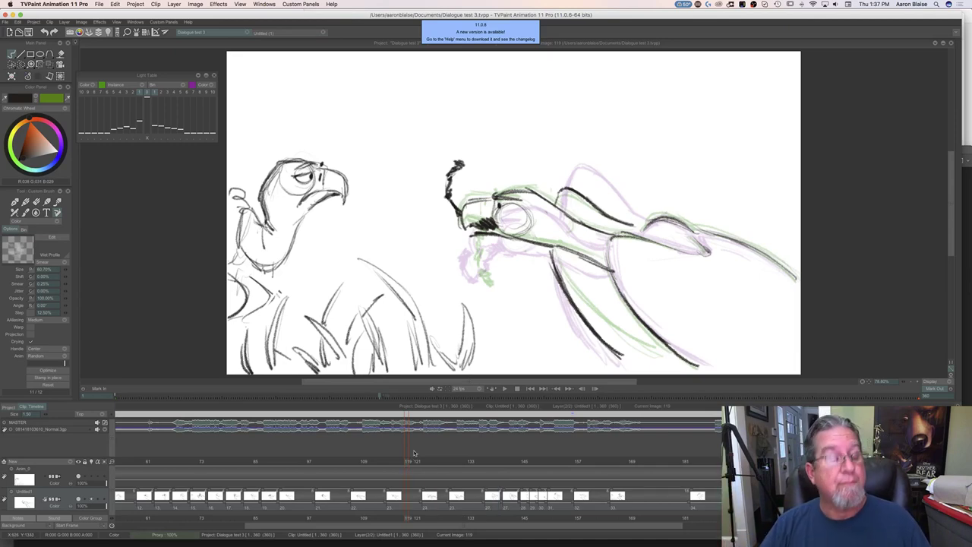
On frame 123, erase the line below the vulture's beak and redraw the lower jaw open with a dark mouth interior.
mouse_move(407, 461)
mouse_down()
mouse_move(502, 471)
mouse_move(312, 484)
mouse_move(492, 481)
mouse_move(385, 492)
mouse_move(408, 489)
mouse_move(405, 464)
mouse_move(392, 463)
mouse_move(426, 465)
mouse_up()
key(e)
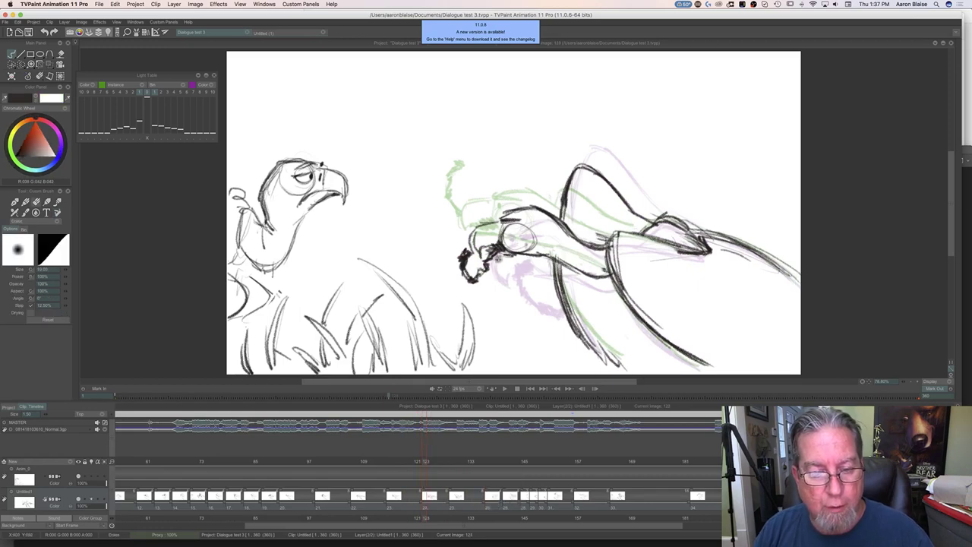
mouse_move(504, 257)
mouse_down()
mouse_move(537, 256)
mouse_move(511, 265)
mouse_move(496, 255)
mouse_move(493, 266)
mouse_move(508, 269)
mouse_move(496, 278)
mouse_move(553, 255)
mouse_up()
key(b)
drag(501, 229, 525, 228)
mouse_move(526, 261)
mouse_down()
mouse_move(535, 255)
mouse_move(517, 265)
mouse_move(556, 258)
mouse_move(503, 268)
mouse_move(507, 228)
mouse_move(539, 226)
mouse_up()
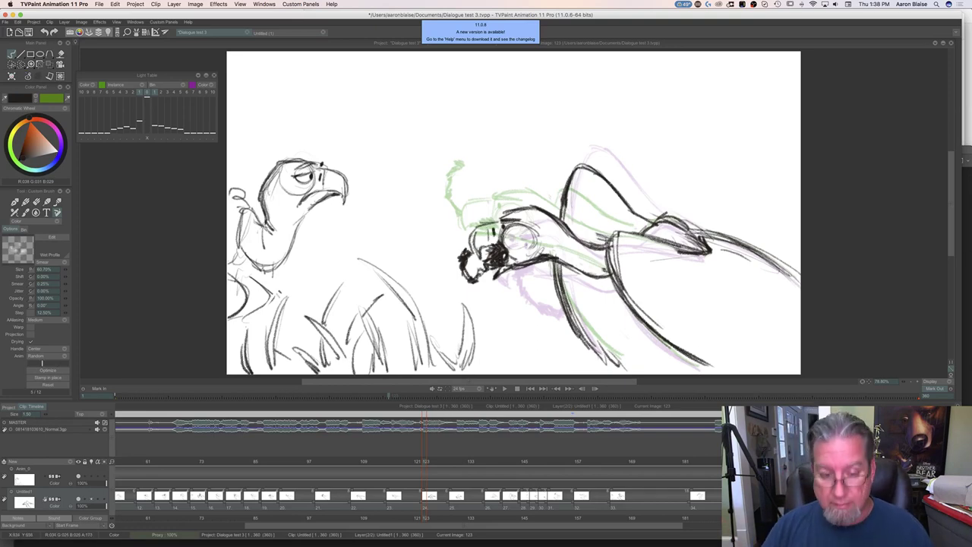
Flip repeatedly between frame 123 and the previous drawing to compare the revised open mouth.
key(Left)
key(Right)
key(Left)
key(Right)
key(Left)
key(Right)
key(Left)
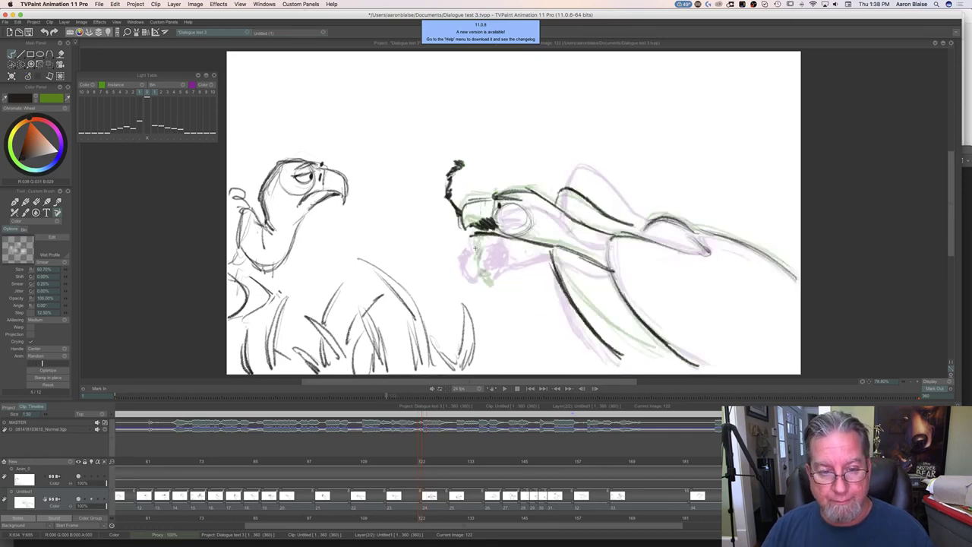
key(Right)
Insert a blank drawing at frame 133 between the head-down pose and the following pose, and compare the neighbouring drawings.
drag(422, 463, 472, 471)
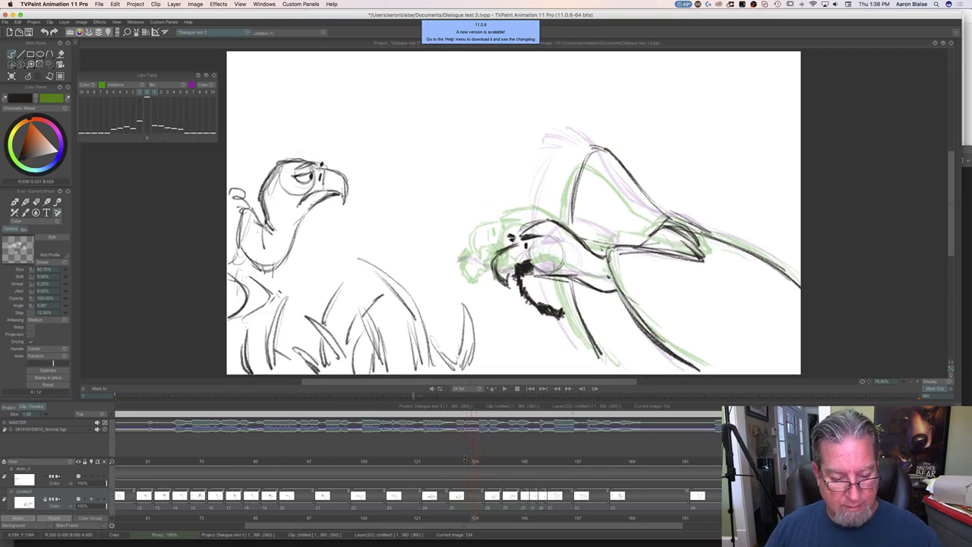
drag(473, 461, 472, 461)
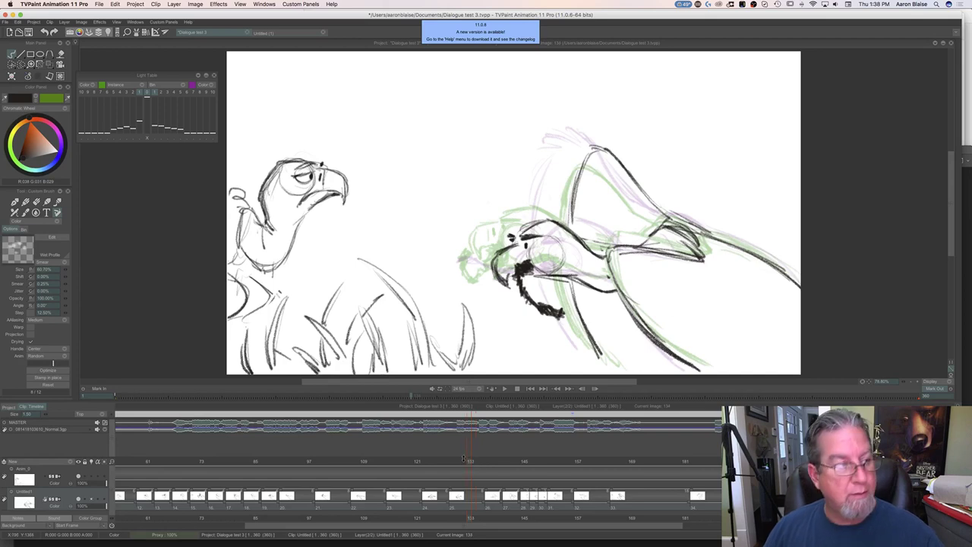
key(BackSpace)
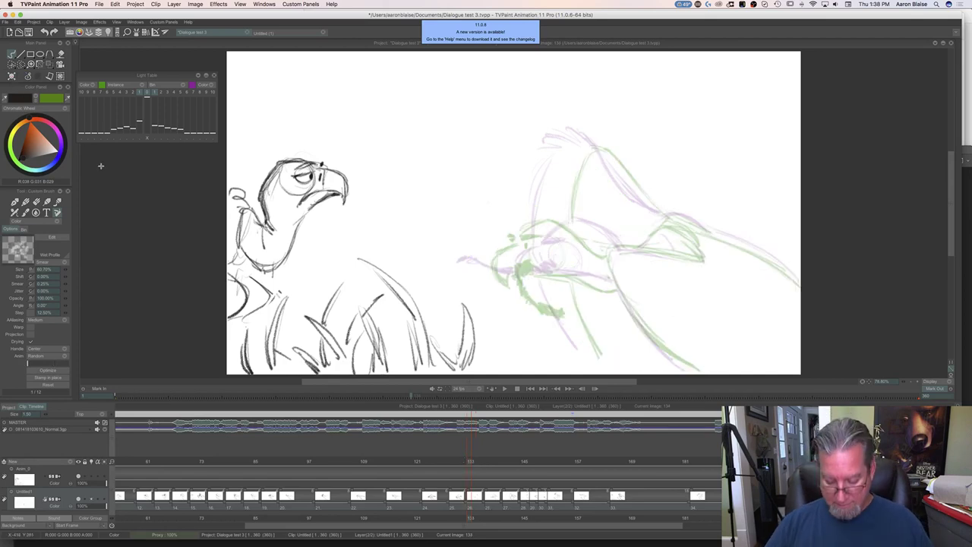
key(Left)
key(Left)
key(Right)
On the new drawing at frame 133, draw the vulture's back line sloping down to the canvas edge.
drag(688, 224, 796, 281)
key(Tab)
key(Left)
key(Right)
drag(879, 369, 795, 307)
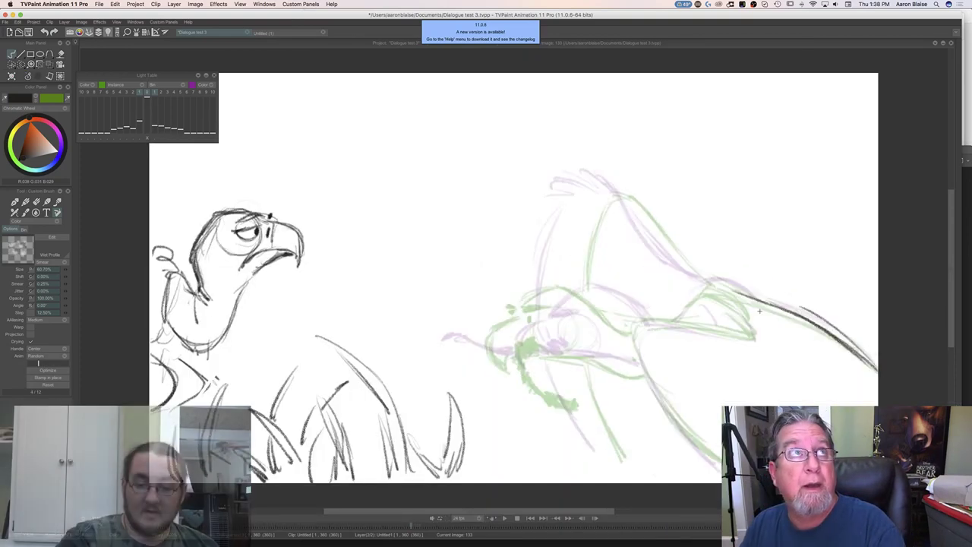
Add the short shoulder curve at the upper end of the back line on frame 133, checking it against the previous drawing.
key(Left)
key(Right)
mouse_move(734, 290)
mouse_down()
mouse_move(707, 283)
mouse_move(755, 314)
mouse_up()
key(Left)
key(Right)
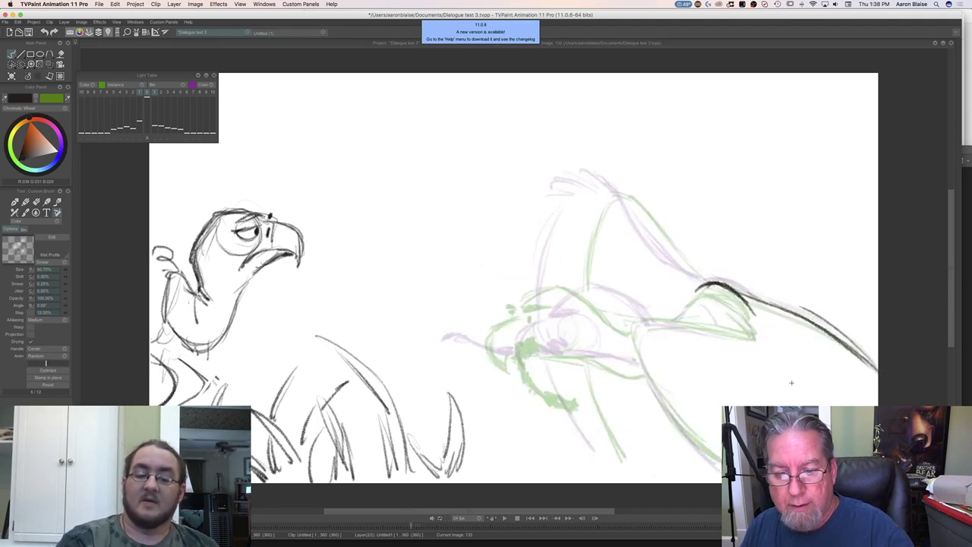
On frame 133, draw the raised wing's two edges and feathered tip, plus the top curve of the lowered head.
mouse_move(696, 275)
mouse_down()
mouse_move(630, 203)
mouse_move(641, 219)
mouse_move(596, 184)
mouse_move(580, 186)
mouse_move(589, 194)
mouse_move(570, 212)
mouse_move(560, 282)
mouse_up()
drag(582, 207, 562, 279)
key(Left)
key(Right)
mouse_move(637, 330)
mouse_down()
mouse_move(607, 298)
mouse_move(568, 288)
mouse_up()
key(Left)
key(Right)
key(Left)
key(Right)
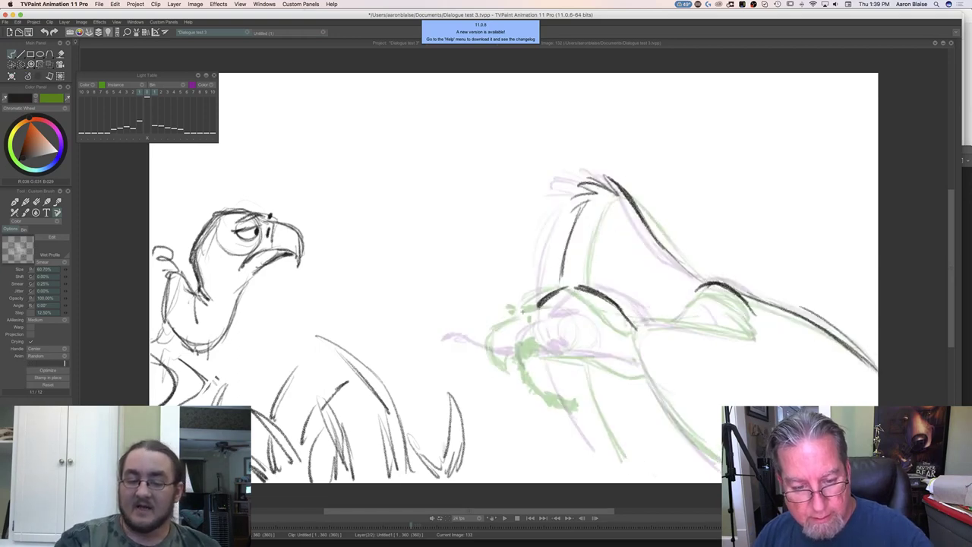
Draw the hooked beak's front curve and the angry brow on frame 133, checking them against the previous drawing.
mouse_move(528, 319)
mouse_down()
mouse_move(501, 332)
mouse_move(511, 367)
mouse_up()
key(Left)
key(Right)
drag(567, 307, 535, 314)
key(Left)
key(Right)
key(Left)
key(Right)
key(Left)
key(Right)
Draw the underside of the shoulder and the long body line running down to the canvas's lower edge on frame 133.
mouse_move(734, 315)
mouse_down()
mouse_move(755, 339)
mouse_move(654, 326)
mouse_move(713, 333)
mouse_up()
mouse_move(641, 333)
mouse_down()
mouse_move(681, 328)
mouse_move(655, 391)
mouse_move(720, 468)
mouse_up()
drag(658, 400, 720, 468)
drag(643, 340, 702, 454)
key(Left)
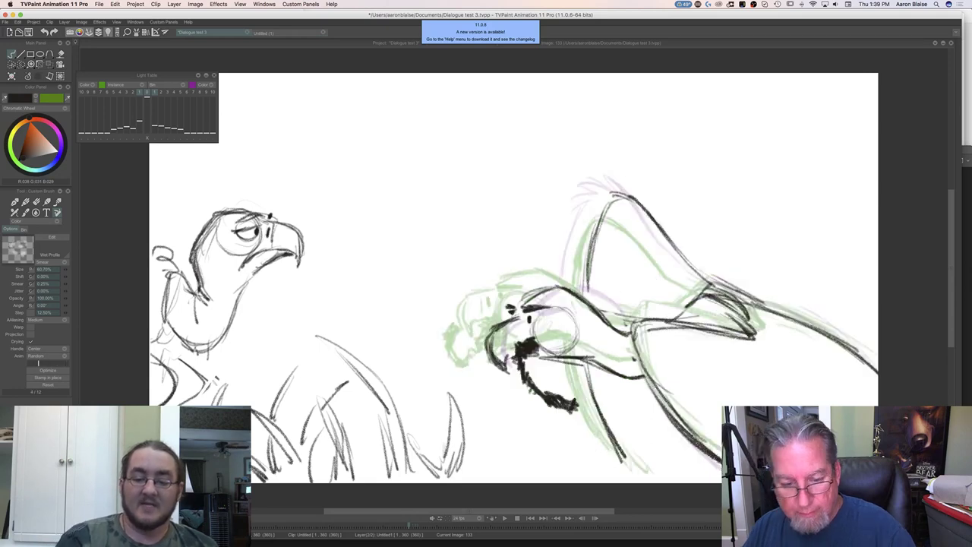
key(Right)
Strengthen the wing's front edge and continue it below the head down to the canvas's lower edge on frame 133.
drag(586, 199, 562, 288)
drag(566, 362, 612, 468)
drag(579, 384, 619, 467)
key(Left)
key(Right)
Add the throat line beneath the head, close the gap where wing meets head, and compare frame 133 with the previous drawing.
mouse_move(628, 372)
mouse_down()
mouse_move(639, 376)
mouse_move(612, 360)
mouse_up()
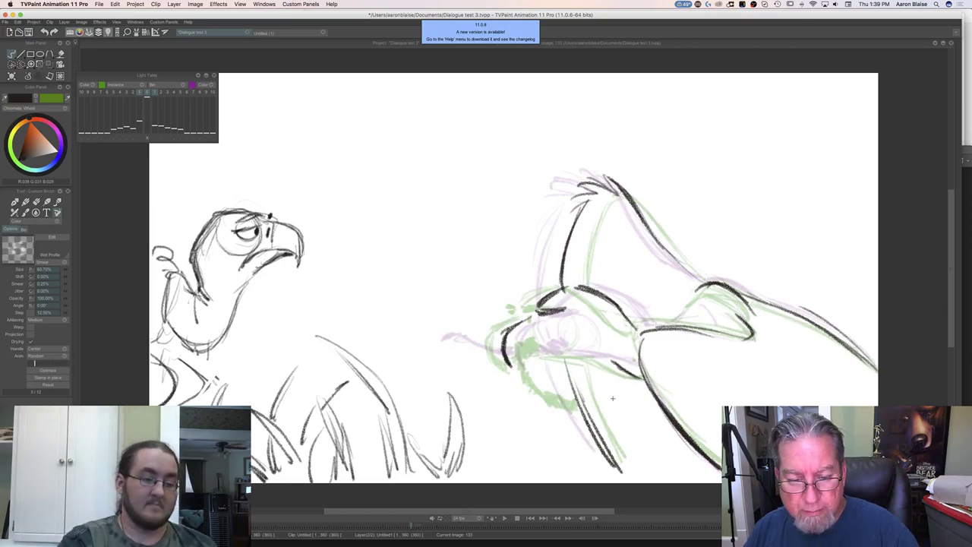
key(Left)
key(Right)
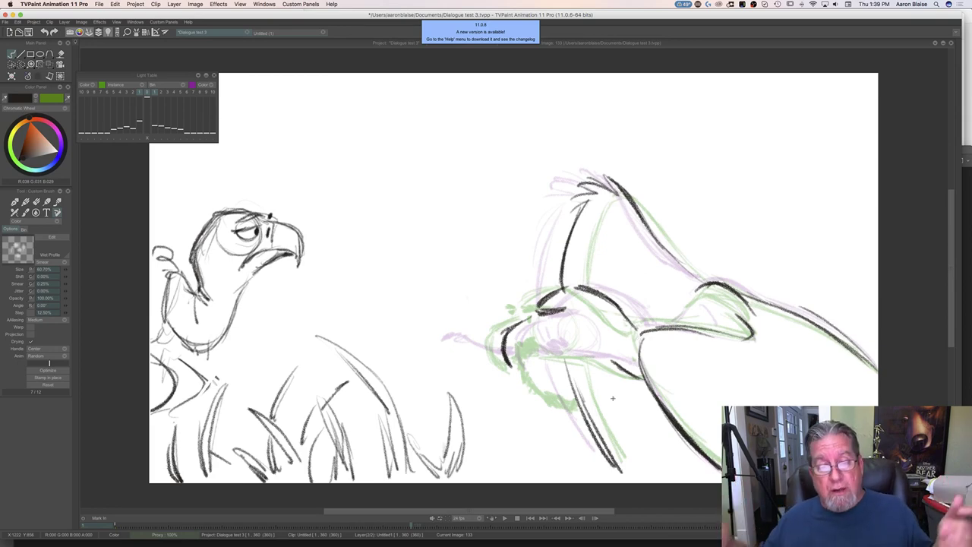
drag(561, 288, 564, 253)
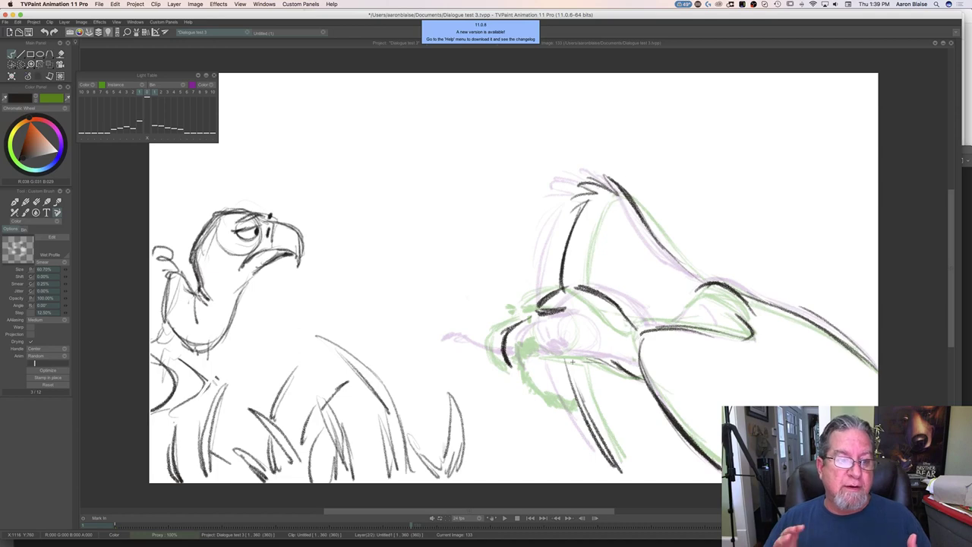
key(Left)
key(Right)
key(Left)
key(Right)
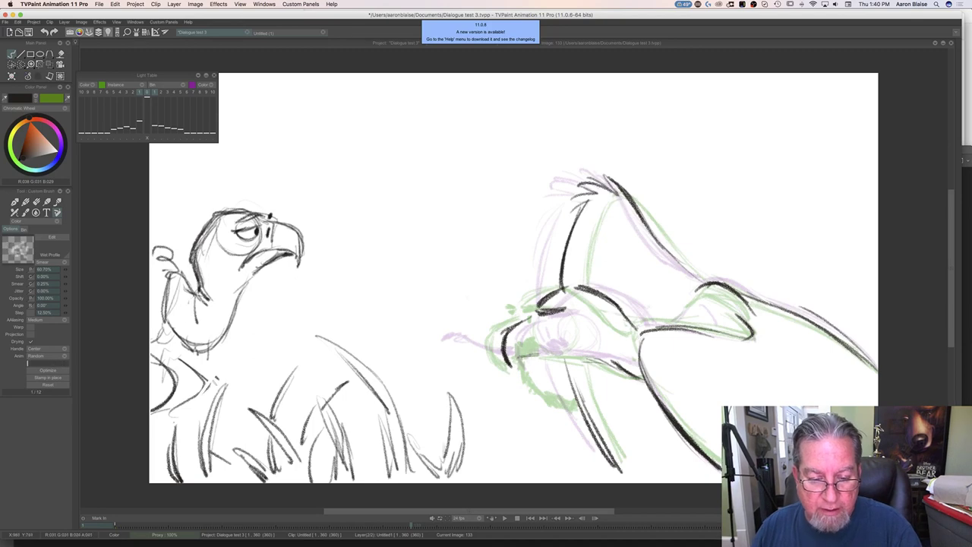
Draw the eye, nostril and upper beak edge on frame 133, and open the lower beak with a solid black mouth interior.
mouse_move(518, 355)
mouse_down()
mouse_move(589, 328)
mouse_move(557, 362)
mouse_move(542, 323)
mouse_up()
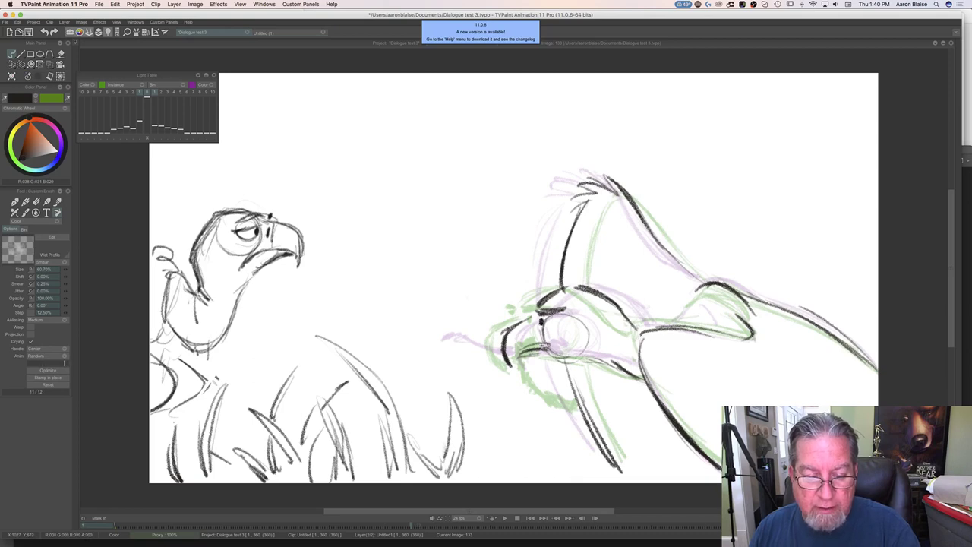
mouse_move(519, 352)
mouse_down()
mouse_move(569, 349)
mouse_move(610, 369)
mouse_move(580, 369)
mouse_move(552, 389)
mouse_up()
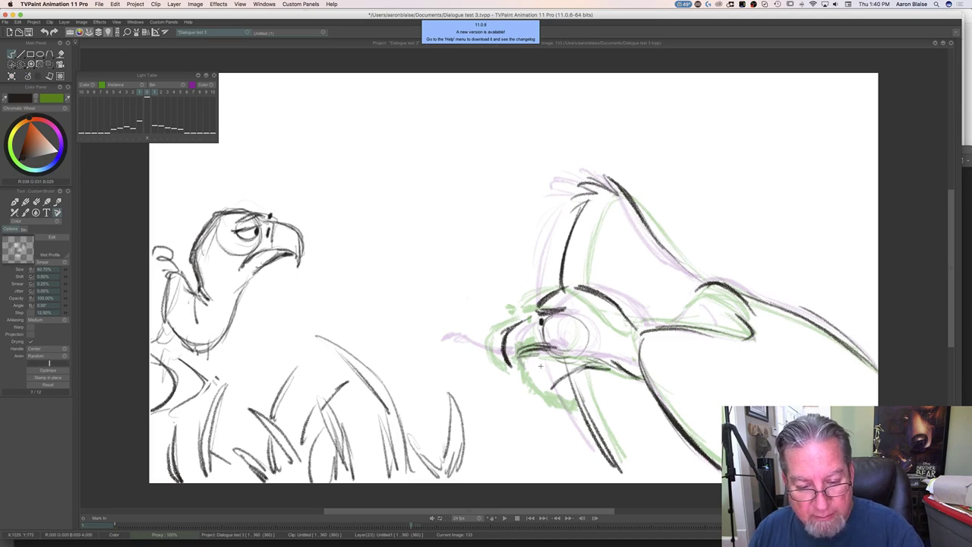
mouse_move(553, 351)
mouse_down()
mouse_move(536, 372)
mouse_move(547, 369)
mouse_move(549, 386)
mouse_move(537, 375)
mouse_up()
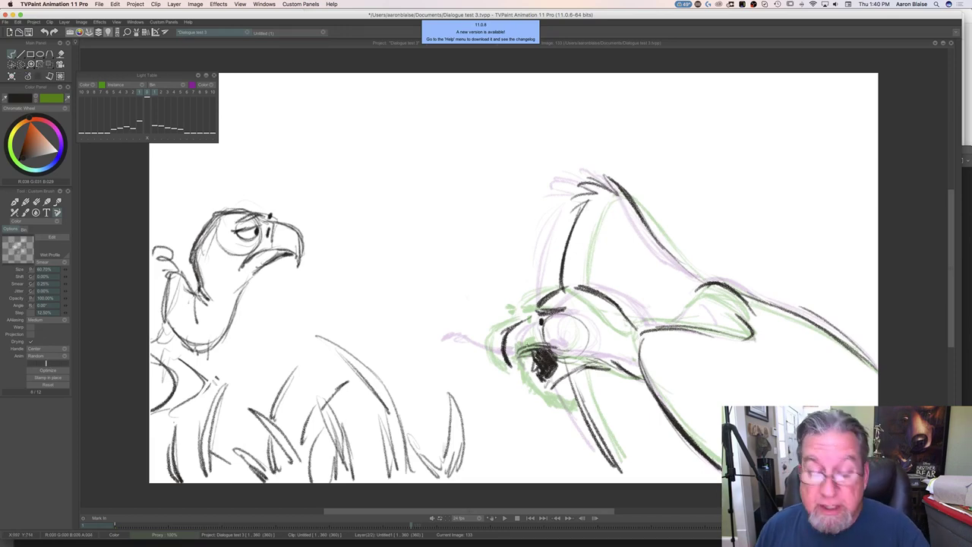
mouse_move(526, 328)
mouse_down()
mouse_move(545, 390)
mouse_move(539, 381)
mouse_up()
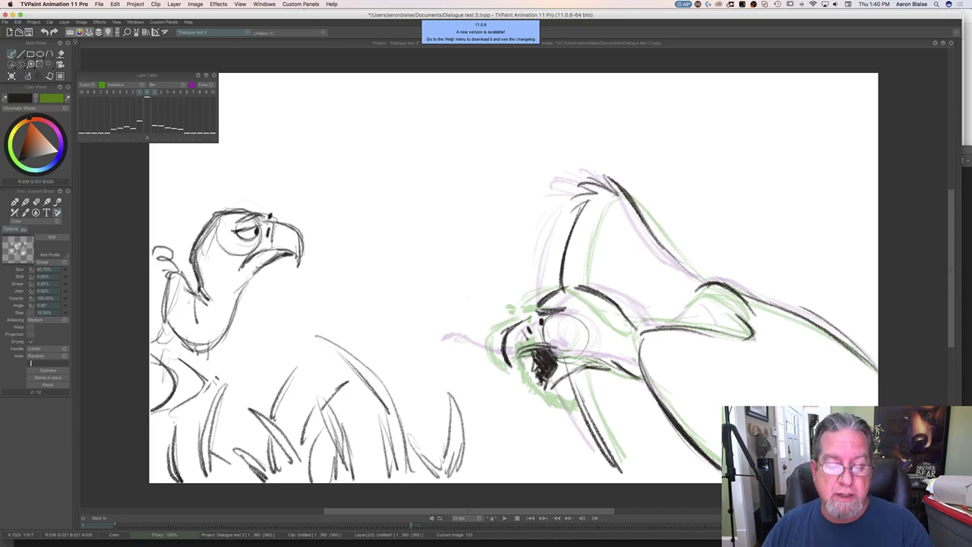
drag(539, 380, 543, 396)
drag(593, 367, 574, 377)
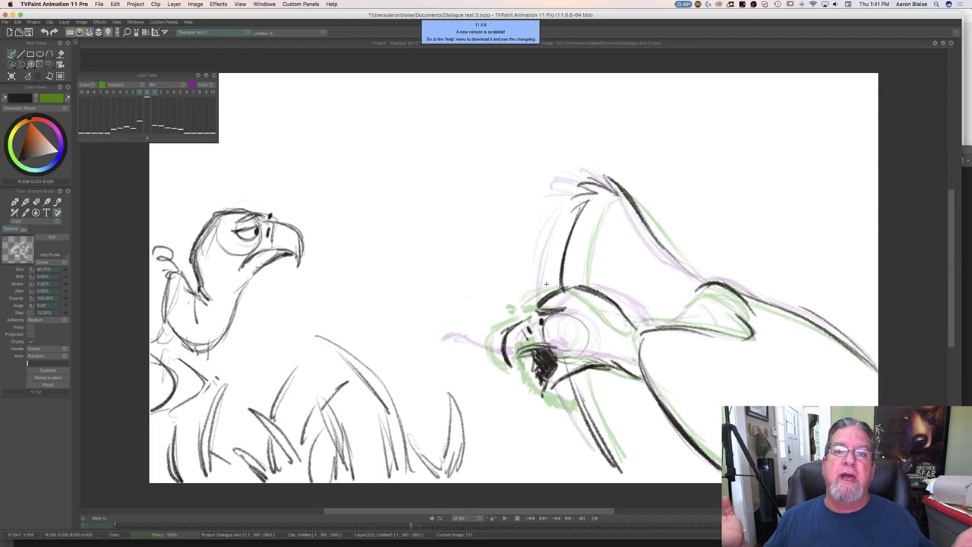
Draw the thick strand swinging out of the open mouth on frame 133 with small specks beneath it, checking the neighbouring drawings.
key(Left)
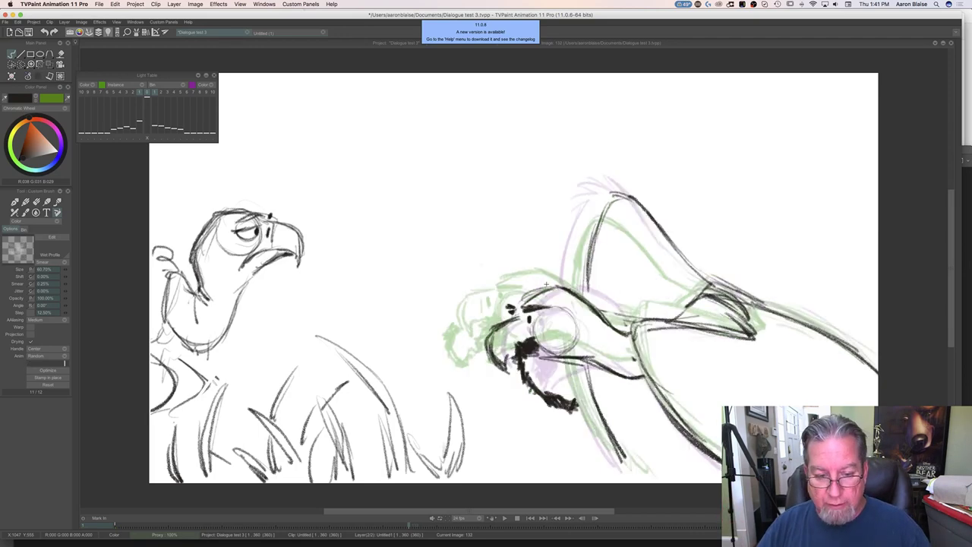
key(Right)
key(Left)
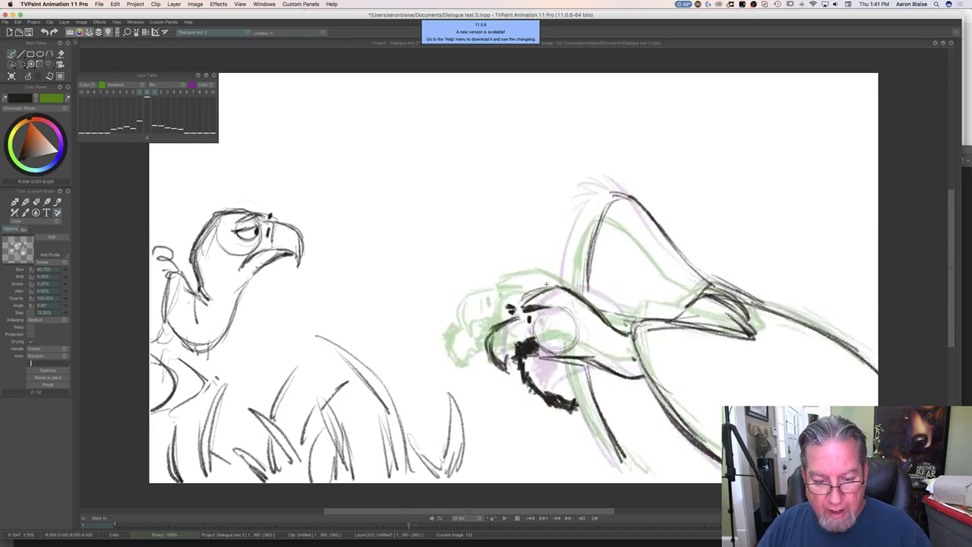
key(Right)
key(Right)
key(Left)
mouse_move(538, 359)
mouse_down()
mouse_move(524, 377)
mouse_move(497, 382)
mouse_move(483, 400)
mouse_move(493, 416)
mouse_move(531, 367)
mouse_up()
key(Left)
key(Right)
key(Left)
key(Right)
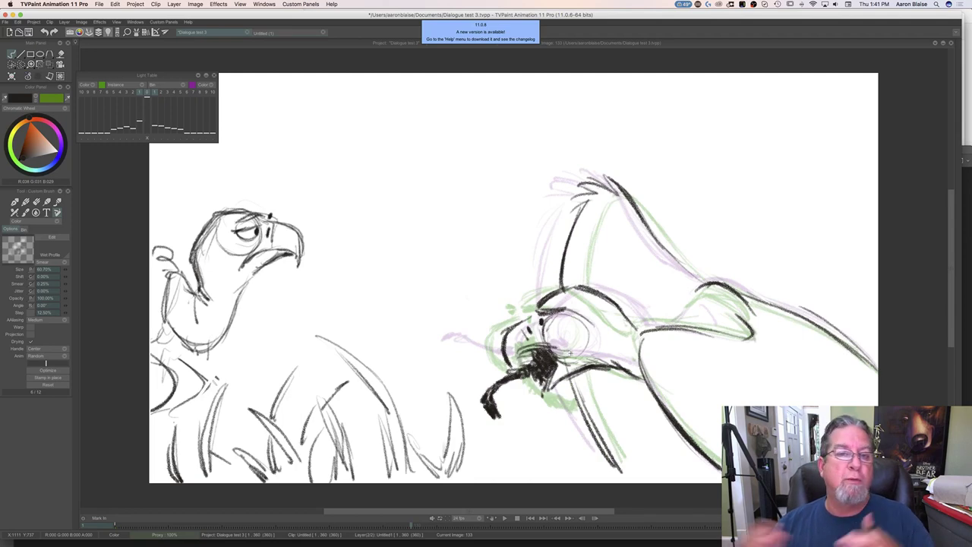
drag(511, 416, 513, 420)
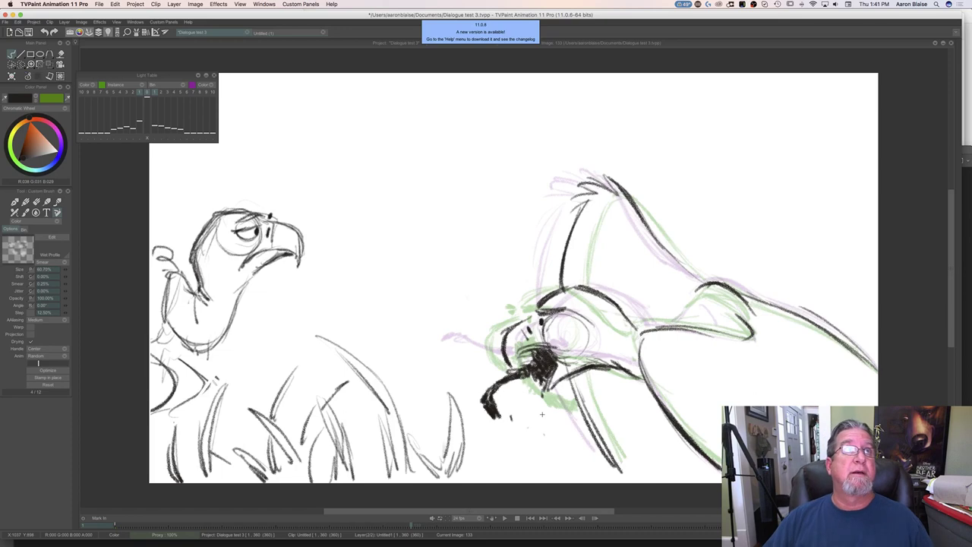
Go to frame 137 and darken the mouth beneath the vulture's upper beak so it reads as slightly open.
key(Tab)
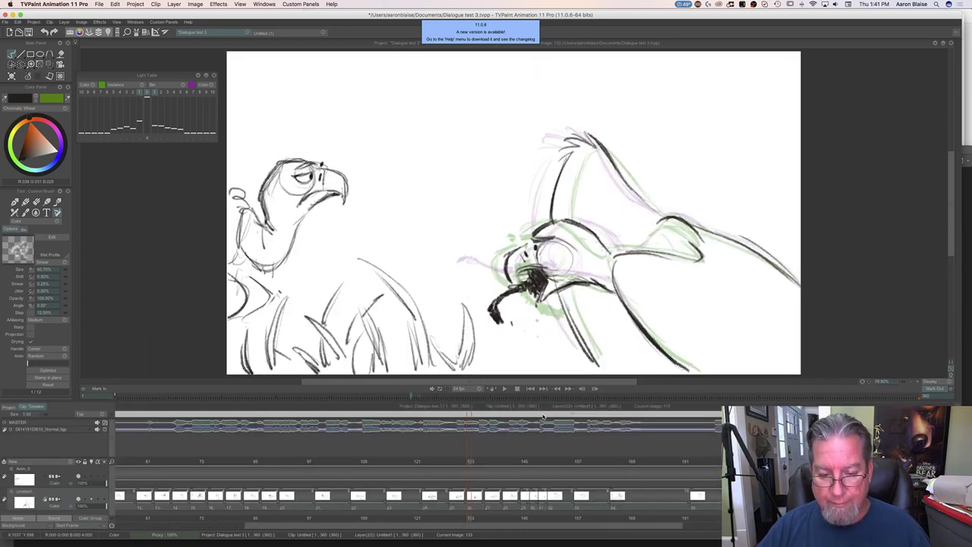
mouse_move(470, 465)
mouse_down()
mouse_move(375, 469)
mouse_move(495, 480)
mouse_move(487, 462)
mouse_up()
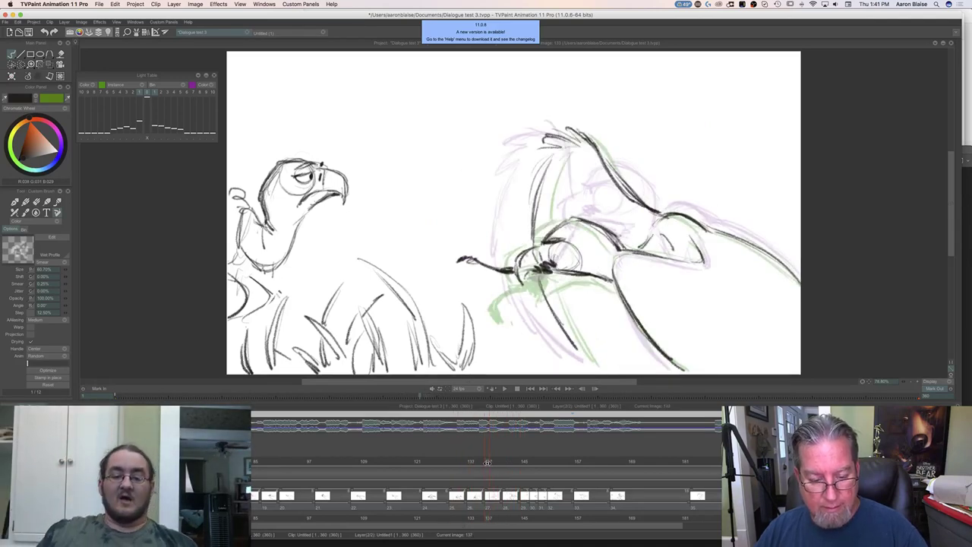
key(Tab)
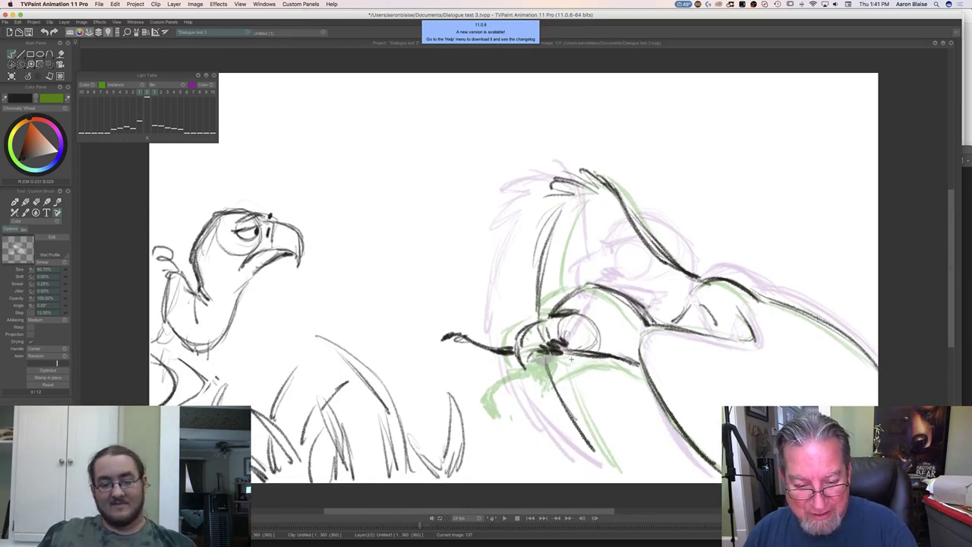
mouse_move(574, 355)
mouse_down()
mouse_move(536, 360)
mouse_move(565, 346)
mouse_move(540, 349)
mouse_move(529, 375)
mouse_move(545, 359)
mouse_up()
Flip repeatedly between frame 137 and the previous drawing to compare the mouth shapes.
key(Left)
key(Right)
key(Left)
key(Right)
key(Left)
key(Right)
key(Left)
key(Right)
key(Left)
key(Right)
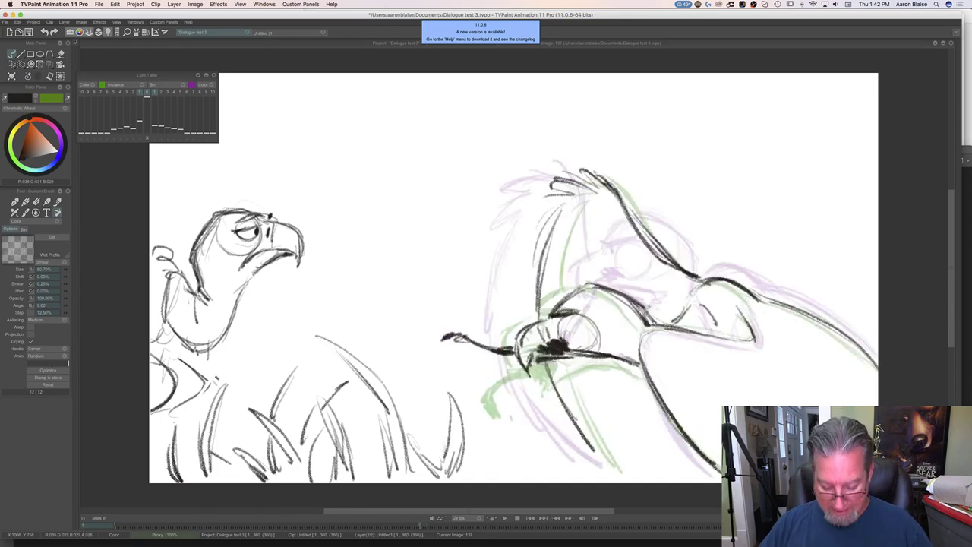
Scrub the timeline through the head-down drawings to about frame 146 to review the mouth and strand motion.
key(Tab)
mouse_move(484, 461)
mouse_down()
mouse_move(448, 462)
mouse_move(506, 462)
mouse_up()
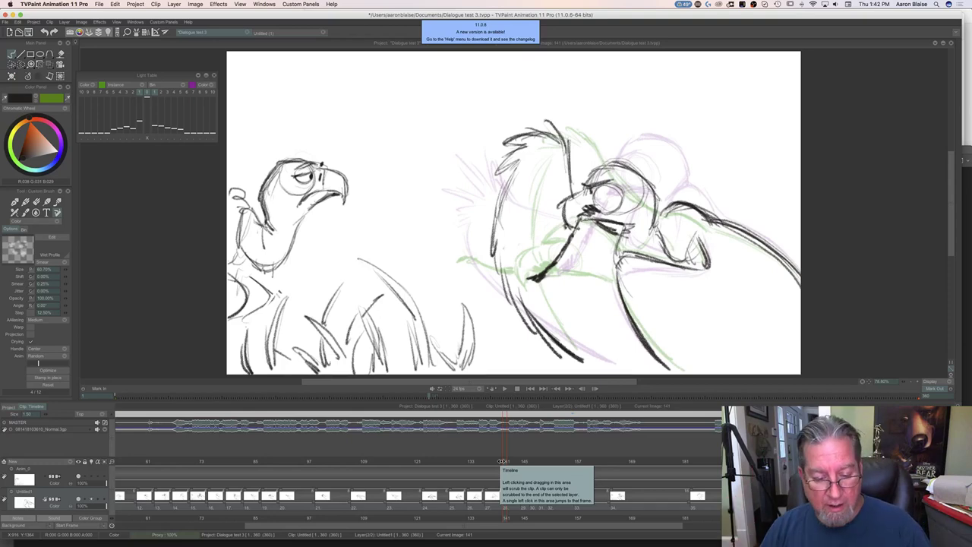
mouse_move(505, 462)
mouse_down()
mouse_move(493, 463)
mouse_move(505, 464)
mouse_up()
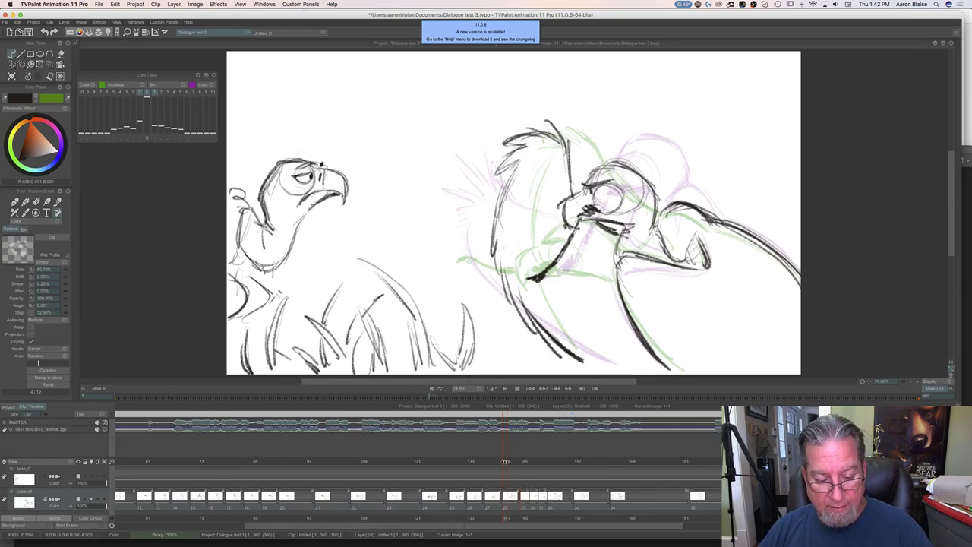
click(453, 461)
mouse_move(454, 460)
mouse_down()
mouse_move(516, 461)
mouse_move(379, 468)
mouse_move(541, 462)
mouse_move(476, 465)
mouse_move(527, 469)
mouse_up()
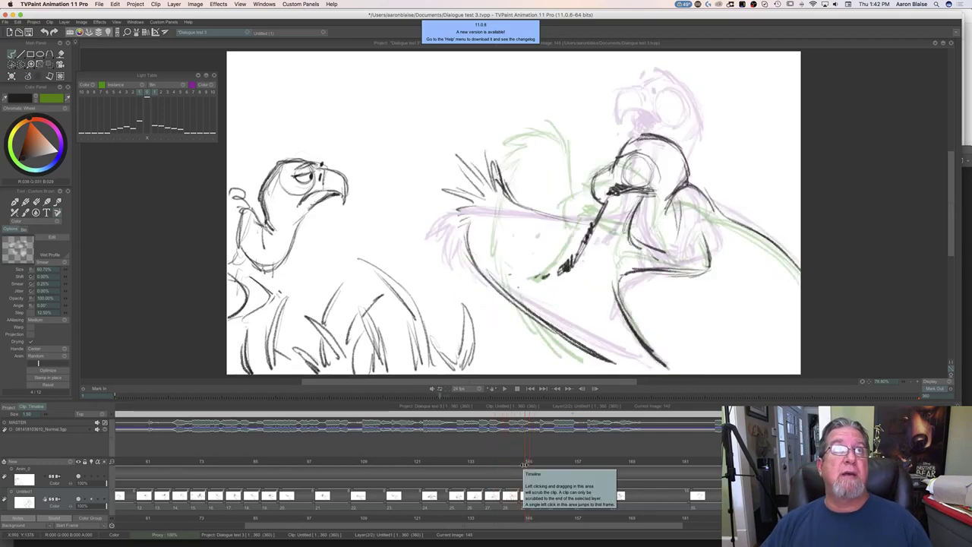
click(526, 464)
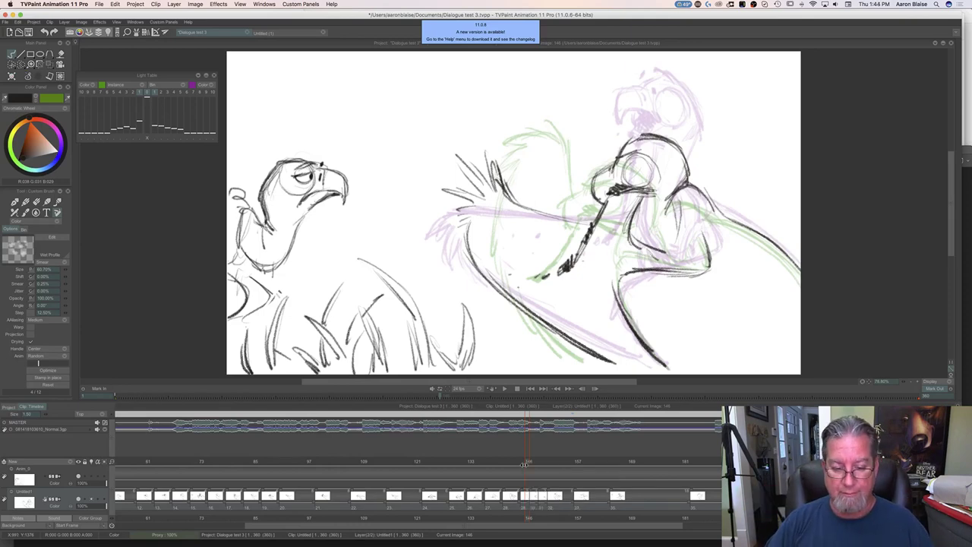
Go to frame 151 and erase the front part of the vulture's lower jaw line.
mouse_move(528, 462)
mouse_down()
mouse_move(493, 464)
mouse_move(593, 468)
mouse_move(545, 464)
mouse_move(577, 471)
mouse_move(552, 467)
mouse_up()
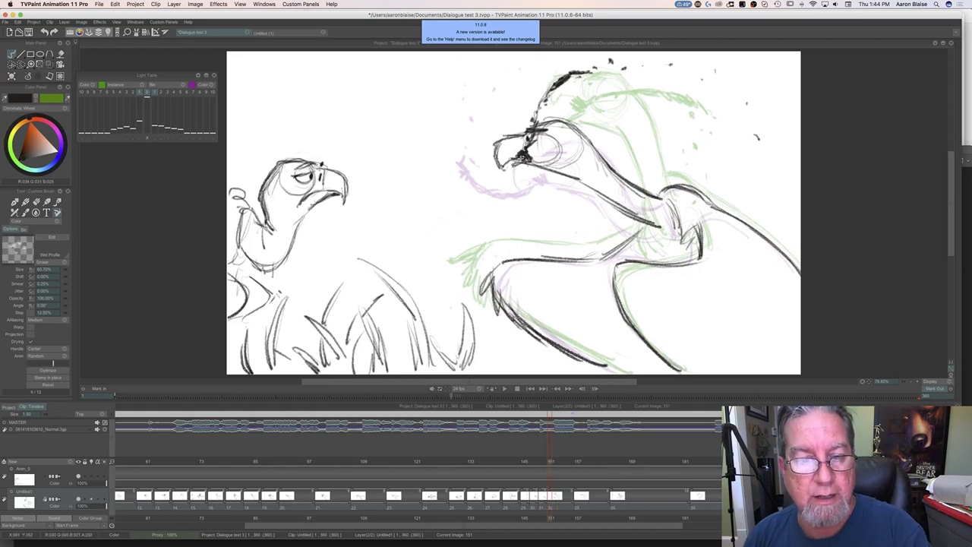
key(e)
drag(561, 173, 534, 165)
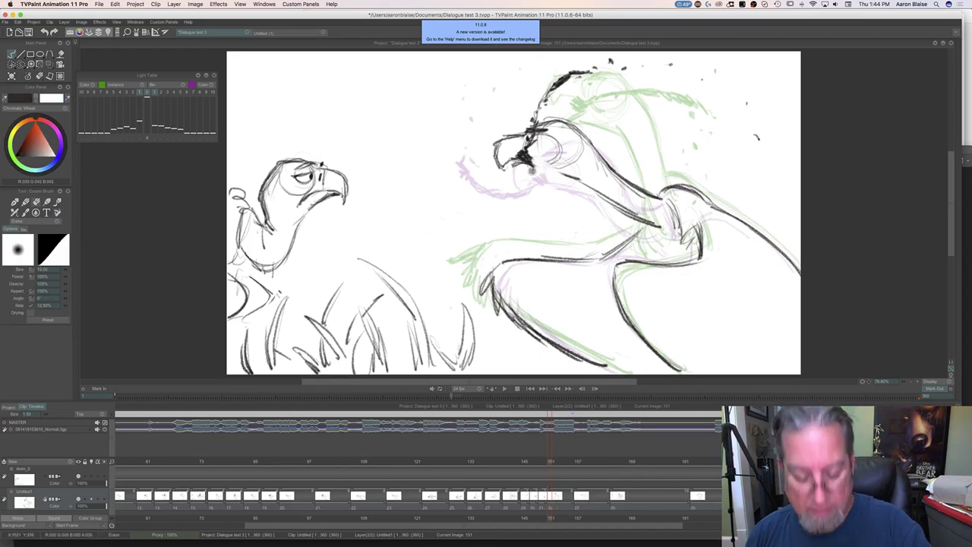
key(Tab)
Redraw the lower beak on frame 151 dropped wide open, with its pointed tip and inner edge.
key(b)
mouse_move(566, 231)
mouse_down()
mouse_move(589, 237)
mouse_move(526, 254)
mouse_move(589, 235)
mouse_move(611, 247)
mouse_up()
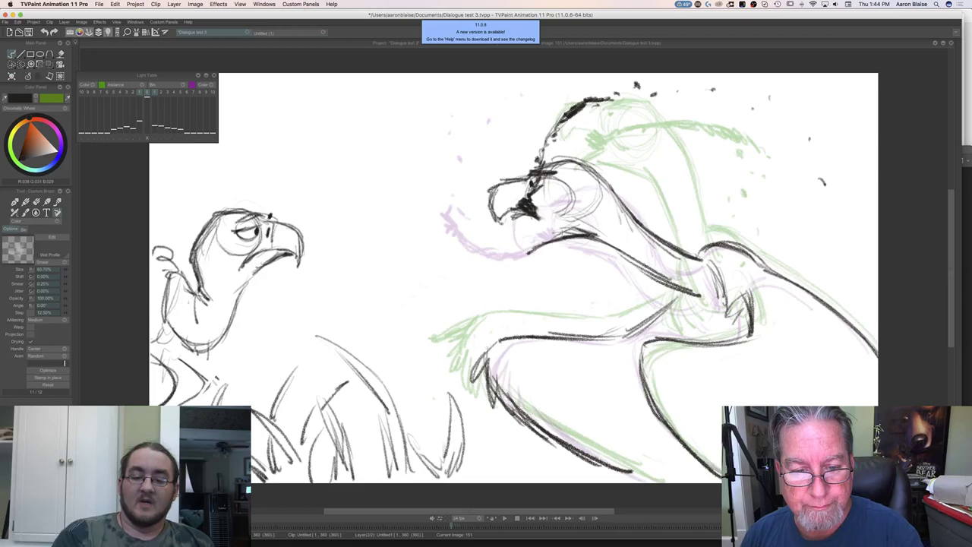
drag(545, 225, 523, 255)
drag(533, 210, 546, 227)
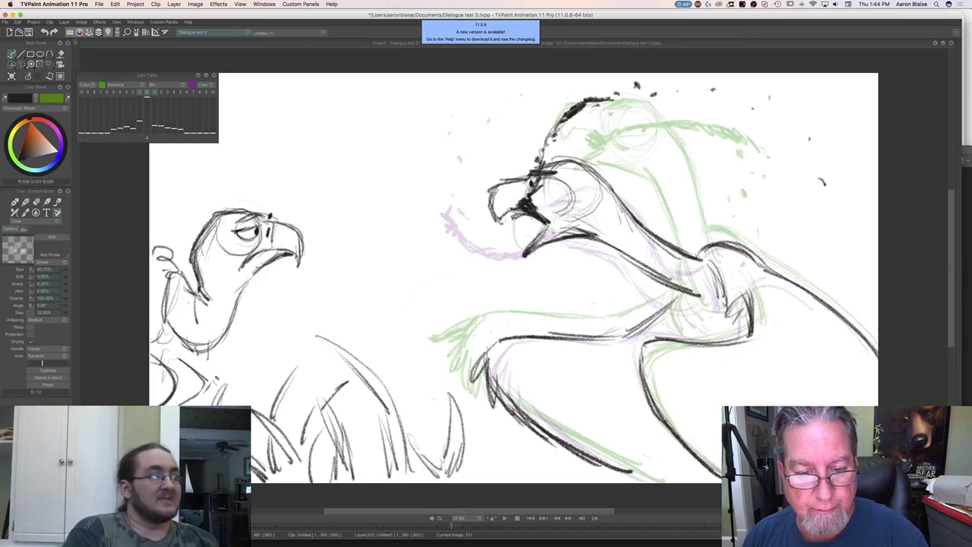
Fill the open mouth solid black on frame 151 and thicken the strand arcing up over the head.
drag(530, 233, 537, 228)
mouse_move(534, 190)
mouse_down()
mouse_move(554, 115)
mouse_move(592, 98)
mouse_up()
drag(539, 167, 555, 122)
mouse_move(535, 190)
mouse_down()
mouse_move(529, 209)
mouse_move(540, 217)
mouse_move(536, 208)
mouse_up()
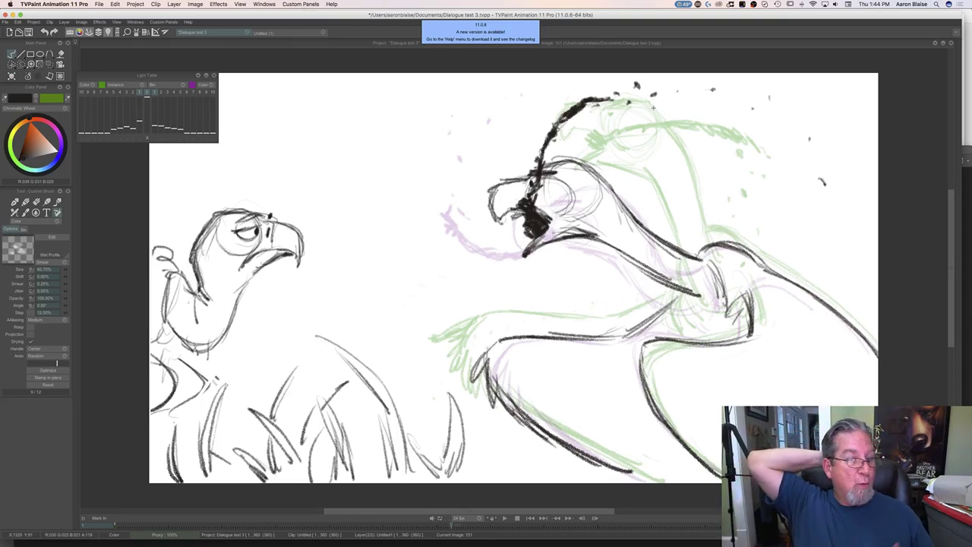
drag(541, 229, 524, 251)
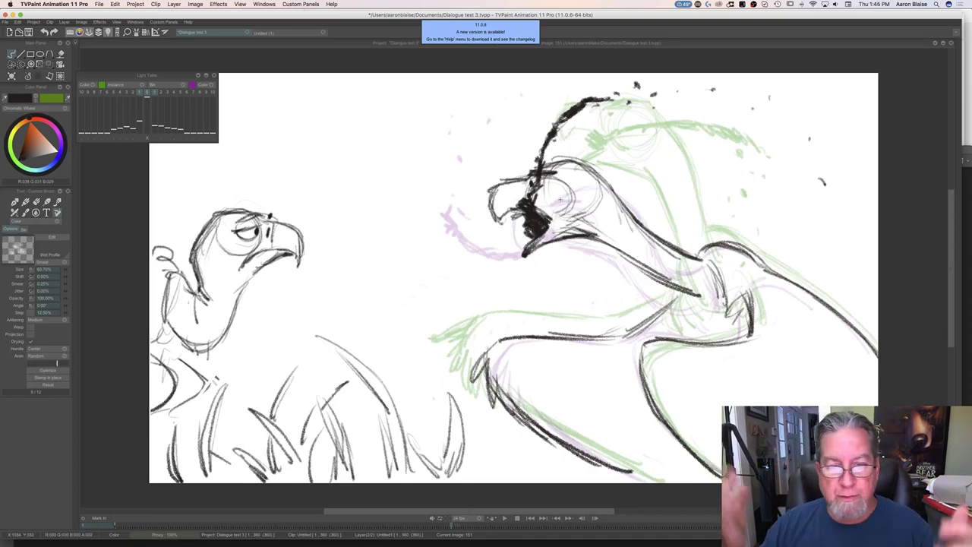
Erase the lower part of the eye circle on frame 151 and redraw its rear curve down to the mouth corner.
key(e)
mouse_move(570, 193)
mouse_down()
mouse_move(563, 212)
mouse_move(568, 199)
mouse_up()
key(b)
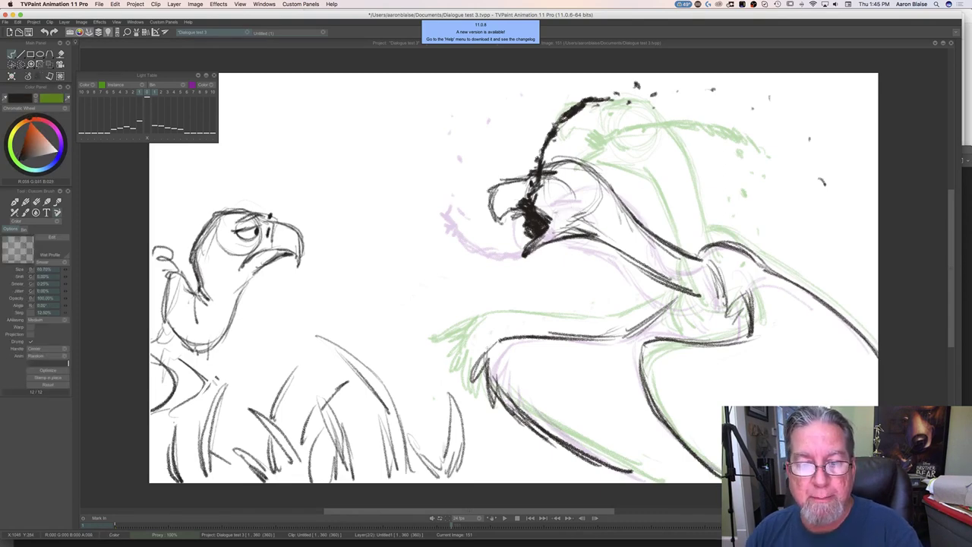
mouse_move(570, 183)
mouse_down()
mouse_move(582, 222)
mouse_move(559, 225)
mouse_up()
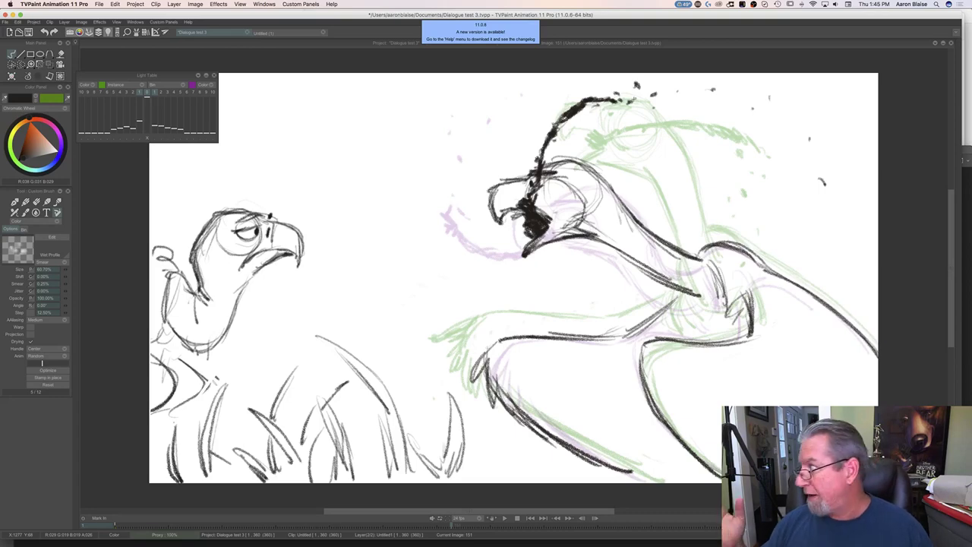
Touch up the black mouth interior on frame 151 and flip against the previous drawing to compare.
mouse_move(531, 212)
mouse_down()
mouse_move(532, 230)
mouse_move(542, 216)
mouse_move(532, 207)
mouse_up()
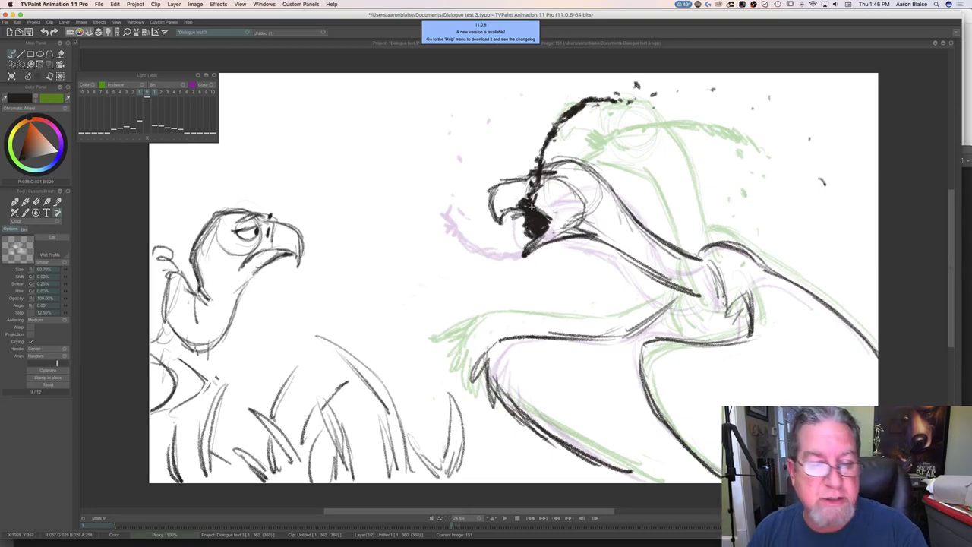
key(Left)
key(Right)
key(Left)
key(Right)
key(Left)
key(Right)
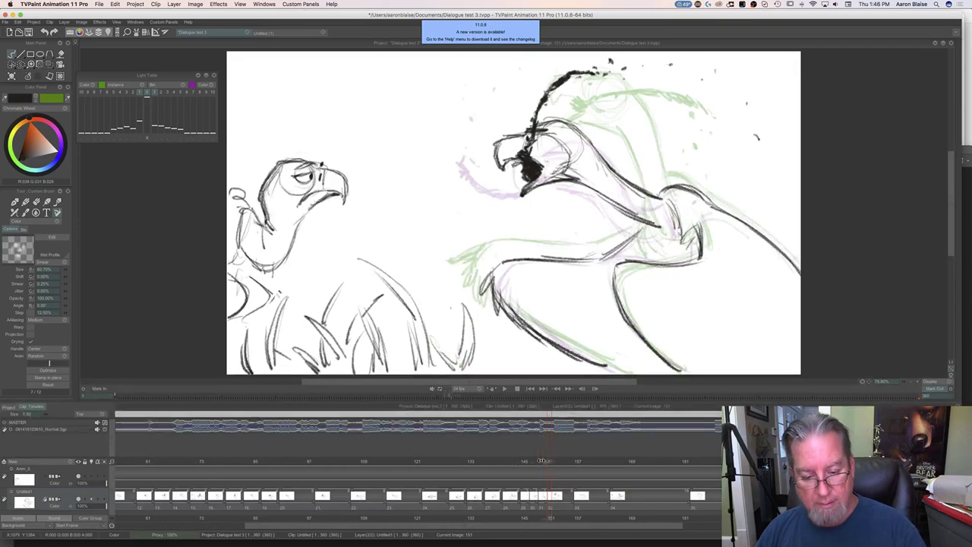
On frame 157, darken the closed mouth line, beak and throat edge, and add the nostril and eye marks.
click(460, 473)
drag(459, 473, 578, 475)
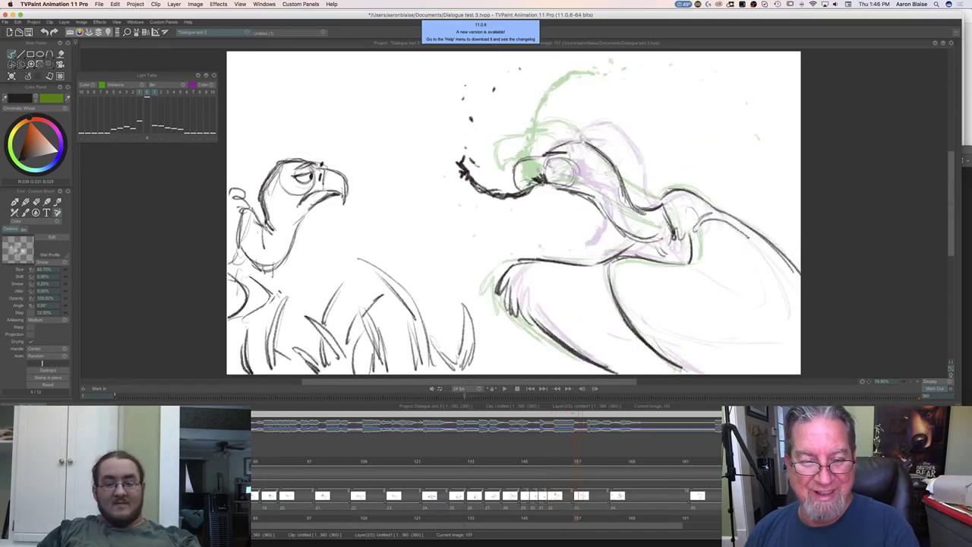
drag(528, 184, 557, 184)
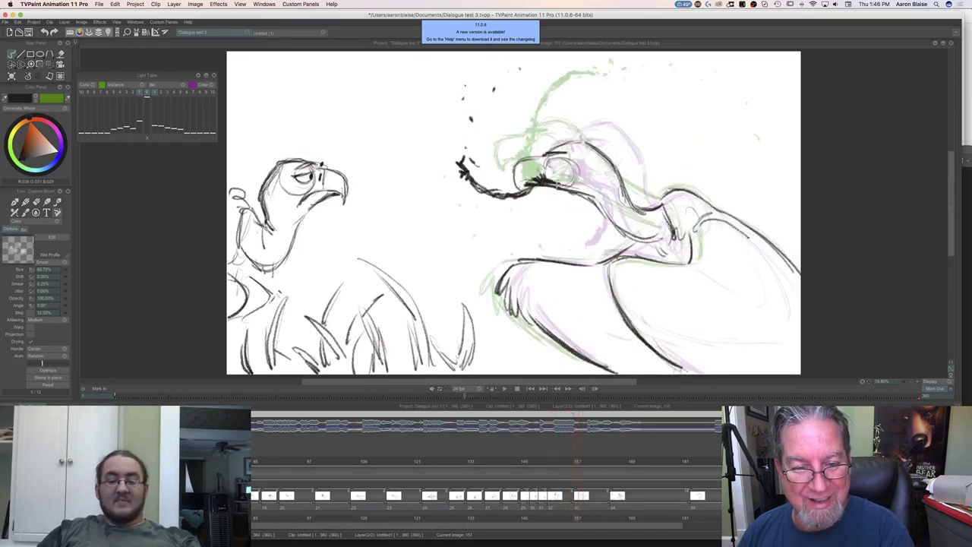
mouse_move(523, 190)
mouse_down()
mouse_move(516, 185)
mouse_move(539, 158)
mouse_move(515, 176)
mouse_move(537, 168)
mouse_up()
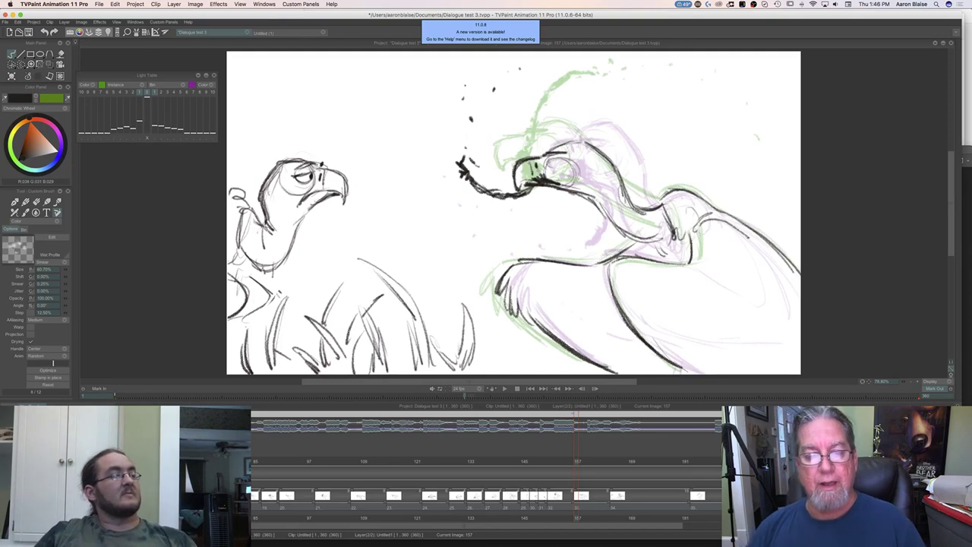
drag(560, 189, 597, 206)
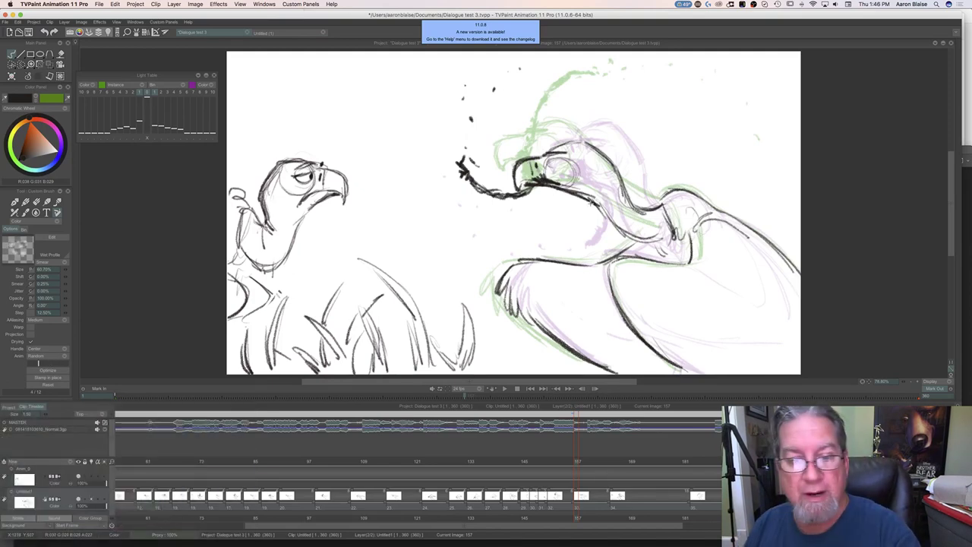
mouse_move(544, 159)
mouse_down()
mouse_move(567, 187)
mouse_move(563, 163)
mouse_up()
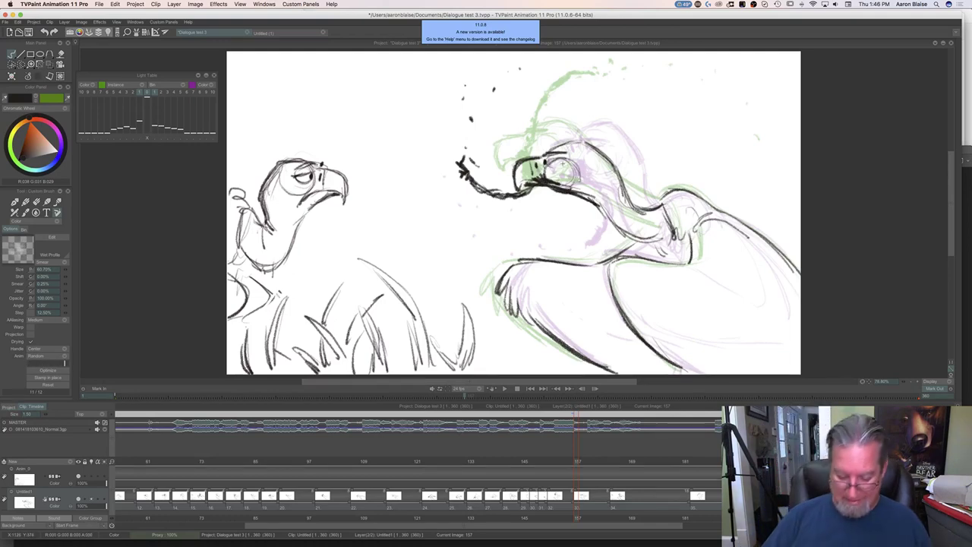
Flip frame 157 against the previous drawing to check the mouth closing.
key(Tab)
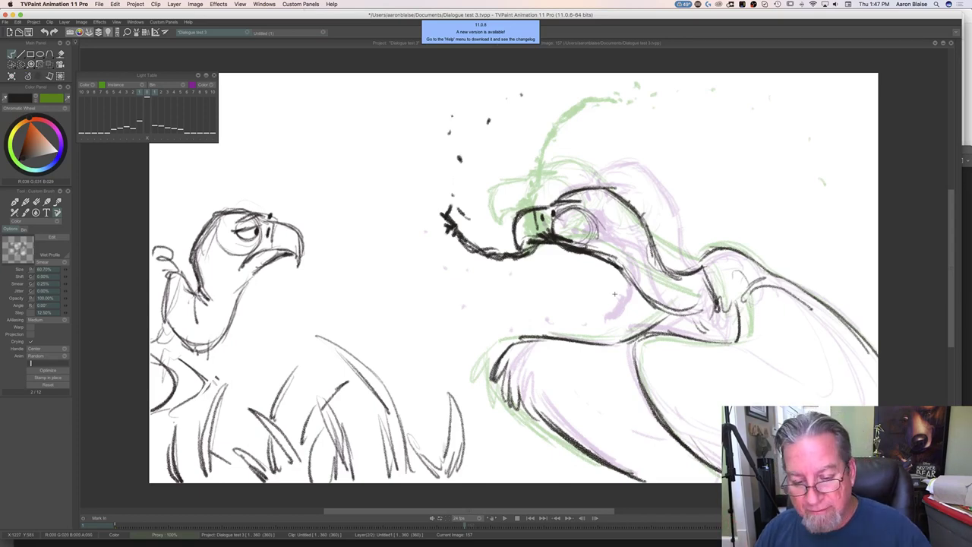
key(Left)
key(Right)
key(Left)
key(Right)
key(Tab)
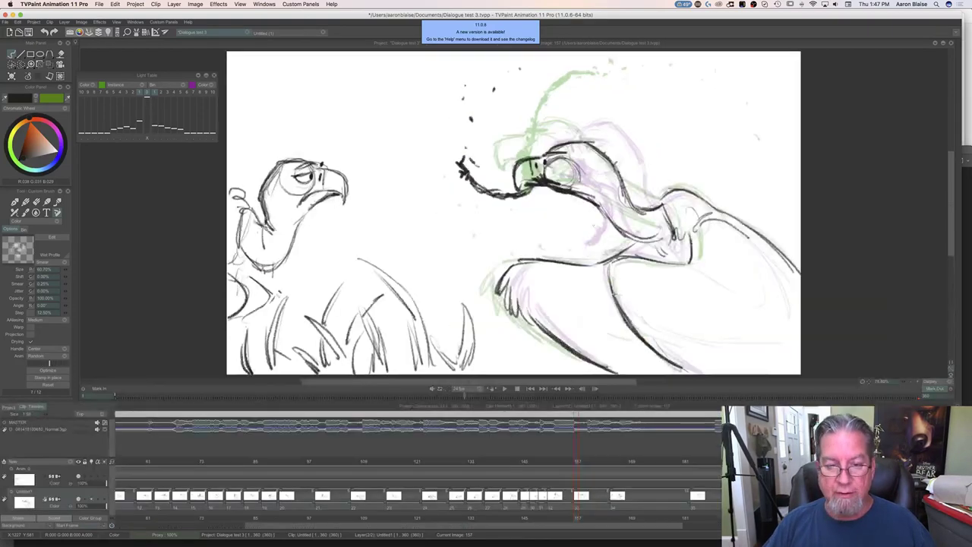
Scrub back and forth around frames 146 to 162 and play the dialogue from frame 106 to review the timing.
mouse_move(576, 462)
mouse_down()
mouse_move(380, 475)
mouse_move(636, 471)
mouse_move(578, 476)
mouse_move(589, 472)
mouse_up()
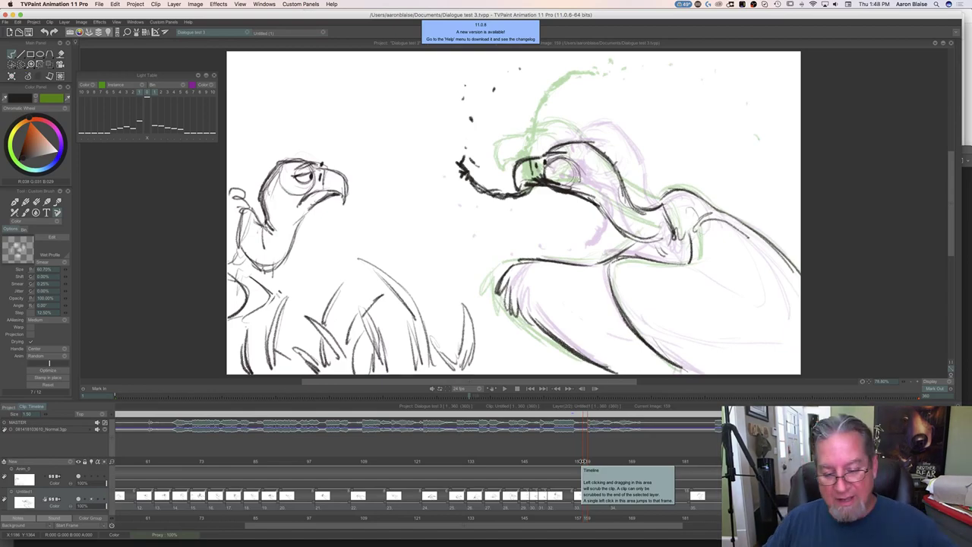
mouse_move(582, 461)
mouse_down()
mouse_move(401, 473)
mouse_move(589, 480)
mouse_move(537, 480)
mouse_up()
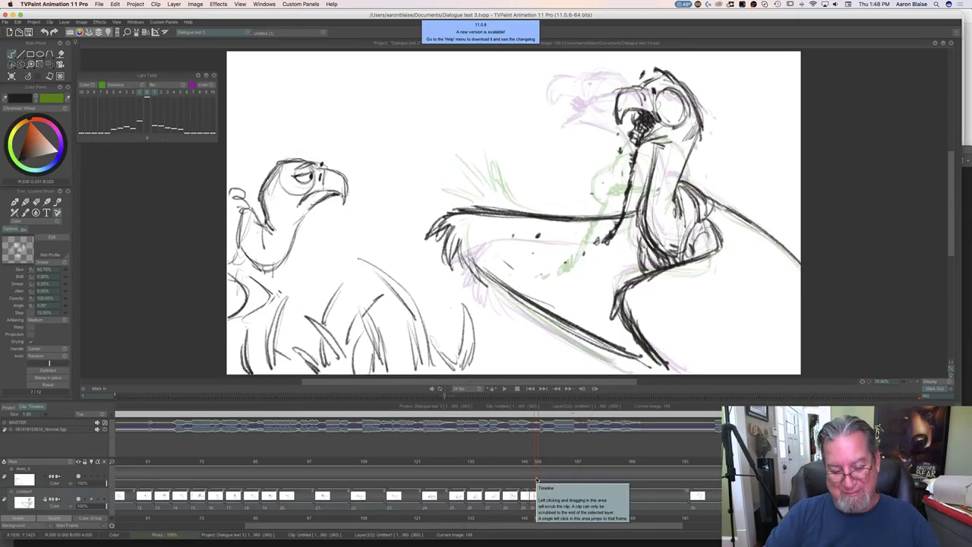
drag(537, 463, 600, 461)
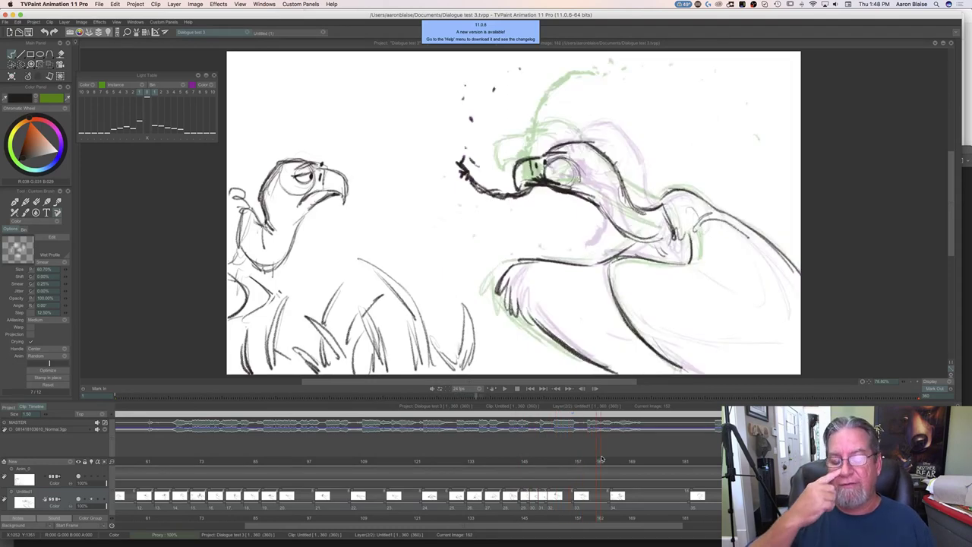
drag(602, 465, 350, 461)
click(504, 389)
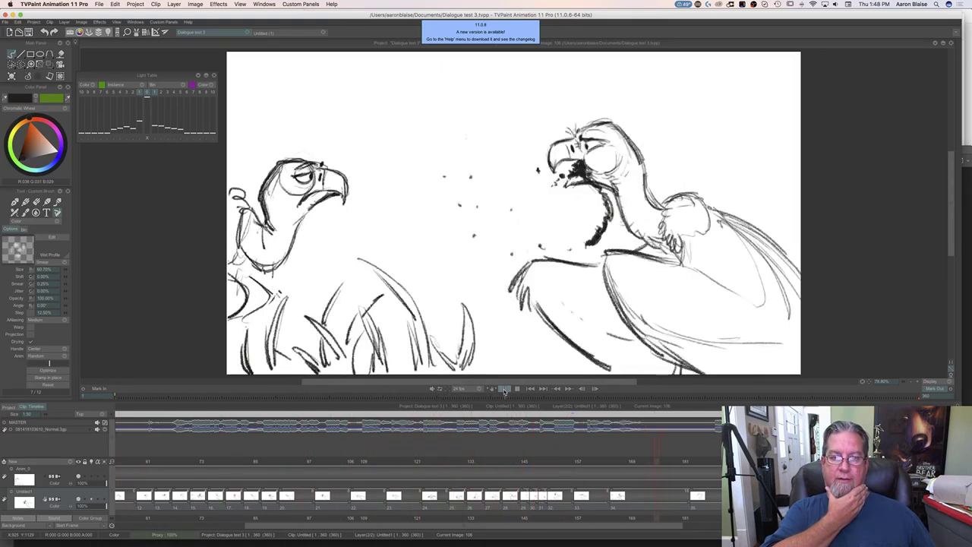
click(516, 389)
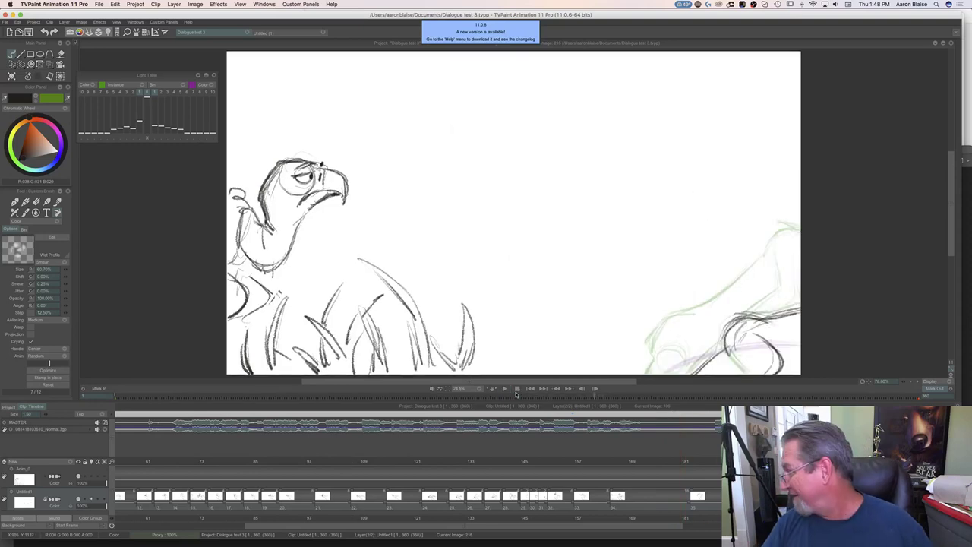
Start a blank inbetween drawing at frame 159, after the drawing on frame 157.
click(599, 463)
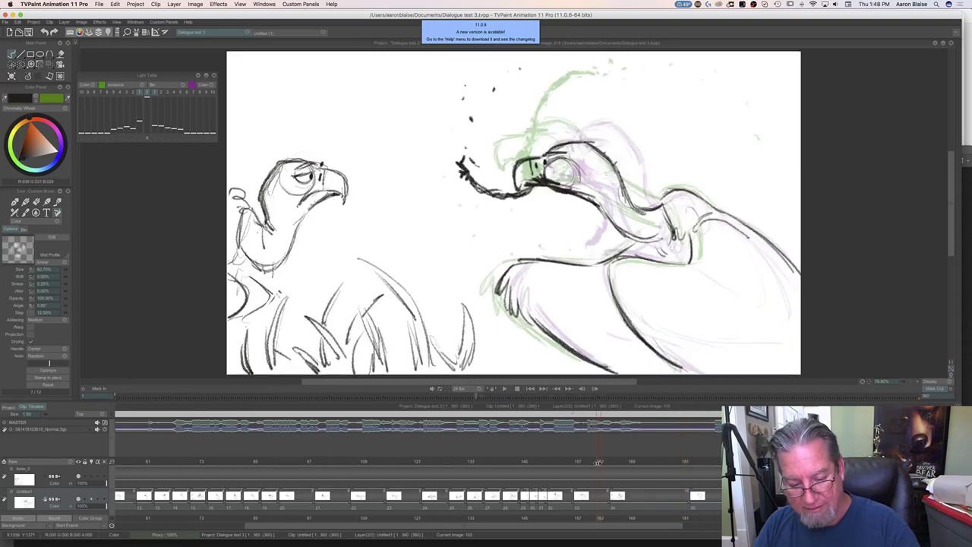
mouse_move(587, 463)
mouse_down()
mouse_move(456, 473)
mouse_move(600, 473)
mouse_up()
click(591, 462)
drag(590, 462, 580, 462)
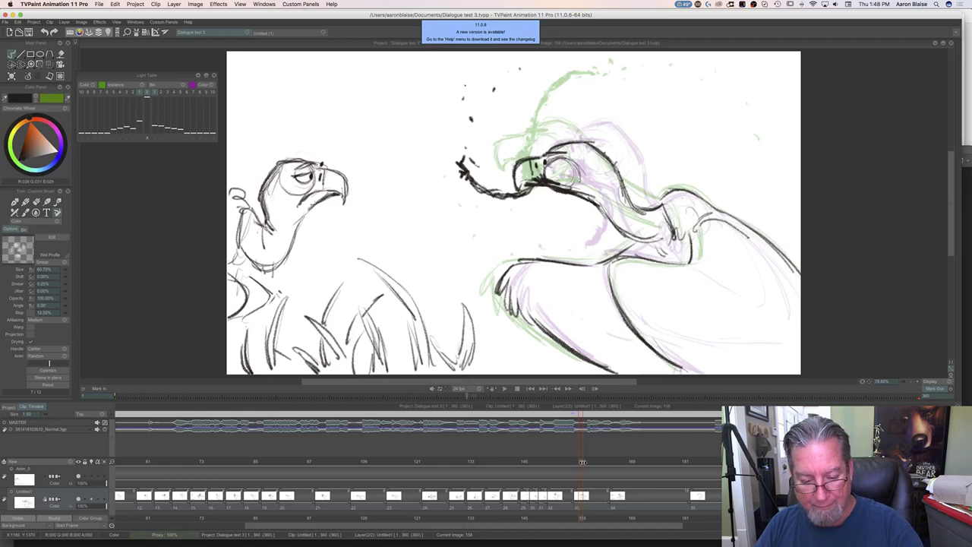
drag(583, 462, 585, 462)
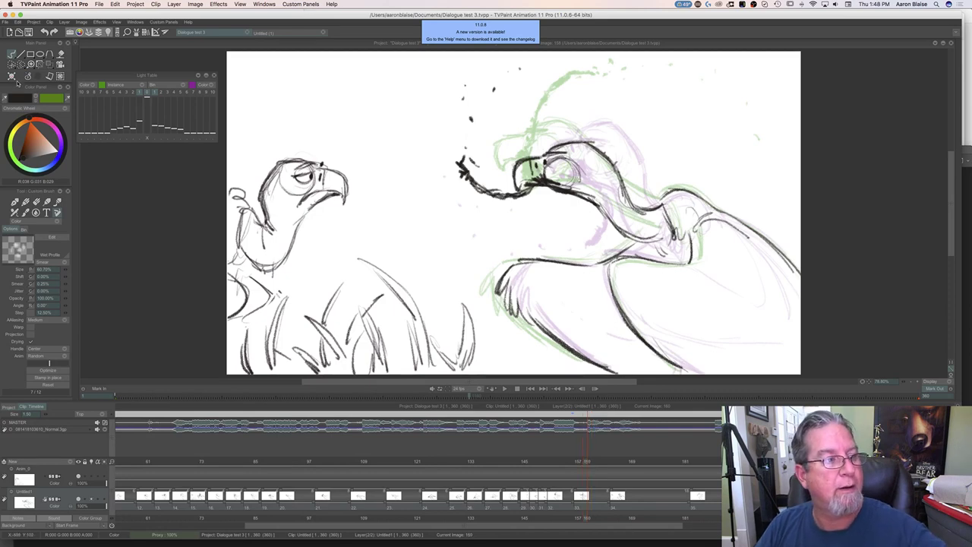
click(11, 76)
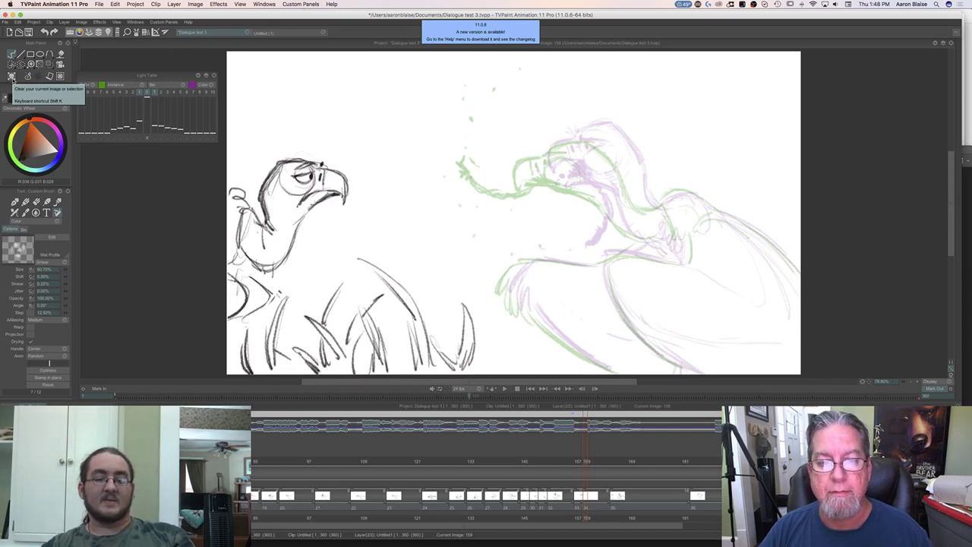
Sketch the back of the vulture's head, neck, shoulder and upper wing line on frame 159 between the onion-skinned neighbours.
key(Tab)
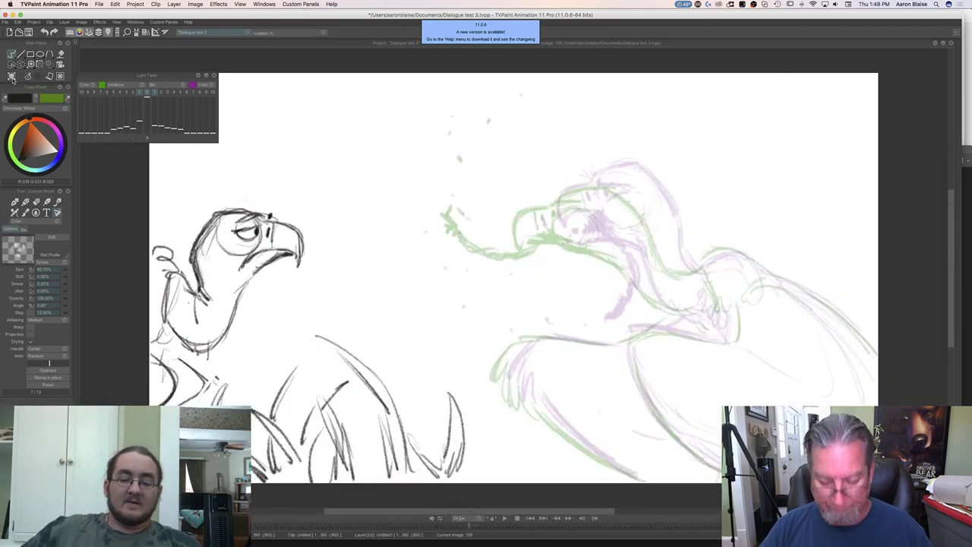
key(Left)
key(Right)
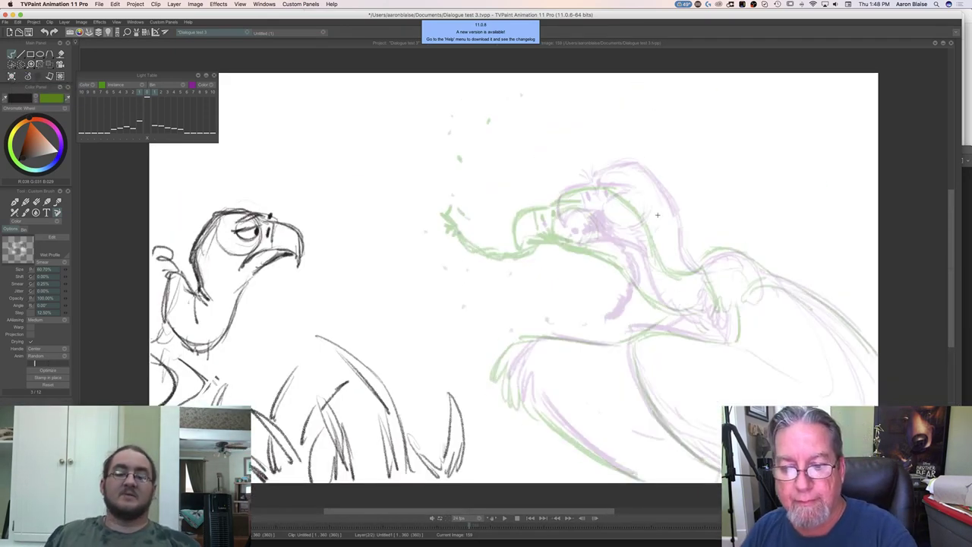
drag(618, 181, 649, 209)
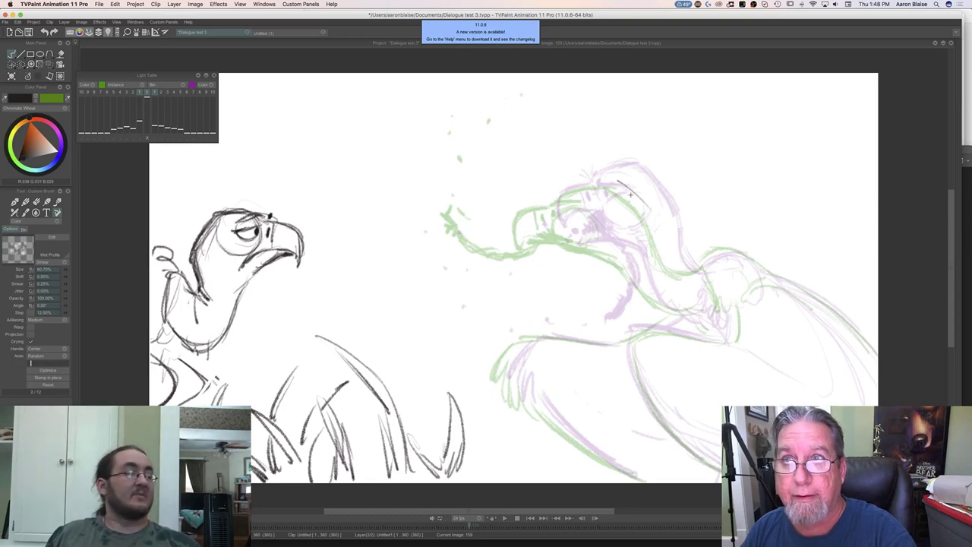
mouse_move(609, 177)
mouse_down()
mouse_move(649, 211)
mouse_move(672, 270)
mouse_move(744, 260)
mouse_move(763, 275)
mouse_up()
drag(719, 252, 868, 345)
mouse_move(790, 285)
mouse_down()
mouse_move(881, 362)
mouse_move(815, 298)
mouse_up()
Draw the top of the head forward to the brow on frame 159 and flip against the previous drawing.
key(Left)
key(Right)
mouse_move(658, 240)
mouse_down()
mouse_move(634, 191)
mouse_move(605, 181)
mouse_move(564, 196)
mouse_up()
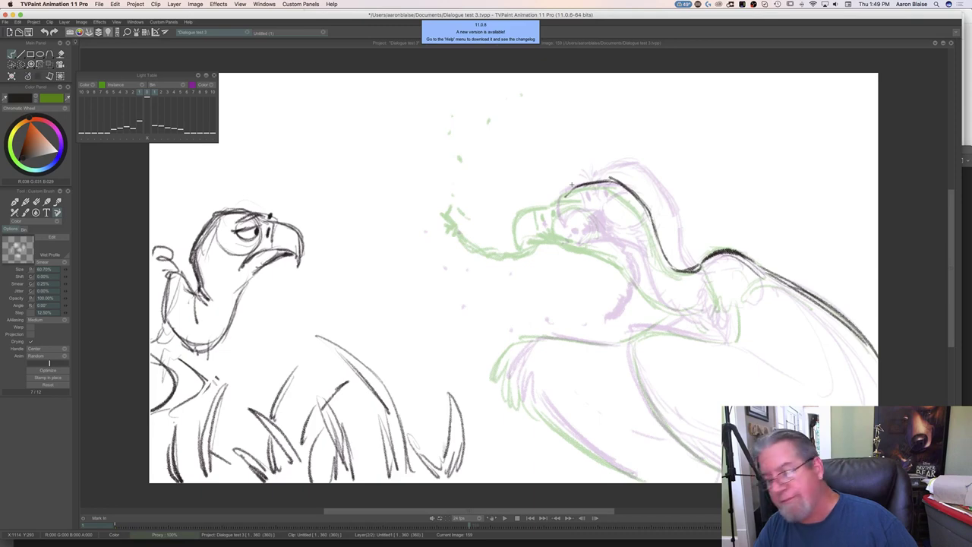
key(Left)
key(Right)
key(Left)
key(Right)
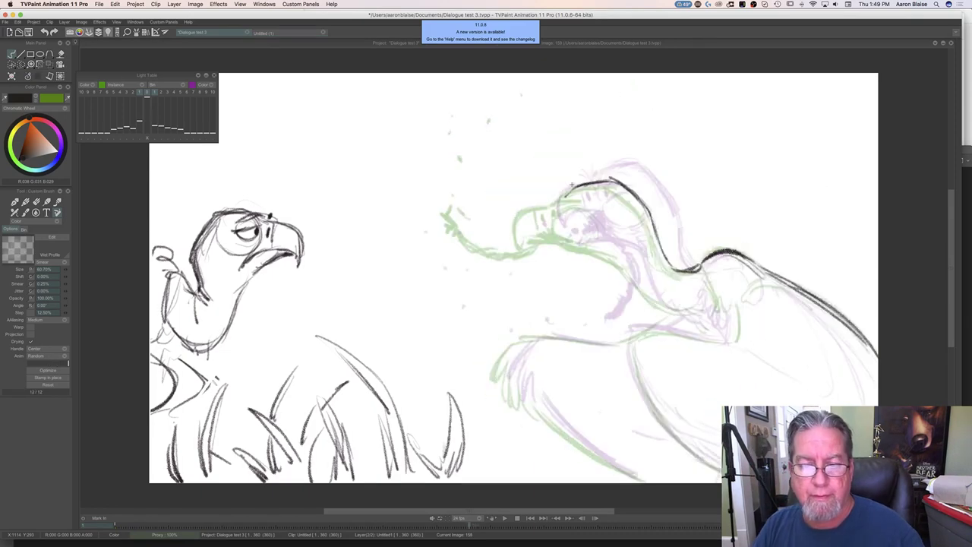
Draw the underside of the neck up to the jaw on frame 159 and flip against the previous drawing to compare.
mouse_move(637, 274)
mouse_down()
mouse_move(676, 315)
mouse_move(696, 312)
mouse_move(681, 313)
mouse_move(628, 263)
mouse_up()
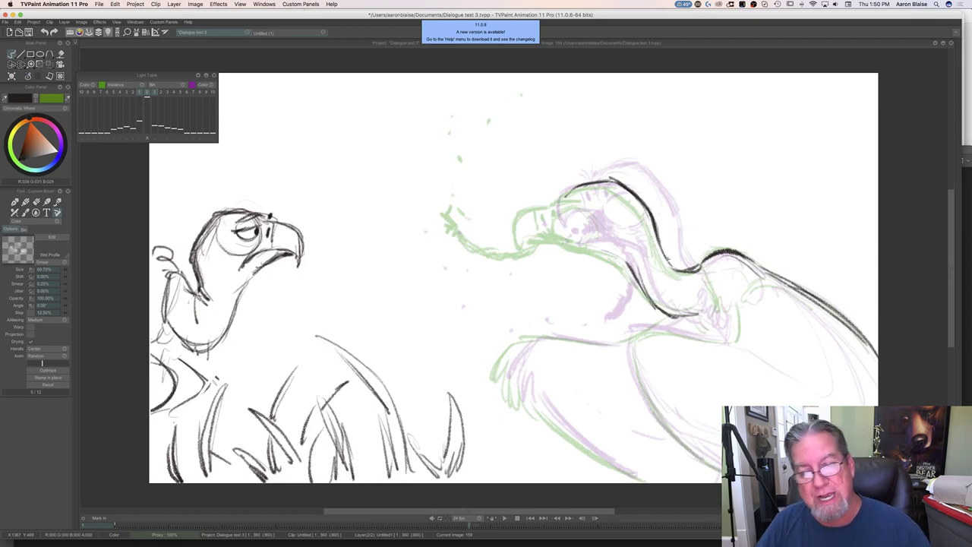
mouse_move(586, 243)
mouse_down()
mouse_move(628, 262)
mouse_move(578, 244)
mouse_up()
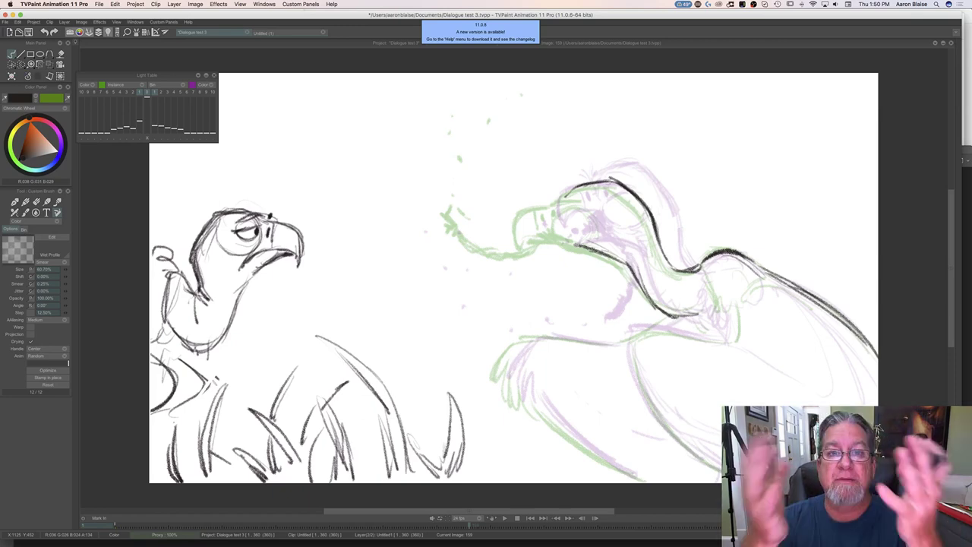
key(Left)
key(Right)
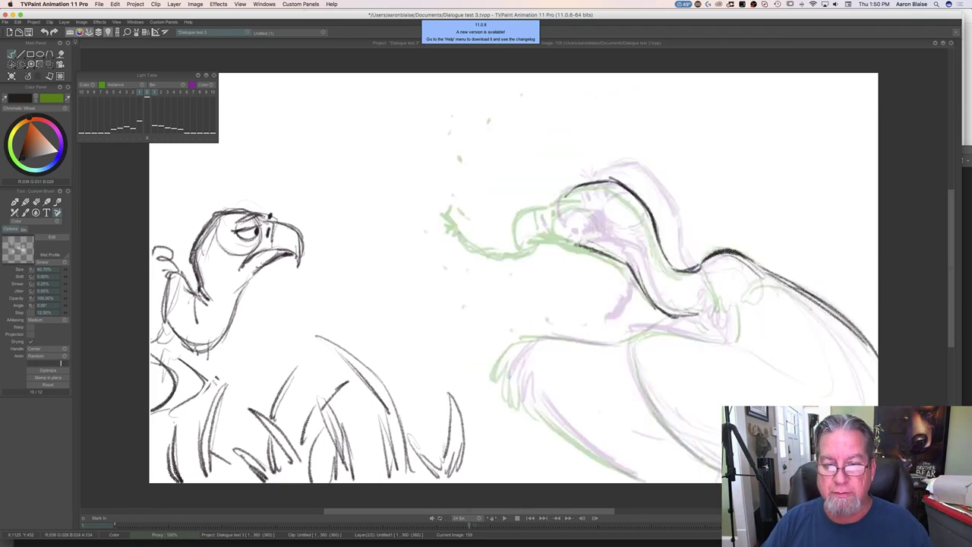
key(Left)
key(Right)
key(Left)
key(Right)
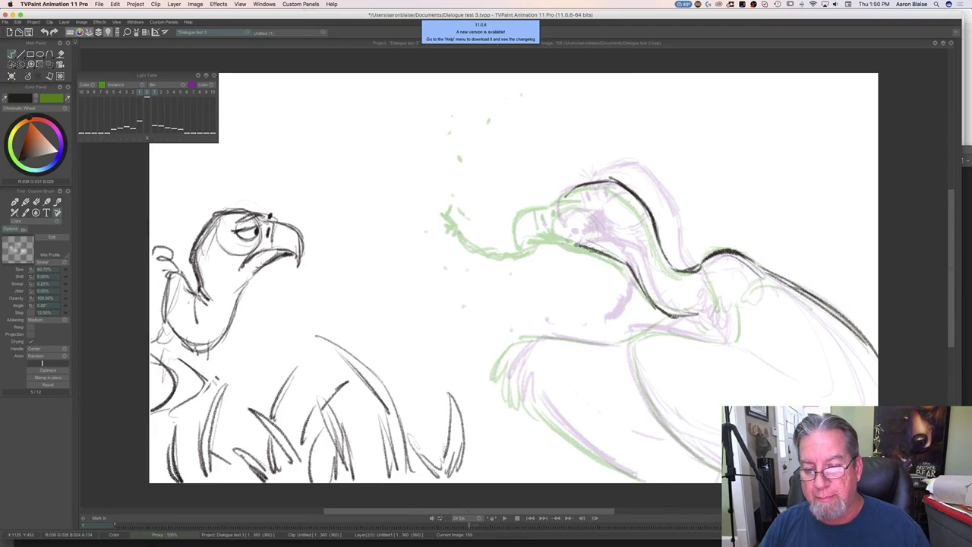
Add a new animation layer at frame 165 and lower the opacity of the vulture drawings' layer.
key(Tab)
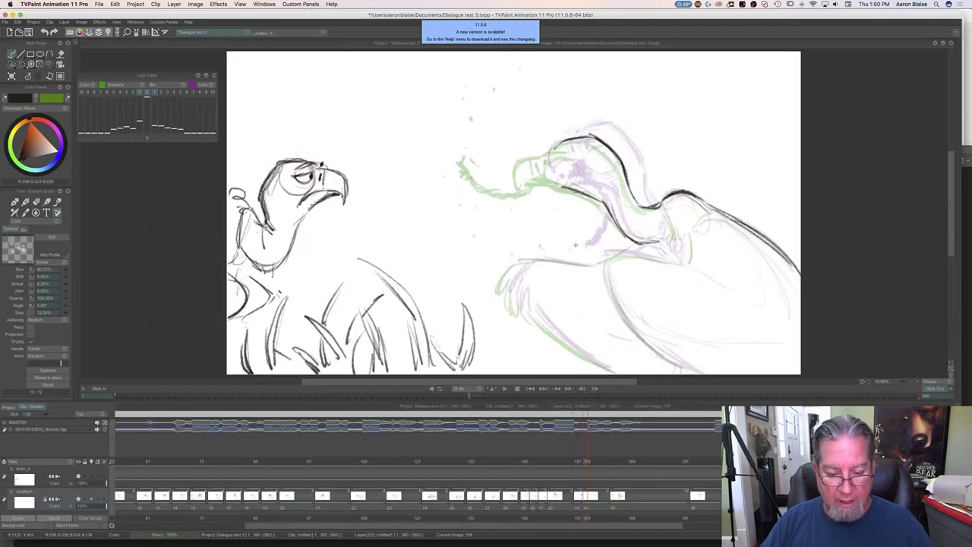
drag(585, 469, 629, 483)
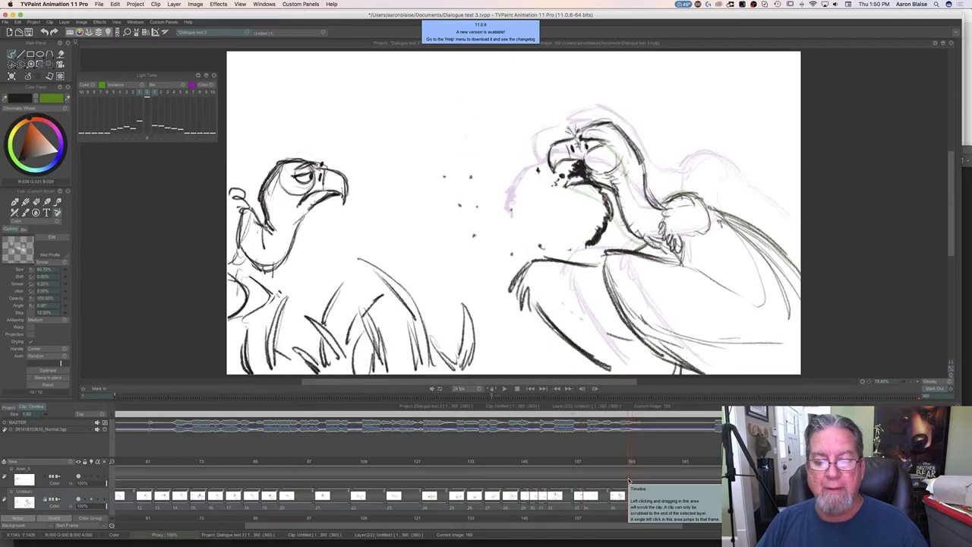
drag(627, 462, 611, 462)
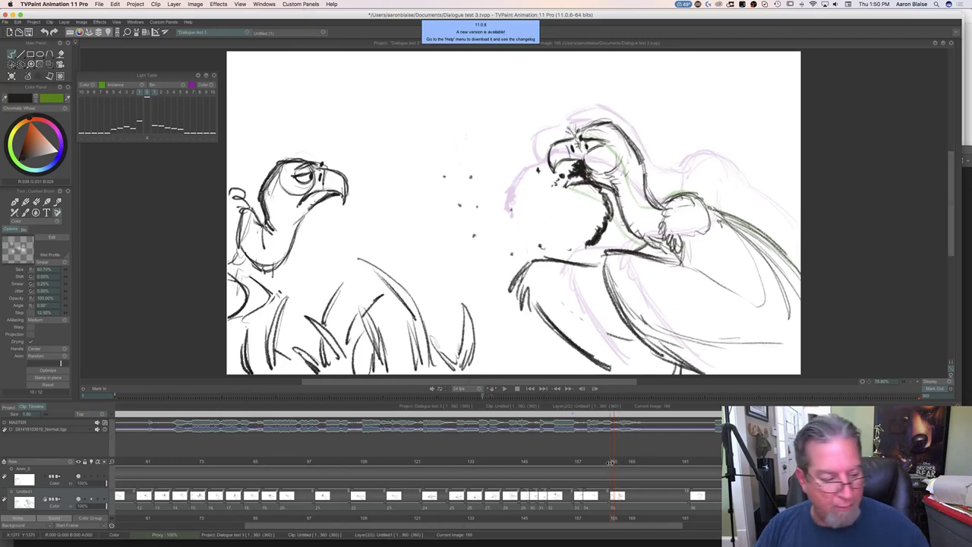
click(70, 462)
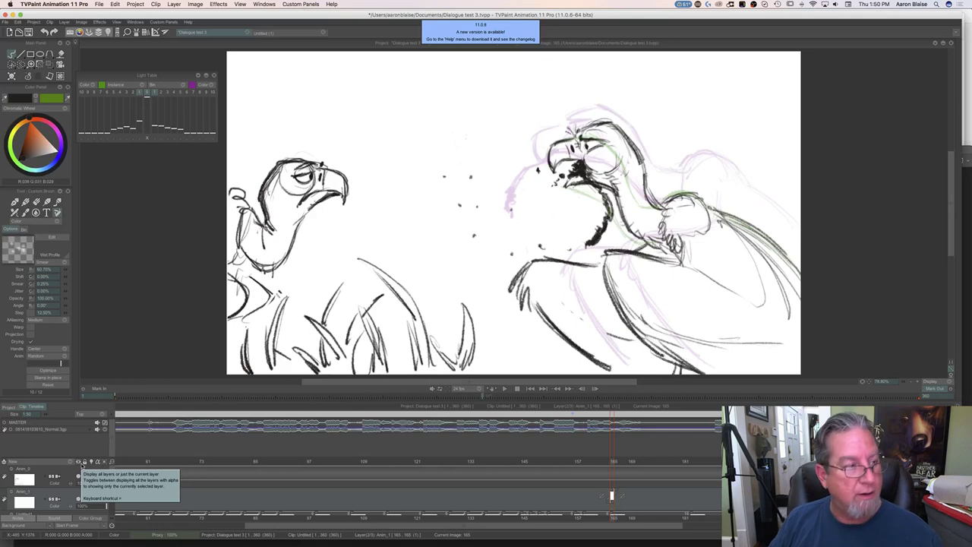
scroll(111, 492, down, 1)
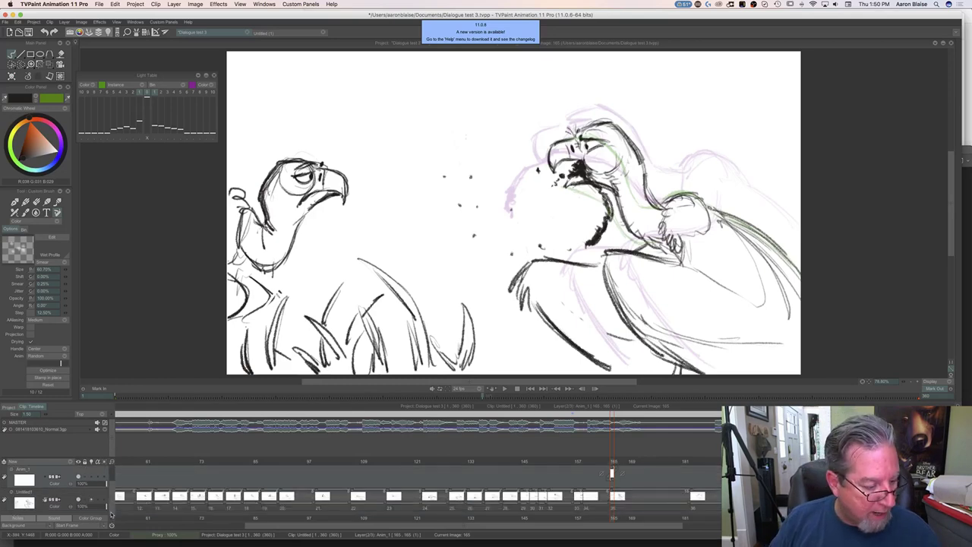
drag(105, 507, 89, 507)
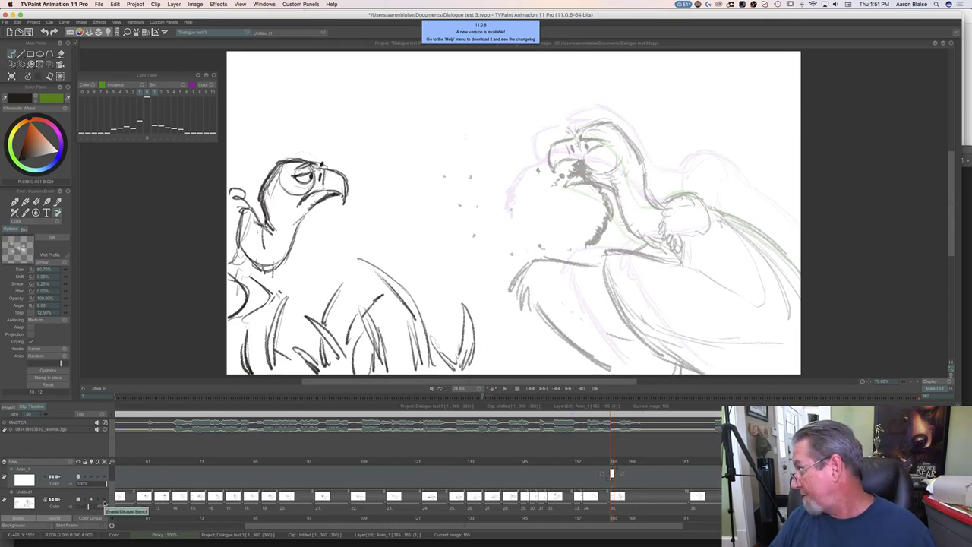
Make the Anim_0 layer active at frame 165 and reduce the brush size.
drag(113, 497, 112, 477)
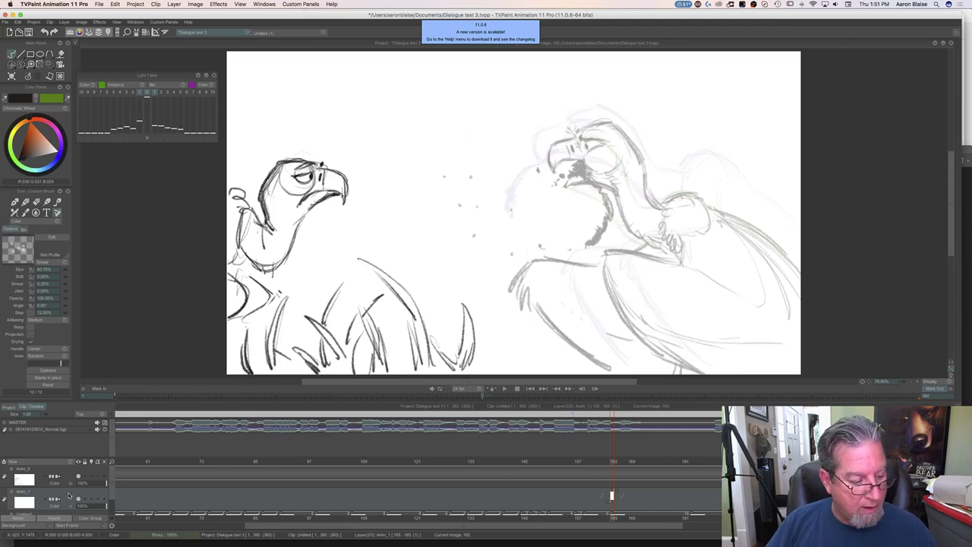
click(67, 475)
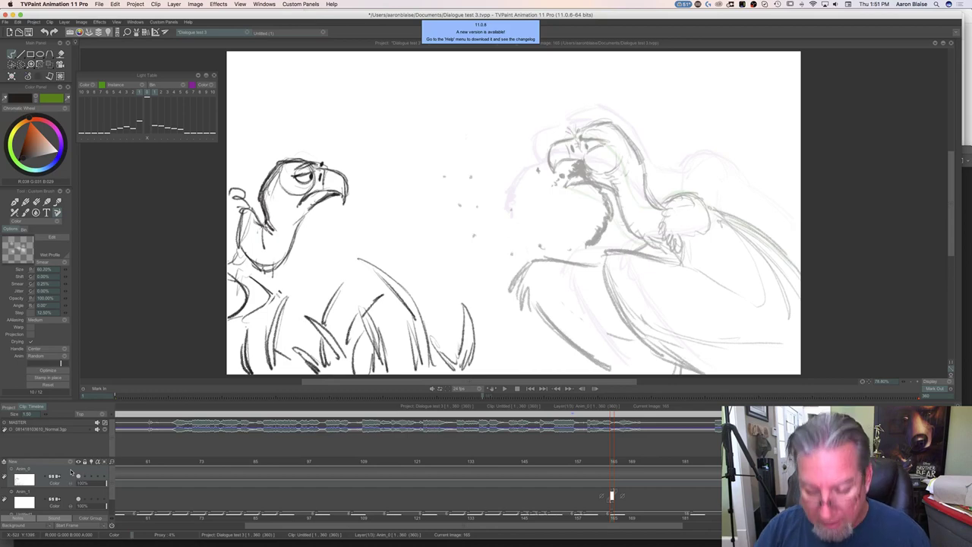
key(Tab)
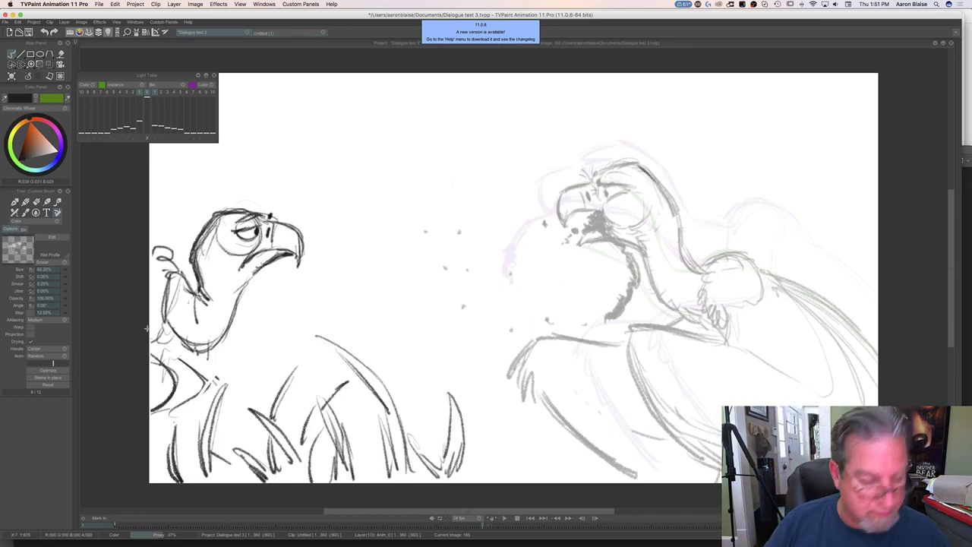
drag(65, 270, 11, 272)
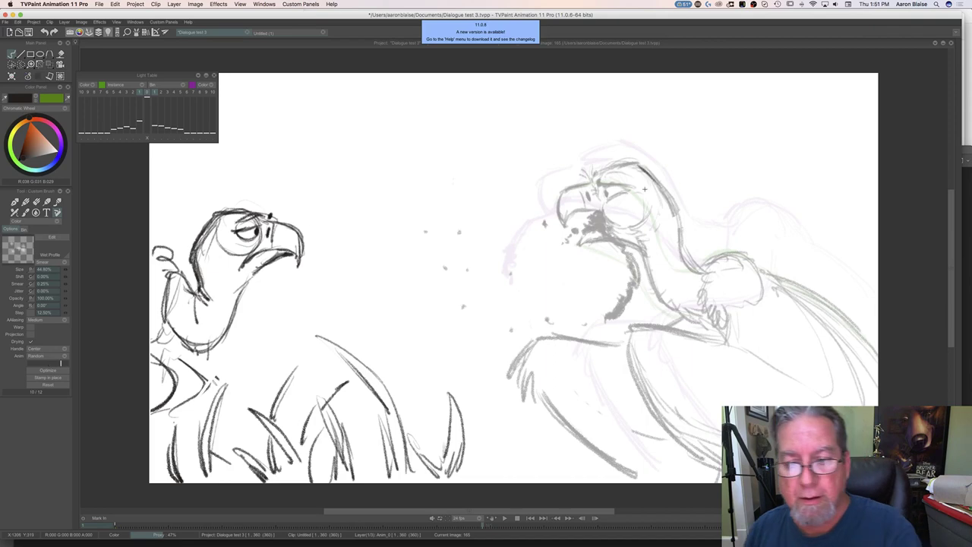
Trace the back of the talking vulture's neck and the top of its head to the brow on frame 165.
mouse_move(642, 169)
mouse_down()
mouse_move(677, 215)
mouse_move(683, 251)
mouse_up()
mouse_move(672, 204)
mouse_down()
mouse_move(683, 259)
mouse_move(708, 274)
mouse_up()
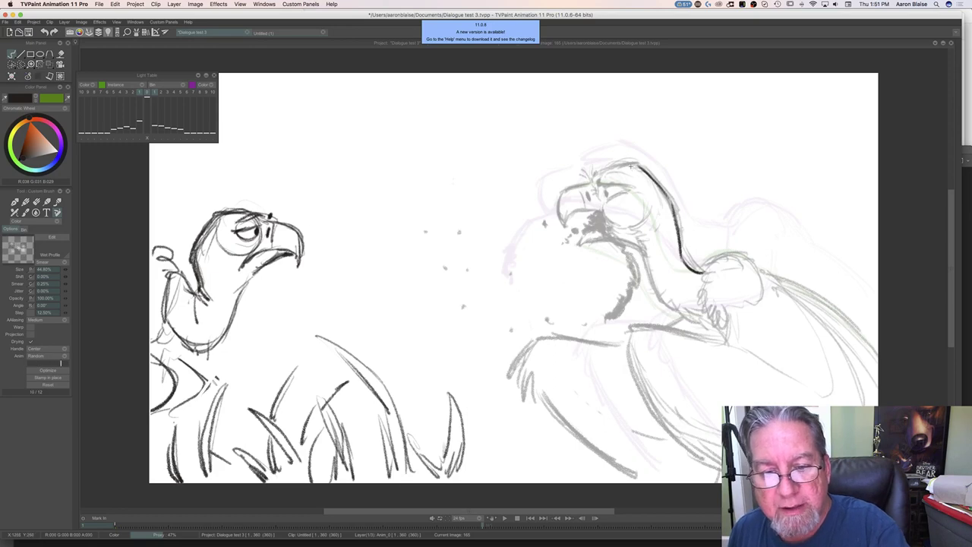
drag(635, 165, 598, 171)
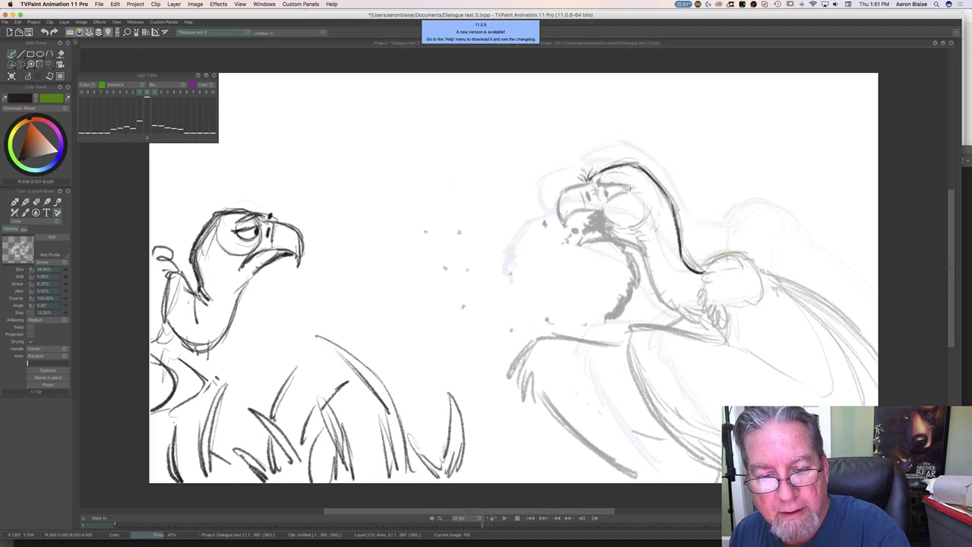
Draw the talking vulture's brow and eye area, including the cheek edge, and its upper beak with the nostril.
drag(623, 184, 599, 193)
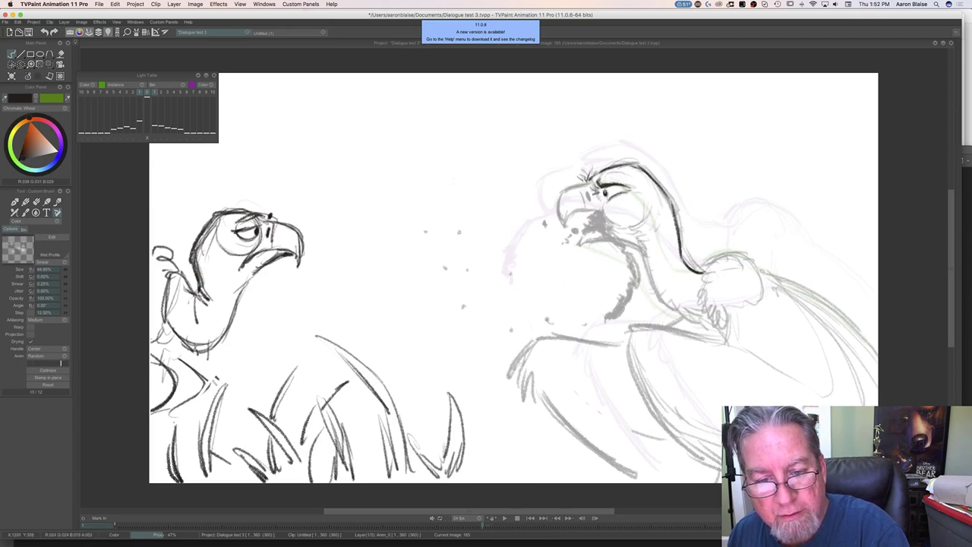
mouse_move(635, 188)
mouse_down()
mouse_move(650, 200)
mouse_move(605, 220)
mouse_up()
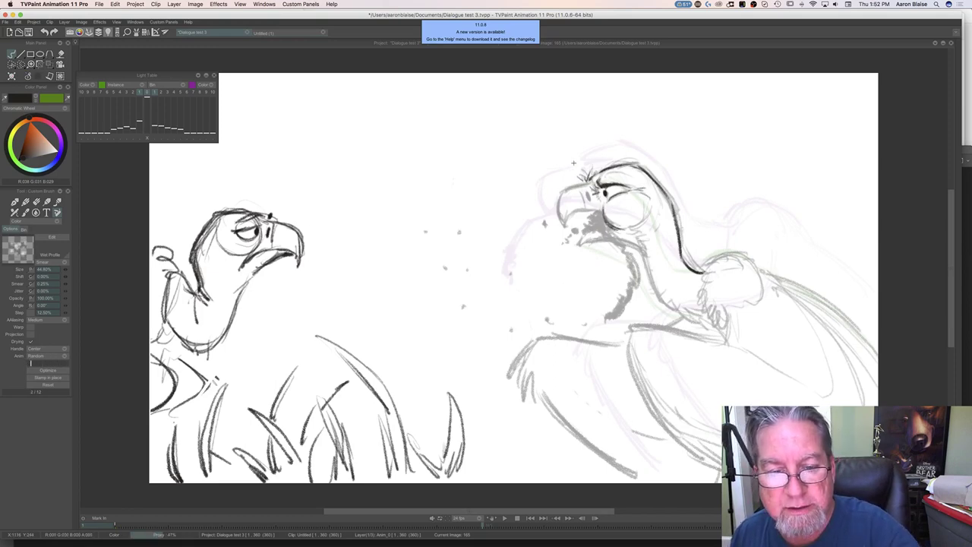
mouse_move(590, 182)
mouse_down()
mouse_move(565, 190)
mouse_move(558, 217)
mouse_move(590, 211)
mouse_up()
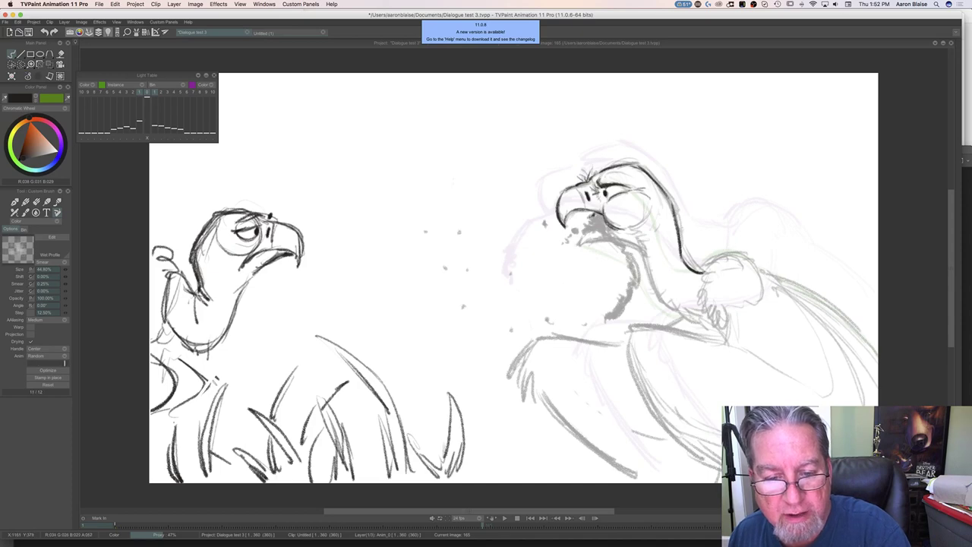
Fill the dark mouth interior and draw the lower beak with the spit and the dark strand trailing below it.
drag(599, 219, 594, 230)
click(575, 231)
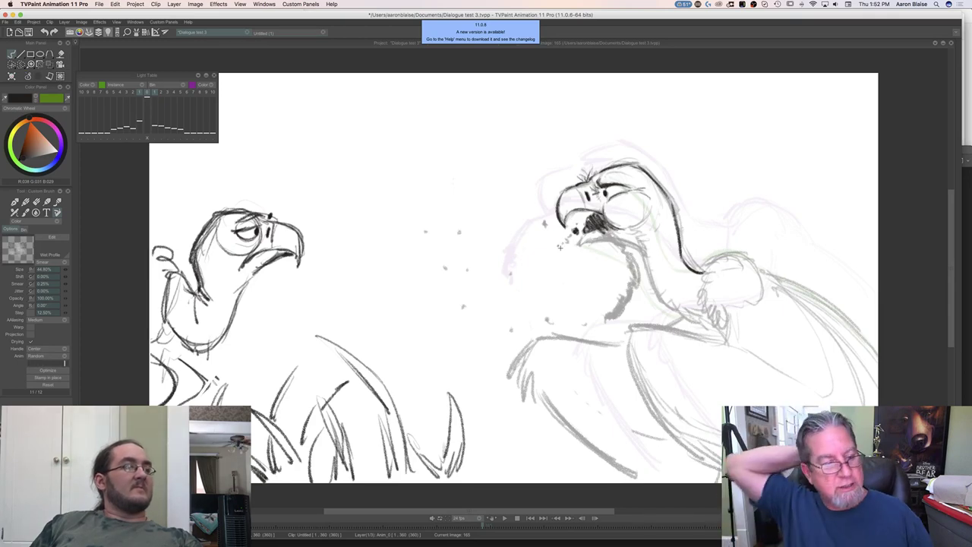
mouse_move(599, 231)
mouse_down()
mouse_move(579, 245)
mouse_move(617, 242)
mouse_move(636, 287)
mouse_move(608, 318)
mouse_up()
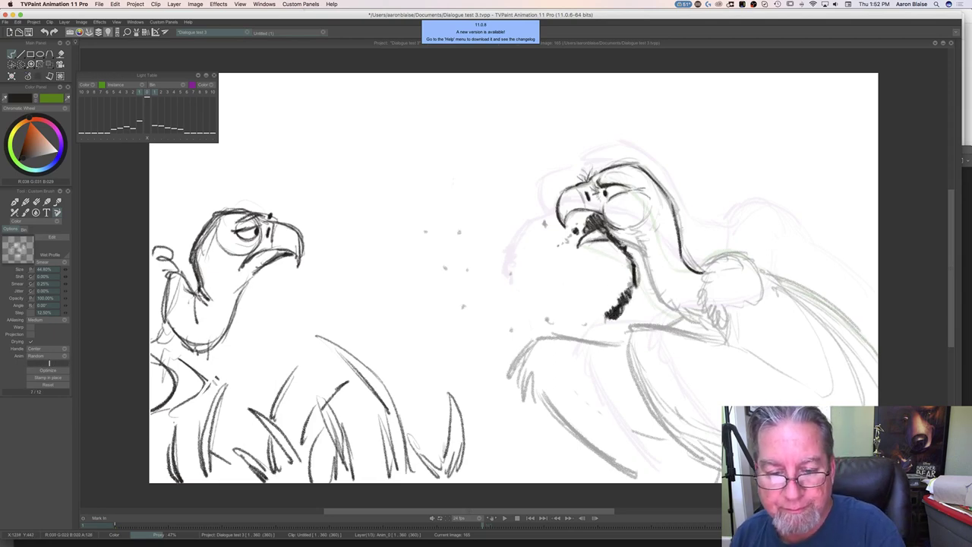
Draw the cheek curve and the front of the neck down to the ruff around the shoulder.
mouse_move(651, 208)
mouse_down()
mouse_move(630, 233)
mouse_move(659, 301)
mouse_up()
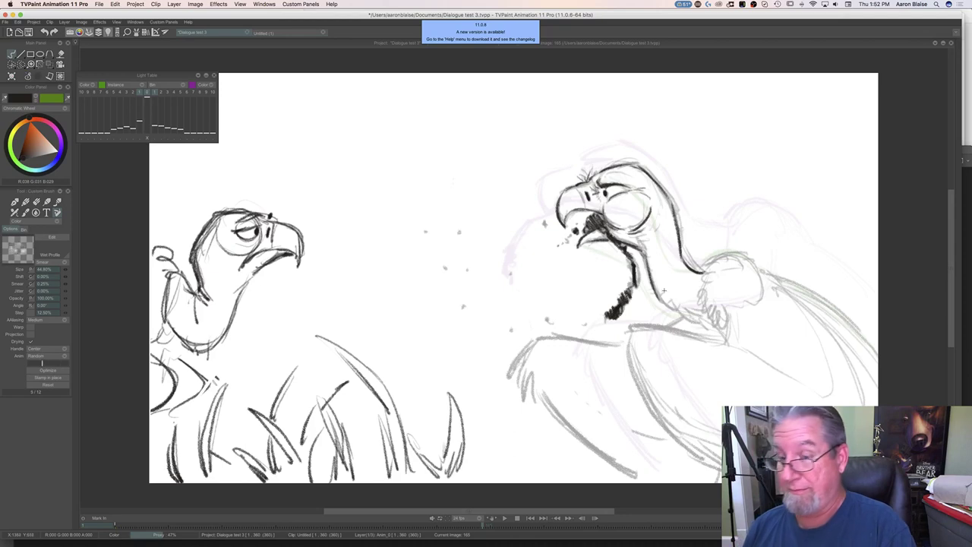
mouse_move(671, 311)
mouse_down()
mouse_move(711, 328)
mouse_move(694, 323)
mouse_up()
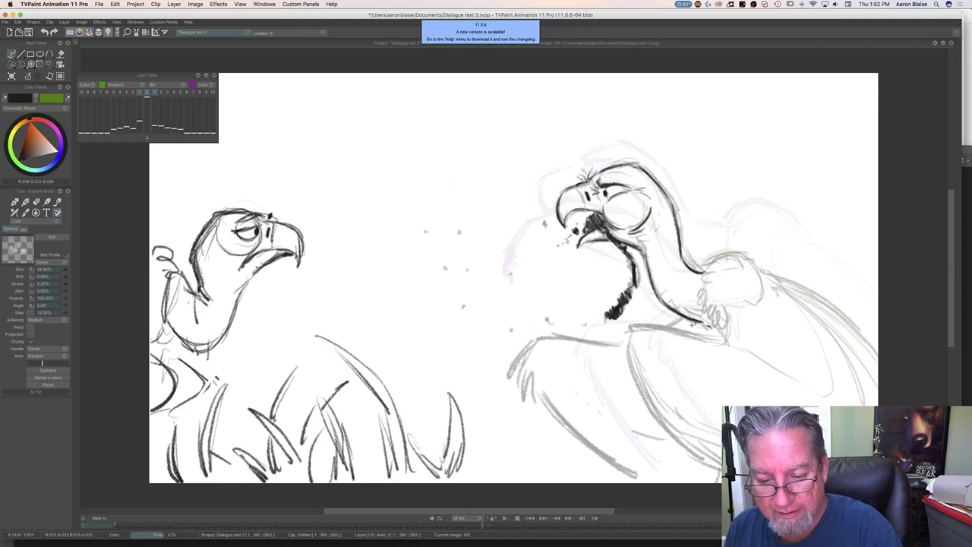
mouse_move(679, 254)
mouse_down()
mouse_move(691, 269)
mouse_move(732, 250)
mouse_move(743, 262)
mouse_move(730, 259)
mouse_move(704, 290)
mouse_move(708, 317)
mouse_move(719, 329)
mouse_move(728, 322)
mouse_up()
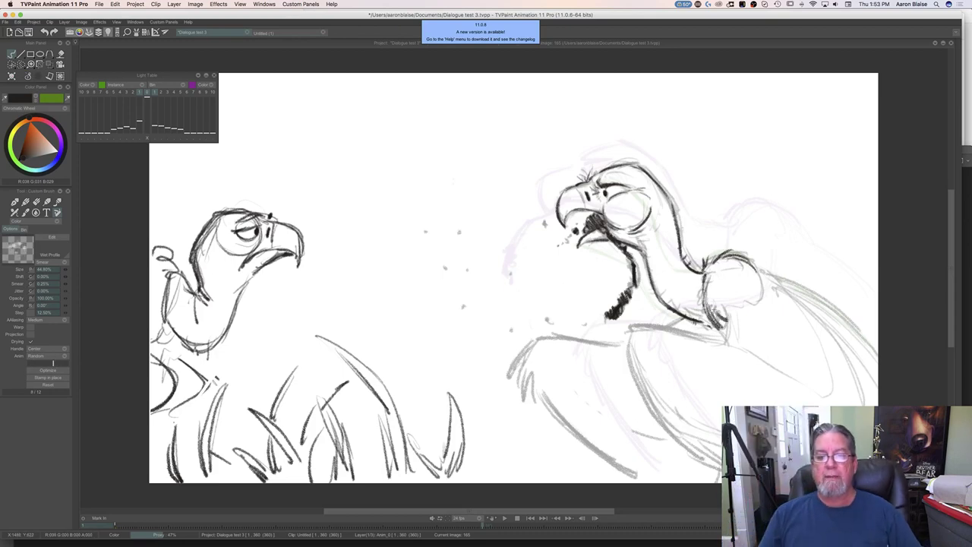
drag(605, 195, 605, 190)
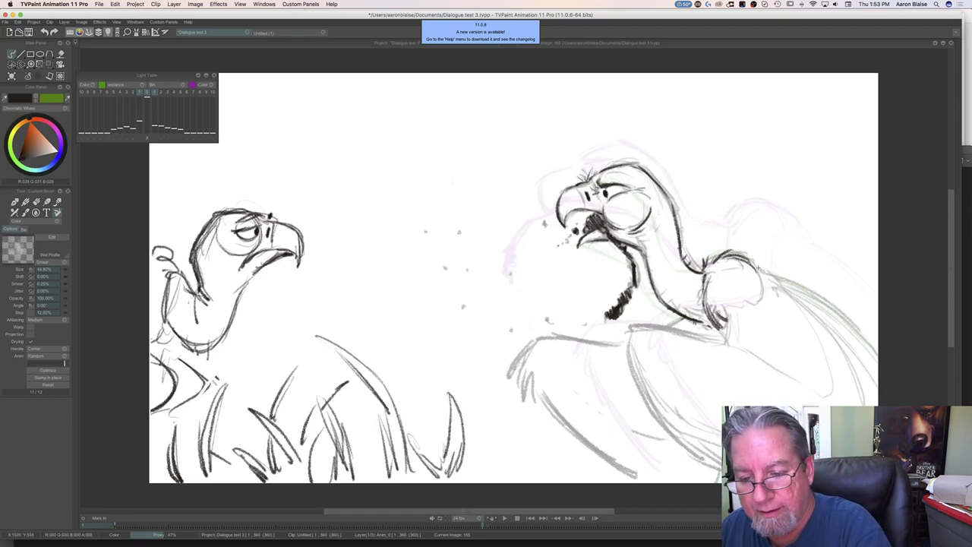
Draw the long outer contour of the back and the near wing's feathered front edge, with short shoulder marks.
mouse_move(762, 272)
mouse_down()
mouse_move(834, 309)
mouse_move(867, 340)
mouse_up()
mouse_move(803, 293)
mouse_down()
mouse_move(881, 363)
mouse_move(807, 293)
mouse_move(761, 270)
mouse_move(887, 365)
mouse_up()
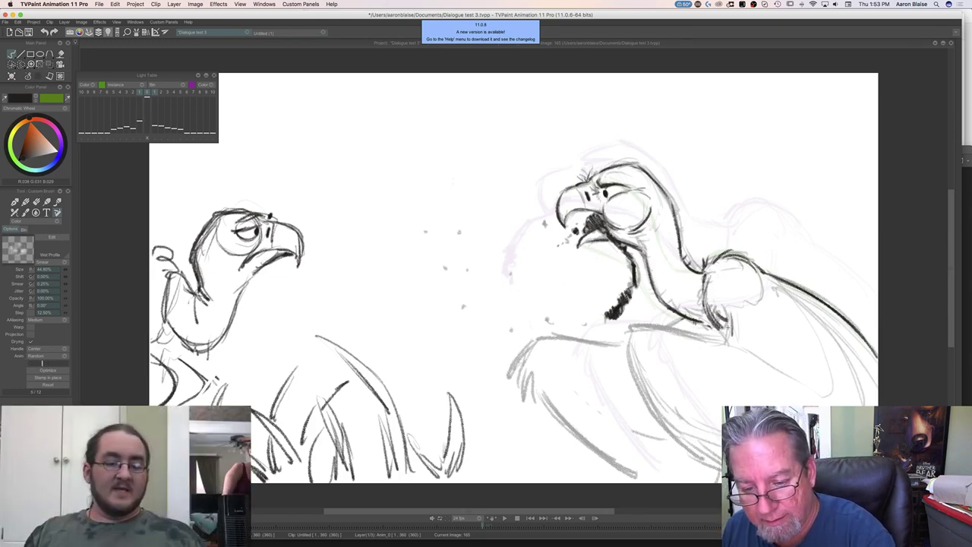
mouse_move(630, 327)
mouse_down()
mouse_move(726, 340)
mouse_move(633, 328)
mouse_move(622, 365)
mouse_up()
mouse_move(627, 360)
mouse_down()
mouse_move(621, 369)
mouse_move(635, 403)
mouse_up()
mouse_move(643, 404)
mouse_down()
mouse_move(639, 367)
mouse_move(643, 404)
mouse_move(717, 471)
mouse_up()
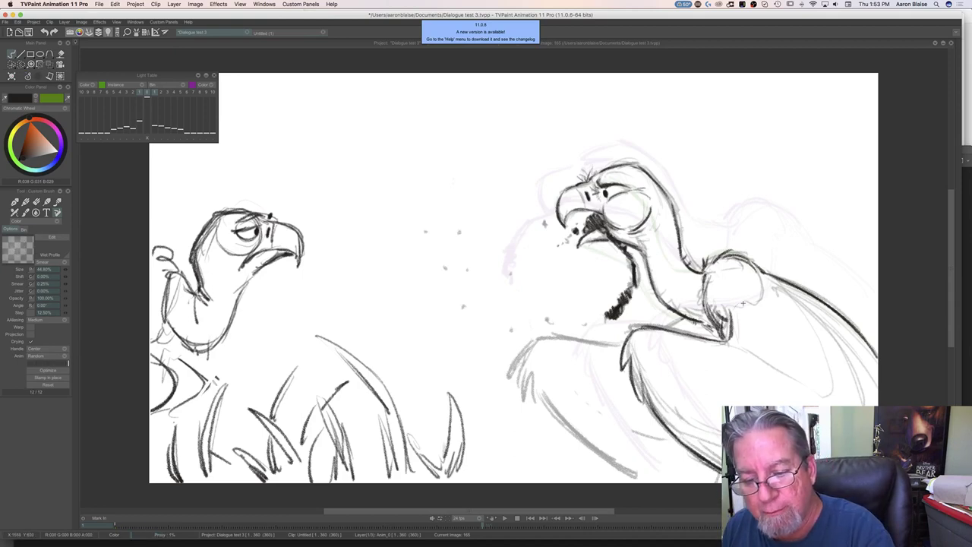
drag(745, 290, 757, 302)
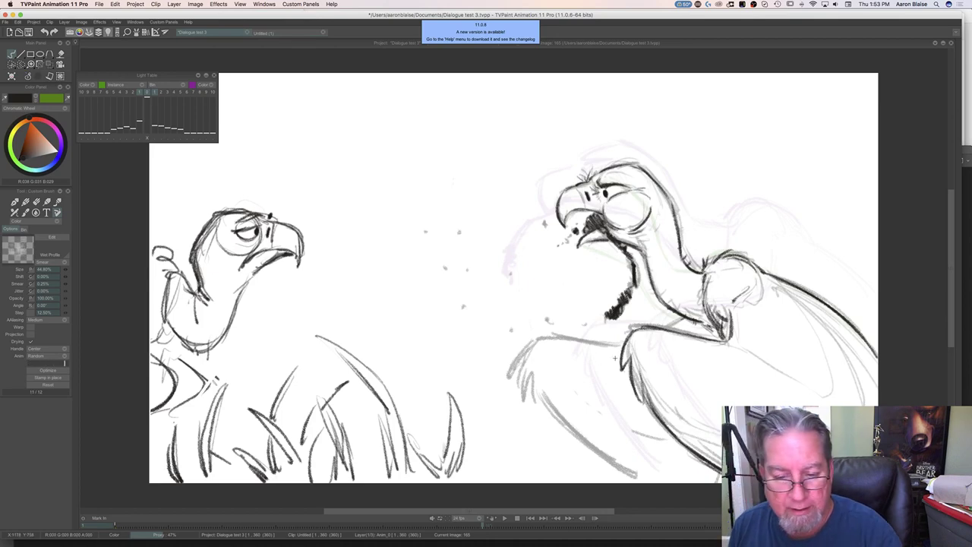
Draw the far wing's upper contour and its feathered edge down to the bottom of the drawing.
mouse_move(676, 322)
mouse_down()
mouse_move(607, 344)
mouse_move(625, 344)
mouse_move(530, 341)
mouse_move(515, 383)
mouse_move(532, 406)
mouse_up()
mouse_move(530, 372)
mouse_down()
mouse_move(538, 409)
mouse_move(586, 448)
mouse_up()
drag(552, 410, 640, 477)
drag(597, 452, 650, 483)
drag(581, 430, 602, 450)
mouse_move(537, 384)
mouse_down()
mouse_move(550, 418)
mouse_move(587, 440)
mouse_up()
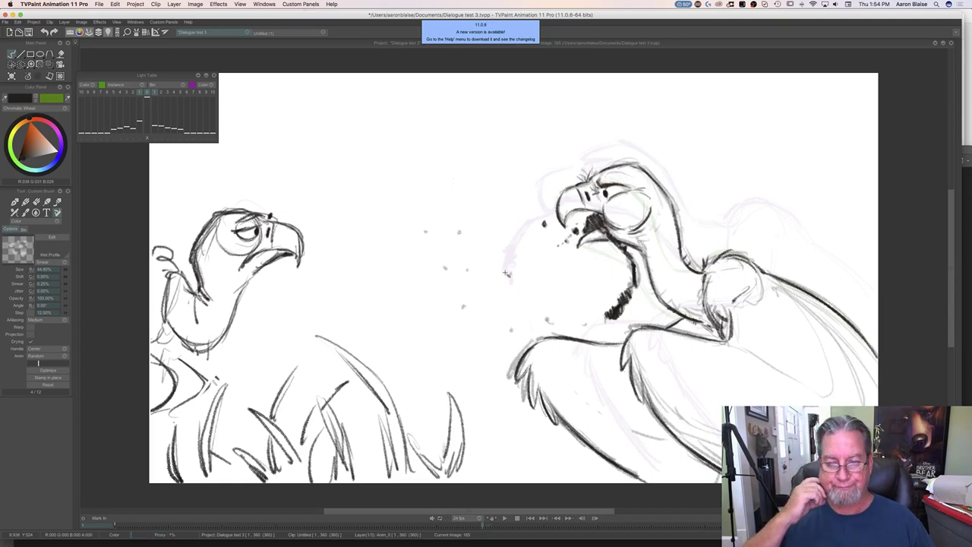
Dot in the spit droplets flying in front of the beak and reinforce the near wing's feather edge.
click(458, 233)
click(584, 325)
click(550, 320)
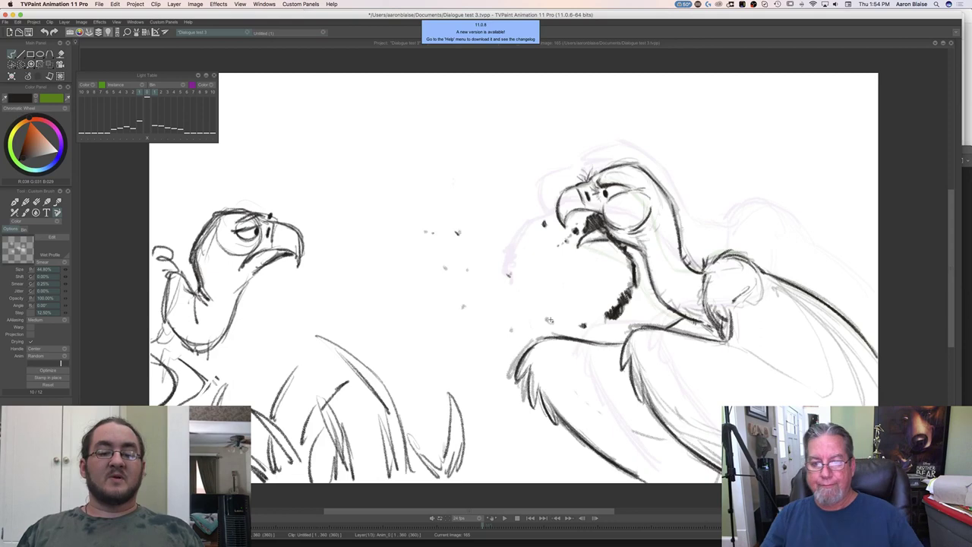
click(549, 320)
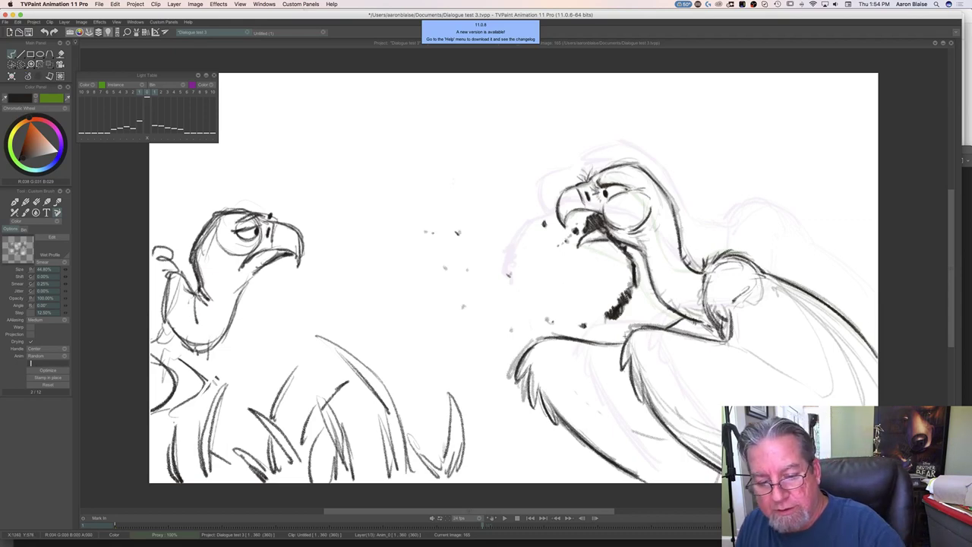
mouse_move(633, 373)
mouse_down()
mouse_move(643, 406)
mouse_move(644, 380)
mouse_move(669, 427)
mouse_up()
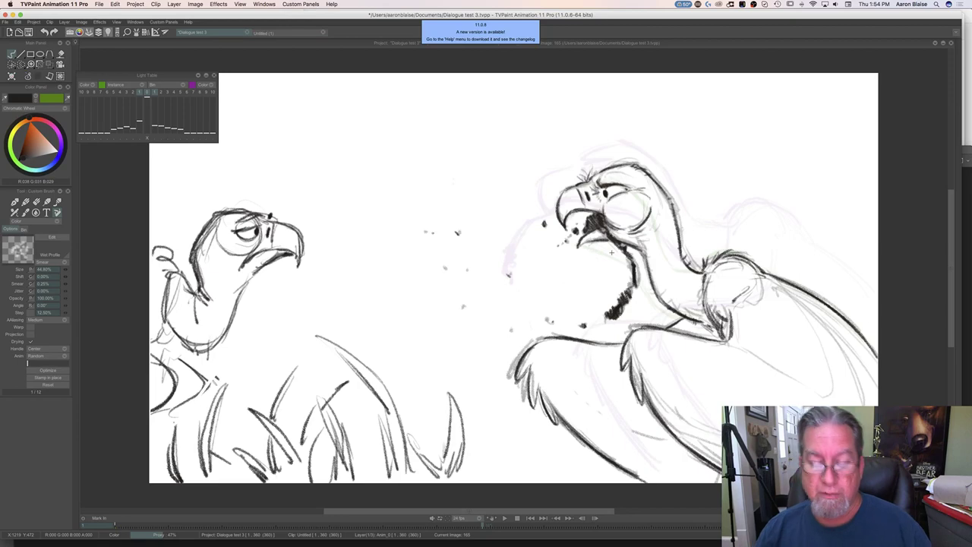
Check the layers in the timeline, hide it again and play the animation to review the frame 165 drawing.
key(Tab)
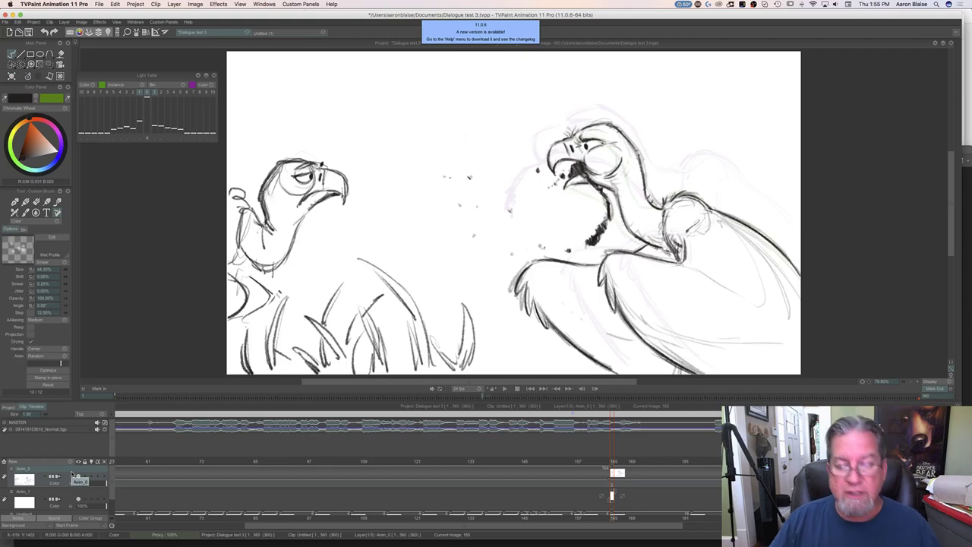
key(Tab)
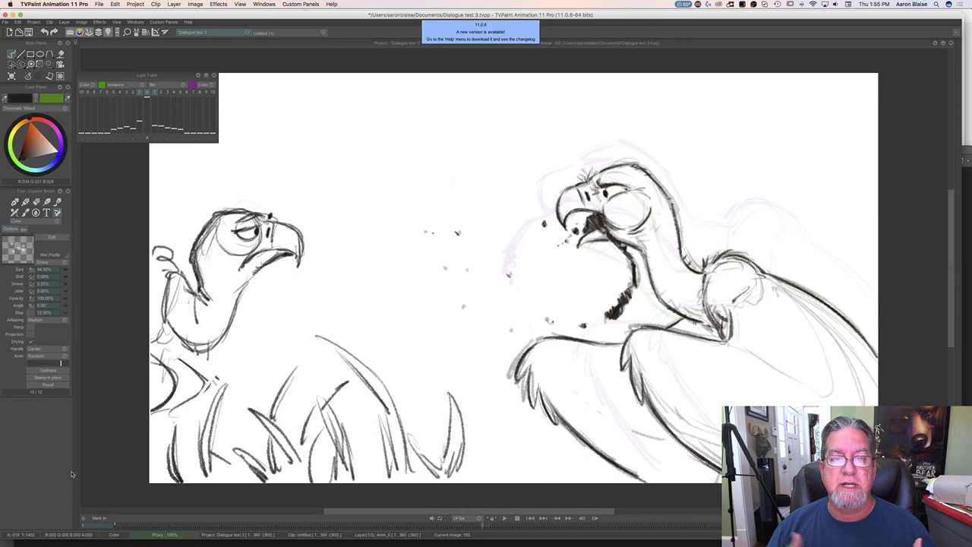
click(505, 518)
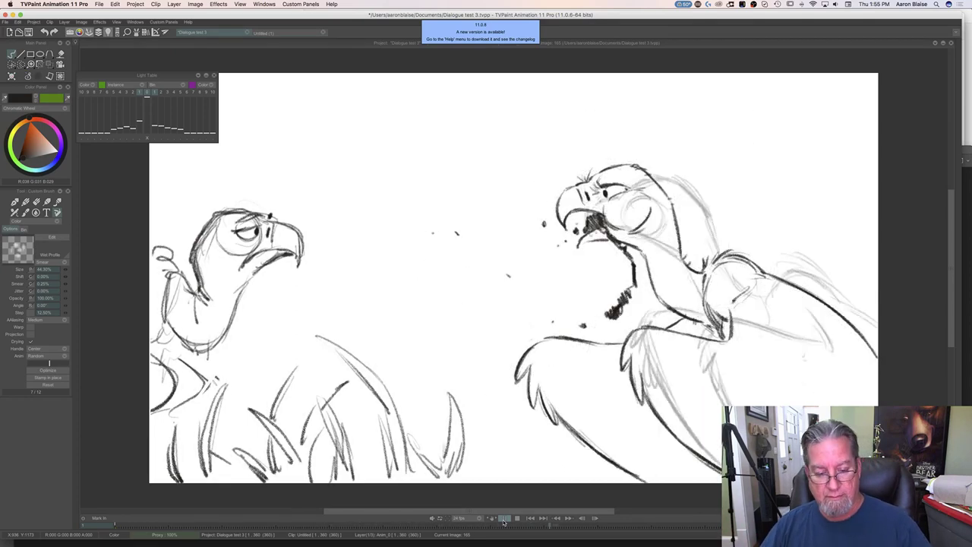
Stop the playback, show the timeline and delete the blank Anim_1 layer.
click(518, 521)
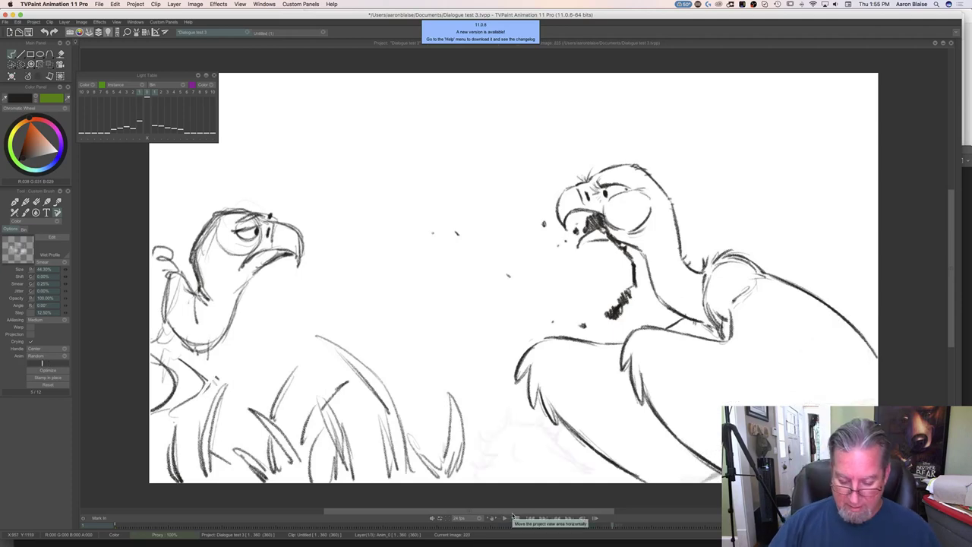
key(Tab)
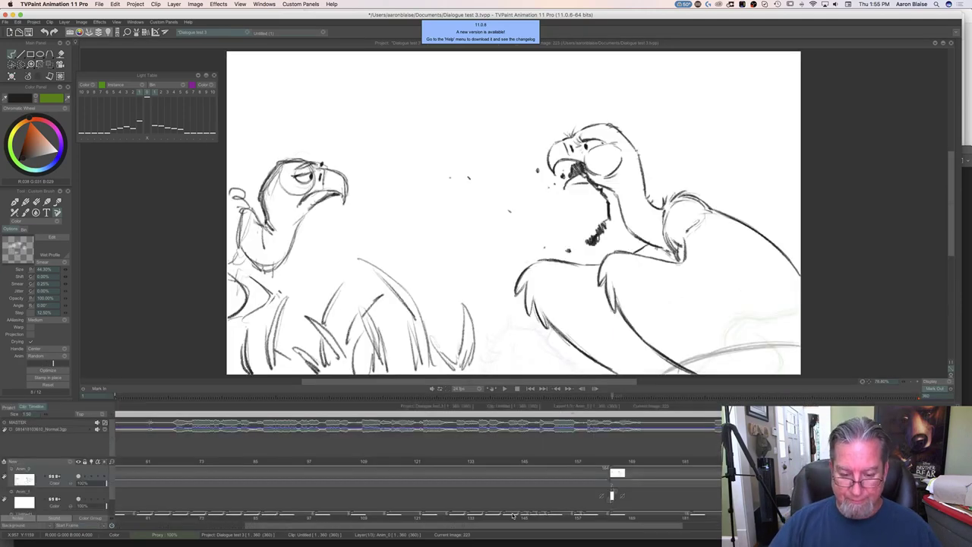
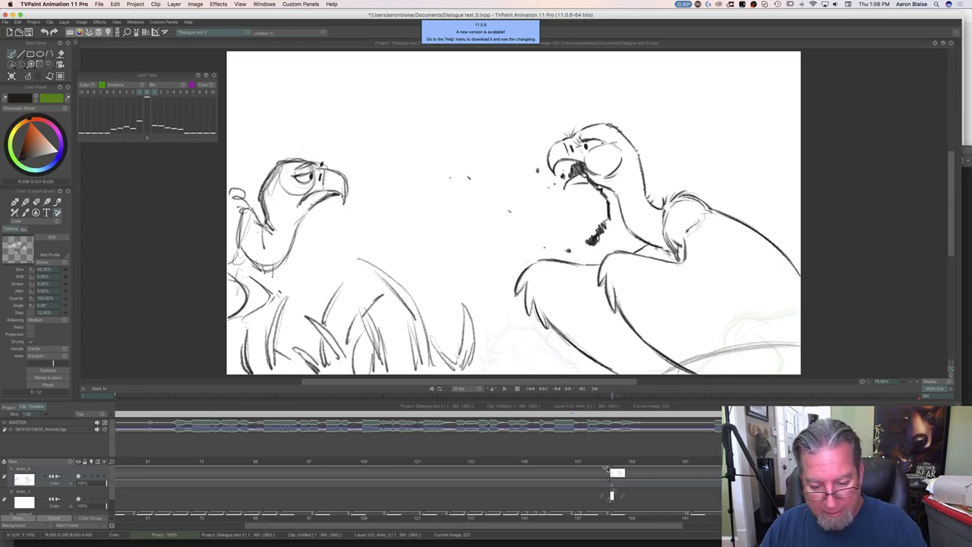
click(613, 462)
click(79, 495)
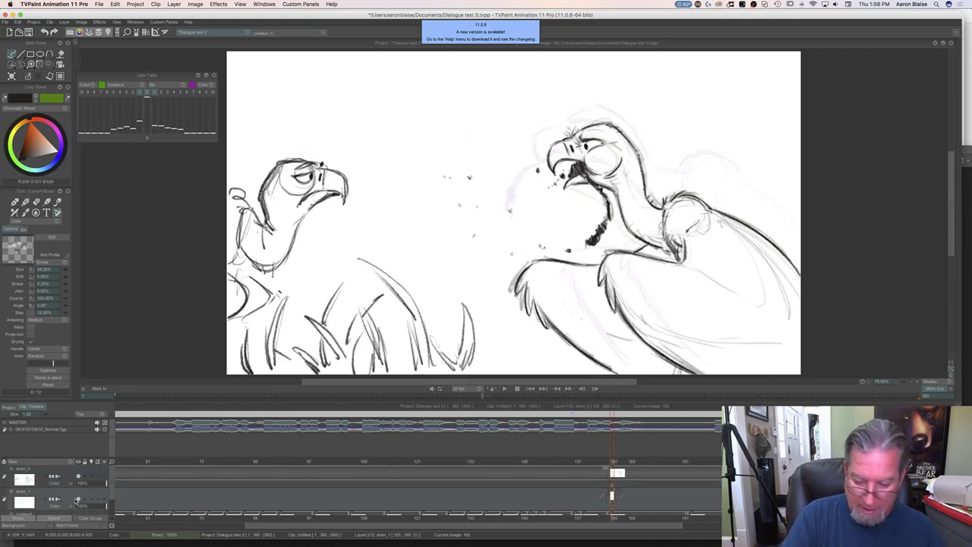
key(Delete)
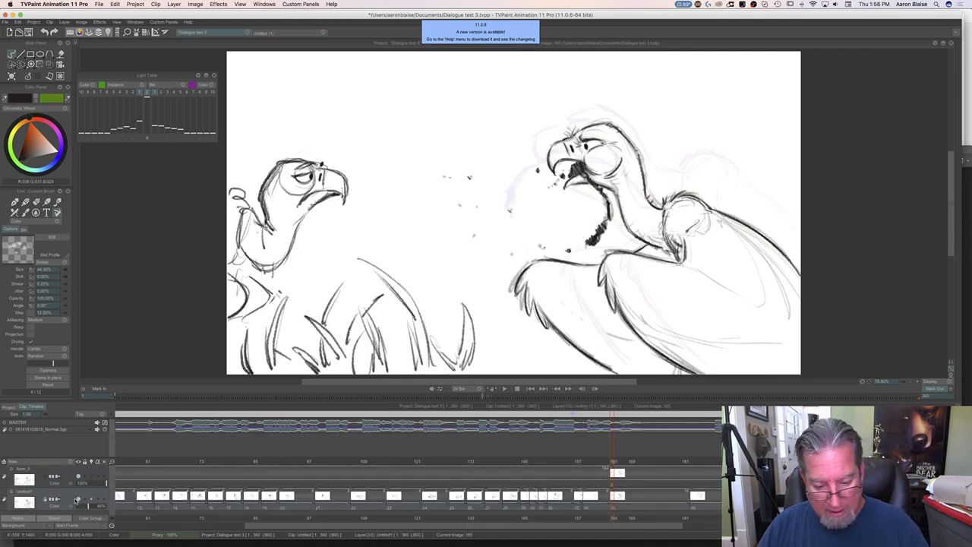
Remove the Anim_2 drawing at frame 165 and set the opacity of the rough animation layer beneath it to 100%.
drag(544, 529, 421, 521)
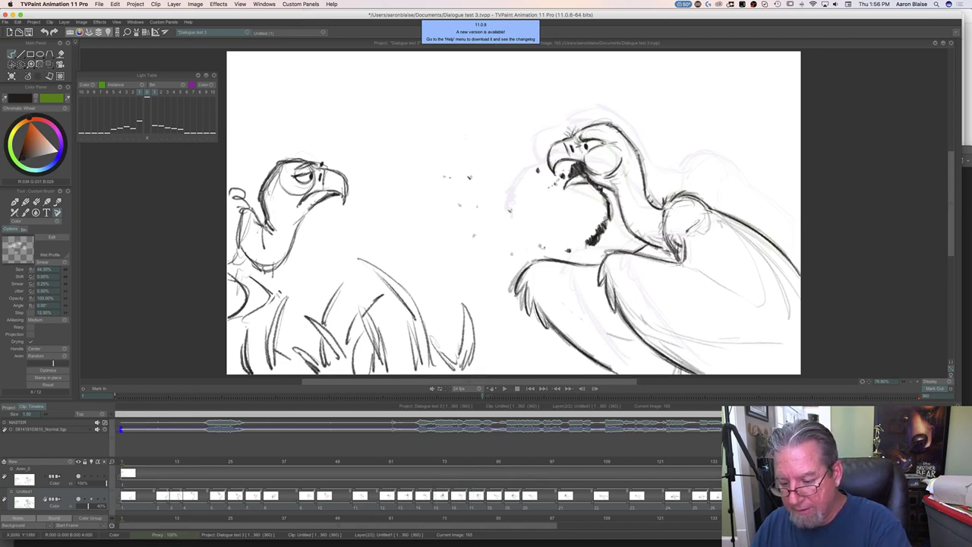
drag(499, 525, 817, 525)
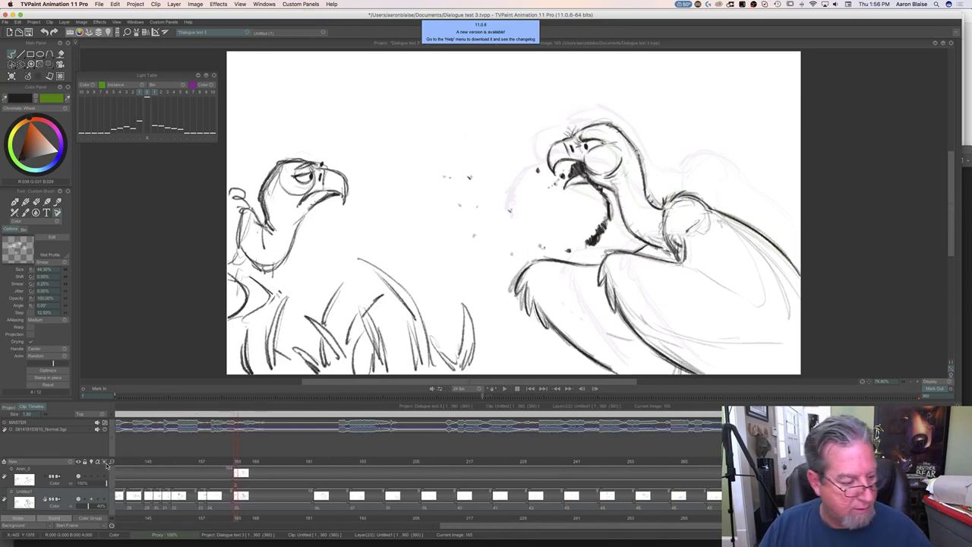
drag(111, 464, 108, 464)
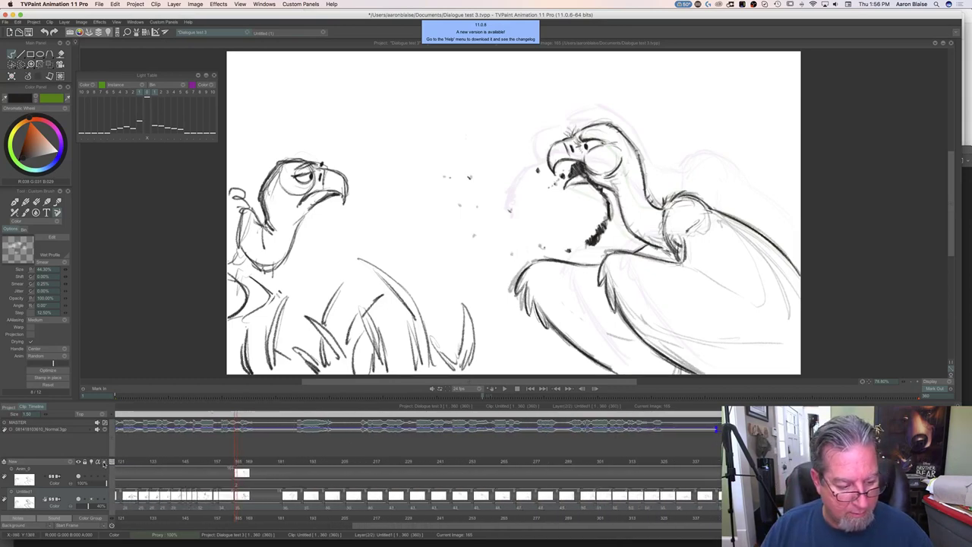
drag(236, 469, 756, 469)
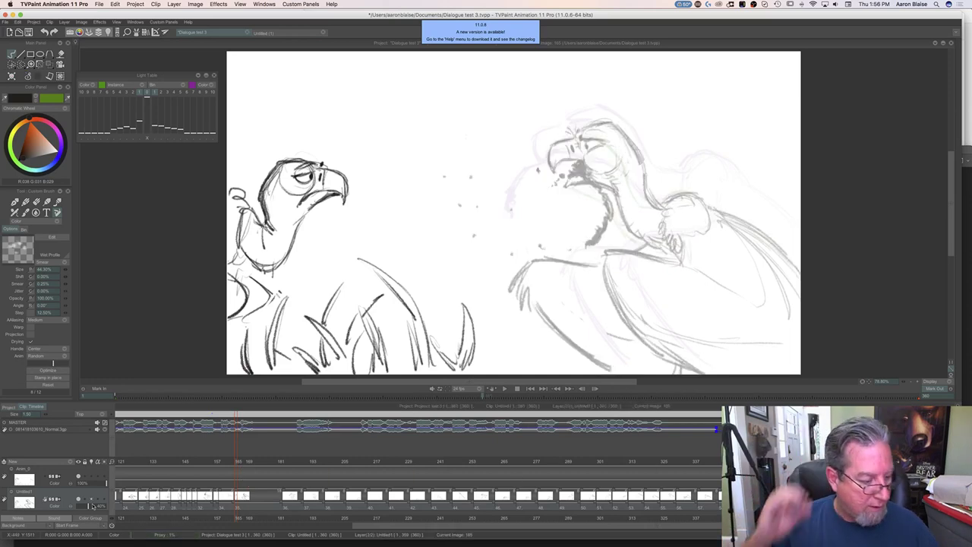
drag(89, 506, 133, 518)
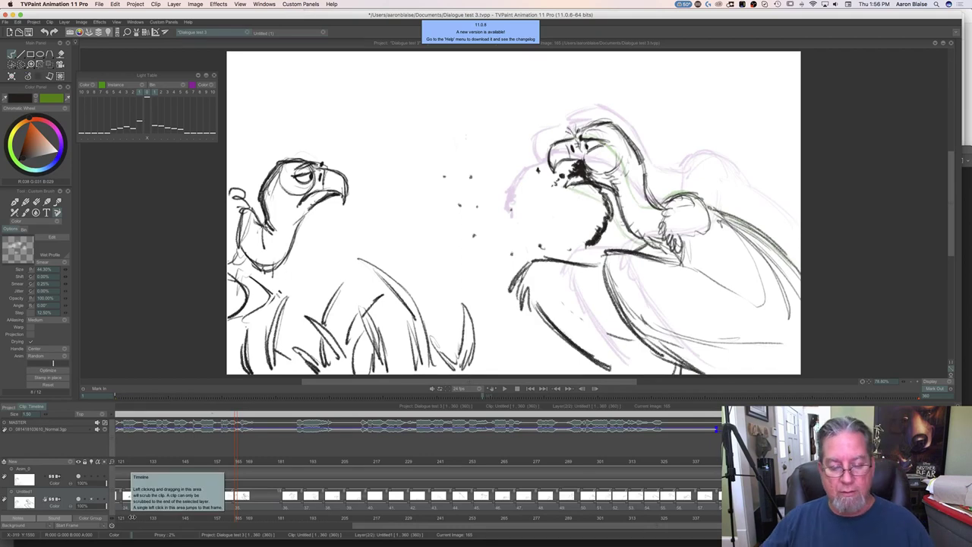
Play the rough animation from the start of the clip with its audio to review the motion.
scroll(156, 518, left, 10)
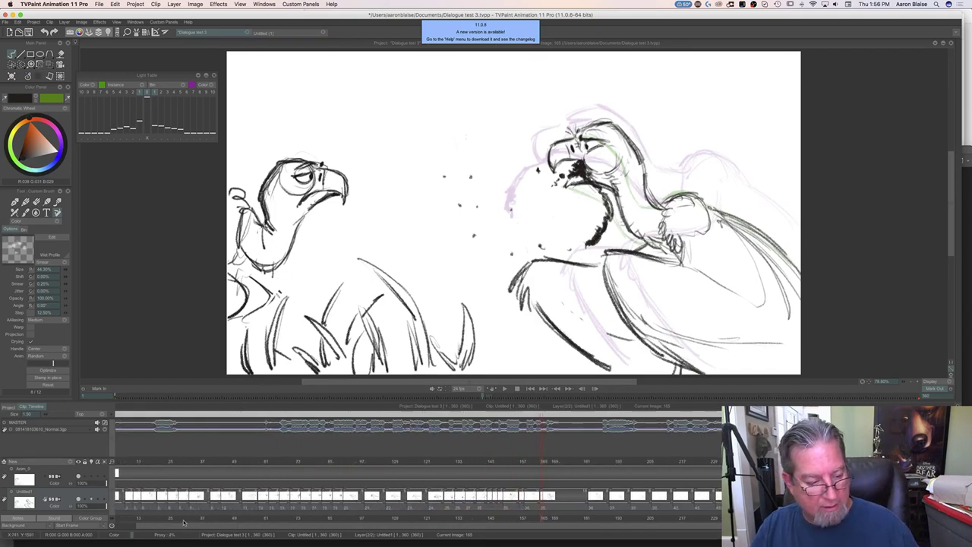
click(504, 389)
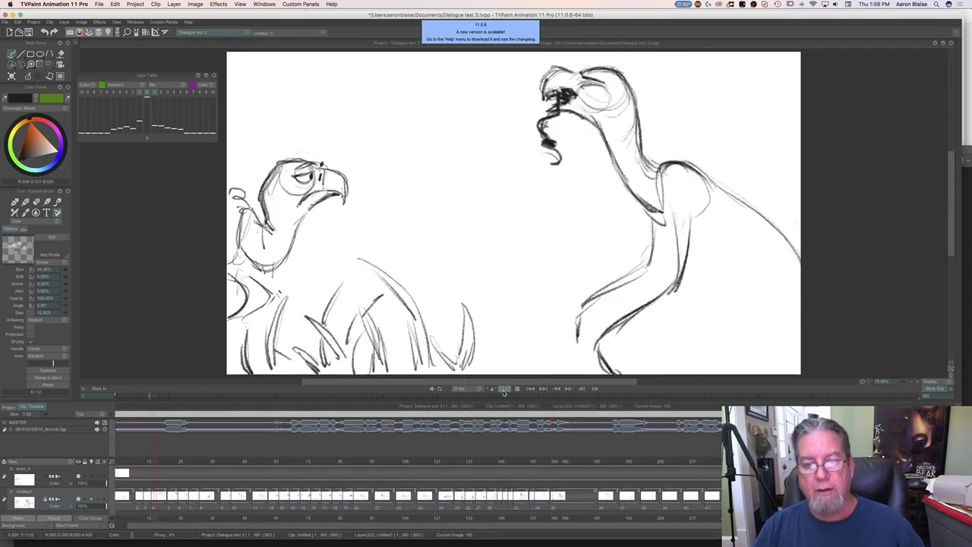
click(517, 389)
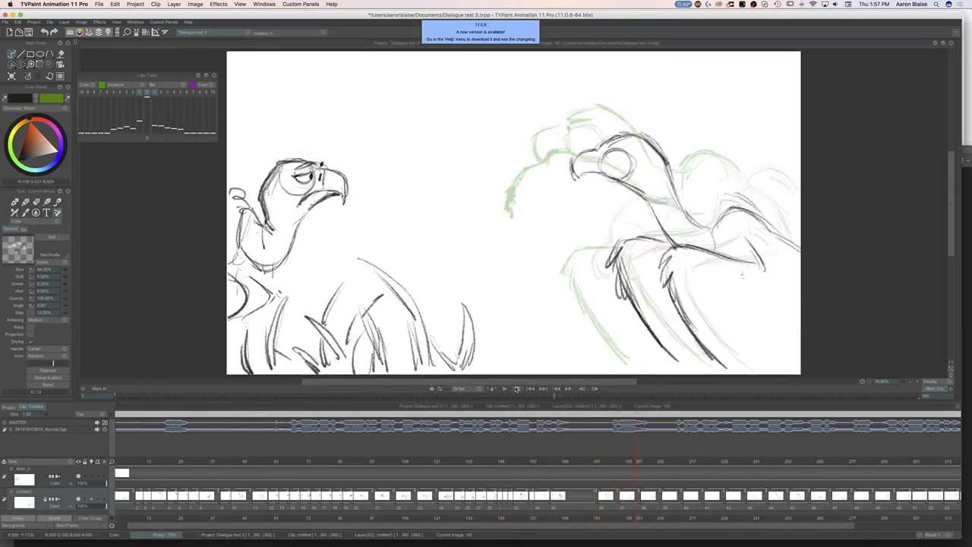
Go to the unfinished inbetween near frame 160, enlarge the canvas view and draw the vulture's upper beak, comparing it with the neighbouring drawings.
mouse_move(636, 462)
mouse_down()
mouse_move(500, 471)
mouse_move(539, 469)
mouse_up()
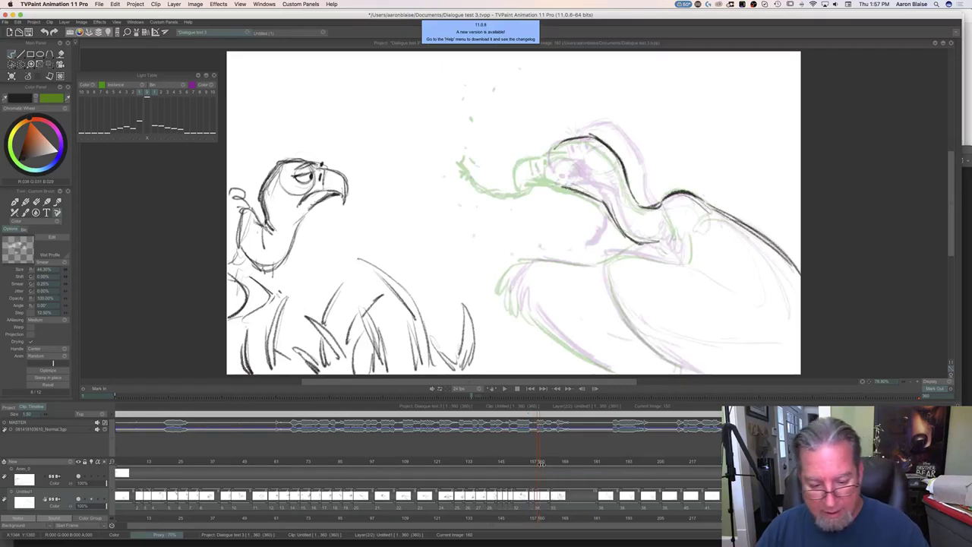
drag(539, 461, 539, 465)
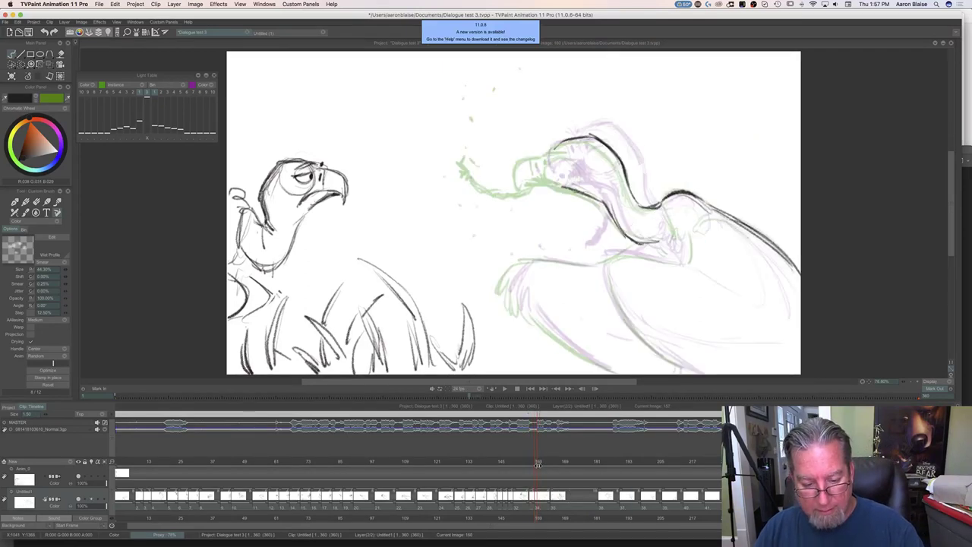
key(Tab)
key(Left)
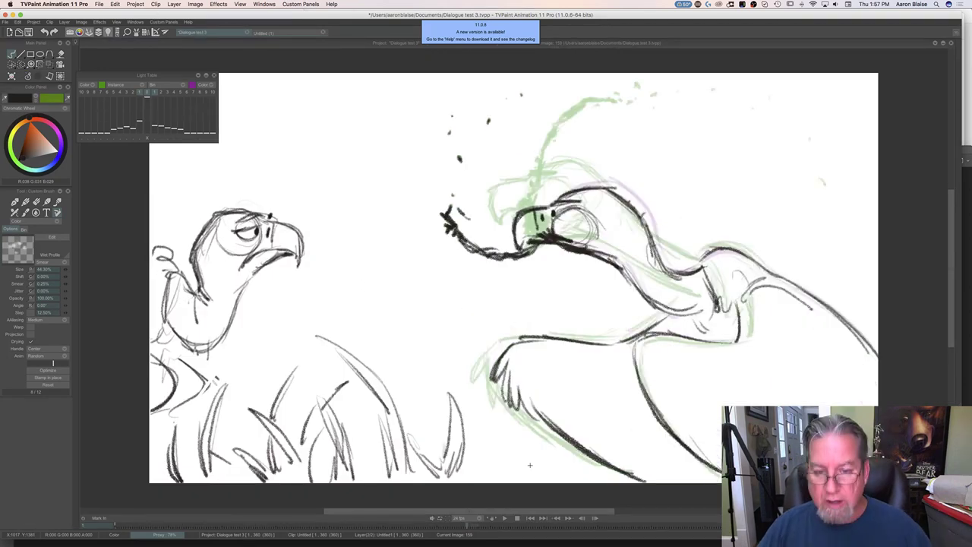
key(Right)
key(Right)
key(Left)
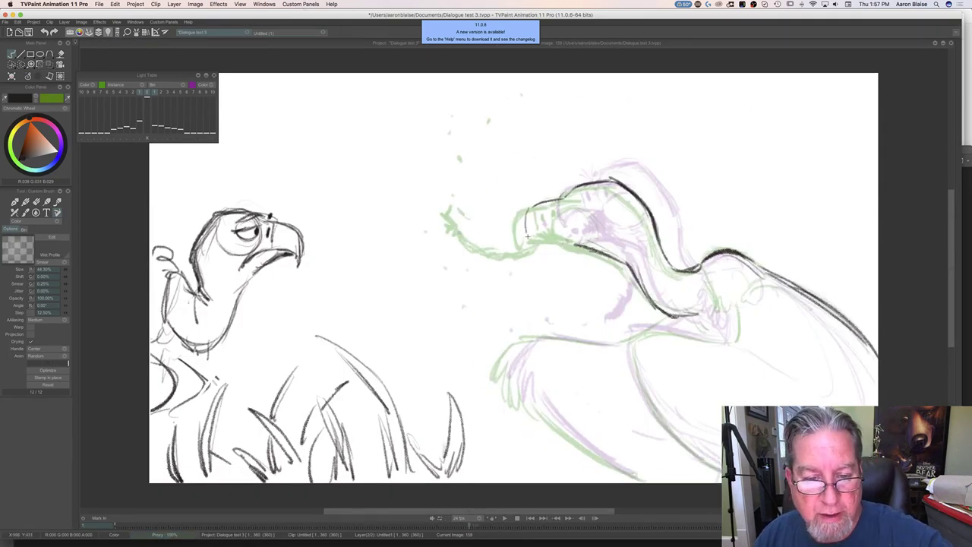
key(Right)
key(Left)
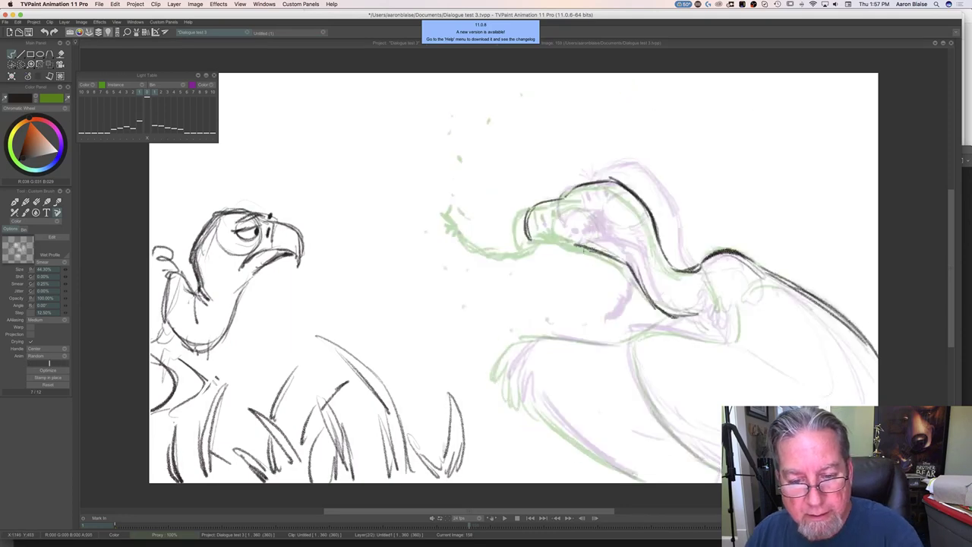
Redraw the front of the vulture's lower jaw line further down to open the mouth, checking it against the adjacent drawings.
drag(578, 245, 612, 258)
key(Left)
key(Right)
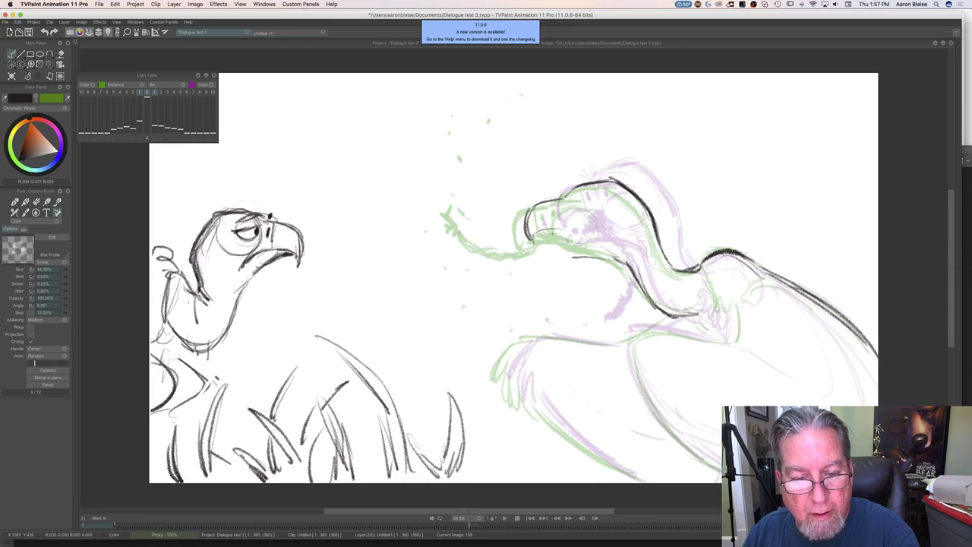
key(Right)
key(Left)
Fill the inside of the vulture's mouth with black and draw the pointed tip of the lower beak.
mouse_move(587, 238)
mouse_down()
mouse_move(564, 239)
mouse_move(569, 247)
mouse_up()
key(Right)
key(Left)
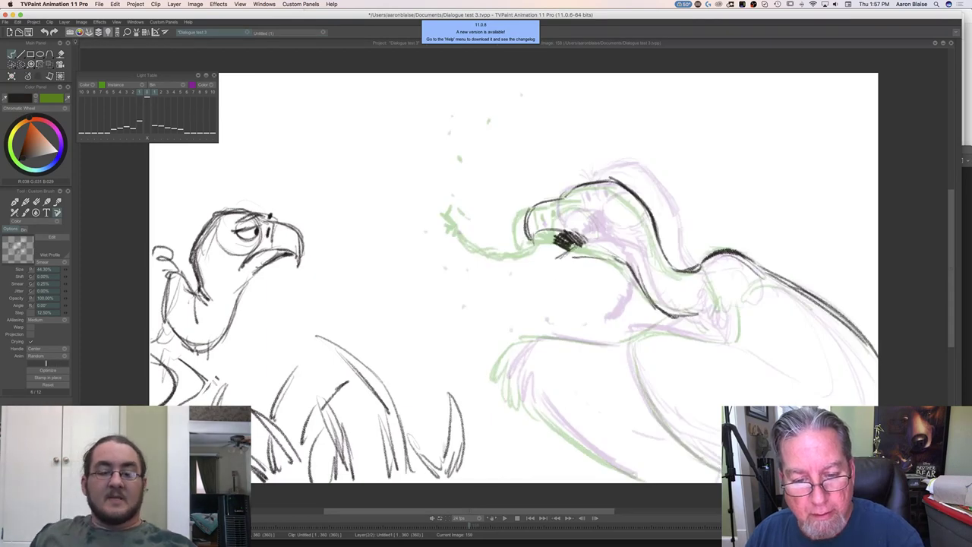
drag(581, 256, 559, 263)
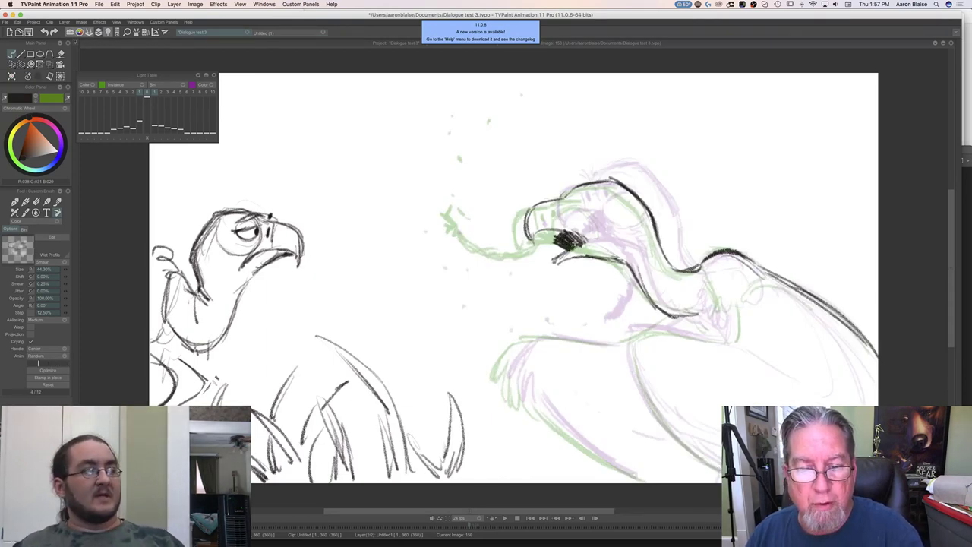
key(Left)
key(Right)
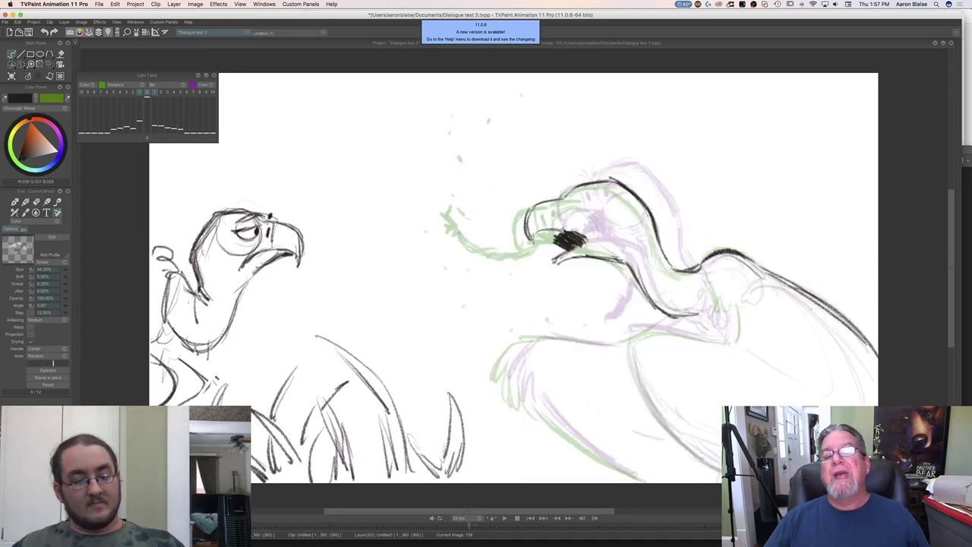
Extend the black mouth shading down to the lower beak tip while flipping between neighbouring drawings.
key(Left)
key(Right)
key(Left)
key(Right)
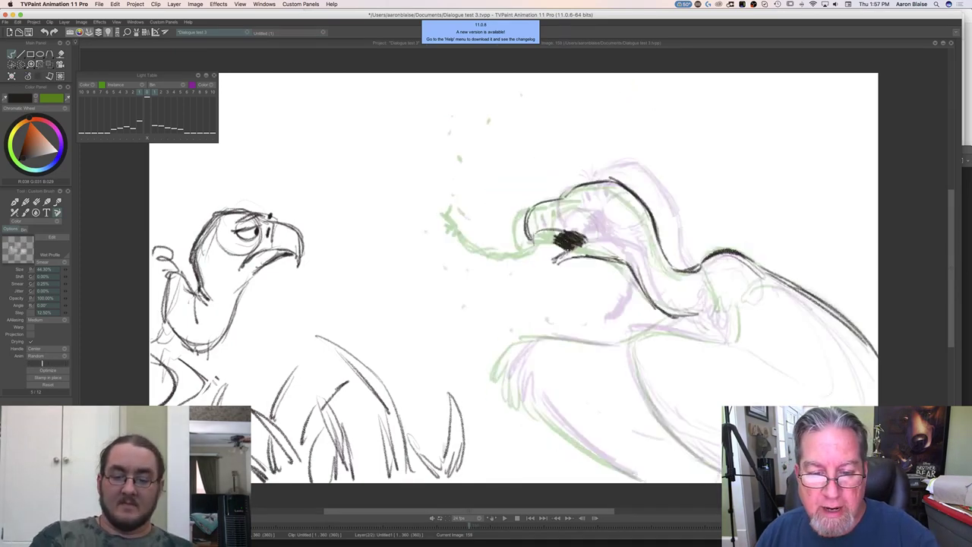
key(Right)
key(Left)
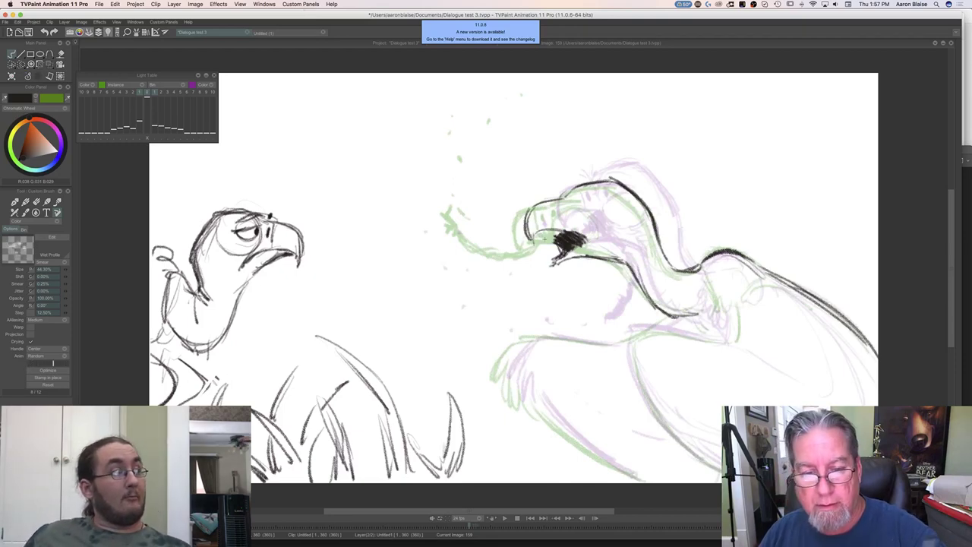
key(Right)
key(Left)
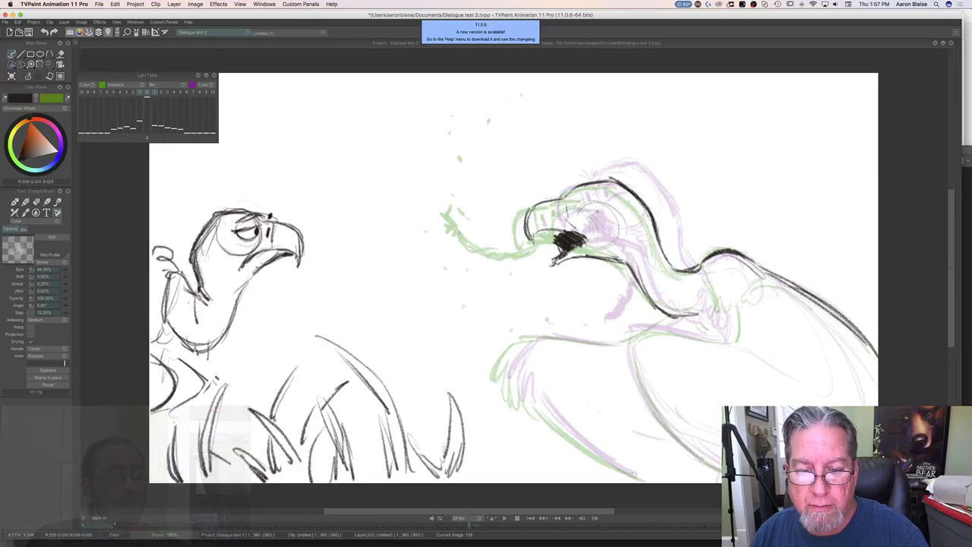
Sketch the round eye area on the vulture's head and refine its outline against the adjacent drawings.
mouse_move(571, 210)
mouse_down()
mouse_move(596, 249)
mouse_move(587, 237)
mouse_up()
key(Right)
key(Left)
key(e)
key(Left)
key(Right)
key(Left)
key(Left)
key(e)
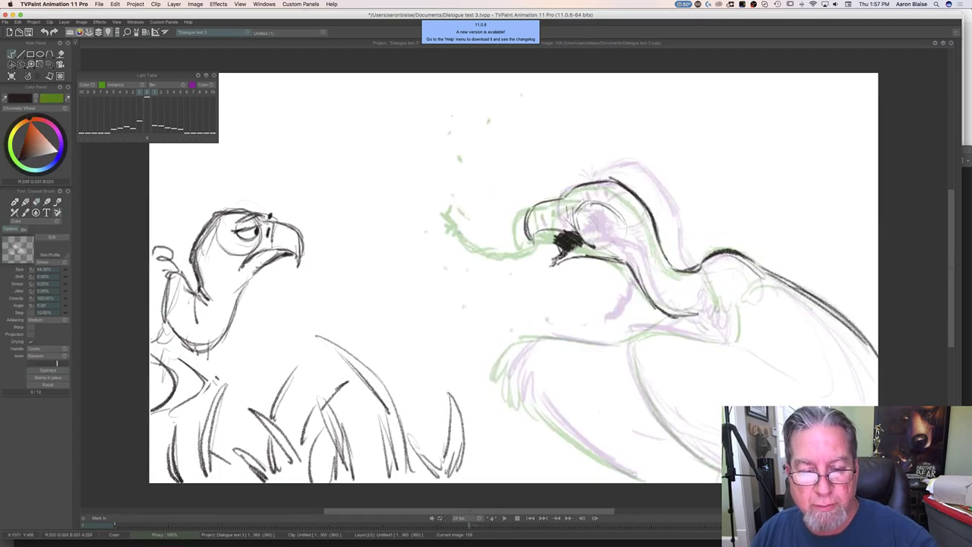
Draw the curved strand swinging out from the lower beak and a heavy brow above the vulture's eye.
key(b)
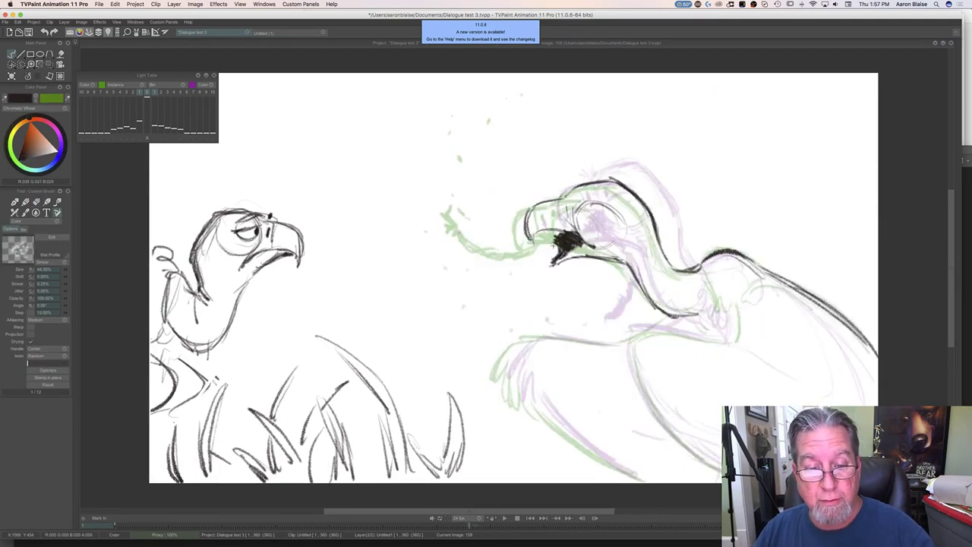
mouse_move(535, 293)
mouse_down()
mouse_move(497, 292)
mouse_move(473, 271)
mouse_move(540, 289)
mouse_up()
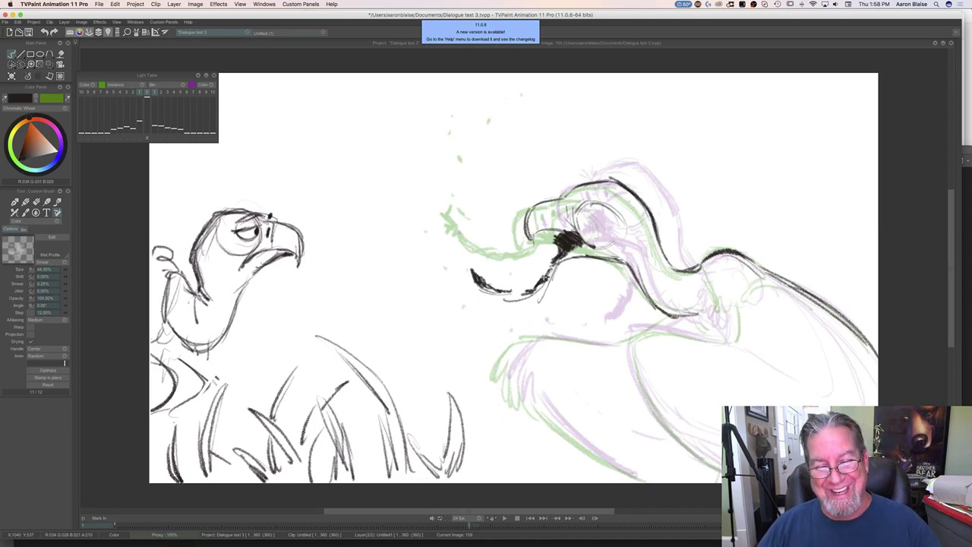
drag(571, 192, 601, 196)
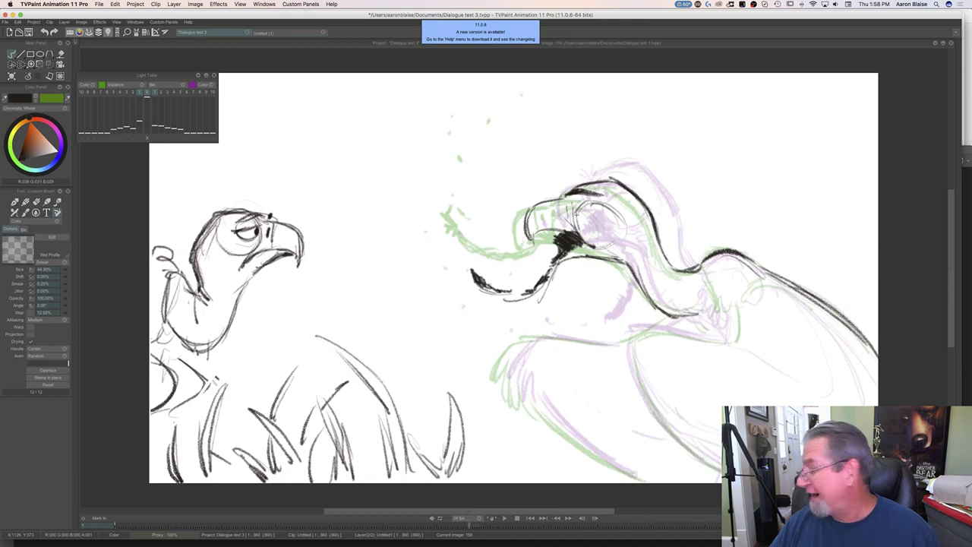
Add the nostril mark on the beak and the small dark pupil under the brow, flipping to the previous drawing for placement.
key(Left)
key(Right)
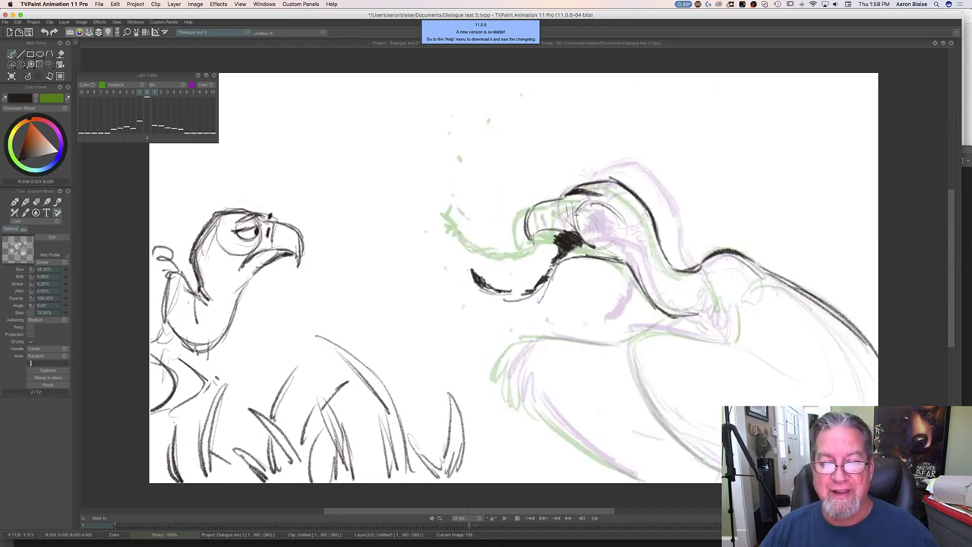
key(Left)
key(Right)
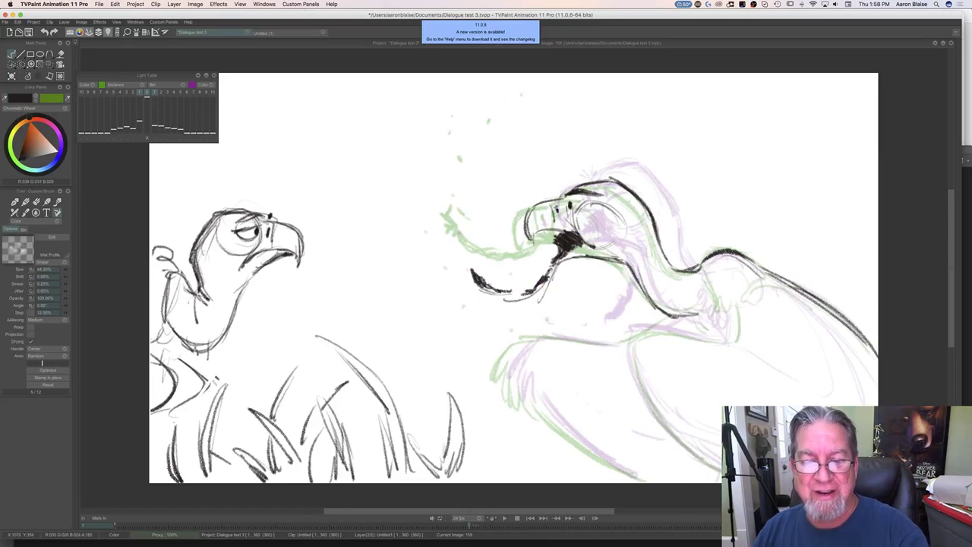
Darken the line along the underside of the vulture's jaw and neck, comparing it with the previous drawing.
key(Left)
key(Right)
key(Left)
key(Right)
key(Left)
key(Right)
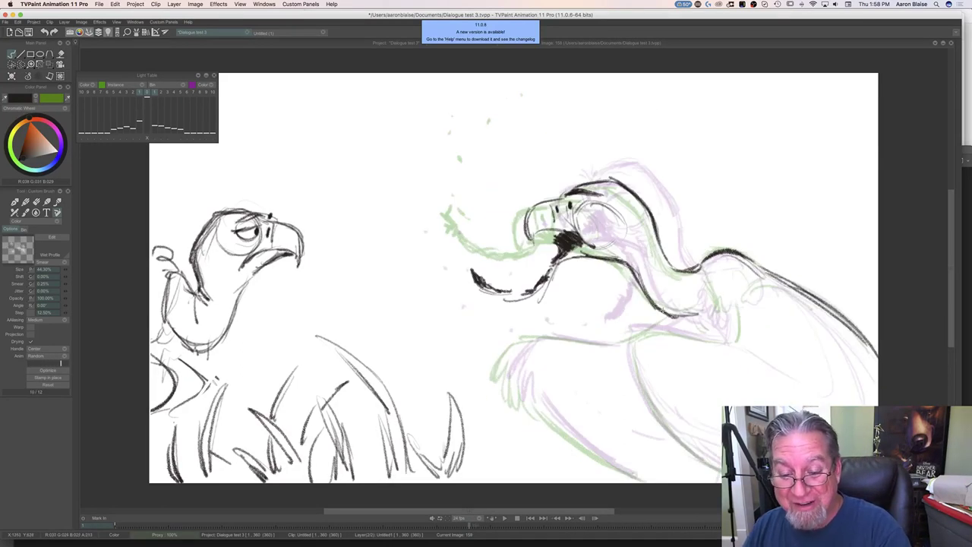
key(Left)
key(Right)
Draw the feather tuft at the base of the neck and the chest line beneath it.
drag(711, 304, 735, 337)
key(Left)
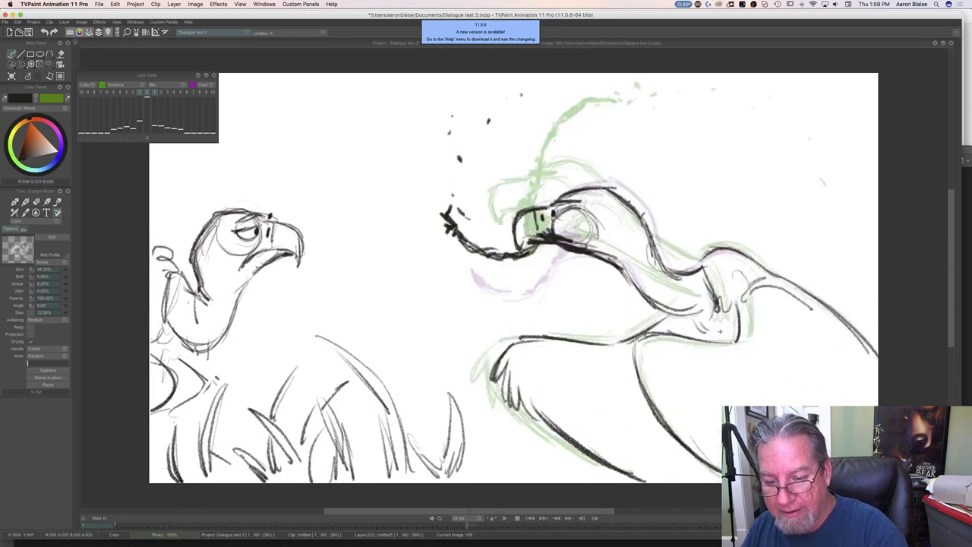
key(Right)
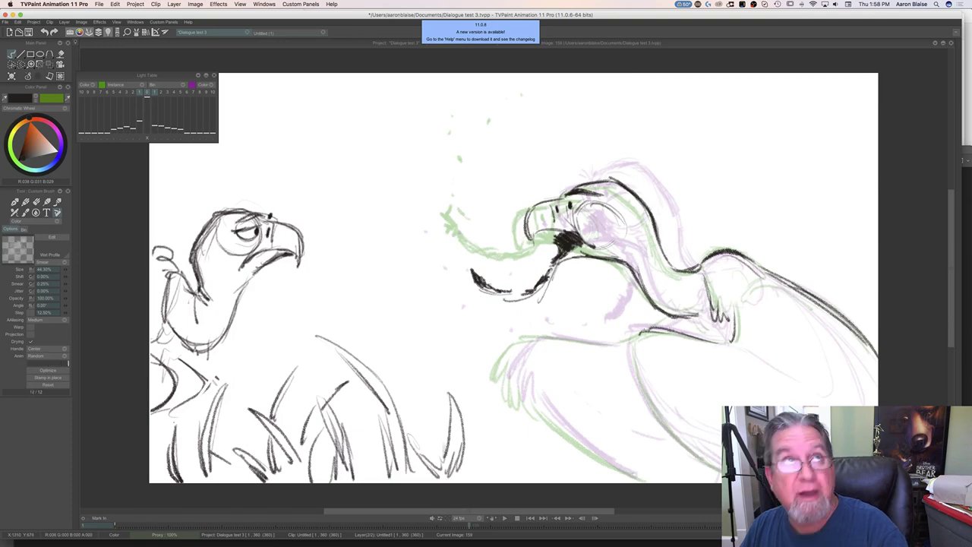
Draw the long curved edge of the near wing down to the bottom of the frame and check it against the previous drawing.
mouse_move(635, 365)
mouse_down()
mouse_move(684, 448)
mouse_move(722, 478)
mouse_up()
key(Left)
key(Right)
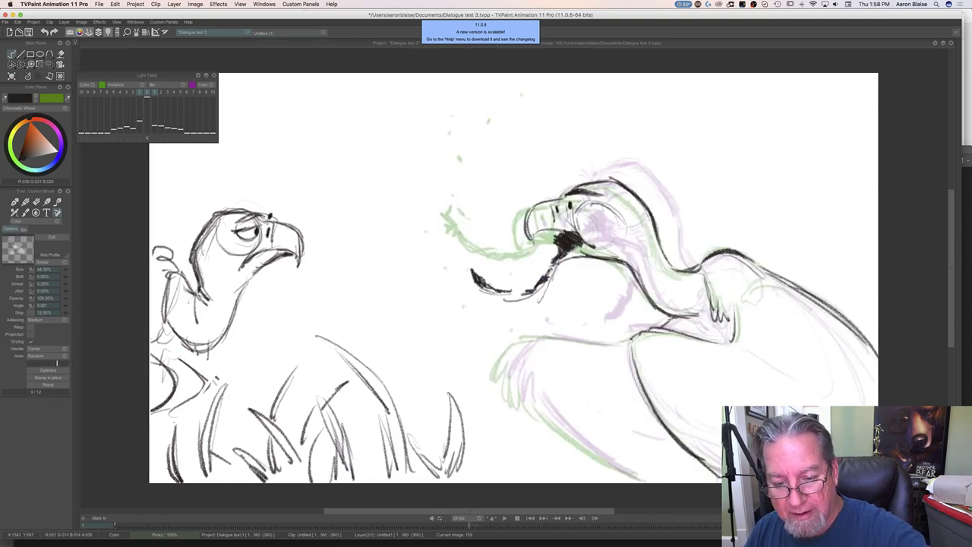
Draw the far wing's feathered tip and lower edge down to the bottom of the frame, comparing it with the previous drawing.
mouse_move(591, 344)
mouse_down()
mouse_move(523, 337)
mouse_move(503, 380)
mouse_move(515, 358)
mouse_move(530, 407)
mouse_up()
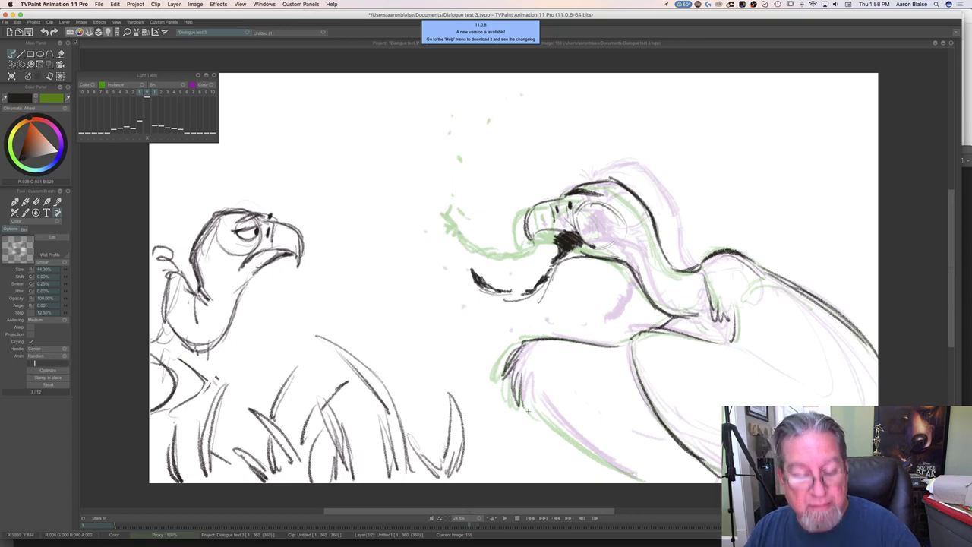
drag(529, 395, 591, 450)
drag(542, 411, 627, 470)
drag(576, 441, 644, 483)
key(Left)
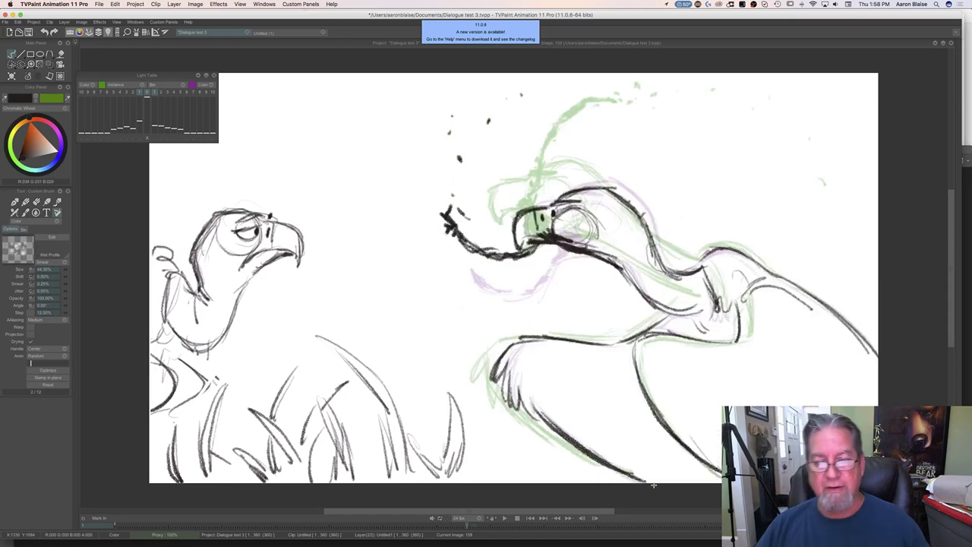
key(Left)
key(Right)
key(Left)
key(Right)
key(Left)
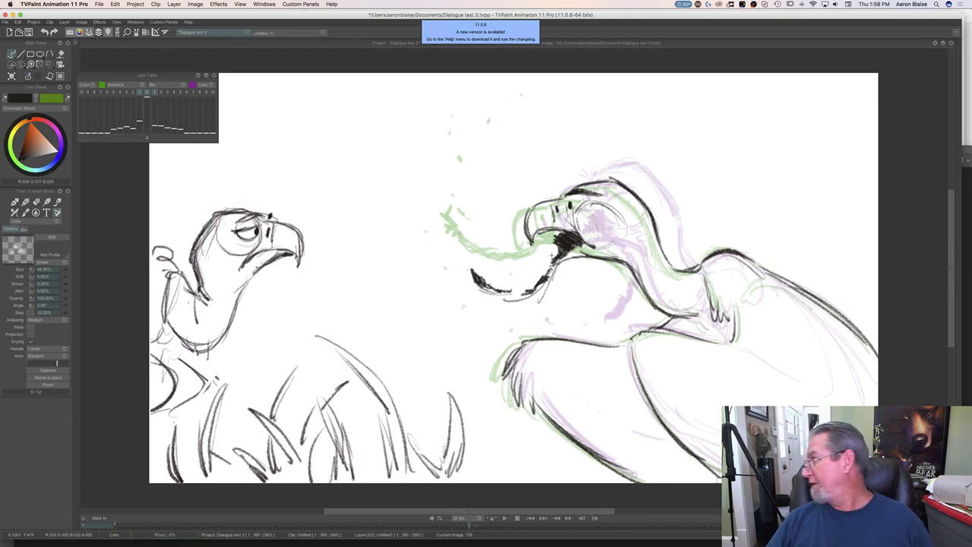
Sketch the small shoulder detail where the near wing meets the neck, flipping to the previous drawing to check it.
key(Left)
key(Right)
key(Left)
key(Right)
mouse_move(704, 249)
mouse_down()
mouse_move(753, 267)
mouse_move(744, 296)
mouse_up()
key(Left)
key(Right)
key(Left)
key(Right)
key(Left)
key(Right)
key(Left)
key(Right)
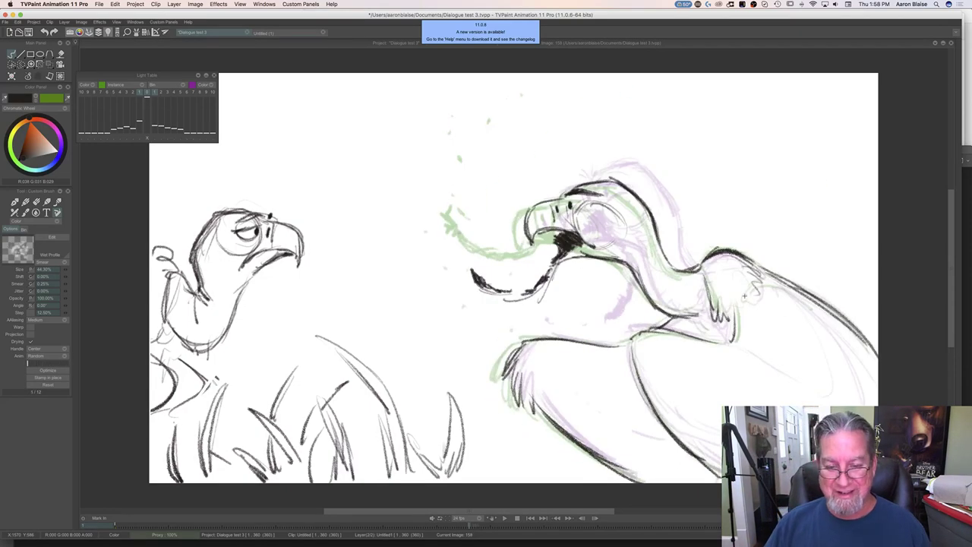
Save the project and play back the dialogue animation.
key(Tab)
key(super+s)
mouse_move(537, 461)
mouse_down()
mouse_move(472, 464)
mouse_move(574, 467)
mouse_move(486, 466)
mouse_move(561, 474)
mouse_up()
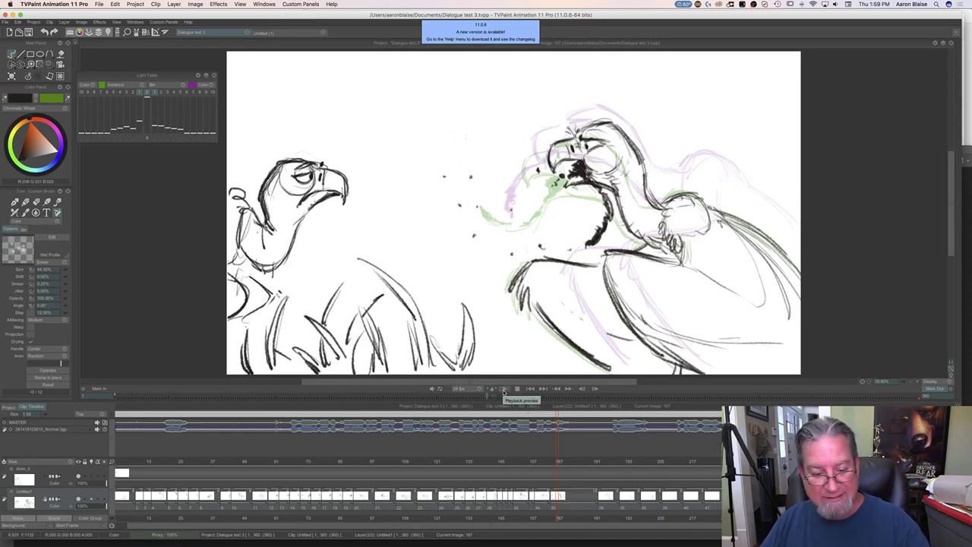
click(505, 390)
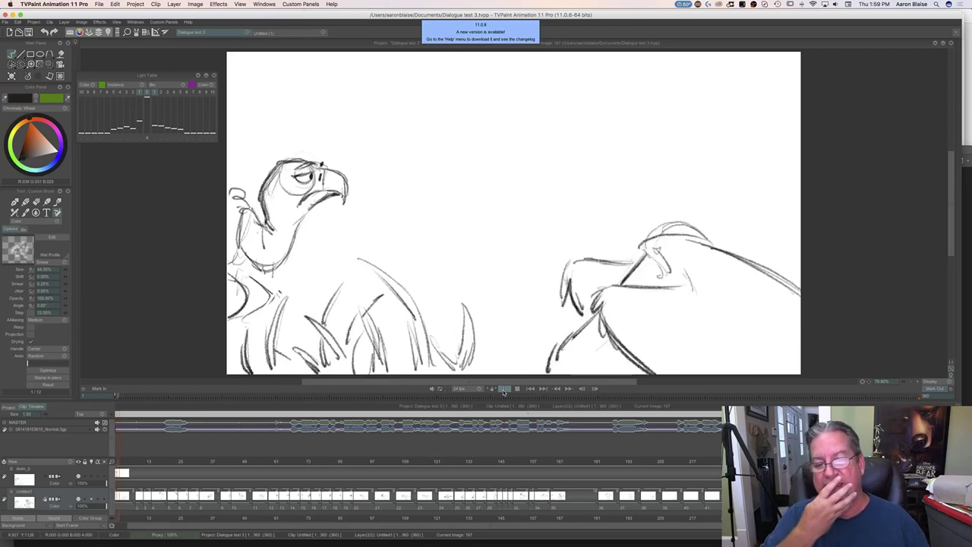
click(516, 392)
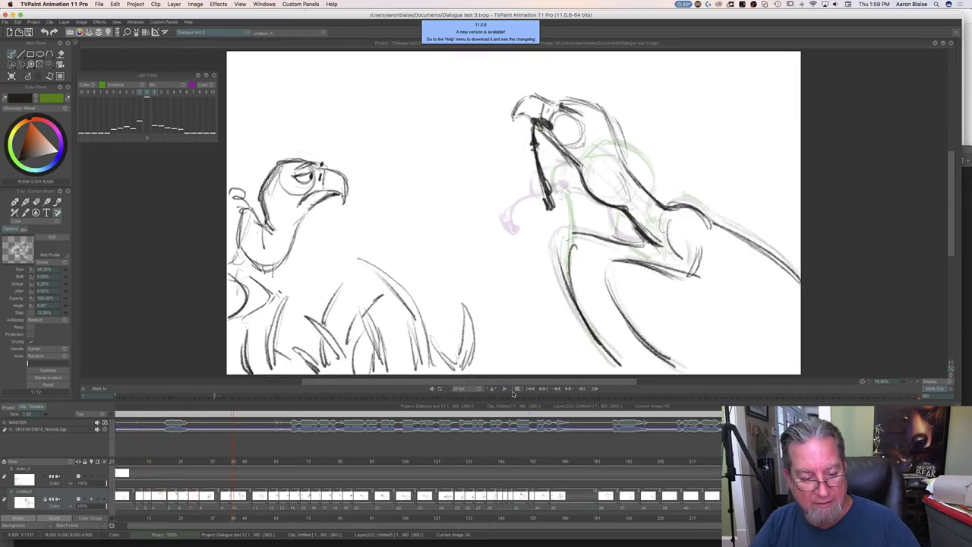
On frame 191, draw the dark lower beak extending forward from the vulture's mouth and check it against the previous drawing.
drag(371, 538, 505, 542)
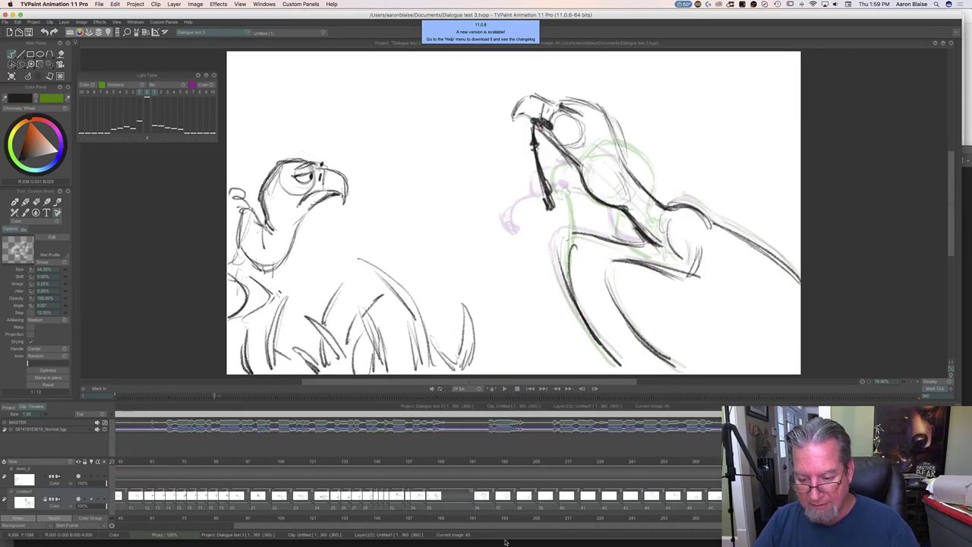
click(475, 462)
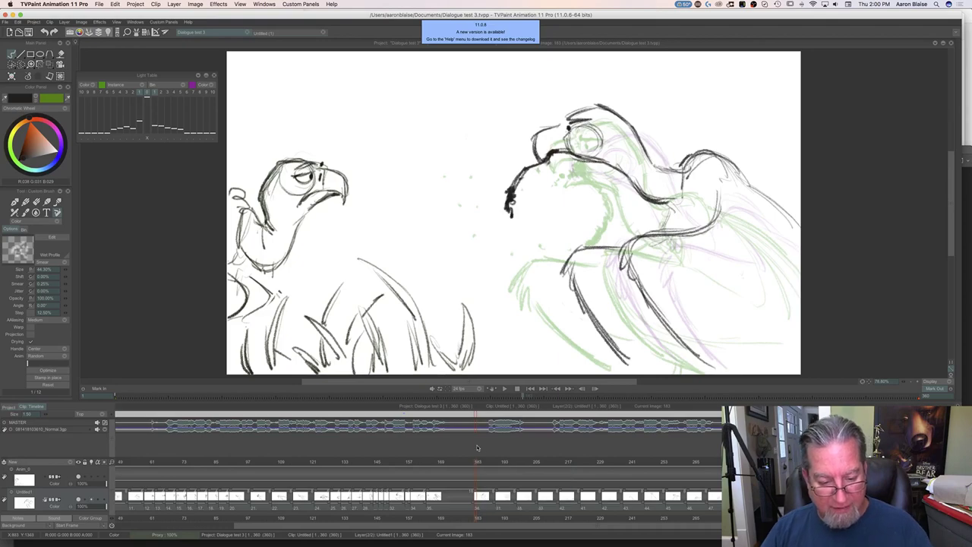
mouse_move(476, 461)
mouse_down()
mouse_move(465, 463)
mouse_move(524, 471)
mouse_move(486, 471)
mouse_move(498, 471)
mouse_up()
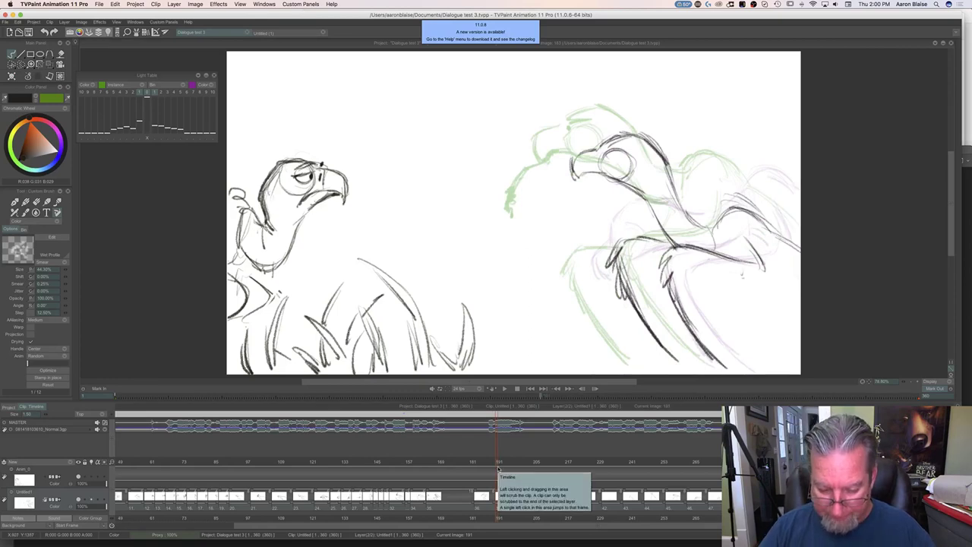
key(Tab)
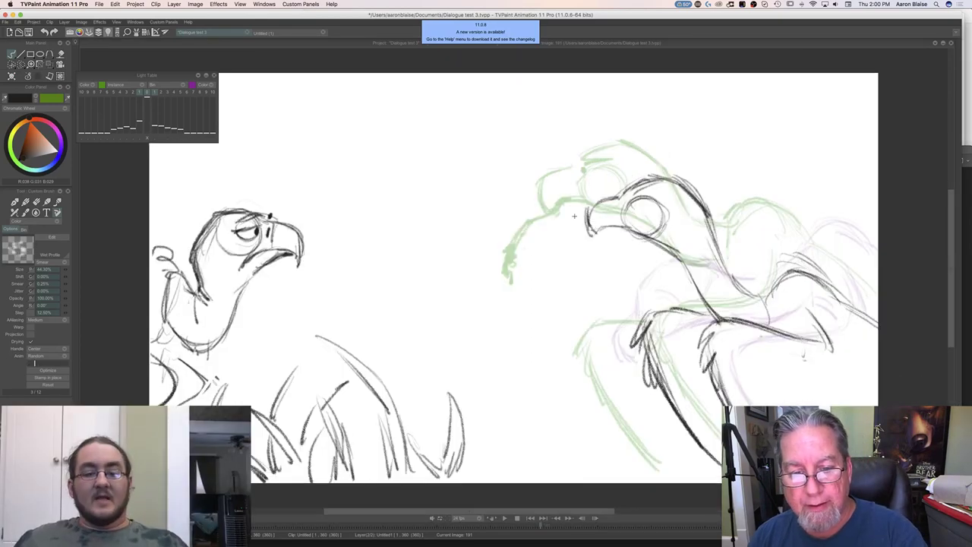
mouse_move(599, 228)
mouse_down()
mouse_move(572, 235)
mouse_move(517, 222)
mouse_up()
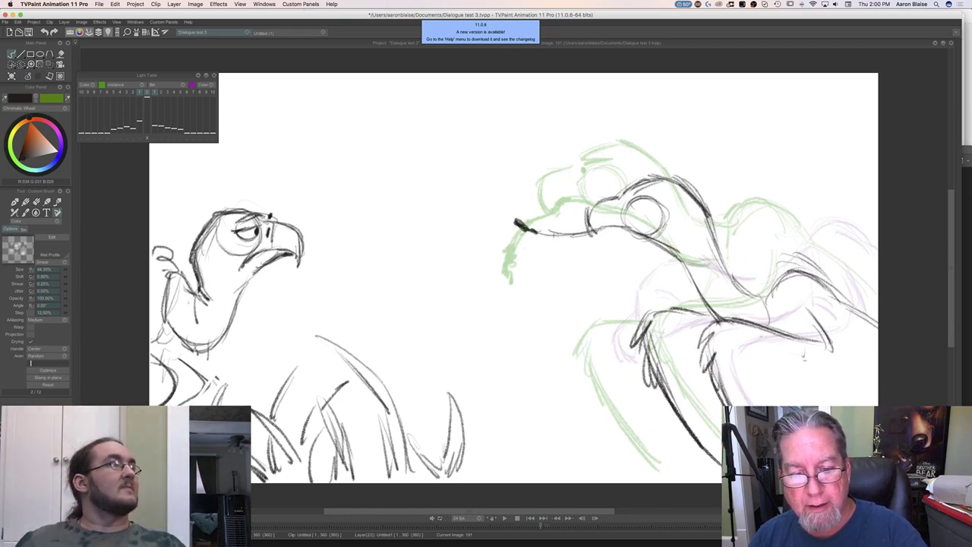
mouse_move(589, 232)
mouse_down()
mouse_move(622, 223)
mouse_move(526, 224)
mouse_up()
key(Tab)
key(Tab)
key(Tab)
key(Left)
key(Right)
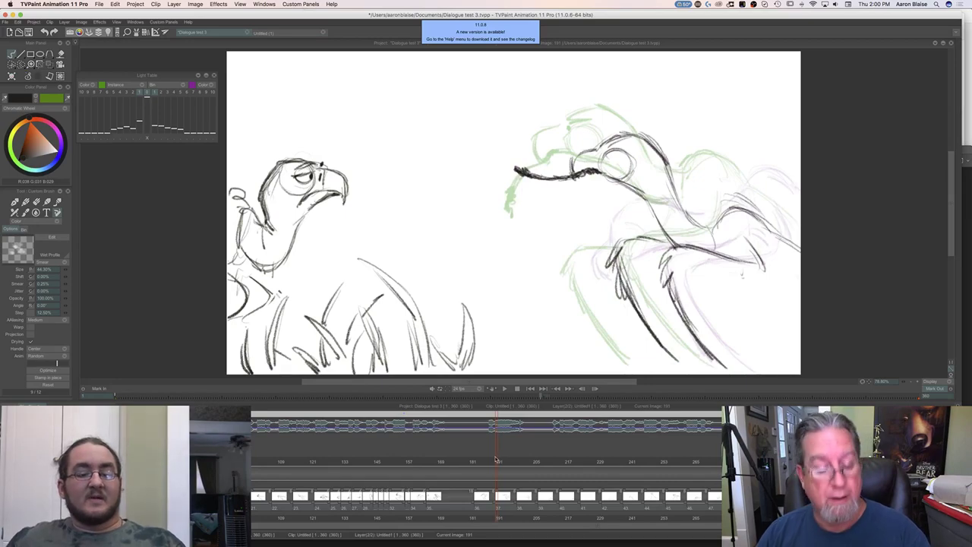
On frame 199, draw the vulture's lower beak as an upright stroke and darken the mouth beneath it.
mouse_move(497, 462)
mouse_down()
mouse_move(469, 461)
mouse_move(530, 462)
mouse_move(486, 464)
mouse_move(521, 465)
mouse_up()
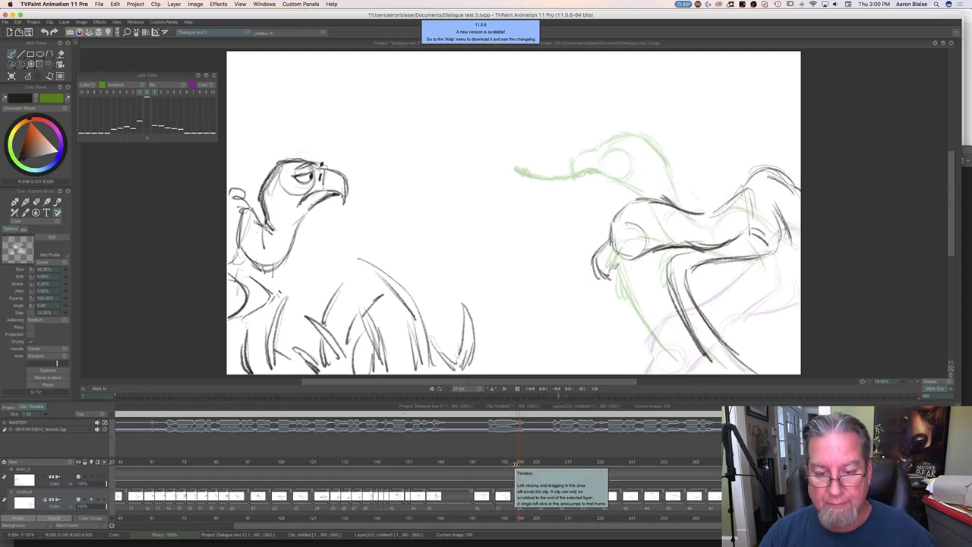
mouse_move(613, 259)
mouse_down()
mouse_move(592, 240)
mouse_move(585, 190)
mouse_move(601, 253)
mouse_up()
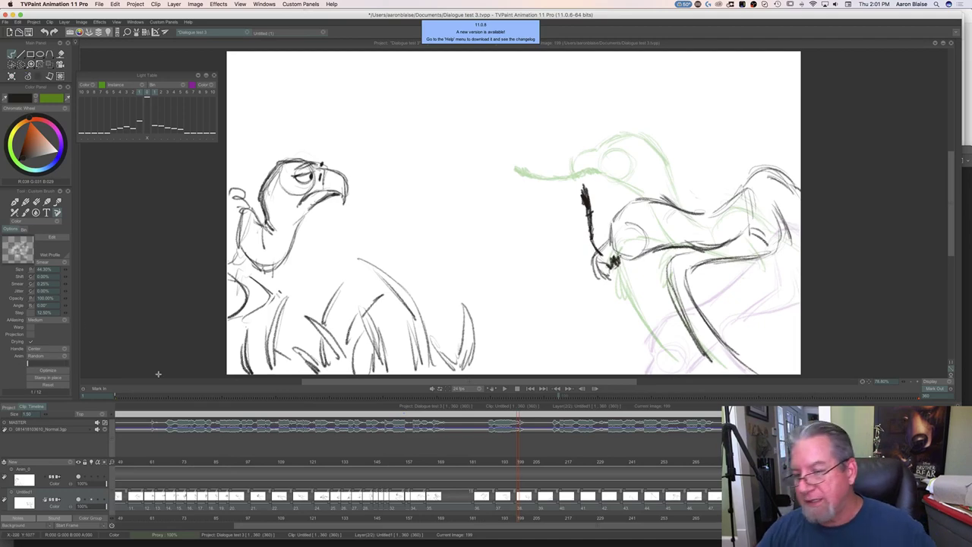
mouse_move(504, 201)
mouse_down()
mouse_move(465, 243)
mouse_move(378, 170)
mouse_up()
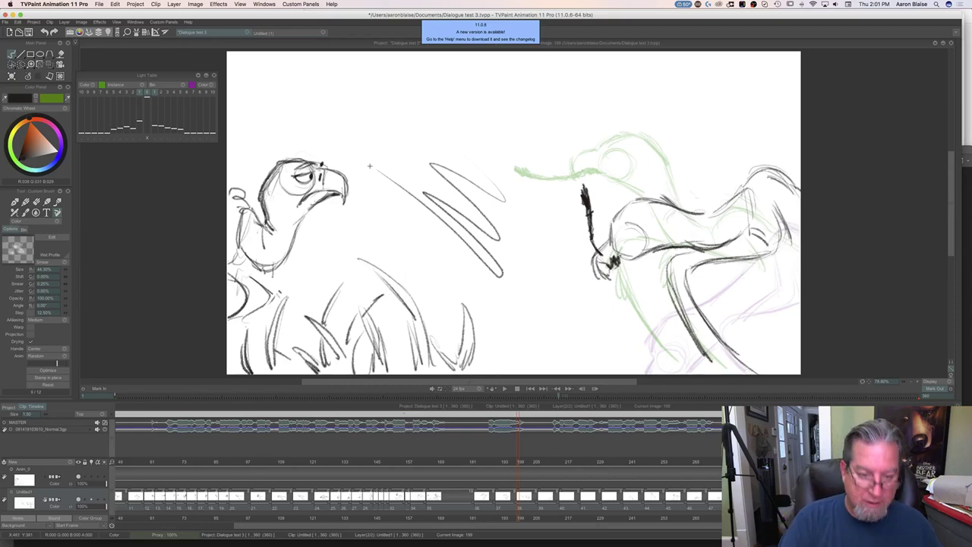
key(ctrl+z)
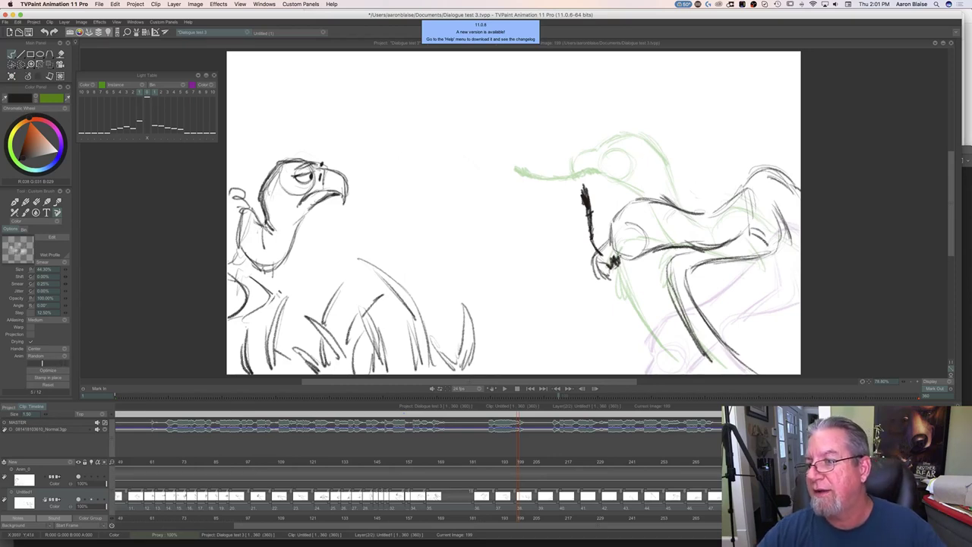
mouse_move(959, 131)
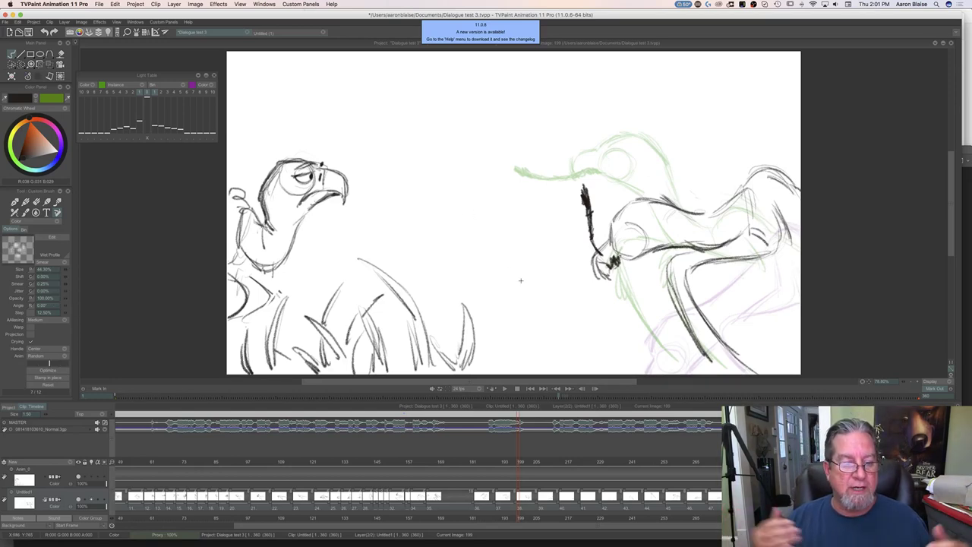
Erase the upright lower beak stroke on frame 199 and redraw it slanting from the previous drawing's mouth down to the dark mouth area.
key(Left)
key(Right)
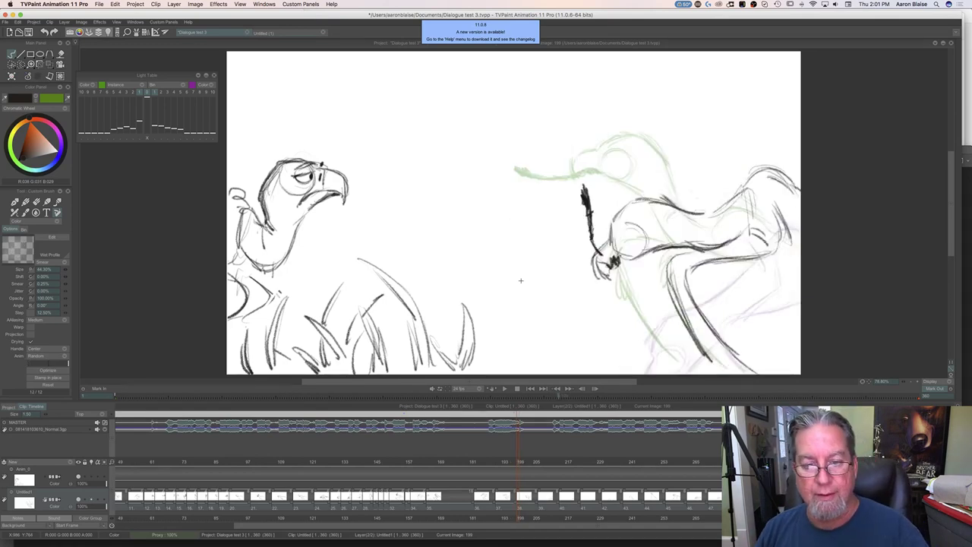
key(e)
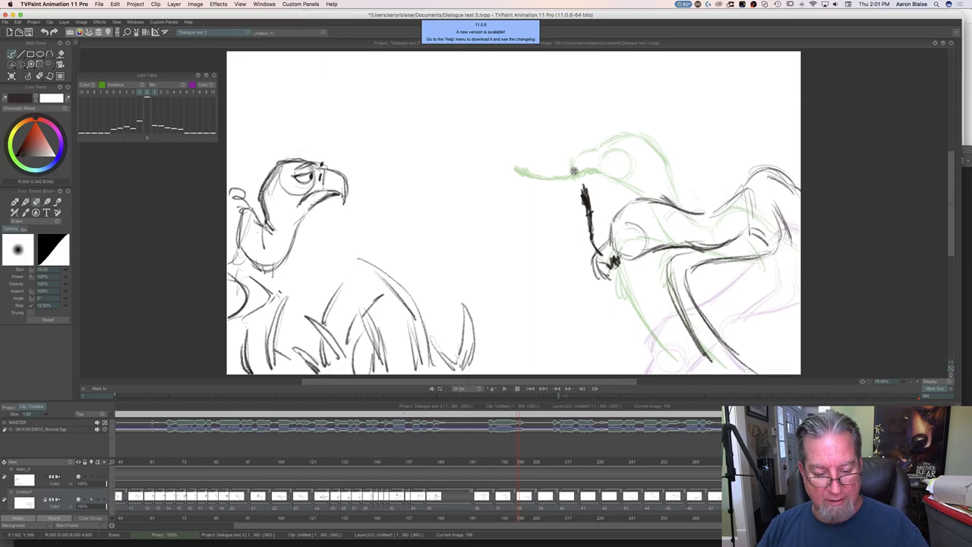
key(b)
mouse_move(518, 462)
mouse_down()
mouse_move(345, 482)
mouse_move(570, 475)
mouse_move(491, 479)
mouse_move(532, 477)
mouse_move(521, 477)
mouse_up()
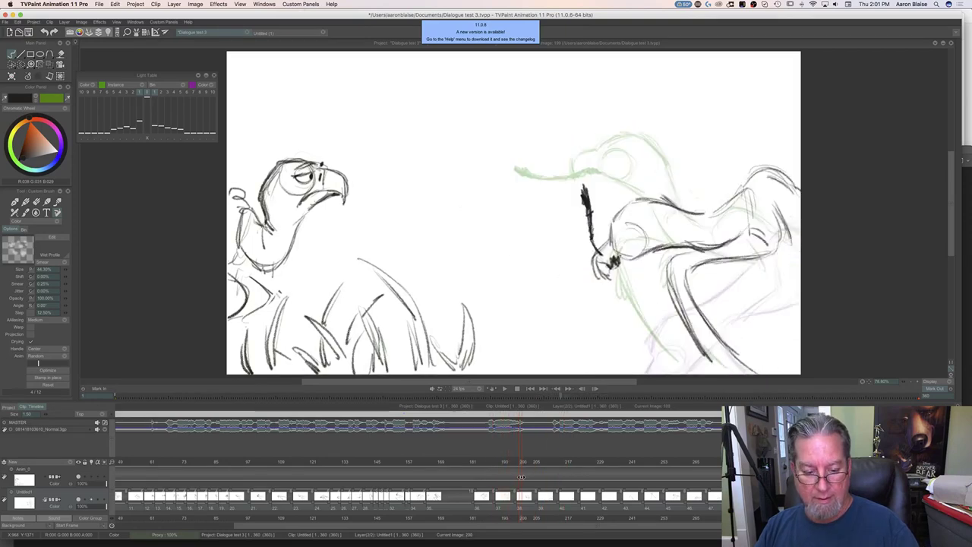
drag(519, 475, 521, 475)
key(e)
mouse_move(589, 213)
mouse_down()
mouse_move(598, 251)
mouse_move(585, 212)
mouse_up()
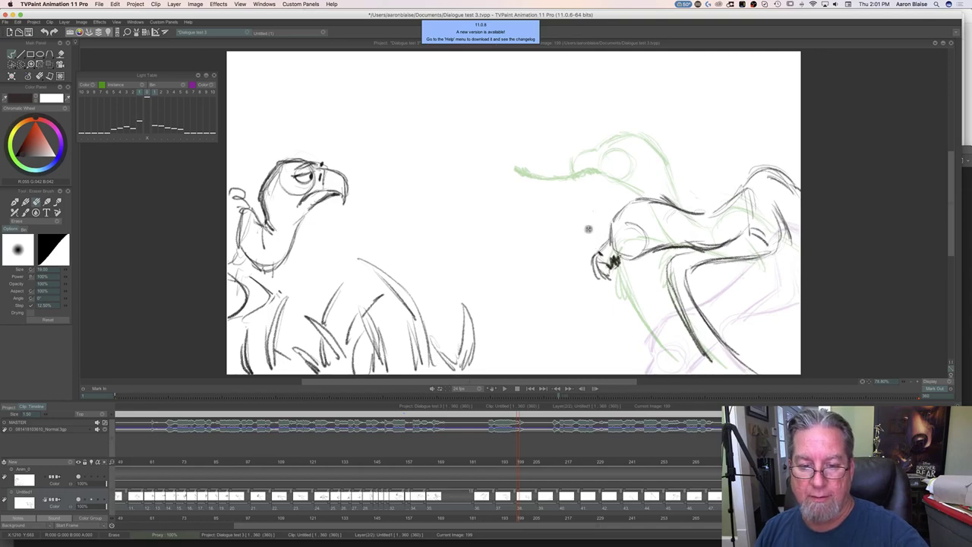
mouse_move(611, 266)
mouse_down()
mouse_move(596, 206)
mouse_move(567, 176)
mouse_move(617, 263)
mouse_up()
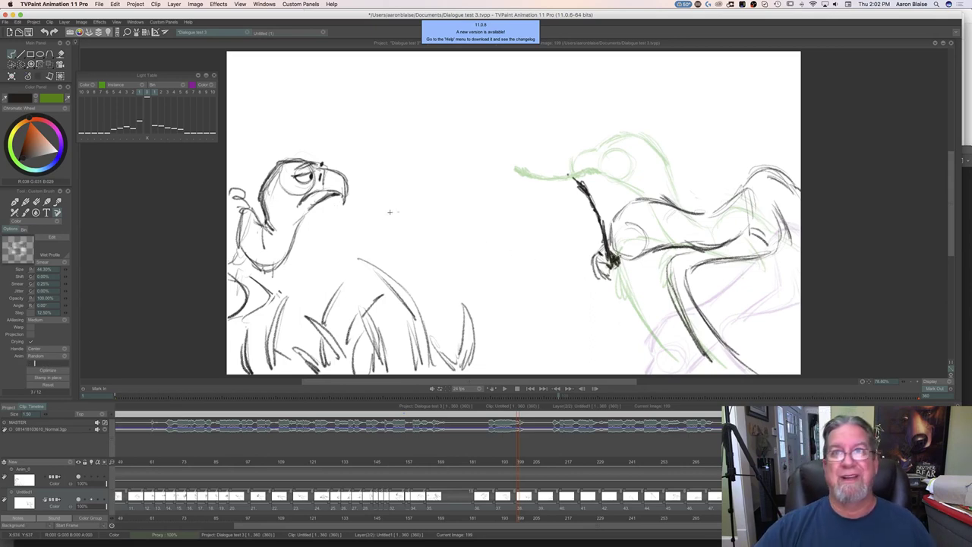
drag(520, 462, 544, 466)
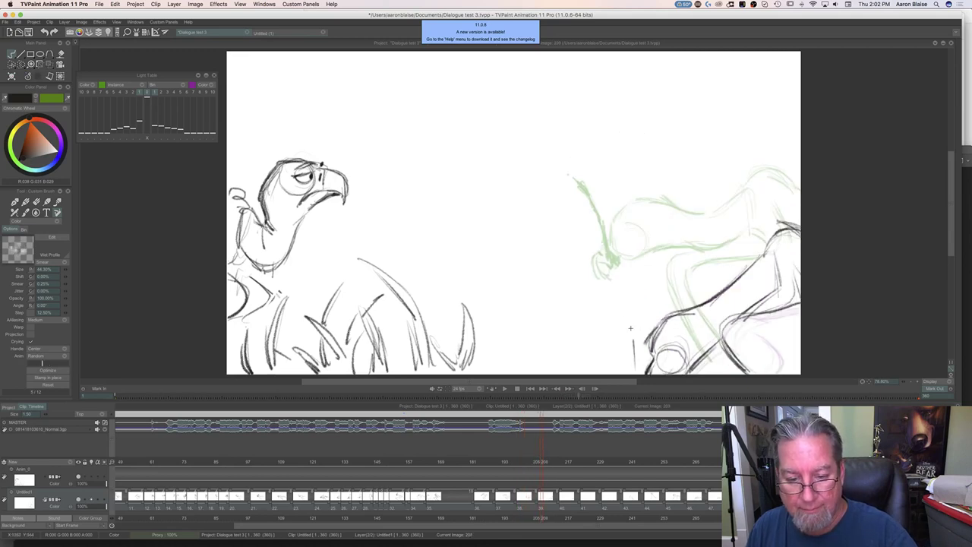
drag(634, 356, 625, 305)
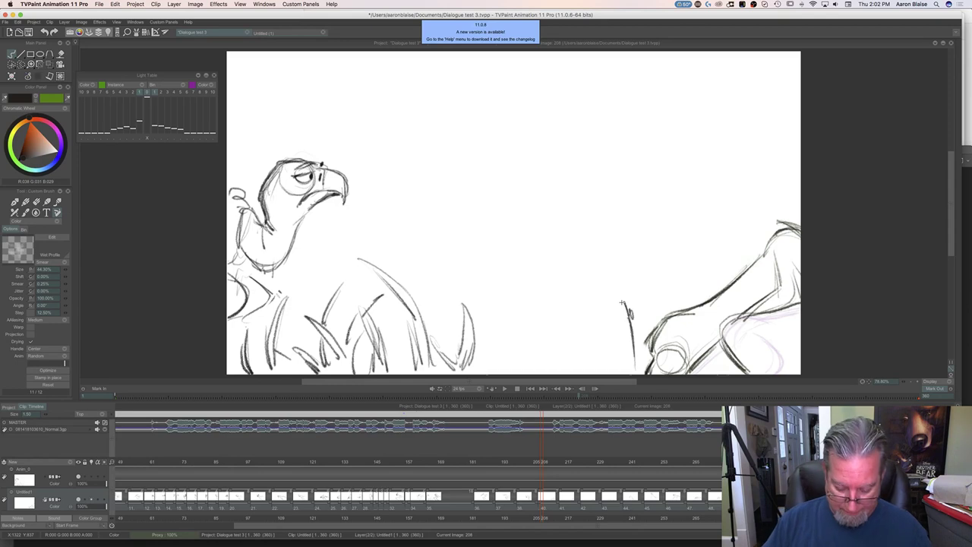
key(super+z)
key(super+z)
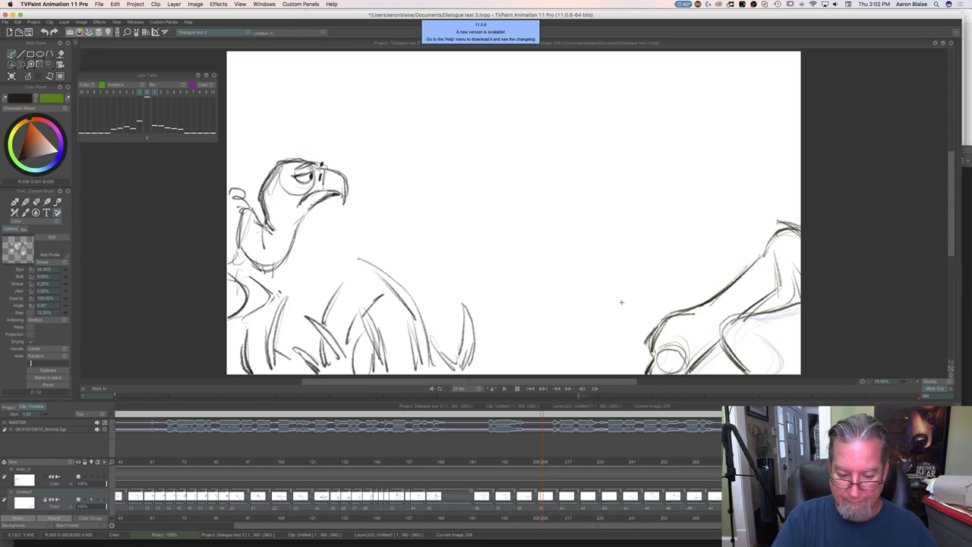
Draw the near-vertical lower beak stroke on frame 207 and its small tip at the bottom of frame 215, scrubbing to check them.
click(540, 460)
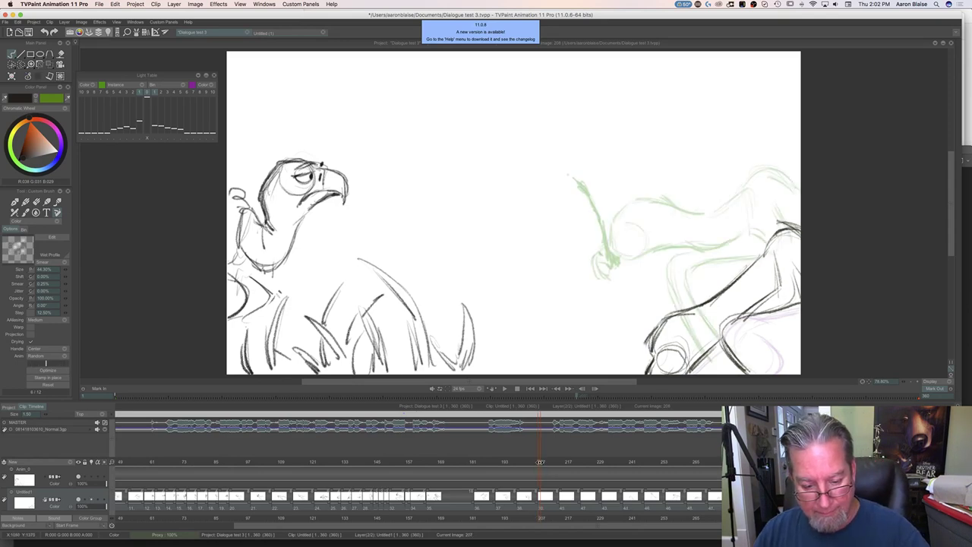
drag(624, 299, 638, 371)
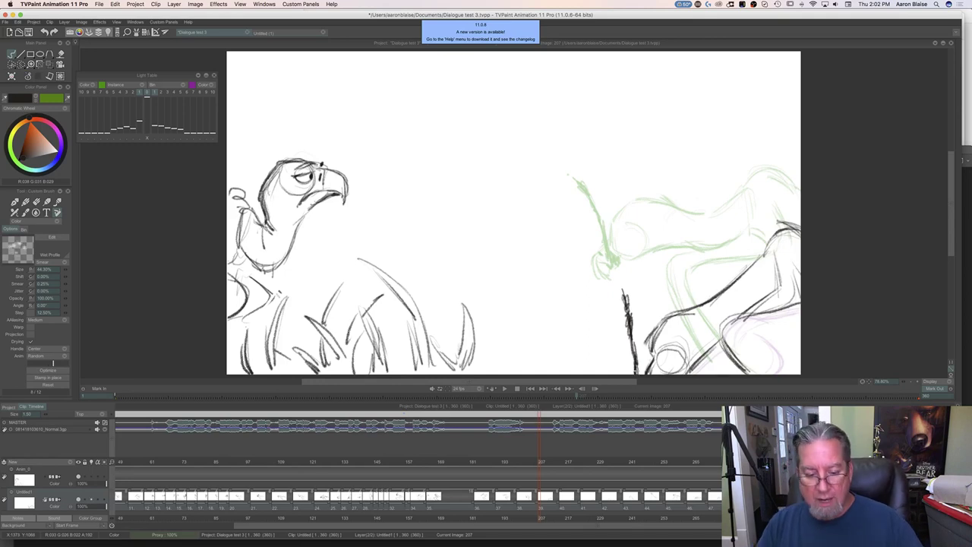
mouse_move(558, 465)
mouse_down()
mouse_move(583, 467)
mouse_move(563, 463)
mouse_up()
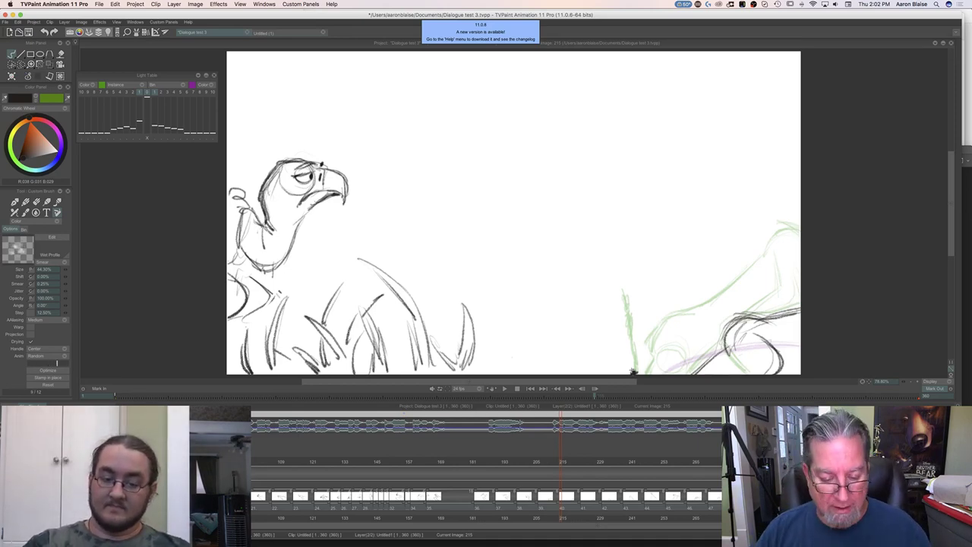
mouse_move(563, 463)
mouse_down()
mouse_move(509, 466)
mouse_move(554, 469)
mouse_up()
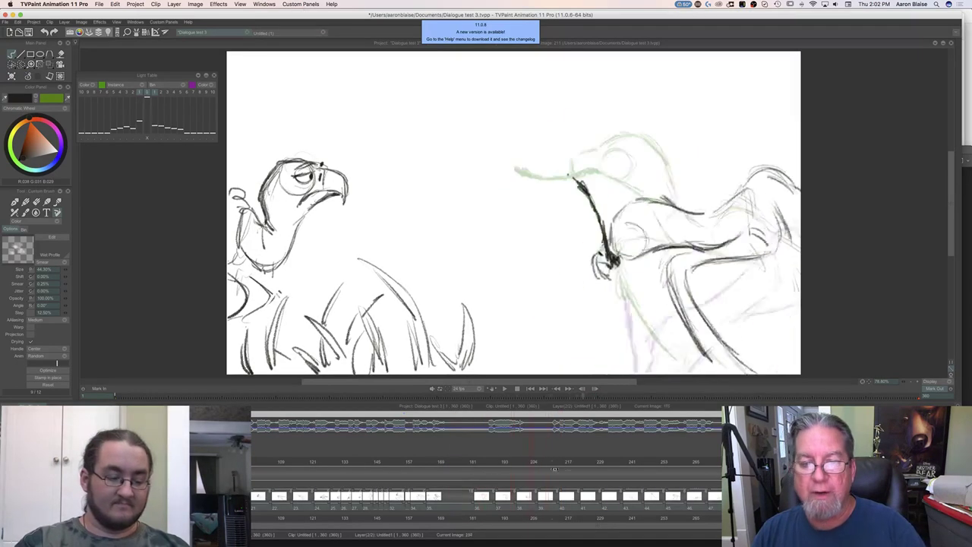
On frame 271, draw the vulture's lower beak slanting down from the mouth to a dark tip.
click(623, 477)
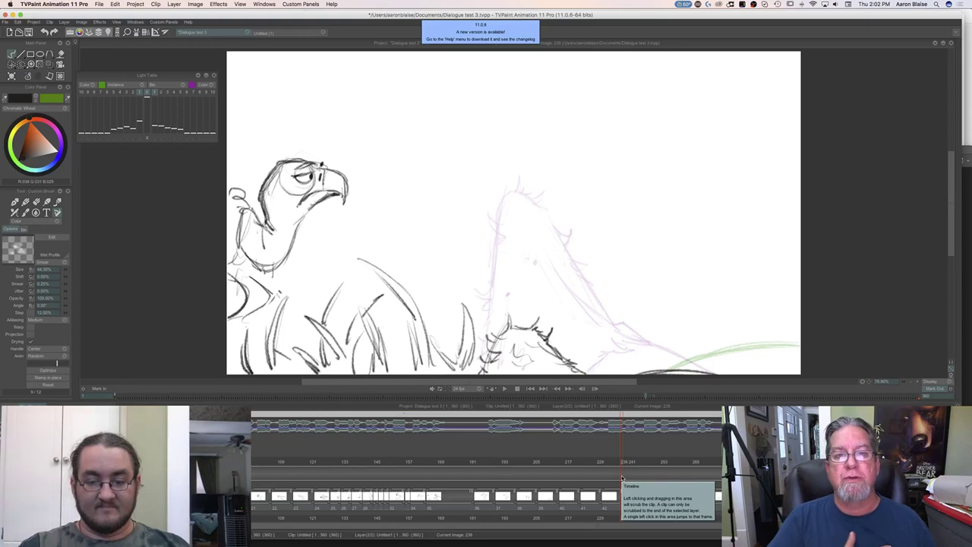
mouse_move(624, 463)
mouse_down()
mouse_move(685, 463)
mouse_move(499, 477)
mouse_move(715, 468)
mouse_up()
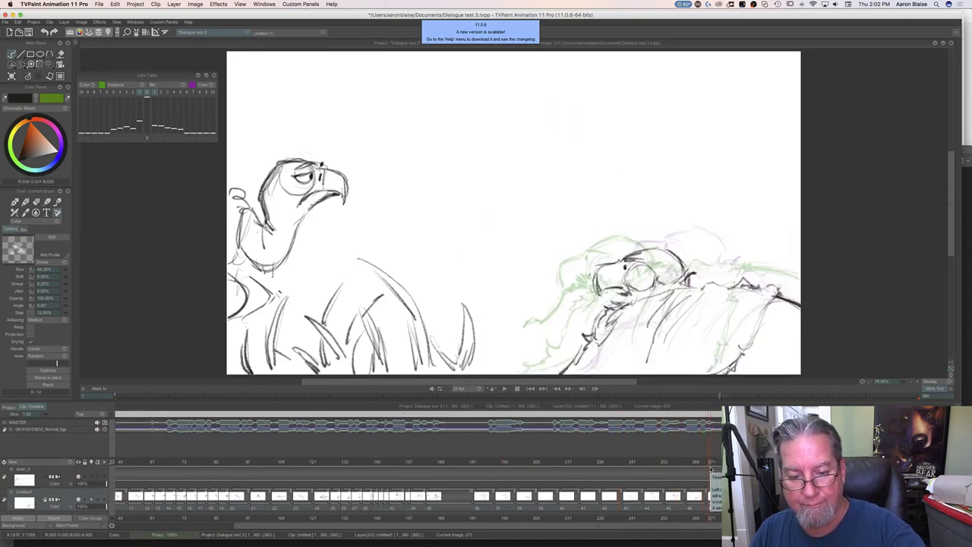
mouse_move(604, 291)
mouse_down()
mouse_move(593, 322)
mouse_move(564, 347)
mouse_move(581, 336)
mouse_up()
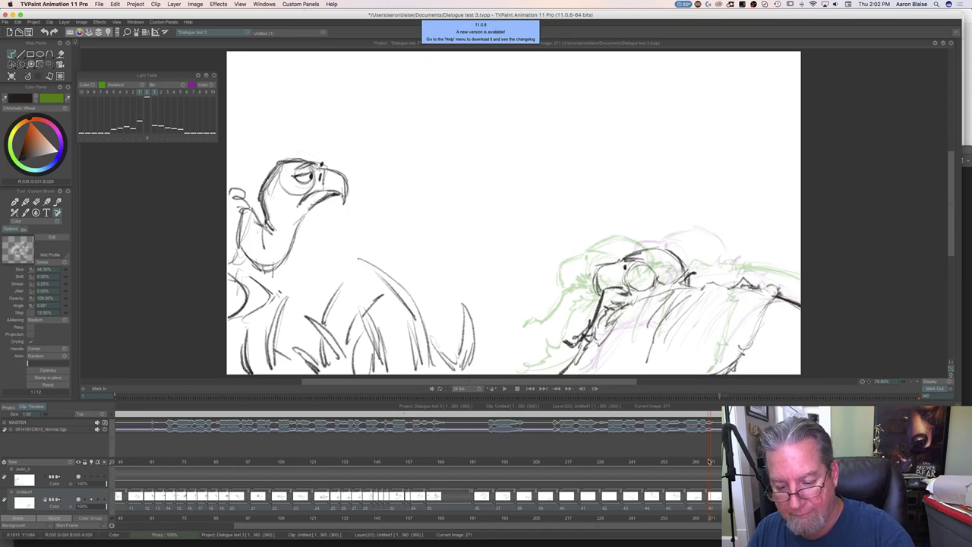
Draw the dark open mouth and lower beak on frames 279 and 287, flipping between the two drawings.
drag(720, 464, 734, 464)
mouse_move(641, 275)
mouse_down()
mouse_move(653, 259)
mouse_move(648, 308)
mouse_up()
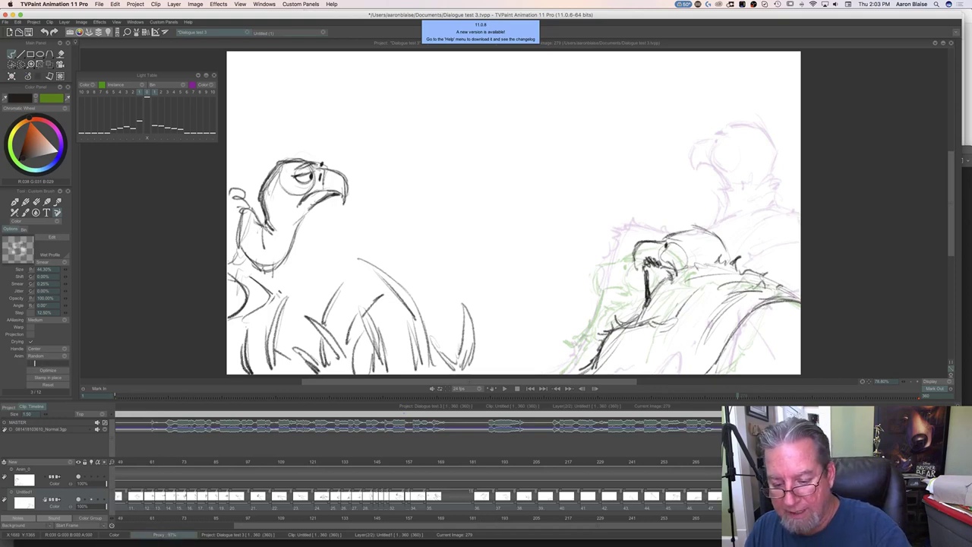
key(Right)
key(Left)
key(Right)
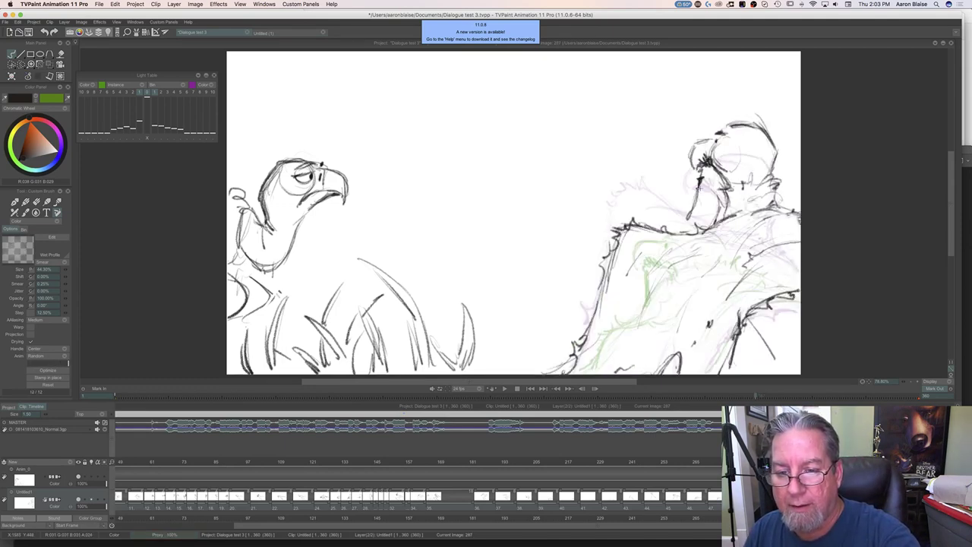
Darken the lower beak stroke on frame 287 down to a dark tip, flipping against the previous drawing.
key(Left)
key(Right)
key(Left)
key(Right)
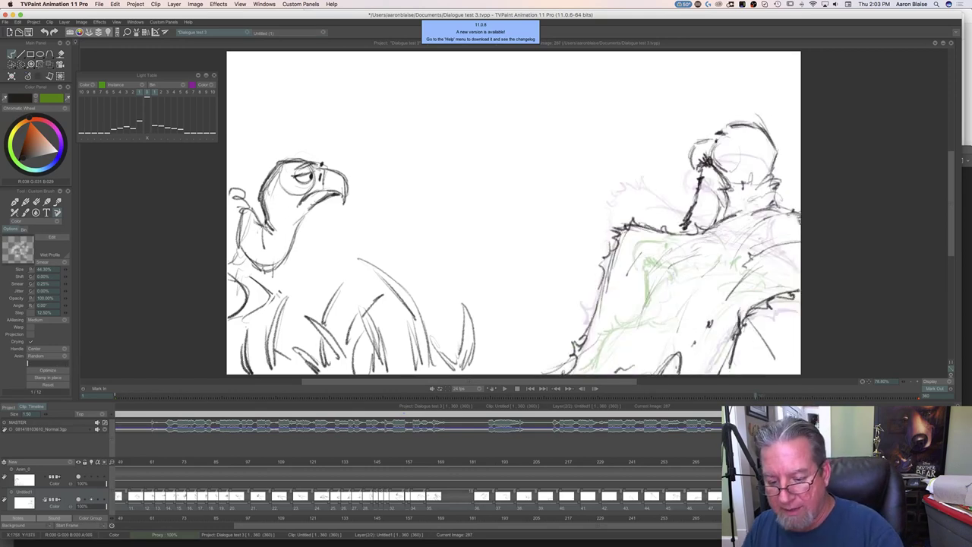
On frame 295, draw the dark mouth line and short lower beak curving down from it, flipping against the previous drawing.
key(Right)
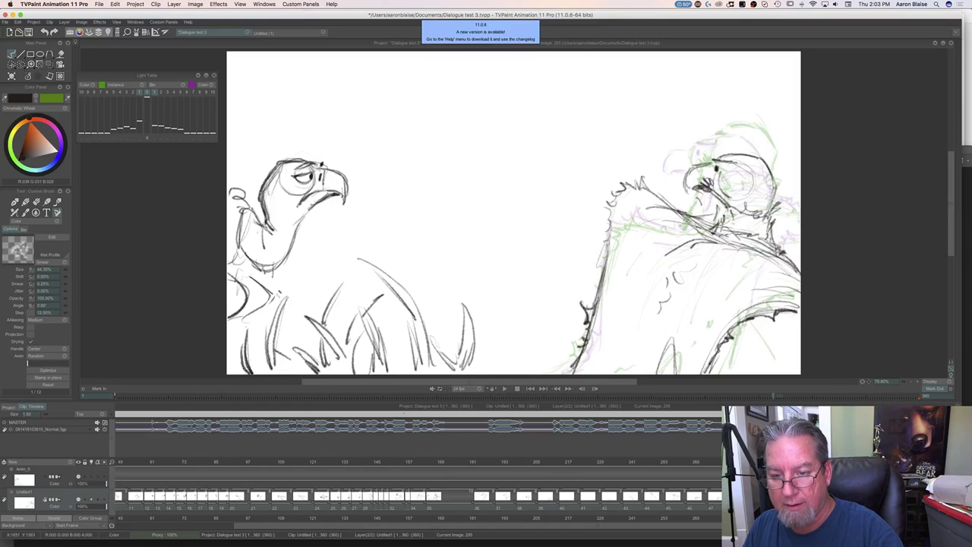
mouse_move(673, 201)
mouse_down()
mouse_move(677, 210)
mouse_move(680, 192)
mouse_move(704, 185)
mouse_move(676, 201)
mouse_up()
key(Left)
key(Right)
key(Left)
key(Right)
key(Left)
key(Right)
key(Left)
key(Right)
key(Left)
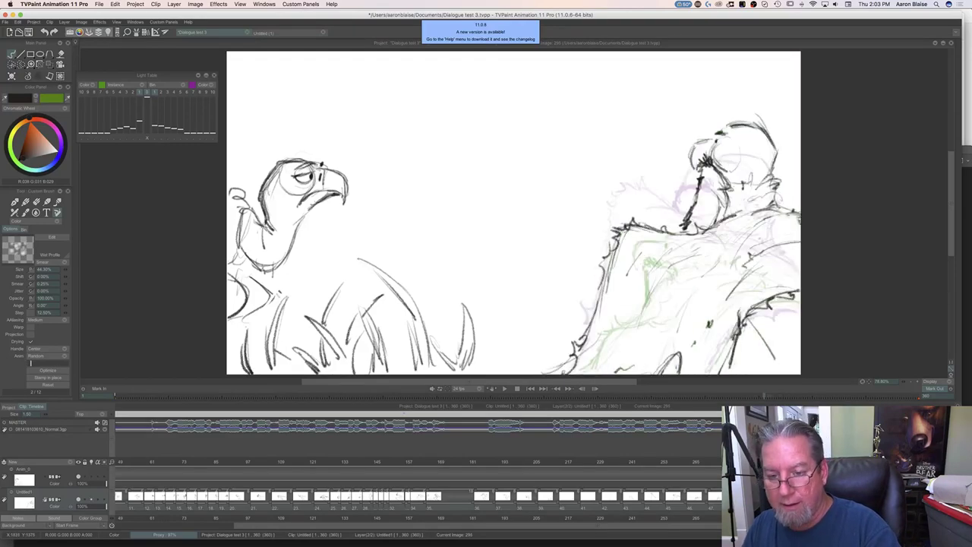
Flip back through the drawings leading up to frame 295 to examine the beak's motion.
key(Left)
key(Left)
key(Left)
key(Right)
key(Left)
key(Right)
key(Right)
key(Right)
key(Right)
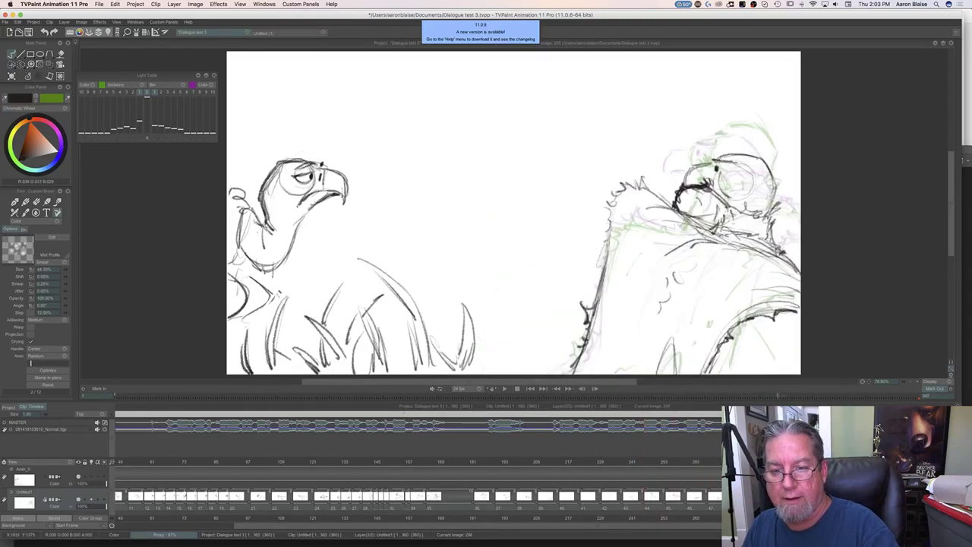
On frame 301, draw the dark open mouth and a lower beak slanting down to the chest line.
key(Right)
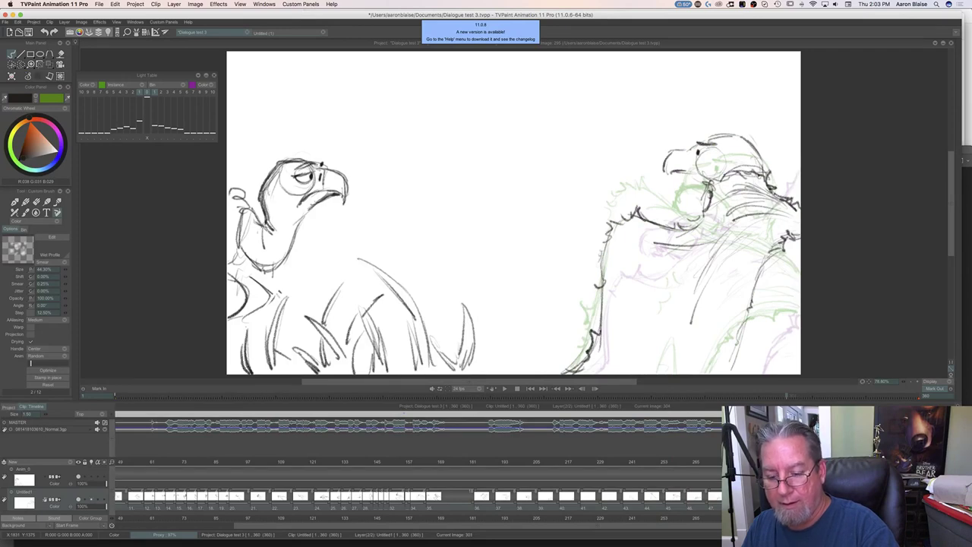
key(Left)
key(Right)
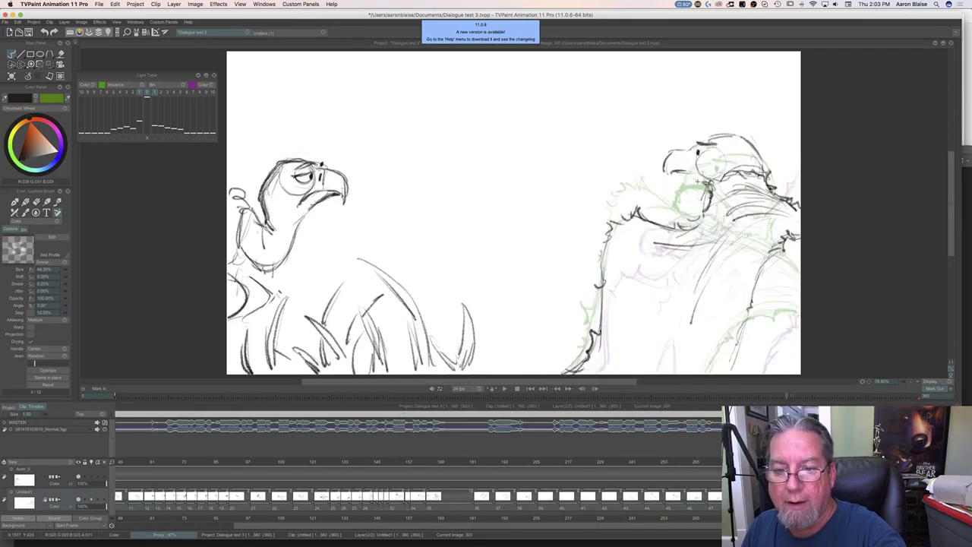
mouse_move(692, 171)
mouse_down()
mouse_move(690, 162)
mouse_move(680, 172)
mouse_move(705, 216)
mouse_move(692, 171)
mouse_up()
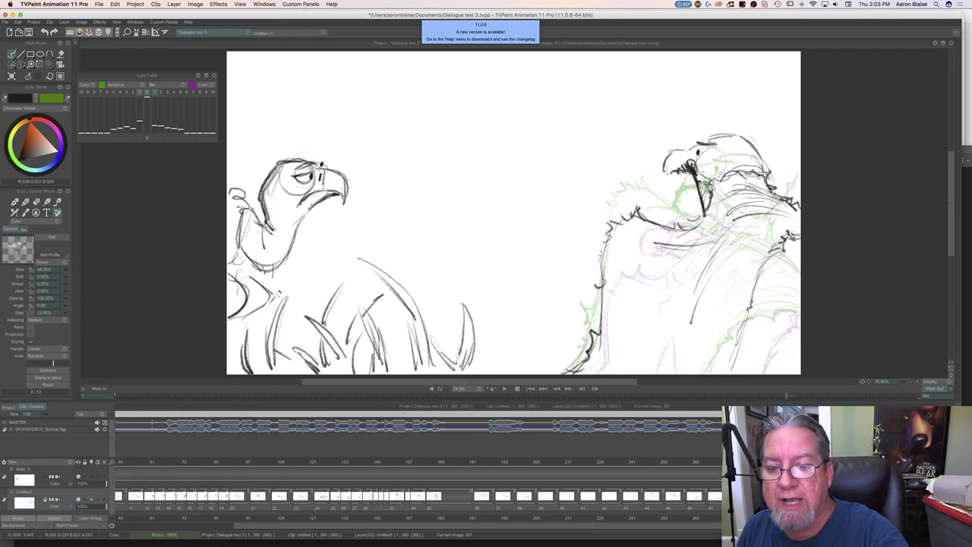
drag(703, 200, 704, 221)
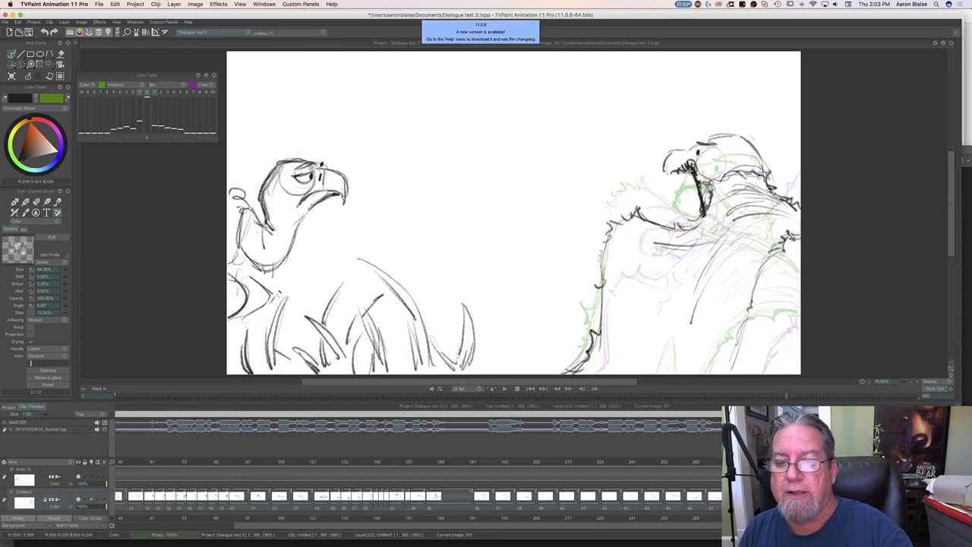
Flip repeatedly between the drawings on frames 295 and 301 to compare the lower beak positions.
key(Left)
key(Right)
key(Left)
key(Right)
key(Left)
key(Right)
key(Left)
key(Right)
key(Left)
key(Right)
key(Left)
key(Right)
key(Left)
key(Right)
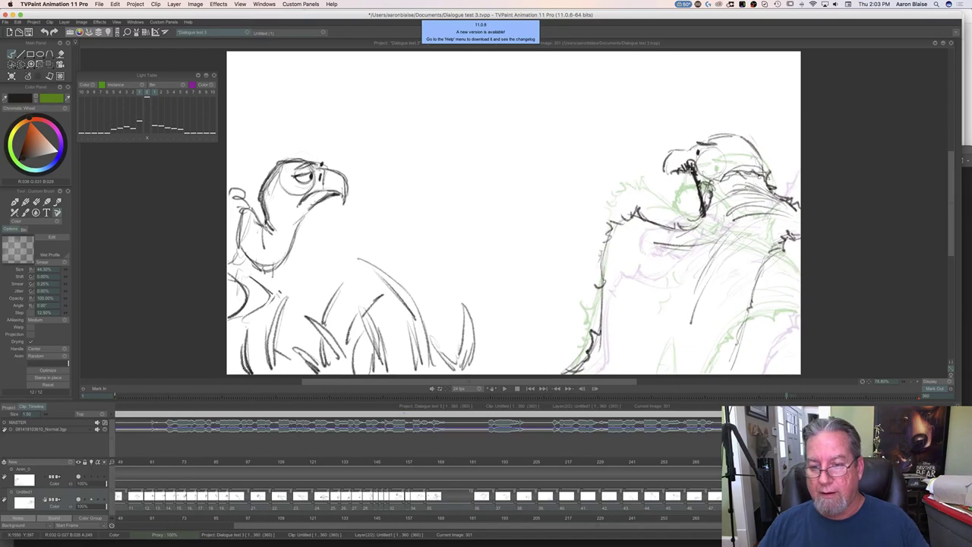
key(Left)
key(Right)
Darken the lower beak's tip on frame 301 and curve it along the chest line, flipping against the previous drawing.
drag(705, 207, 682, 227)
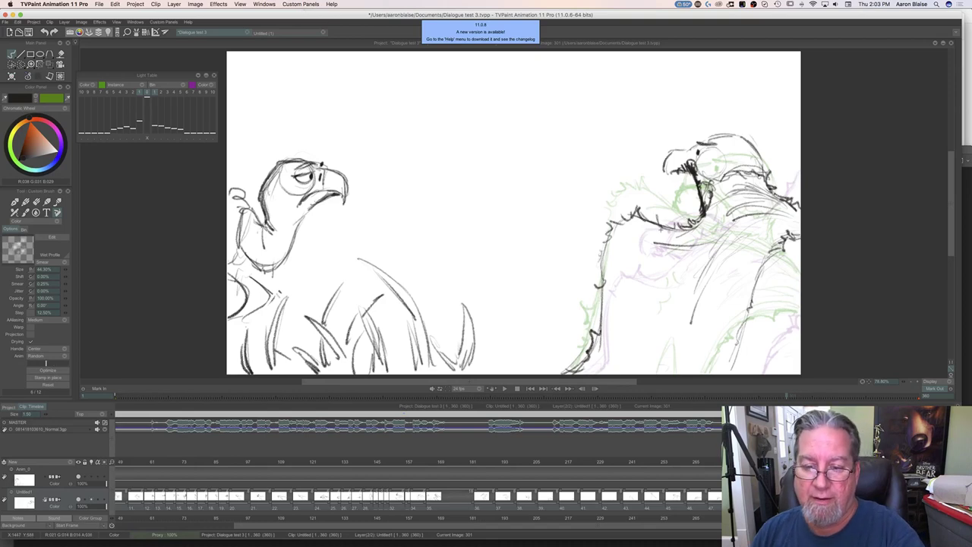
key(Left)
key(Right)
key(Left)
key(Right)
key(Left)
key(Right)
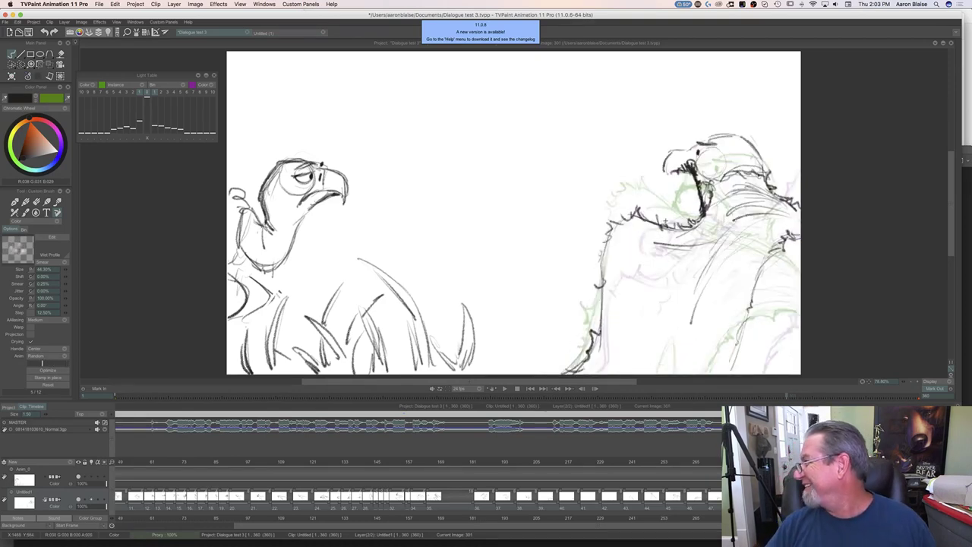
key(Left)
key(Right)
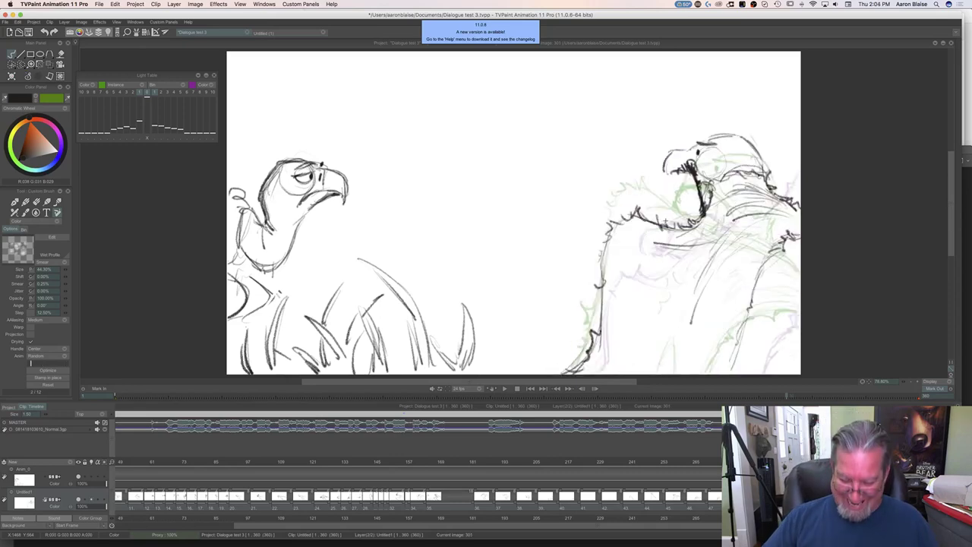
key(Tab)
key(Tab)
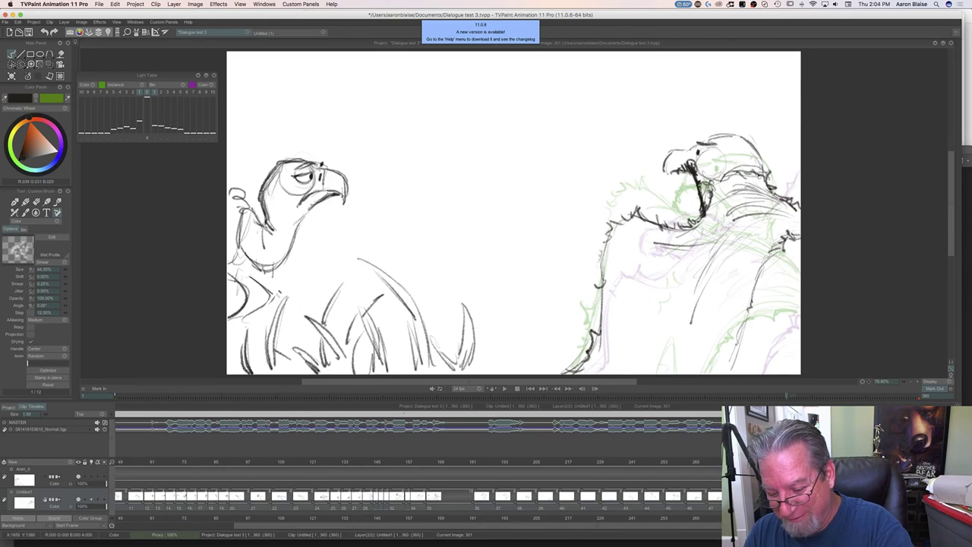
On frame 307, draw the dark mouth and a short lower beak stroke rising behind the lowered head.
key(Right)
key(Left)
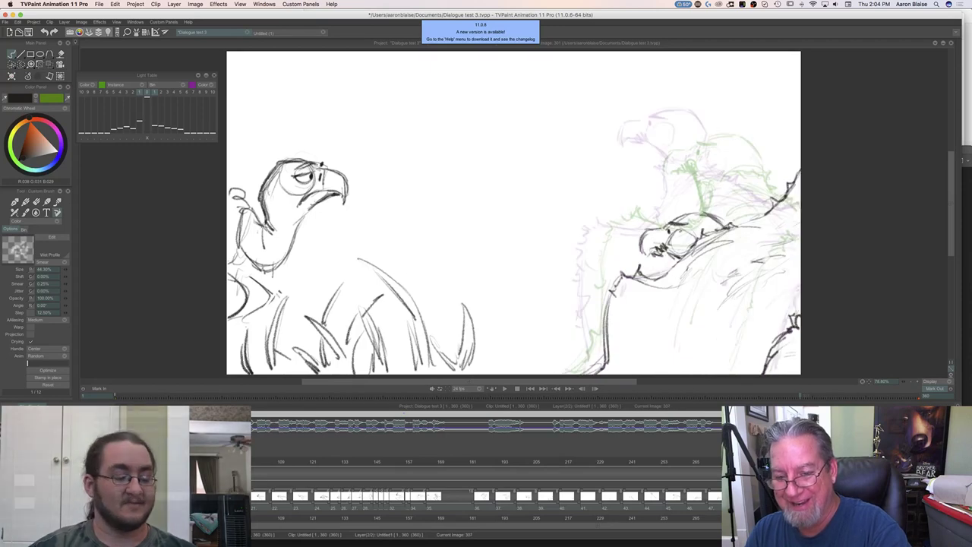
drag(663, 245, 670, 257)
mouse_move(710, 217)
mouse_down()
mouse_move(731, 188)
mouse_move(731, 202)
mouse_up()
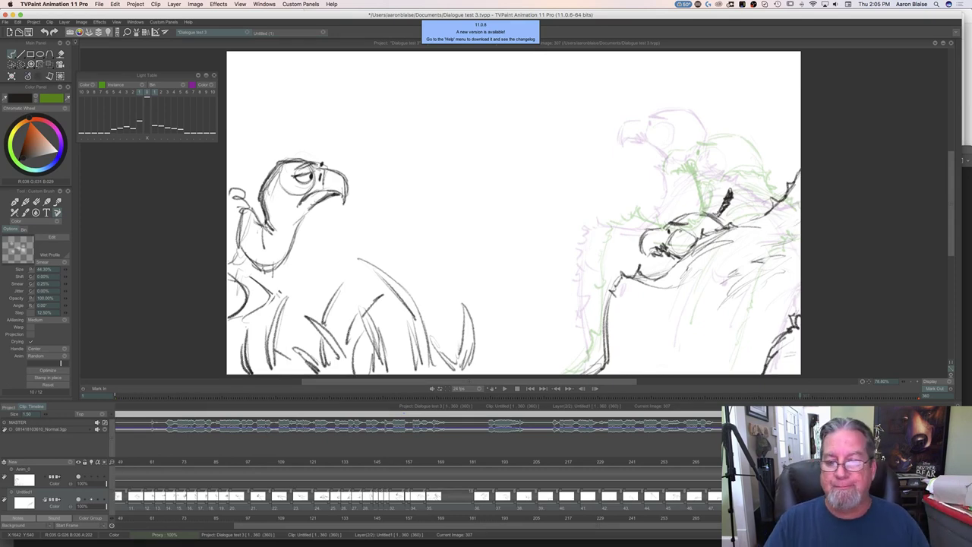
Darken the mouth on frame 307 and extend the raised beak stroke up to a thin tip, comparing with the previous drawing.
key(Left)
key(Right)
key(Left)
key(Right)
drag(665, 250, 674, 257)
drag(720, 215, 729, 179)
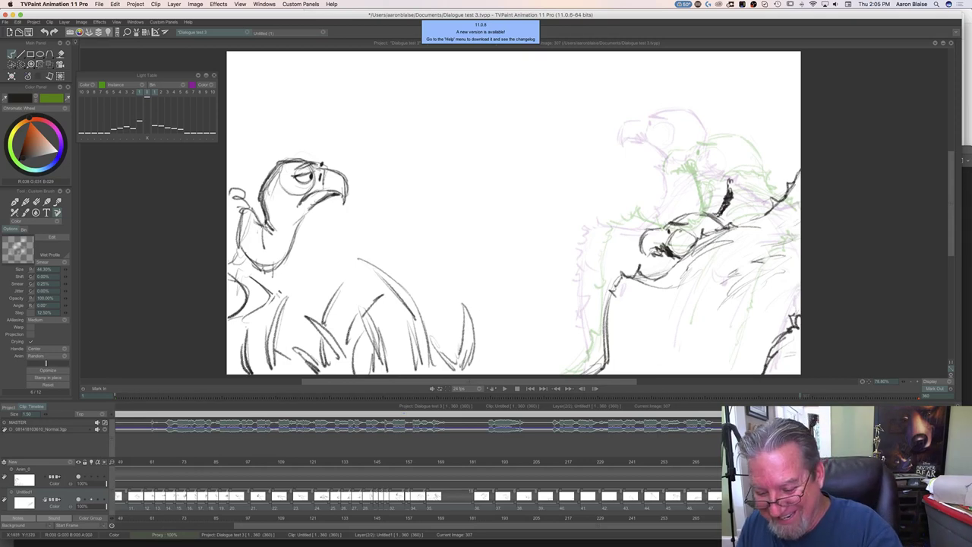
Flip back and forth through the drawings around frames 295 to 307 to review the beak's swing.
key(Left)
key(Left)
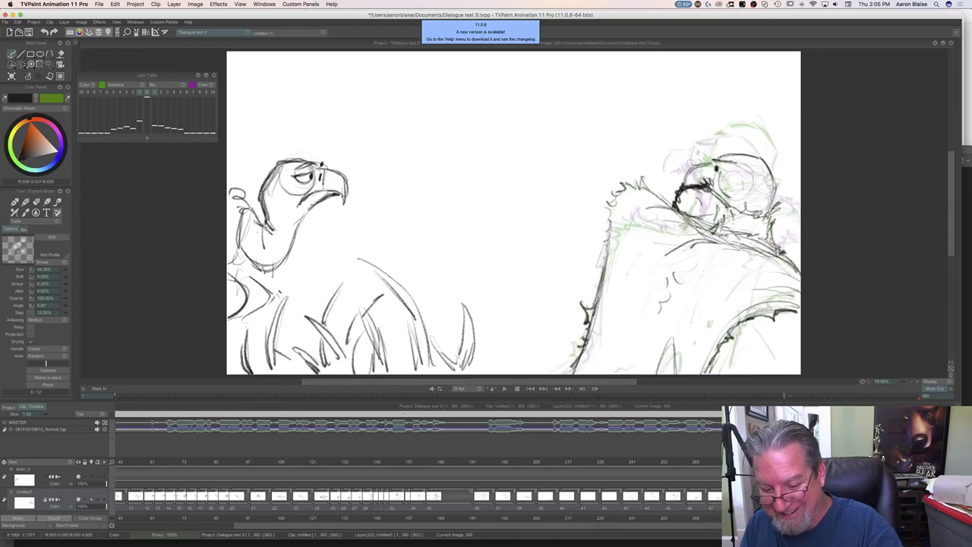
key(Right)
key(Right)
key(Right)
key(Right)
key(Right)
key(Right)
key(Right)
key(Right)
key(Right)
key(Left)
key(Left)
key(Left)
key(Left)
key(Left)
key(Left)
key(Left)
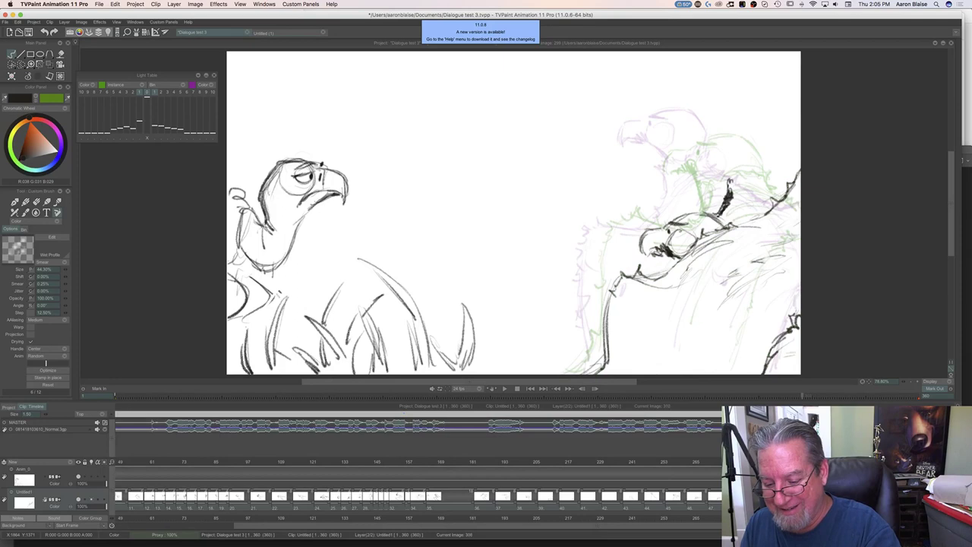
On frame 313, draw the lower beak hanging almost straight down from the vulture's mouth.
key(Right)
key(Right)
key(Right)
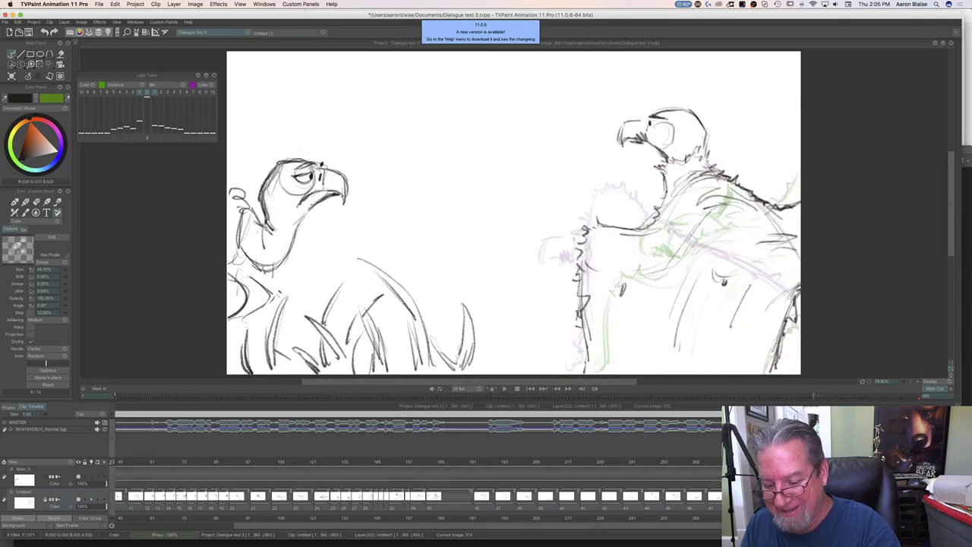
mouse_move(640, 142)
mouse_down()
mouse_move(645, 215)
mouse_move(640, 143)
mouse_up()
On frame 319, draw the lower beak swinging up from the dark mouth to a tip above the shoulder, checking the neighbouring drawing.
key(Right)
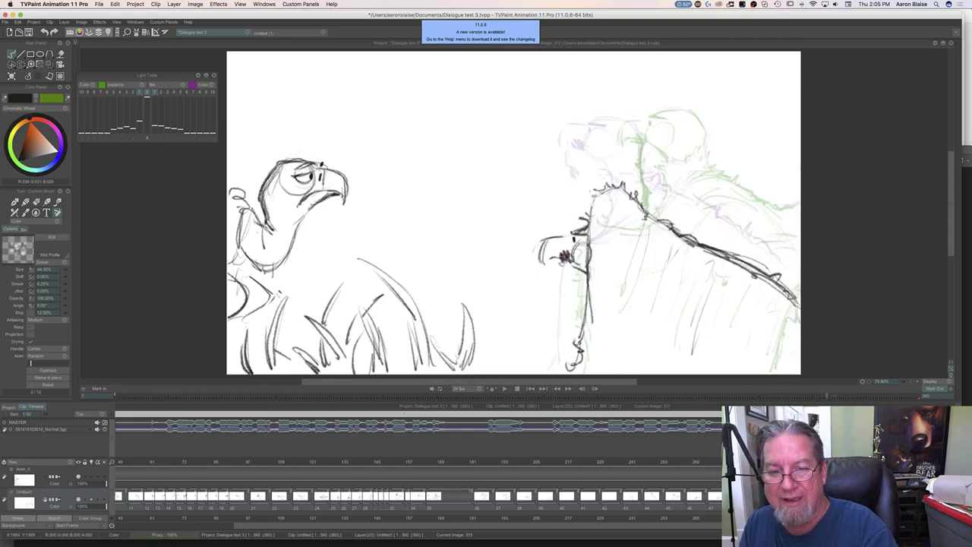
key(Right)
key(Right)
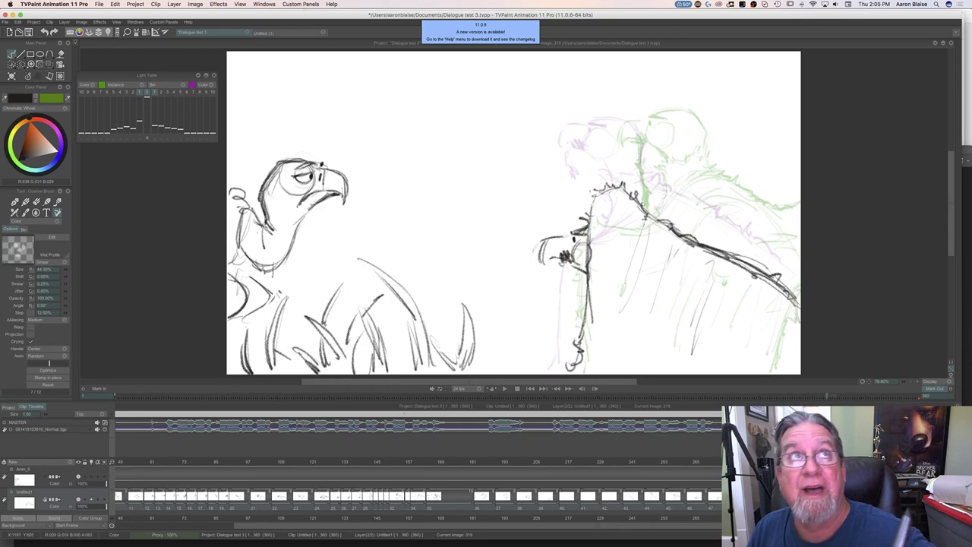
mouse_move(563, 254)
mouse_down()
mouse_move(614, 169)
mouse_move(580, 214)
mouse_up()
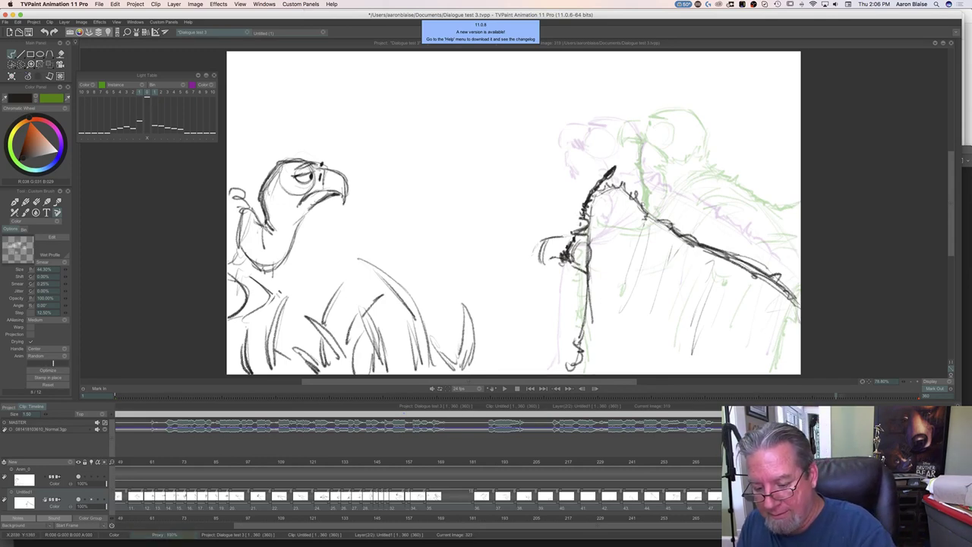
key(Right)
key(Left)
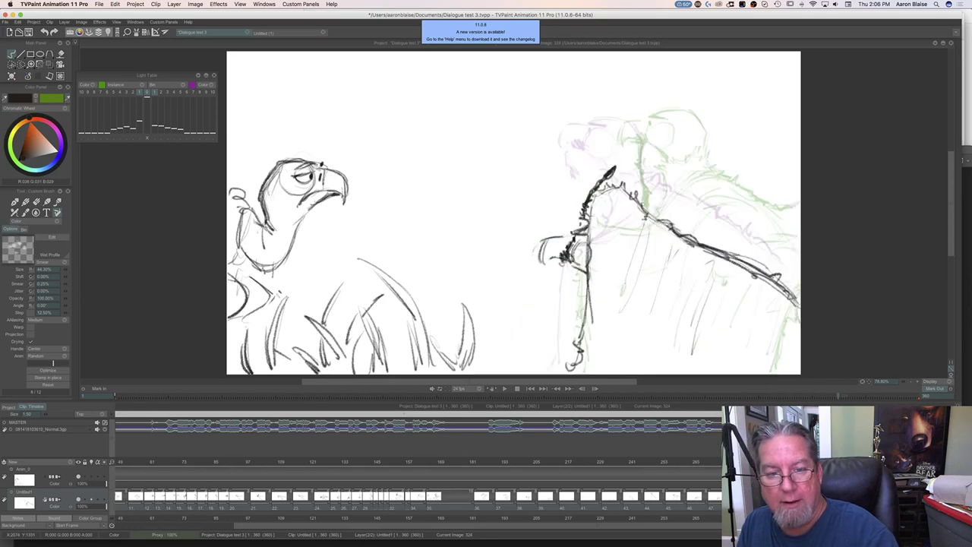
On frame 325, erase the small lower beak and redraw it as a long dark stroke hanging down from the mouth.
key(Right)
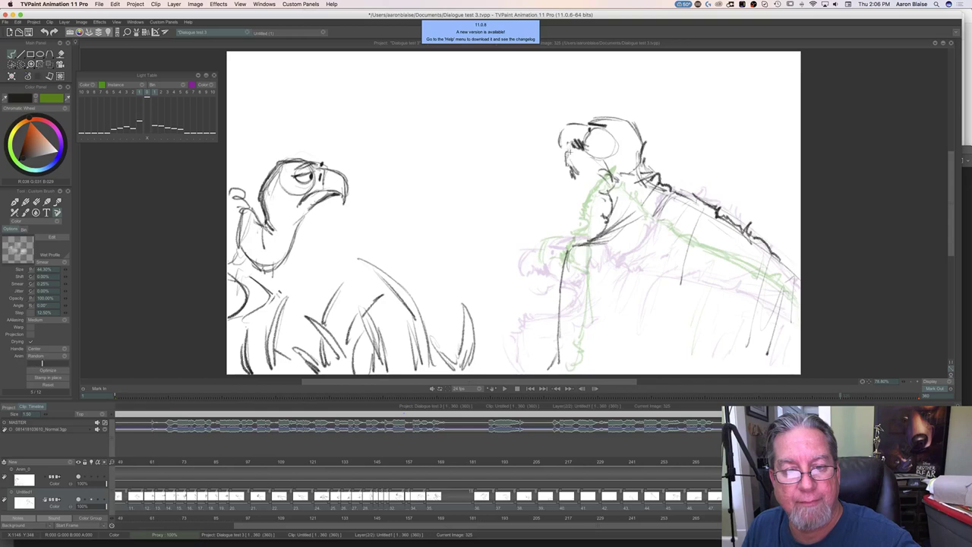
key(e)
mouse_move(568, 157)
mouse_down()
mouse_move(574, 176)
mouse_move(569, 165)
mouse_move(582, 153)
mouse_move(565, 154)
mouse_move(578, 156)
mouse_move(577, 142)
mouse_move(568, 232)
mouse_move(575, 143)
mouse_move(607, 173)
mouse_up()
key(b)
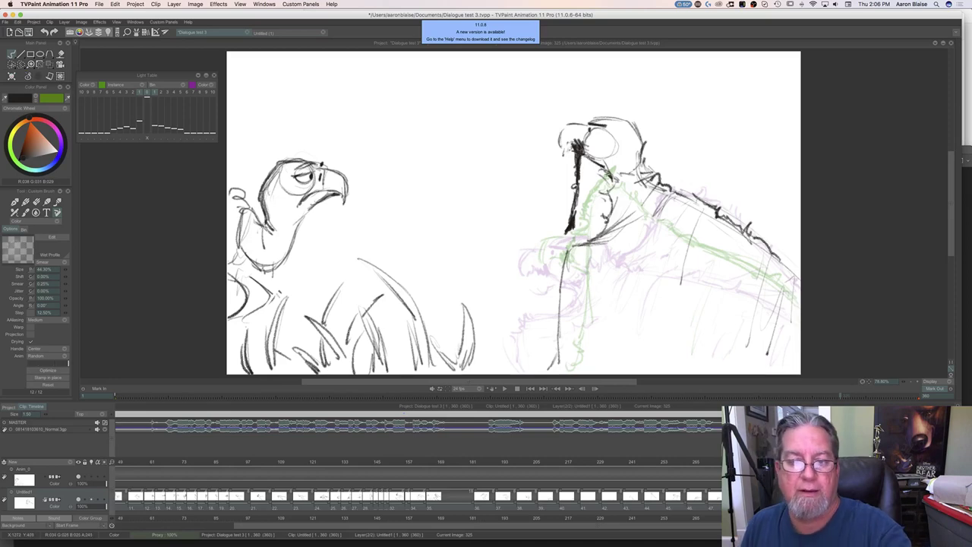
On frame 331, draw the lower beak curving up from the mouth past the head to a dark tip, and trim it.
mouse_move(840, 396)
mouse_down()
mouse_move(809, 396)
mouse_move(858, 396)
mouse_move(802, 395)
mouse_move(859, 396)
mouse_up()
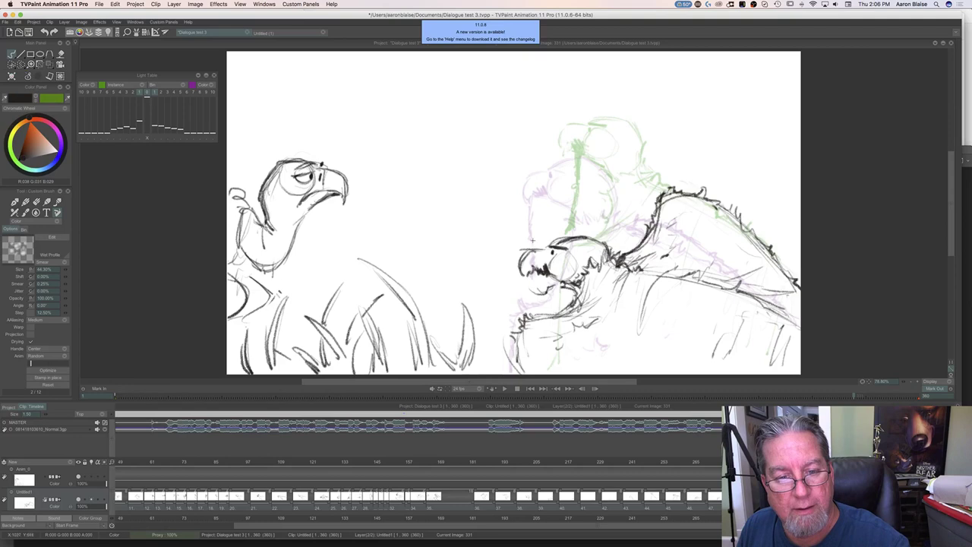
mouse_move(562, 192)
mouse_down()
mouse_move(538, 228)
mouse_move(541, 269)
mouse_up()
mouse_move(545, 220)
mouse_down()
mouse_move(539, 254)
mouse_move(553, 198)
mouse_up()
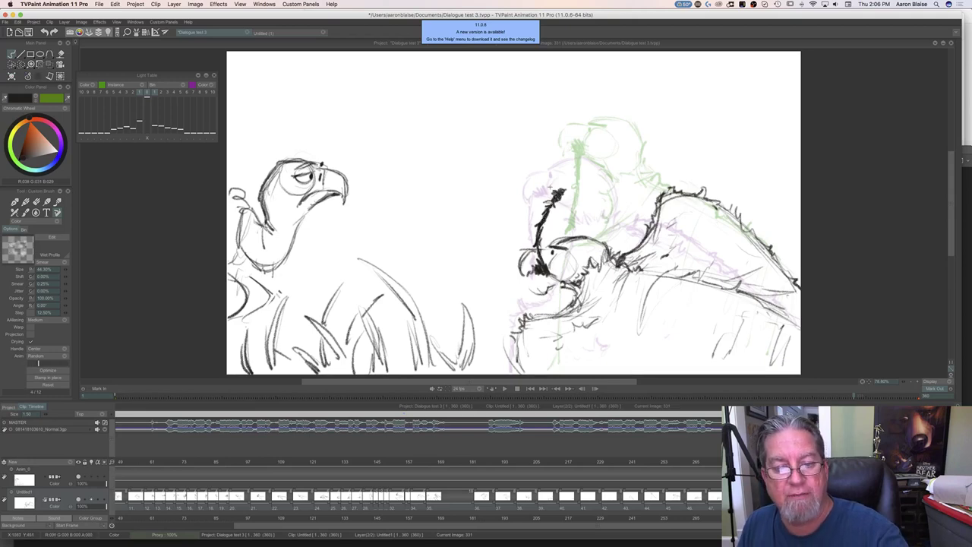
key(e)
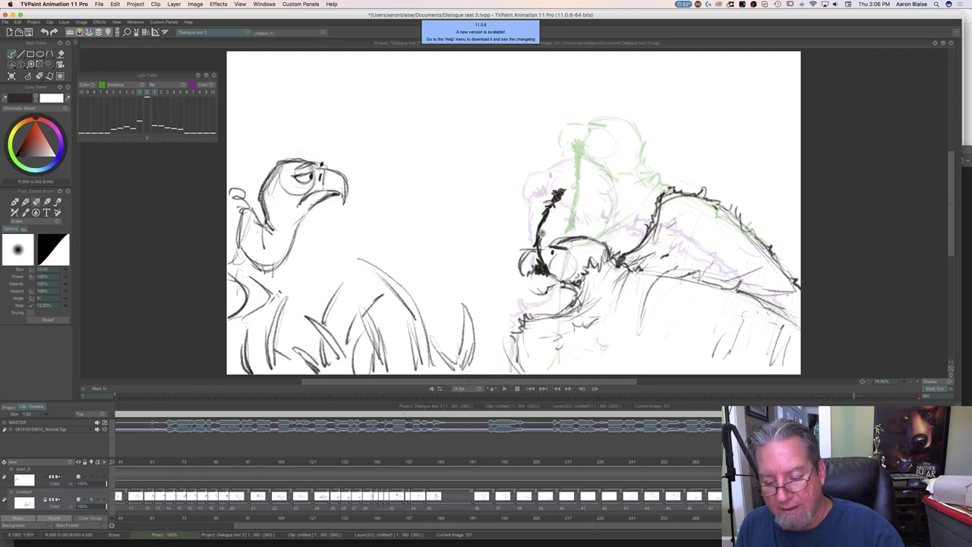
key(e)
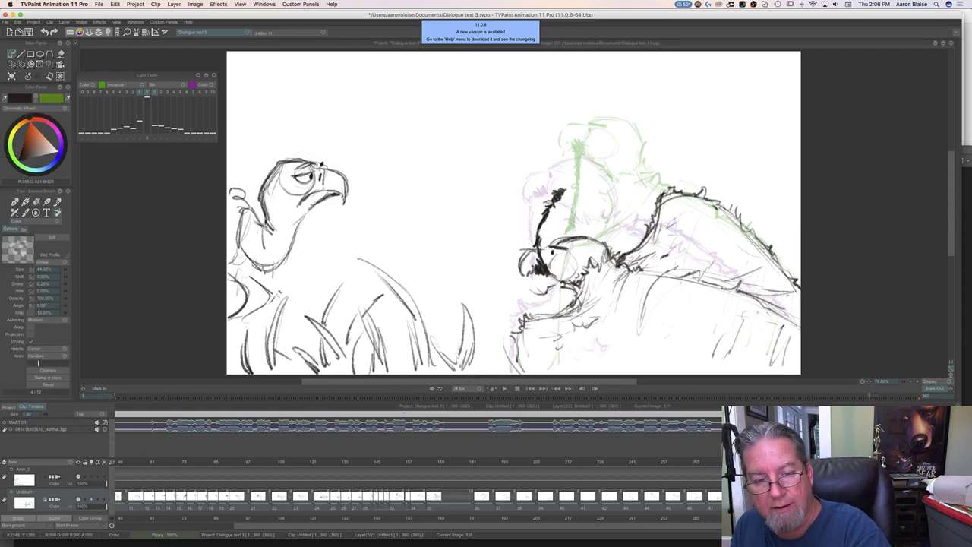
Compare the final drawings after frame 331, and play back the animation to review the beak's motion.
key(Right)
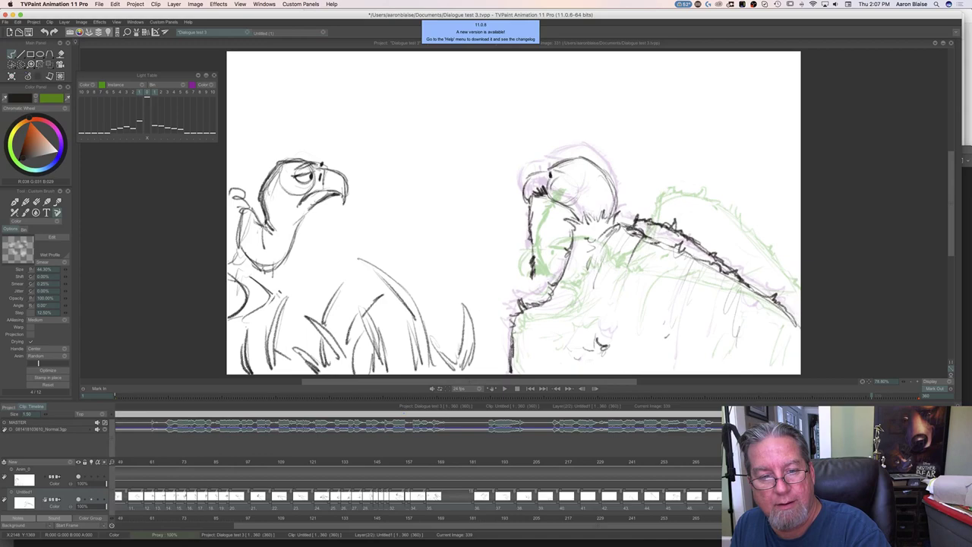
key(Left)
key(Right)
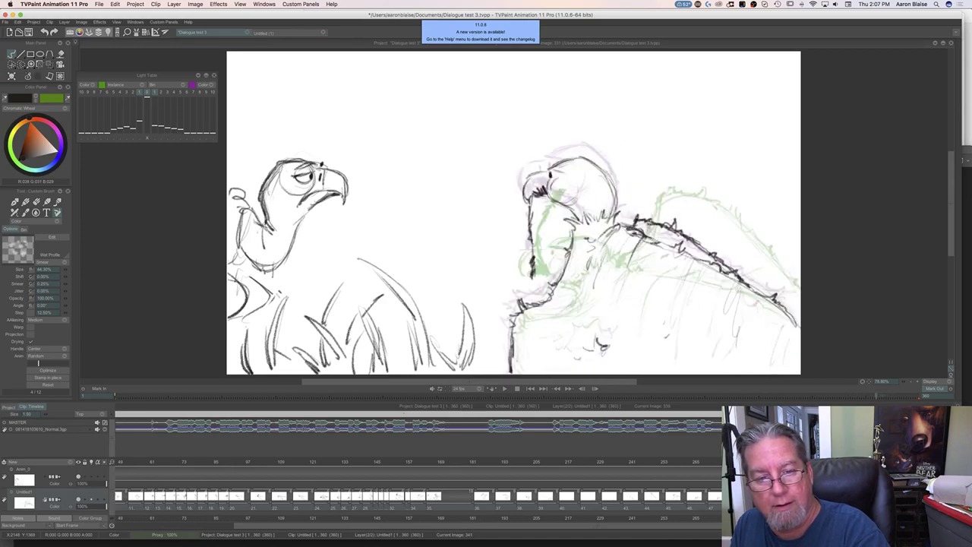
key(Right)
drag(874, 462, 636, 461)
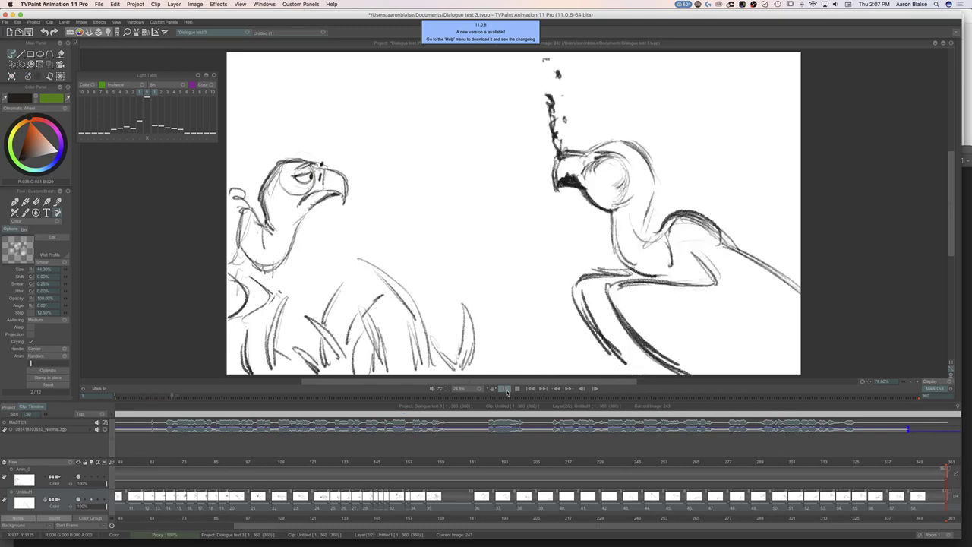
click(517, 389)
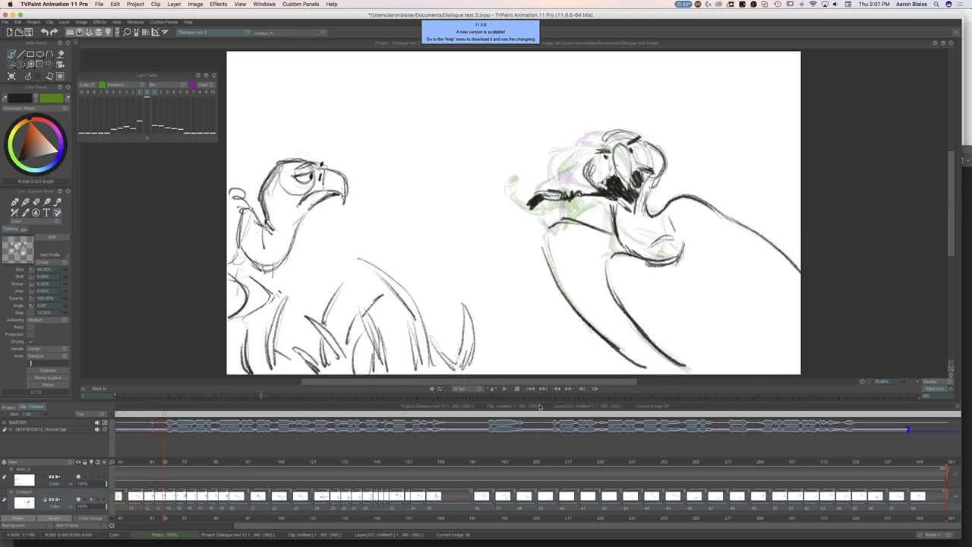
mouse_move(874, 466)
mouse_down()
mouse_move(822, 463)
mouse_move(917, 463)
mouse_move(880, 469)
mouse_move(903, 469)
mouse_move(894, 469)
mouse_up()
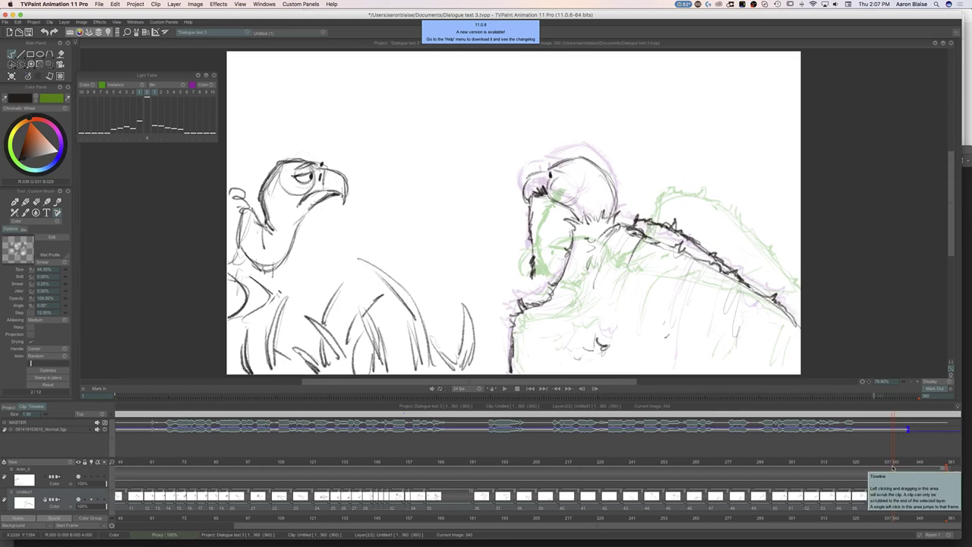
key(e)
drag(532, 275, 531, 231)
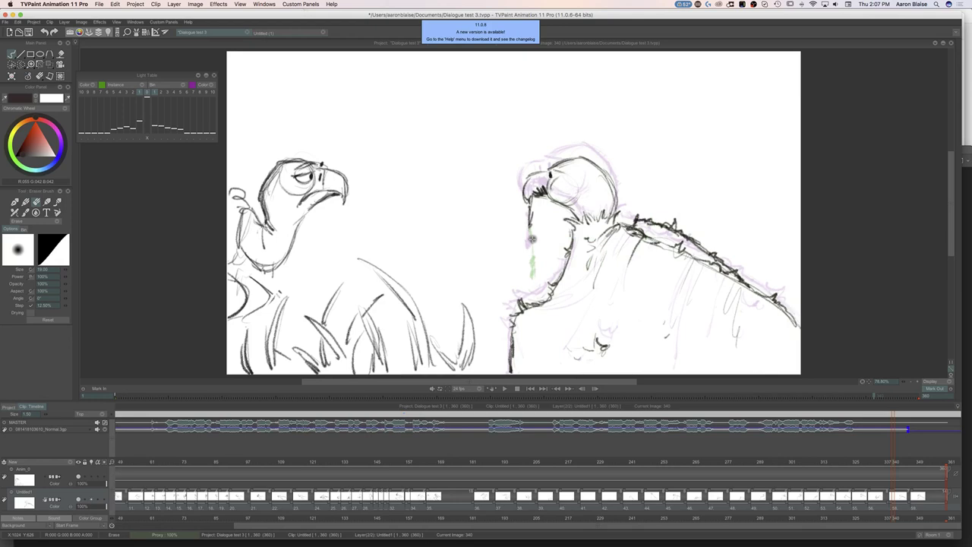
drag(532, 228, 533, 278)
key(b)
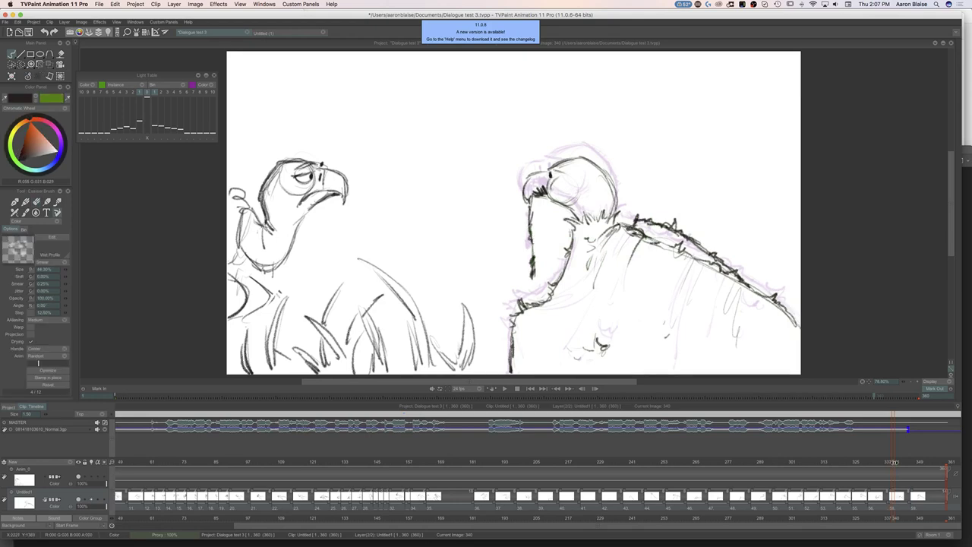
On frame 339, erase the lower beak hanging straight down and redraw it swinging forward from the mouth to a dark tip.
drag(894, 464, 891, 462)
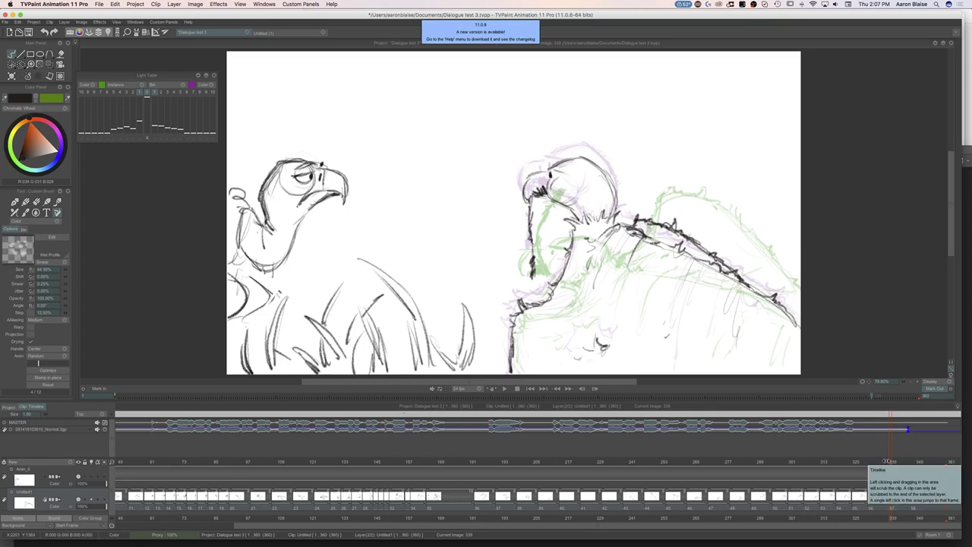
key(e)
drag(532, 229, 533, 278)
drag(532, 275, 529, 218)
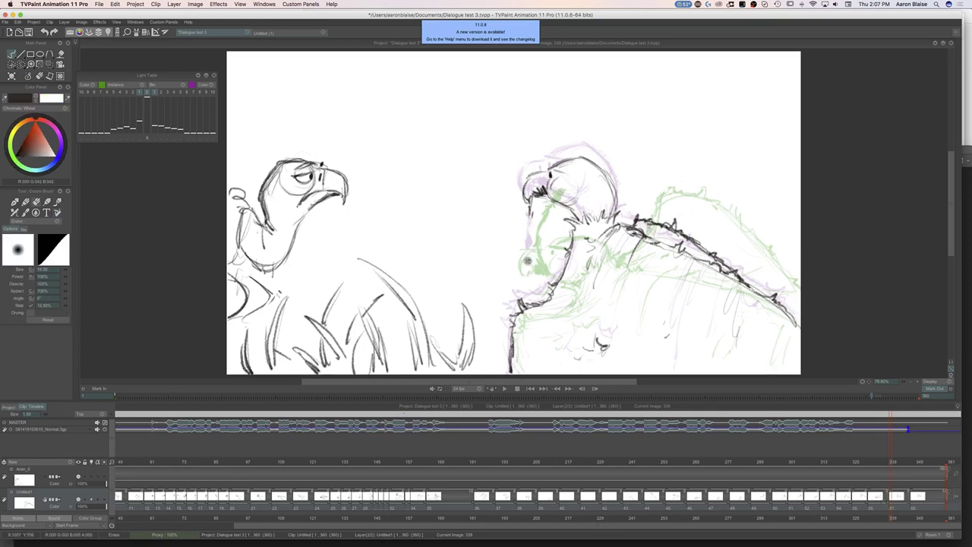
key(e)
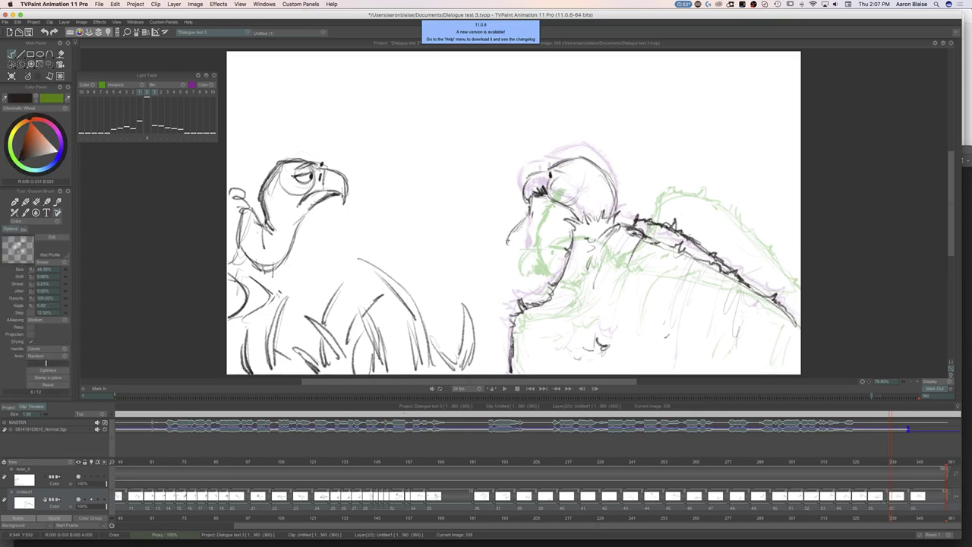
mouse_move(507, 241)
mouse_down()
mouse_move(520, 253)
mouse_move(521, 243)
mouse_move(509, 242)
mouse_move(524, 213)
mouse_move(511, 232)
mouse_move(544, 193)
mouse_up()
drag(523, 242, 529, 234)
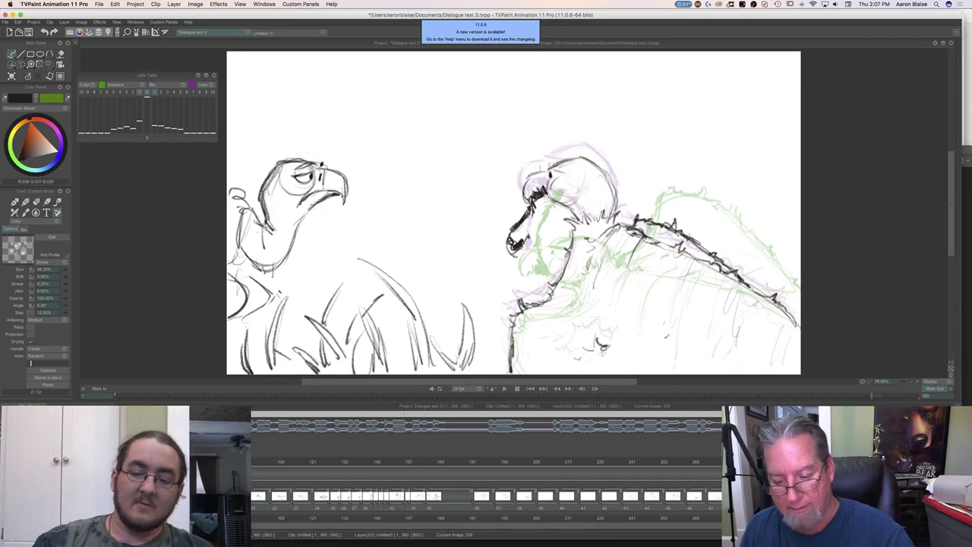
Flip back and forth through the drawings around frame 339 and play back the animation to check the lower beak's swing.
key(Left)
key(Left)
key(Left)
key(Left)
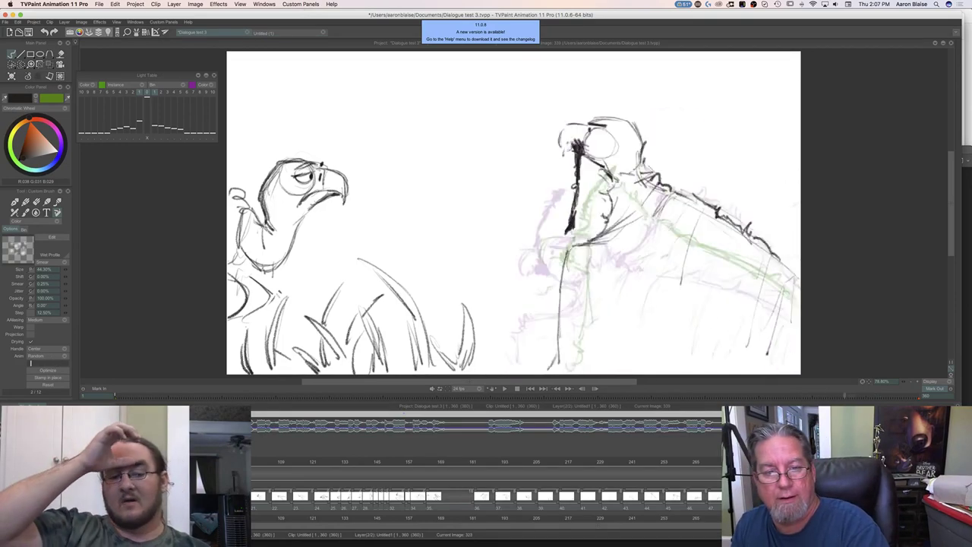
key(Right)
key(Right)
key(Right)
key(Right)
key(Left)
key(Left)
key(Left)
key(Right)
key(Right)
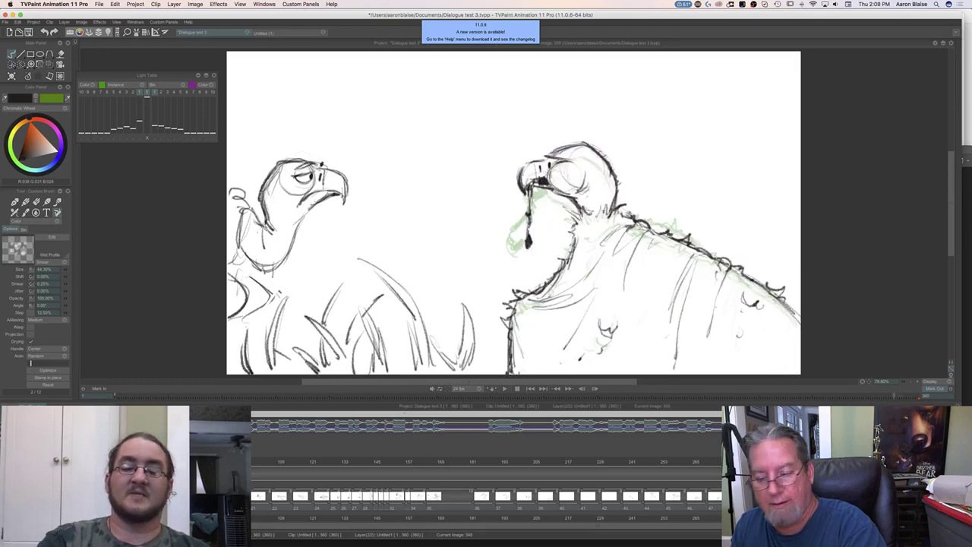
key(Left)
key(Left)
key(Left)
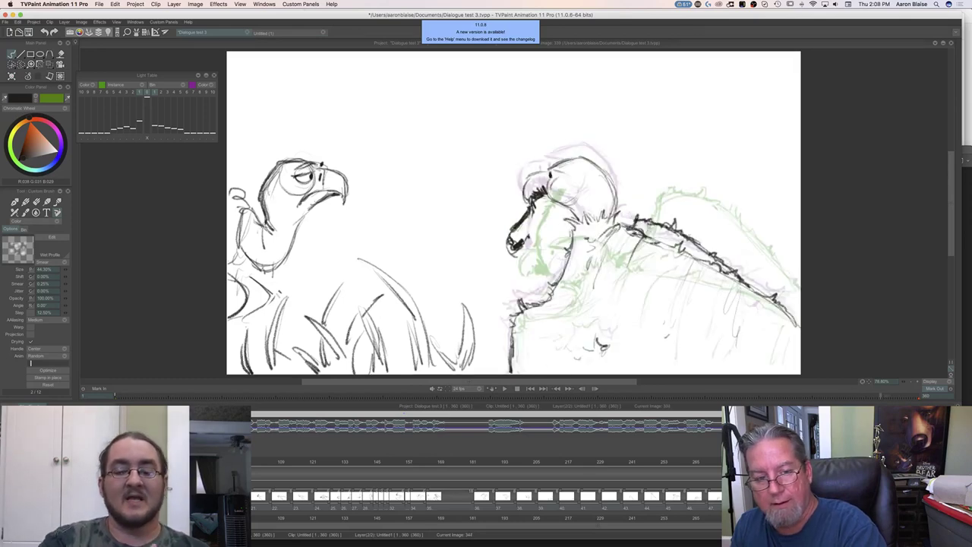
key(Left)
key(Left)
key(Left)
key(Left)
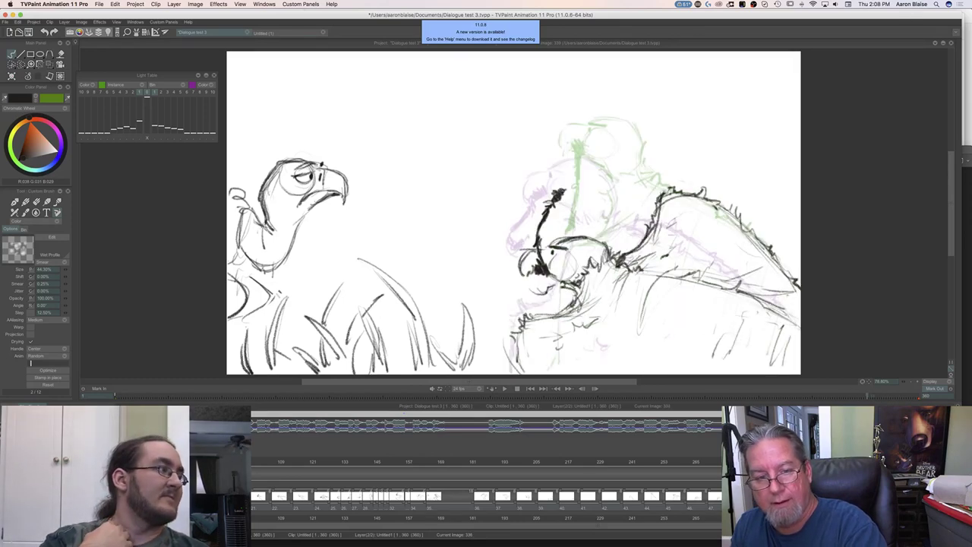
key(Right)
key(Right)
key(Right)
key(Right)
key(Right)
key(Left)
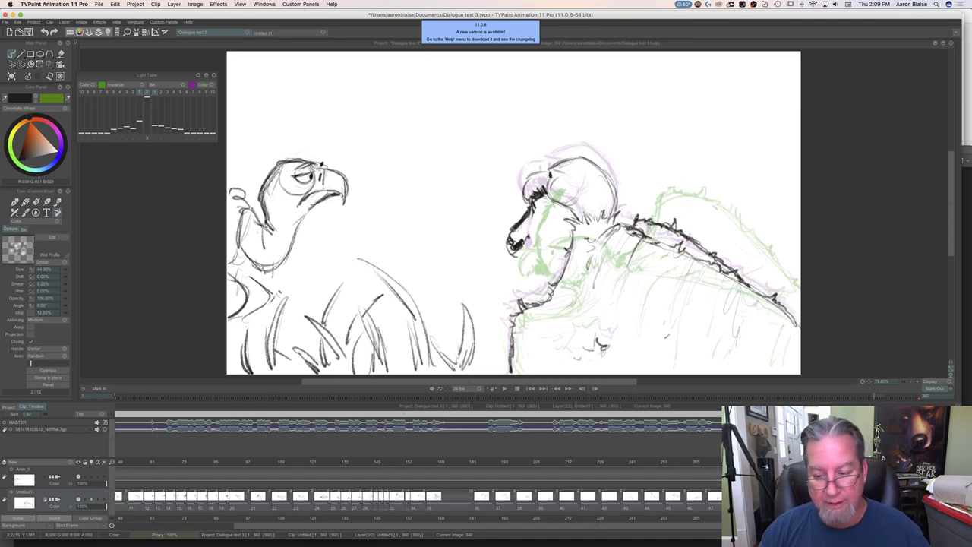
click(505, 388)
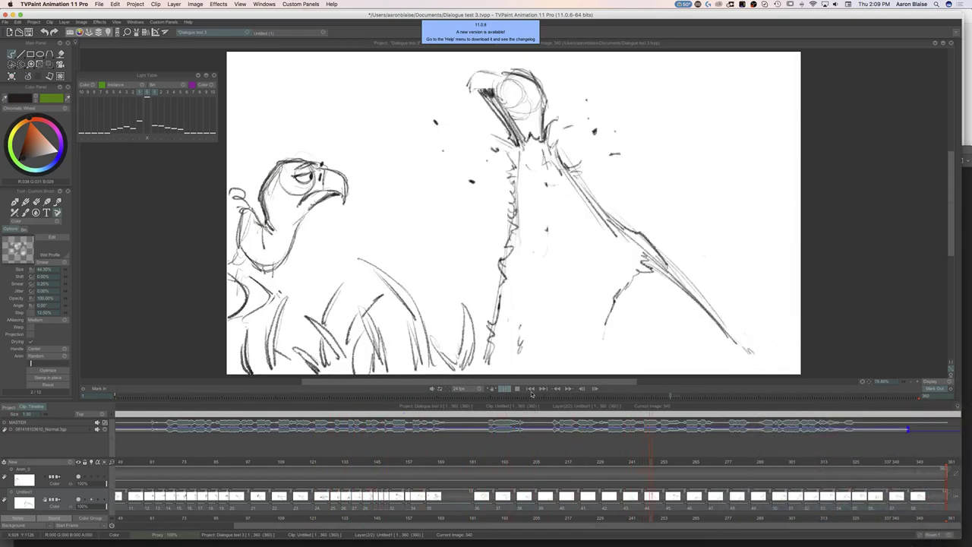
click(516, 391)
On frame 207, erase the long lower beak and redraw it as a short dark tip beside the lowered head at the picture's bottom edge.
mouse_move(683, 466)
mouse_down()
mouse_move(459, 483)
mouse_move(566, 498)
mouse_move(543, 500)
mouse_up()
key(e)
drag(623, 290, 637, 372)
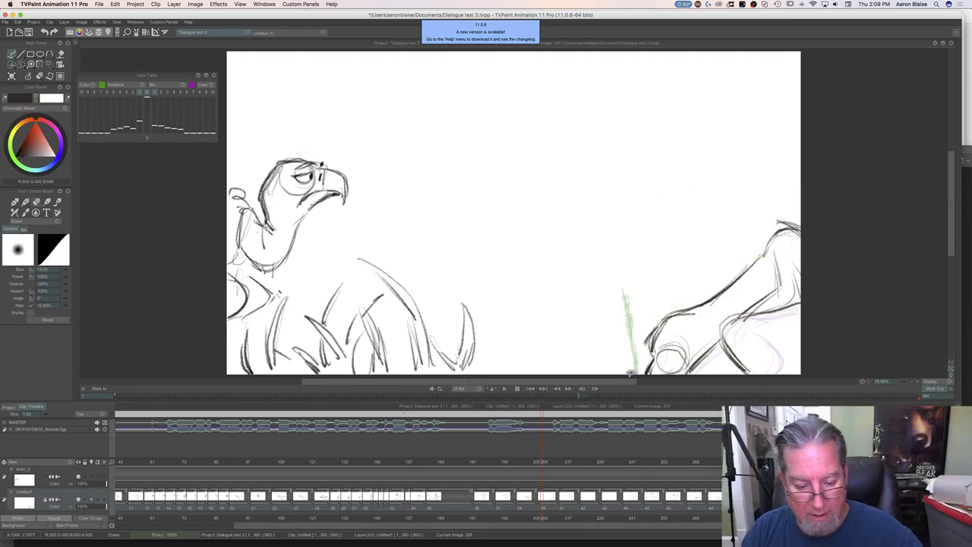
key(b)
drag(542, 495, 537, 494)
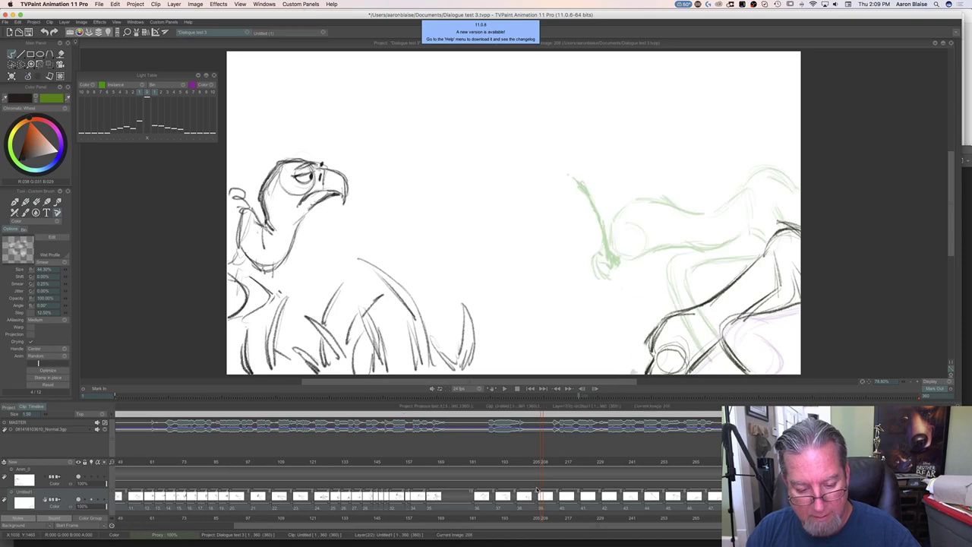
click(540, 462)
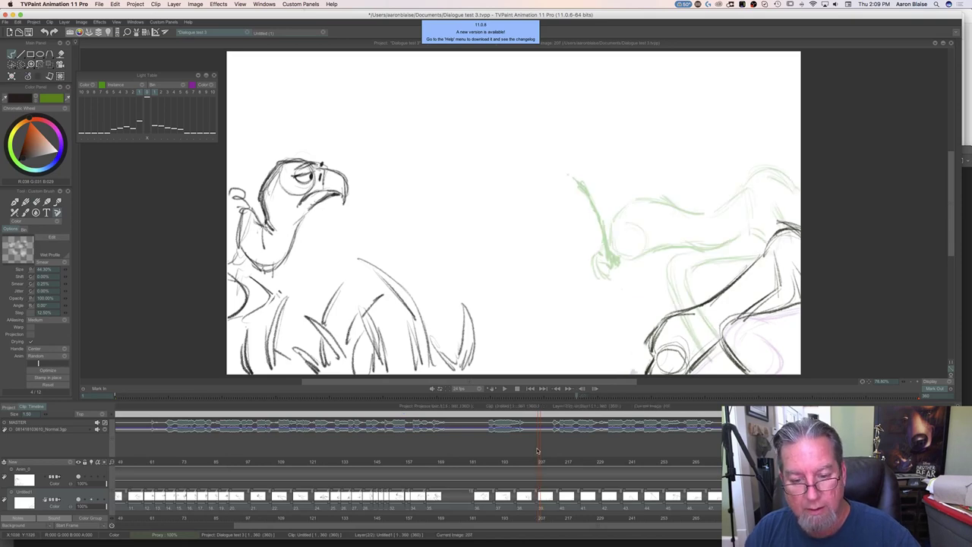
drag(611, 349, 599, 374)
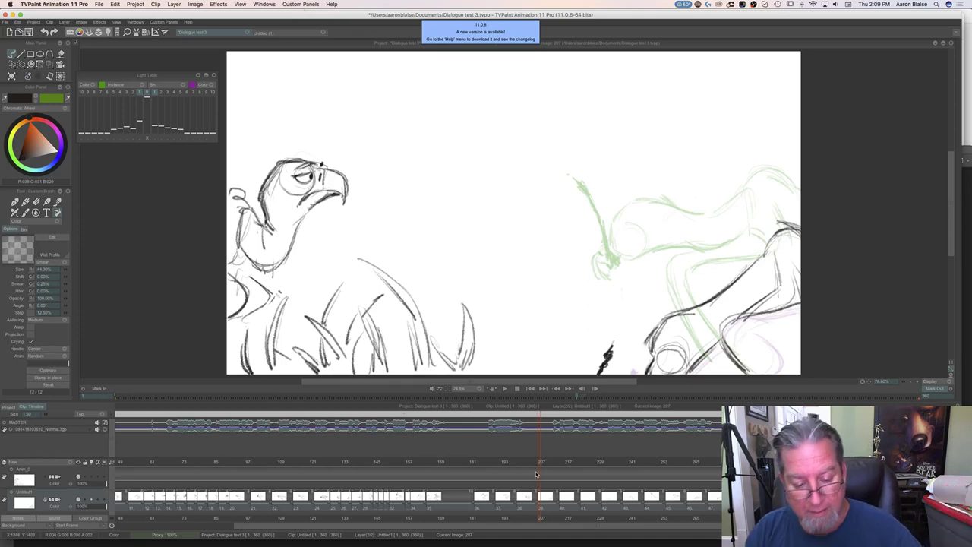
On frame 215, erase the dark beak remnant at the bottom edge of the picture.
drag(540, 462, 562, 462)
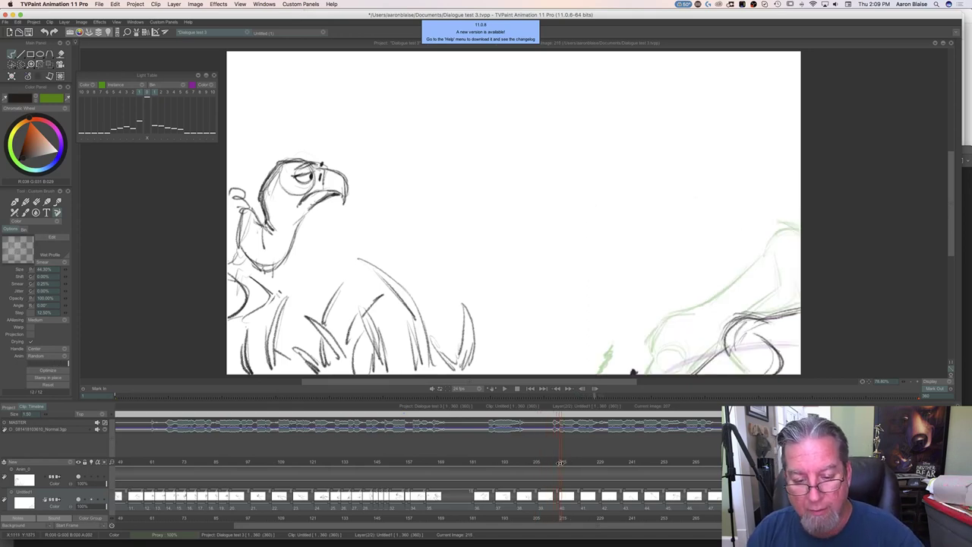
key(e)
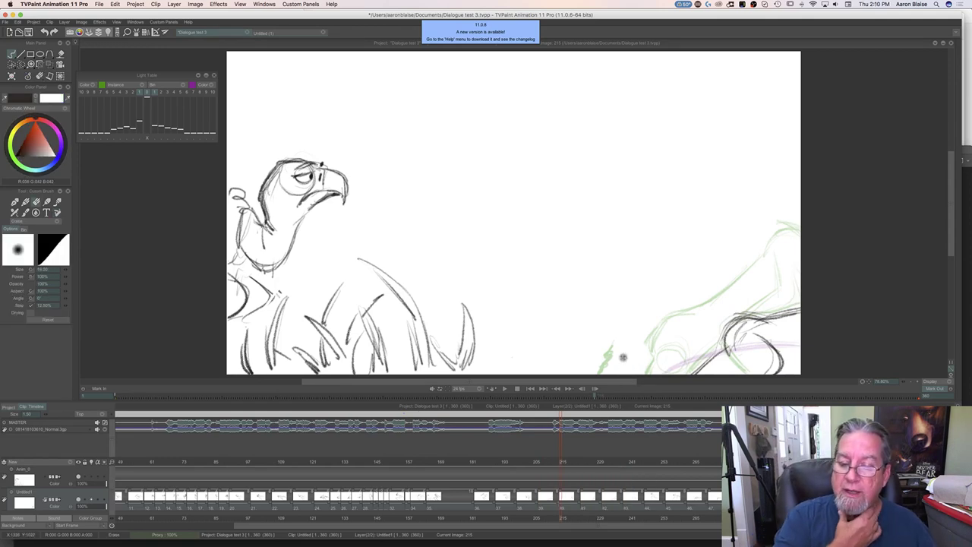
key(b)
Play back the animation from about frame 190 and again from a later frame to review the corrected beak motion.
mouse_move(561, 417)
mouse_down()
mouse_move(571, 417)
mouse_move(515, 417)
mouse_up()
click(504, 389)
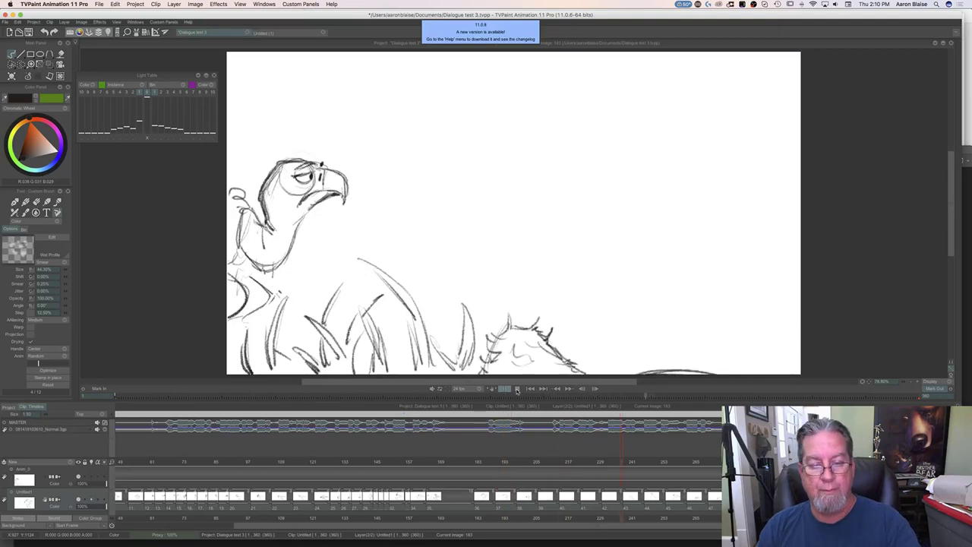
click(517, 392)
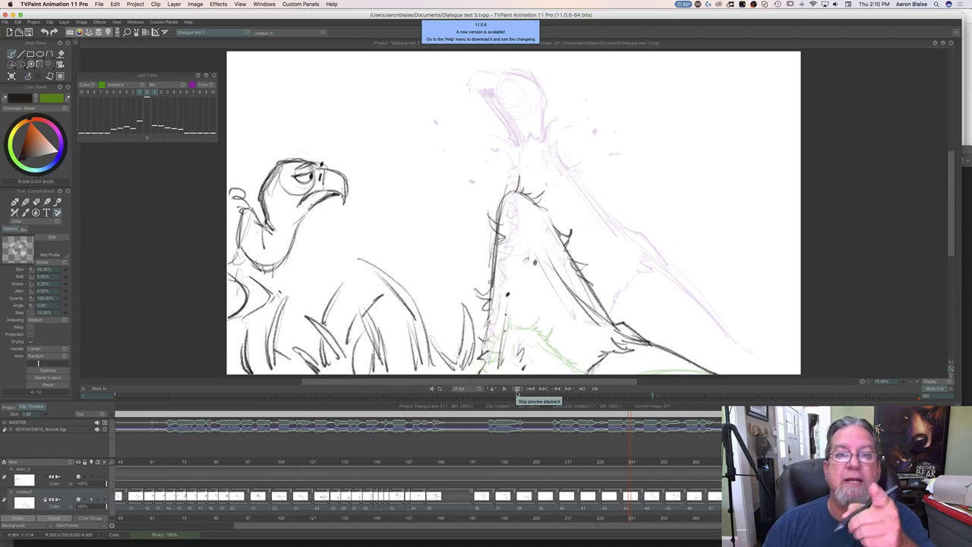
drag(630, 462, 808, 489)
click(504, 389)
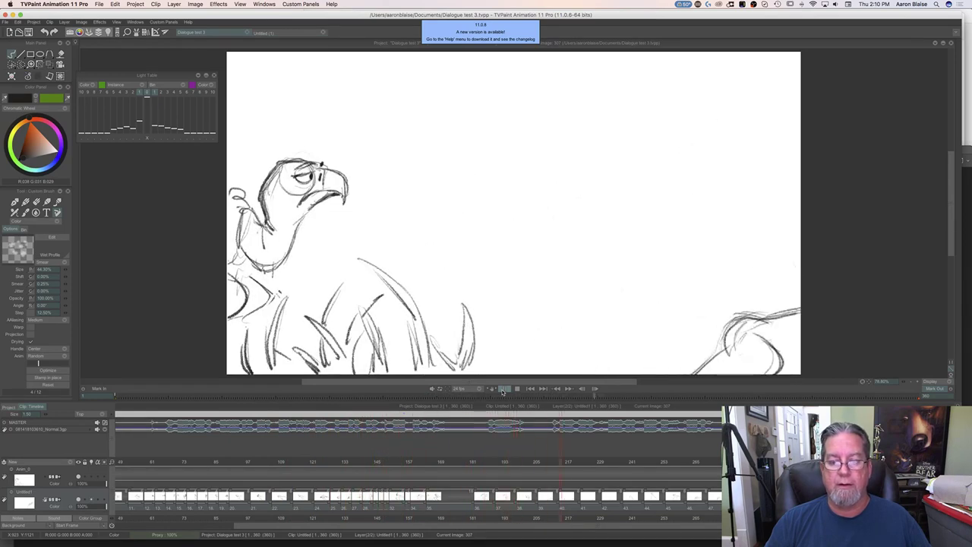
click(517, 390)
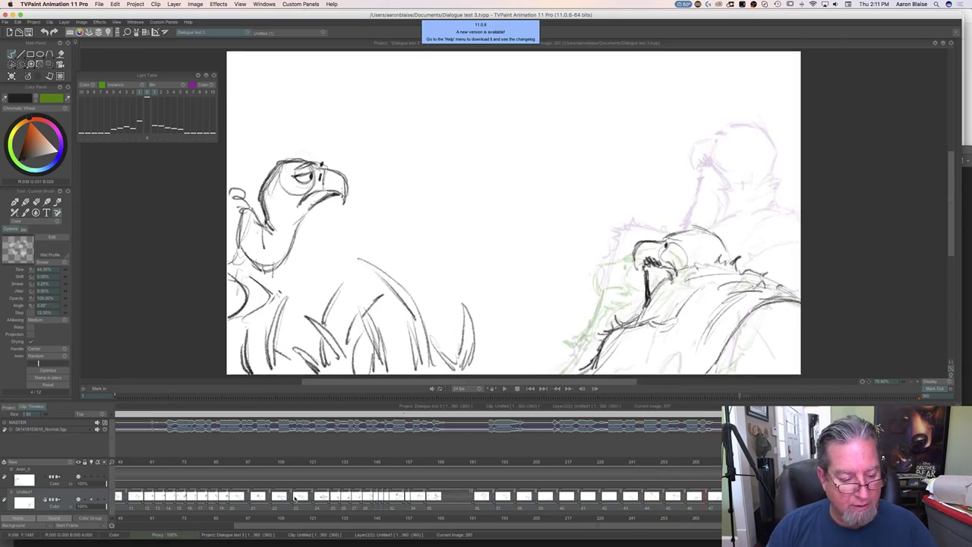
Shorten the long hold around frame 171 by starting its beak-down drawing later and extending the drawing before it.
click(455, 462)
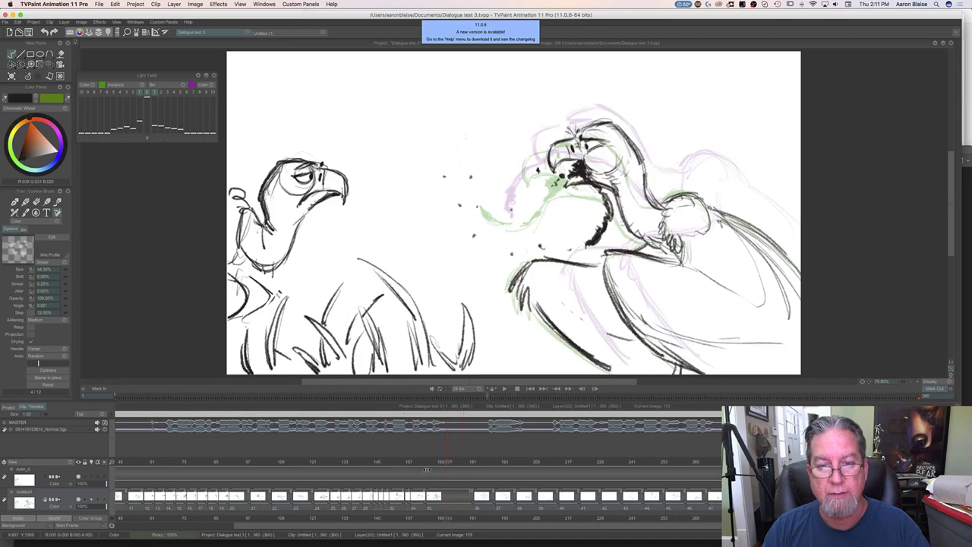
click(389, 461)
drag(409, 470, 433, 482)
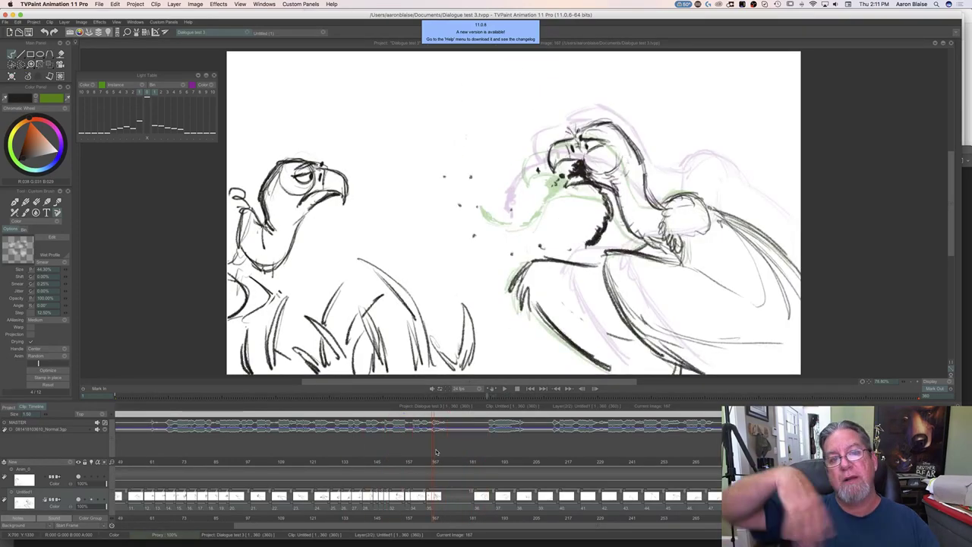
drag(434, 463, 446, 464)
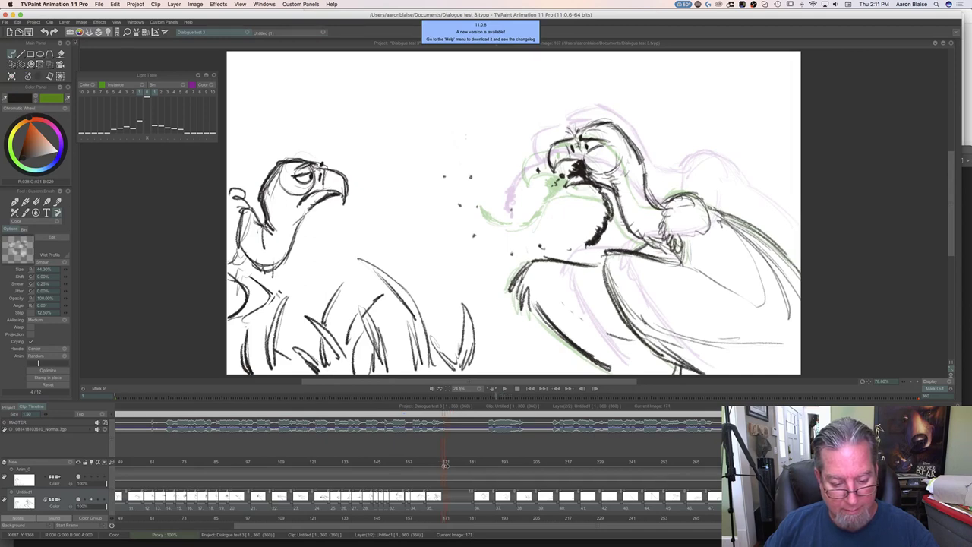
key(BackSpace)
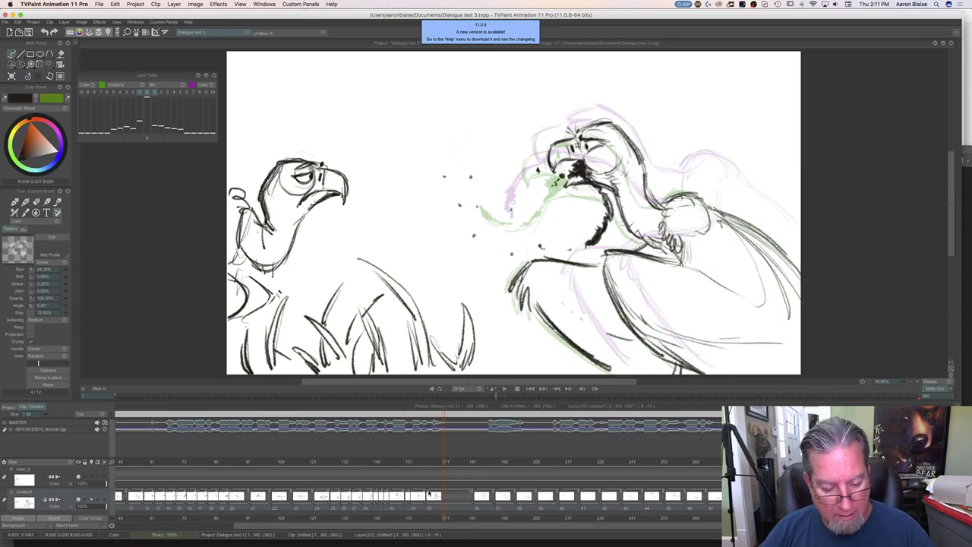
click(458, 495)
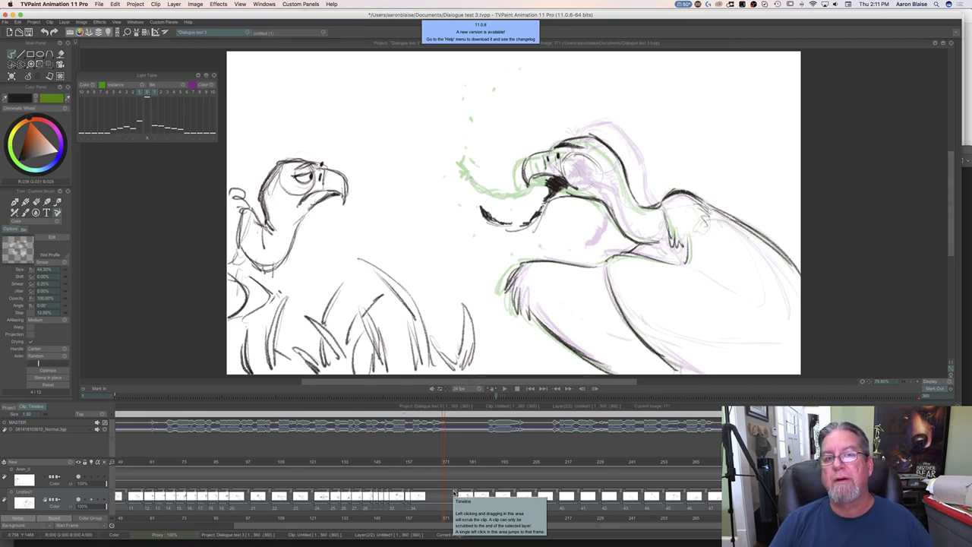
Insert a blank inbetween drawing at frame 165, enlarge the canvas view, and compare it with the neighbouring drawing.
mouse_move(444, 461)
mouse_down()
mouse_move(410, 461)
mouse_move(429, 462)
mouse_up()
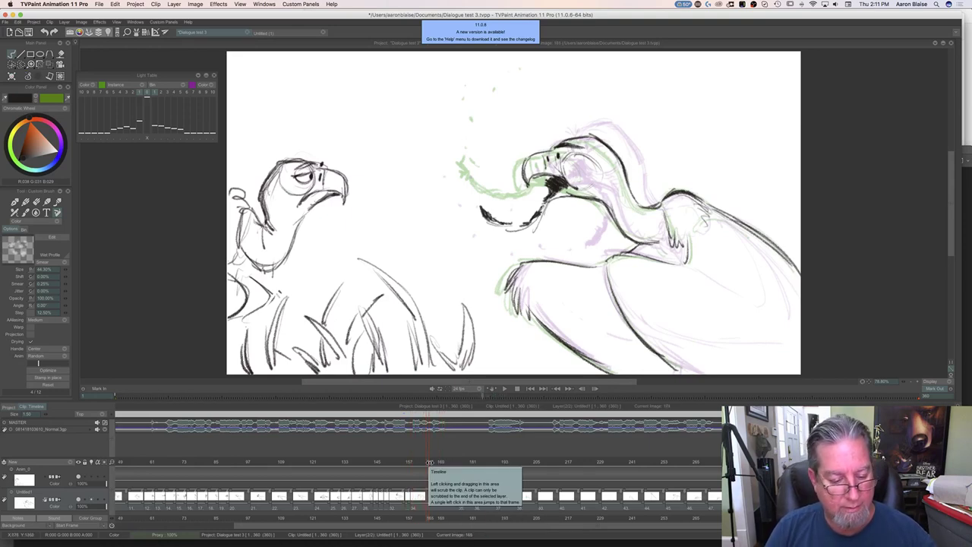
key(BackSpace)
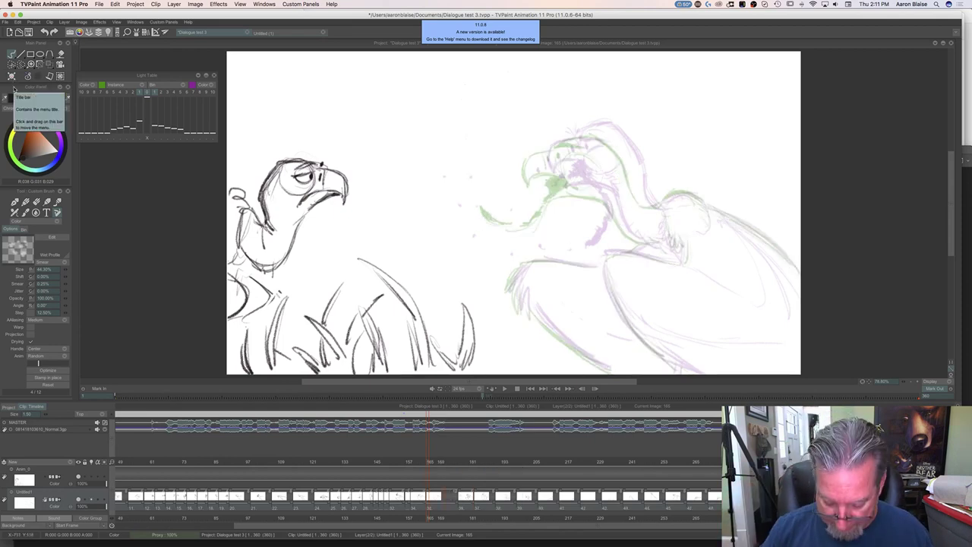
key(Tab)
key(Left)
key(Right)
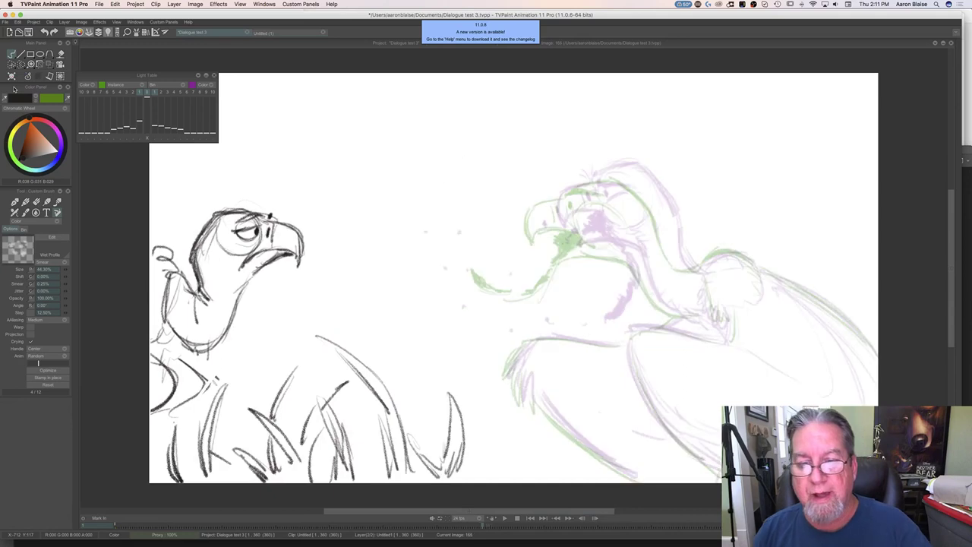
mouse_move(652, 198)
mouse_down()
mouse_move(629, 175)
mouse_move(656, 203)
mouse_move(672, 257)
mouse_up()
key(e)
drag(644, 182, 669, 276)
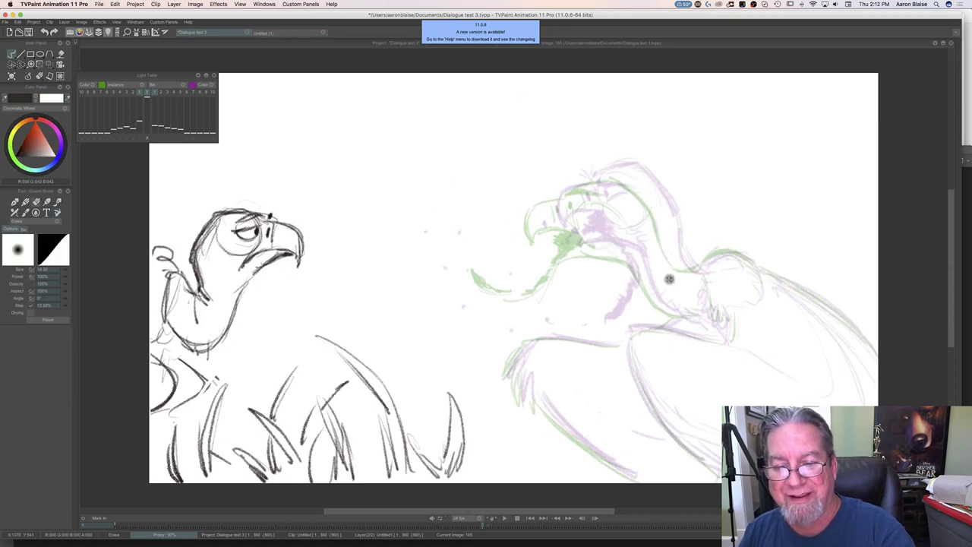
On frame 165, sketch the vulture's neck curve from the back of the head and the back line running over the shoulder.
key(b)
mouse_move(630, 172)
mouse_down()
mouse_move(657, 197)
mouse_move(650, 190)
mouse_move(676, 261)
mouse_move(694, 273)
mouse_up()
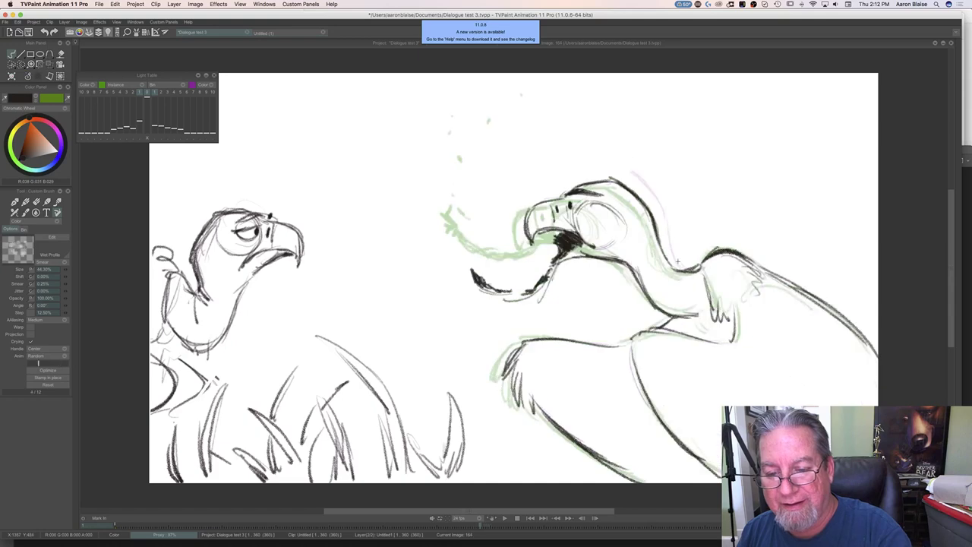
key(Right)
mouse_move(699, 267)
mouse_down()
mouse_move(747, 262)
mouse_move(706, 263)
mouse_move(742, 252)
mouse_move(864, 339)
mouse_up()
drag(822, 301, 878, 352)
drag(772, 273, 820, 303)
key(Left)
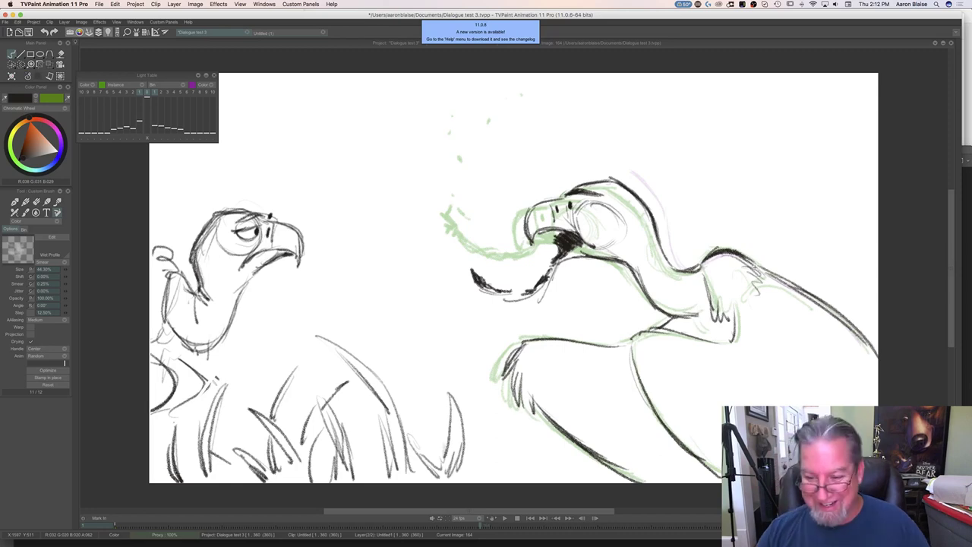
key(Tab)
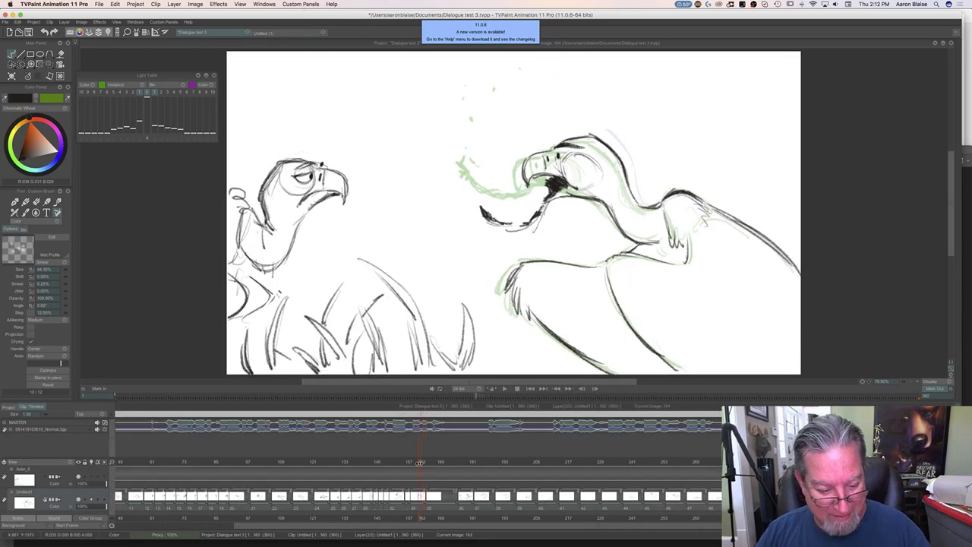
On frame 165, draw the vulture's brow-top and upper beak curve, checking it against the previous drawing.
click(429, 462)
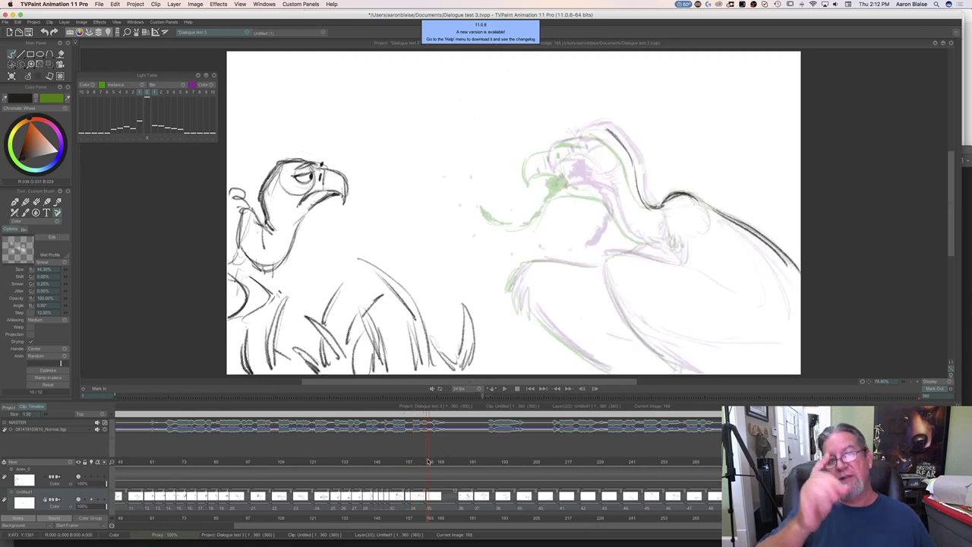
key(Left)
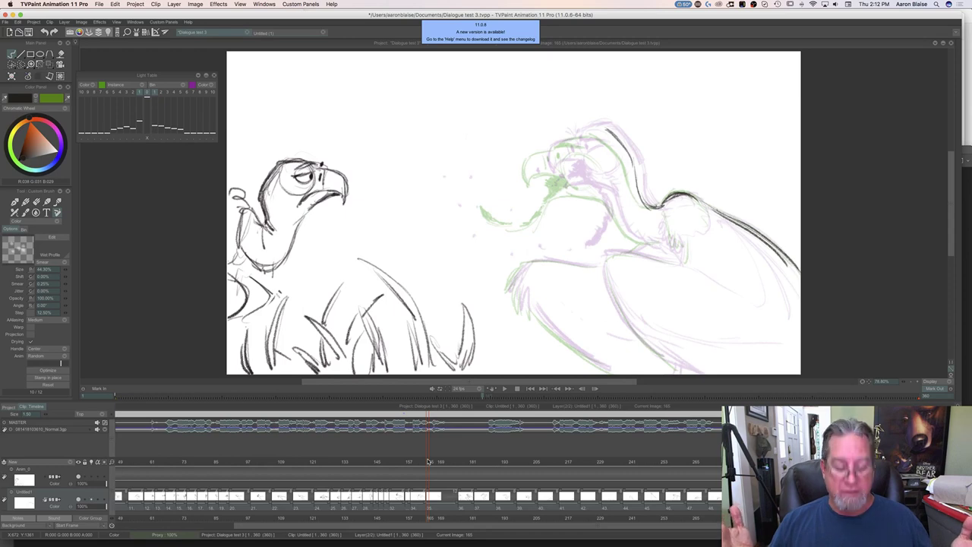
key(Tab)
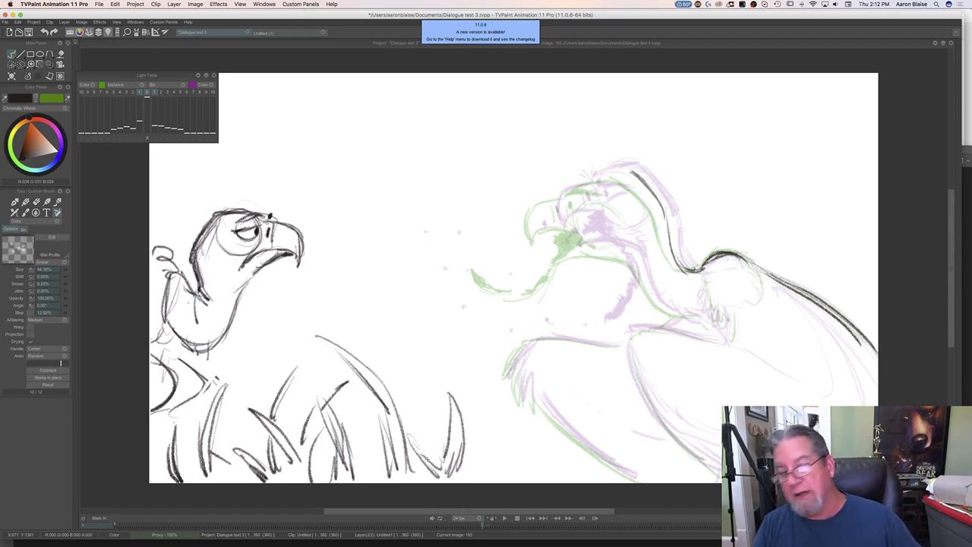
key(Left)
key(Right)
key(Left)
key(Right)
mouse_move(624, 168)
mouse_down()
mouse_move(592, 177)
mouse_move(550, 221)
mouse_up()
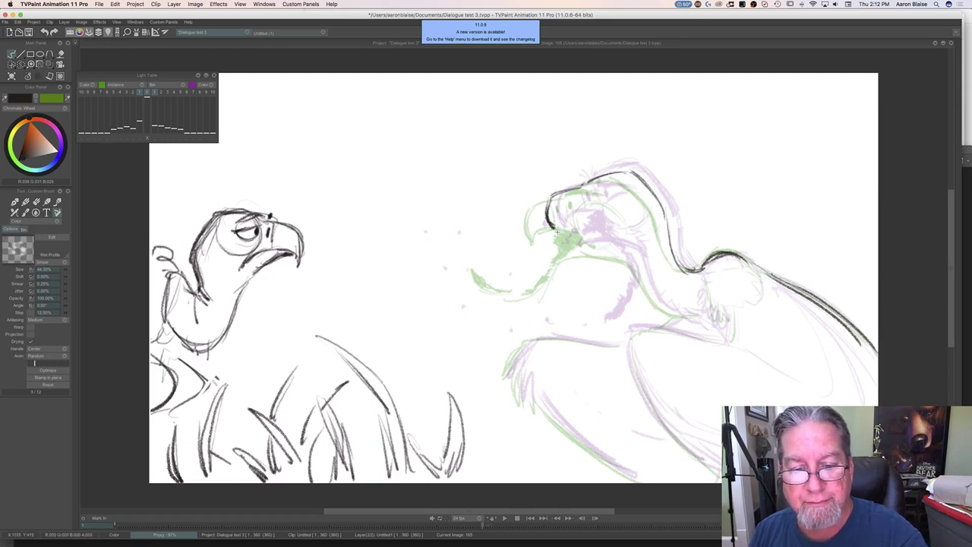
key(Left)
key(Right)
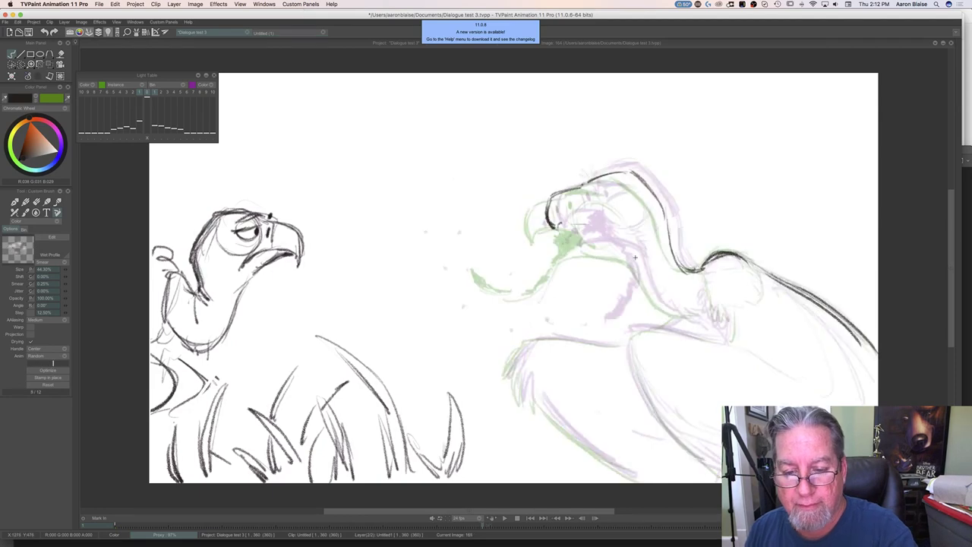
Draw the front line of the vulture's neck and the ruffled feathers at the neck's base on frame 165.
mouse_move(637, 260)
mouse_down()
mouse_move(660, 304)
mouse_move(701, 318)
mouse_up()
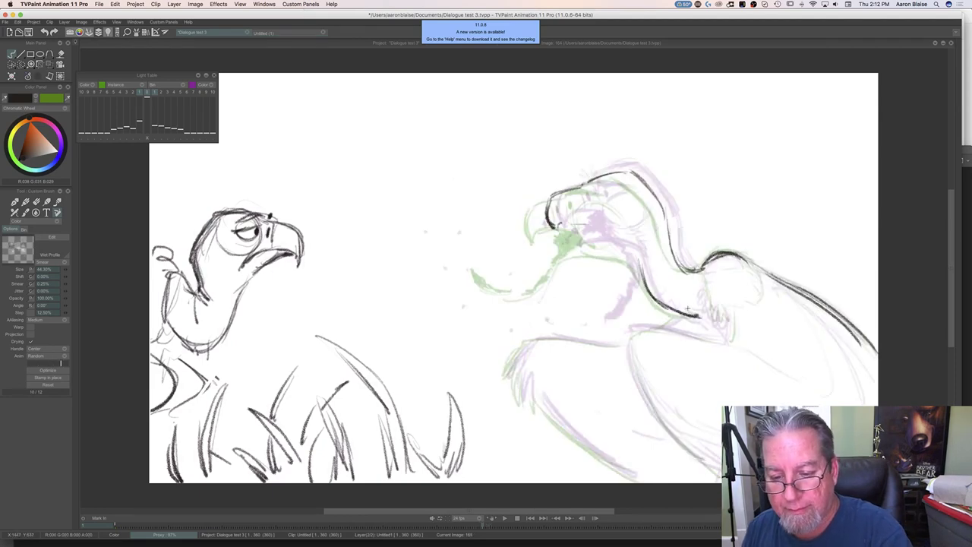
key(Left)
key(Right)
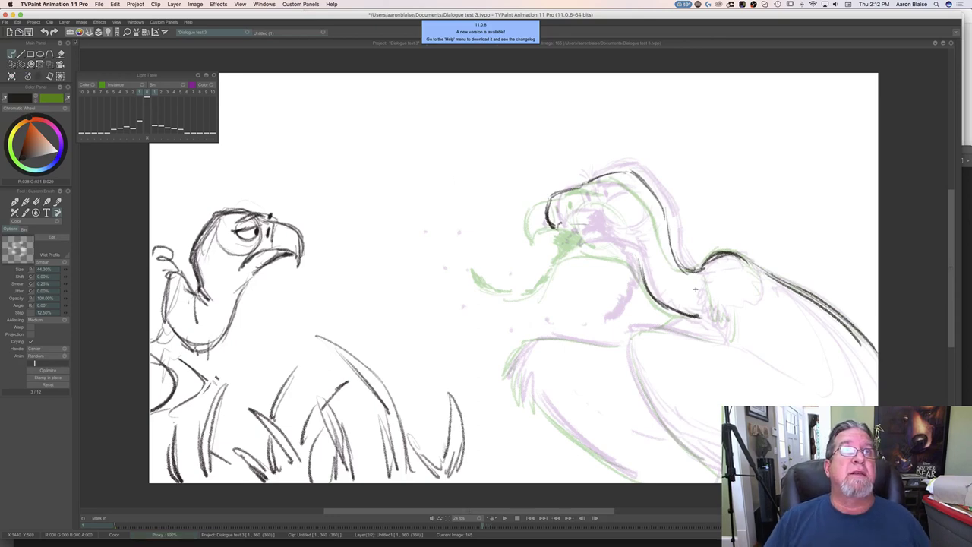
key(Left)
key(Right)
drag(705, 291, 733, 334)
key(Left)
key(Right)
Draw the chest line, the outlines of both folded wings and the feather tips on frame 165, following the neighbouring drawings.
mouse_move(726, 331)
mouse_down()
mouse_move(731, 346)
mouse_move(637, 332)
mouse_move(699, 459)
mouse_up()
key(Left)
key(Right)
drag(635, 371, 722, 481)
mouse_move(626, 342)
mouse_down()
mouse_move(670, 424)
mouse_move(638, 363)
mouse_move(576, 341)
mouse_up()
key(Left)
key(Right)
mouse_move(681, 318)
mouse_down()
mouse_move(657, 333)
mouse_move(521, 354)
mouse_move(505, 377)
mouse_move(631, 478)
mouse_up()
key(Left)
key(Right)
key(Left)
key(Right)
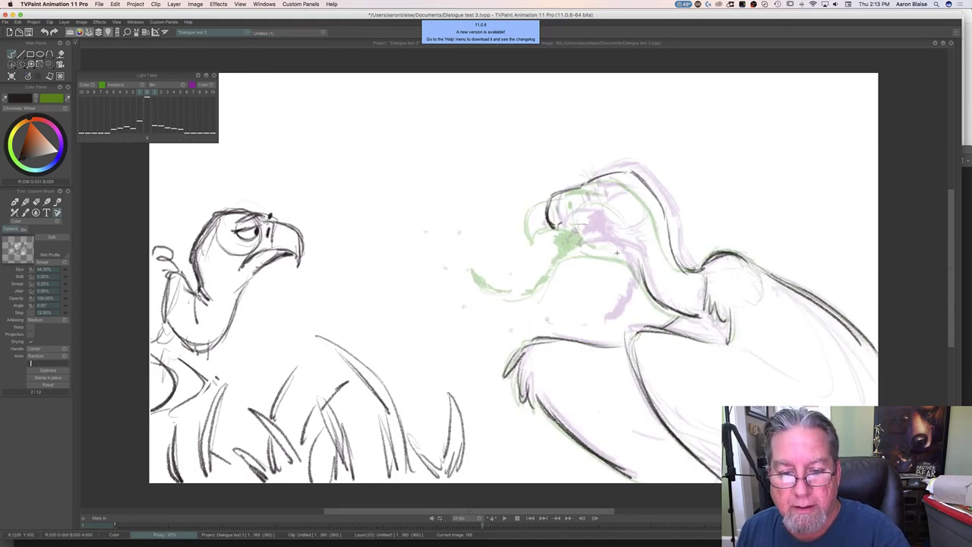
Draw the throat line under the jaw and lightly sketch the cheek circle on the vulture's head.
key(Left)
key(Right)
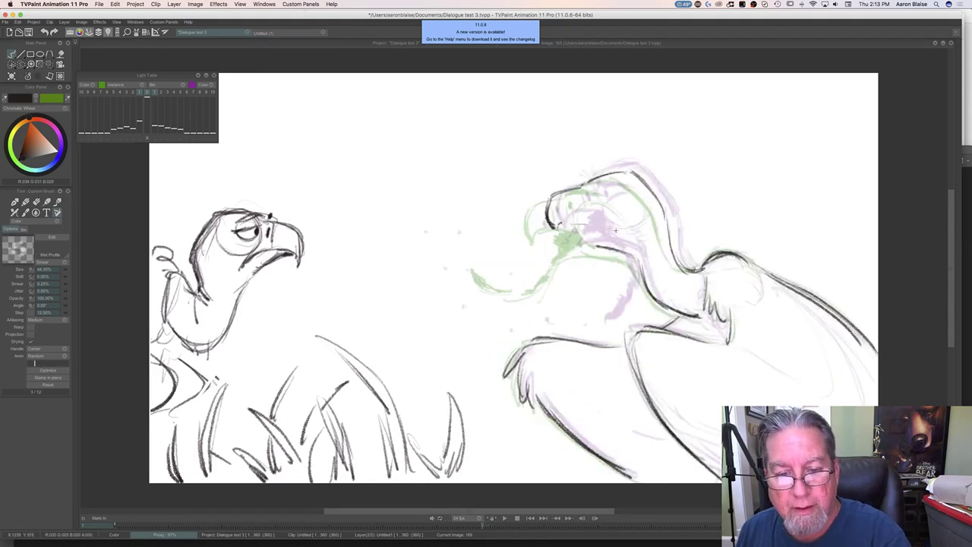
mouse_move(635, 223)
mouse_down()
mouse_move(609, 206)
mouse_move(581, 215)
mouse_up()
key(Left)
key(Right)
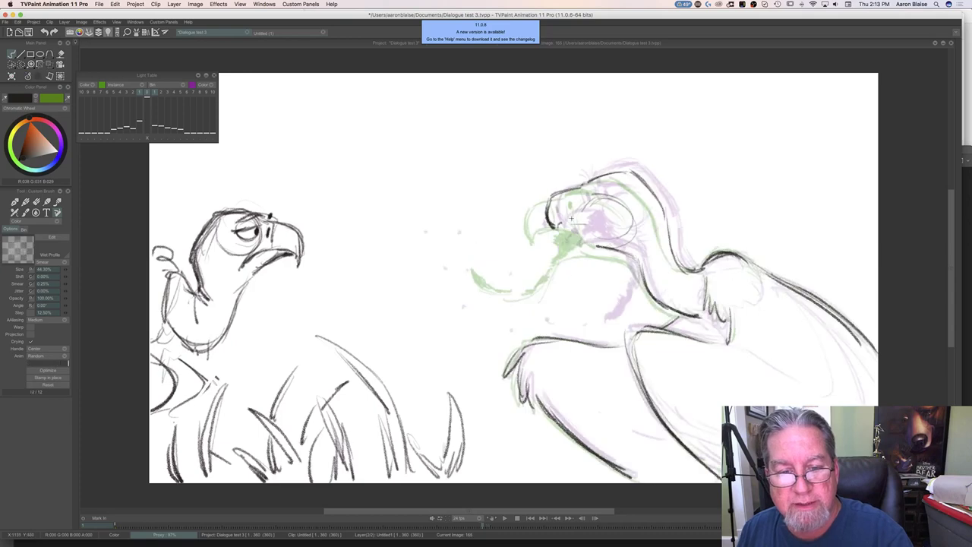
Mark a dark eye behind the beak, erase it, and draw the short line dividing the beak from the face.
key(Left)
key(Right)
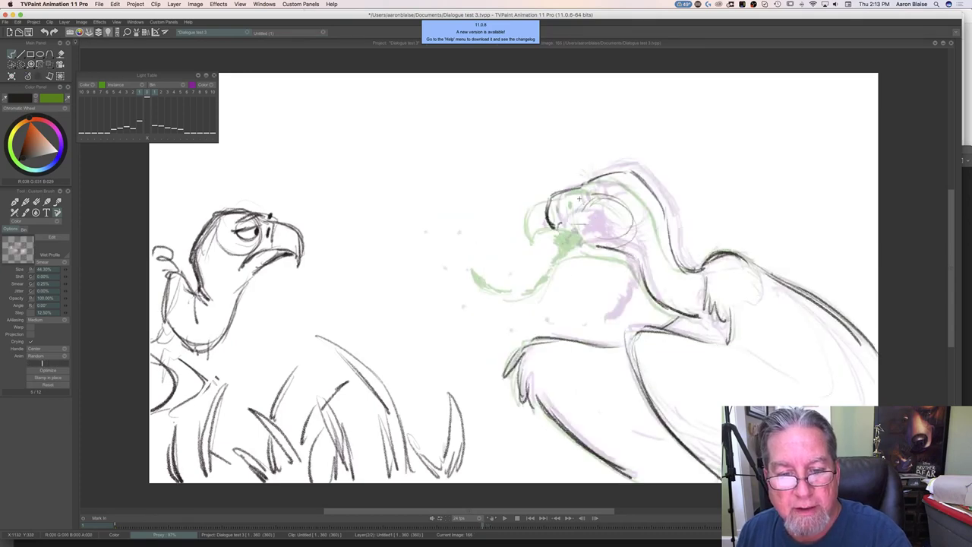
key(Left)
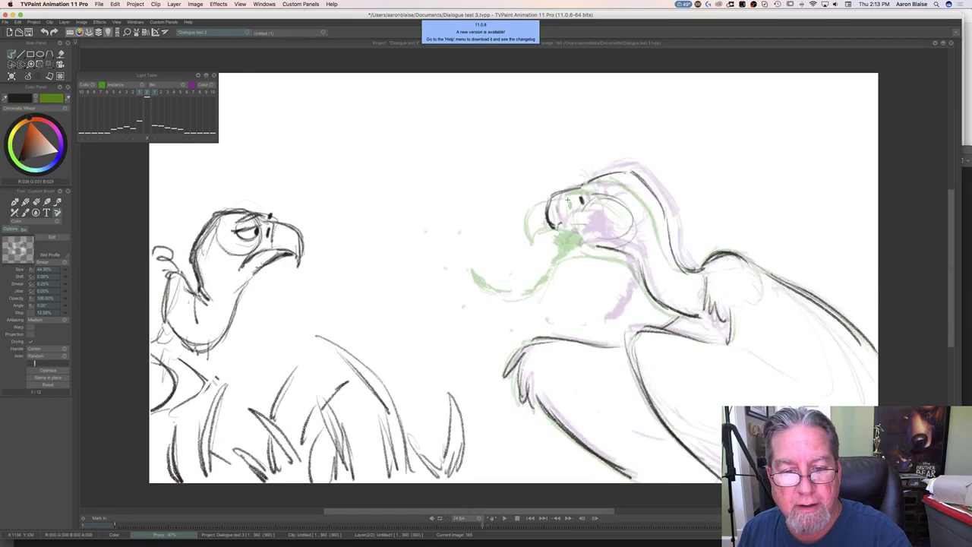
key(e)
mouse_move(585, 192)
mouse_down()
mouse_move(555, 234)
mouse_move(588, 223)
mouse_up()
key(Right)
key(Left)
key(b)
key(Left)
key(Right)
key(Left)
Return to frame 165 and draw the mouth line with a black-filled mouth corner and the jaw line beneath it.
key(Tab)
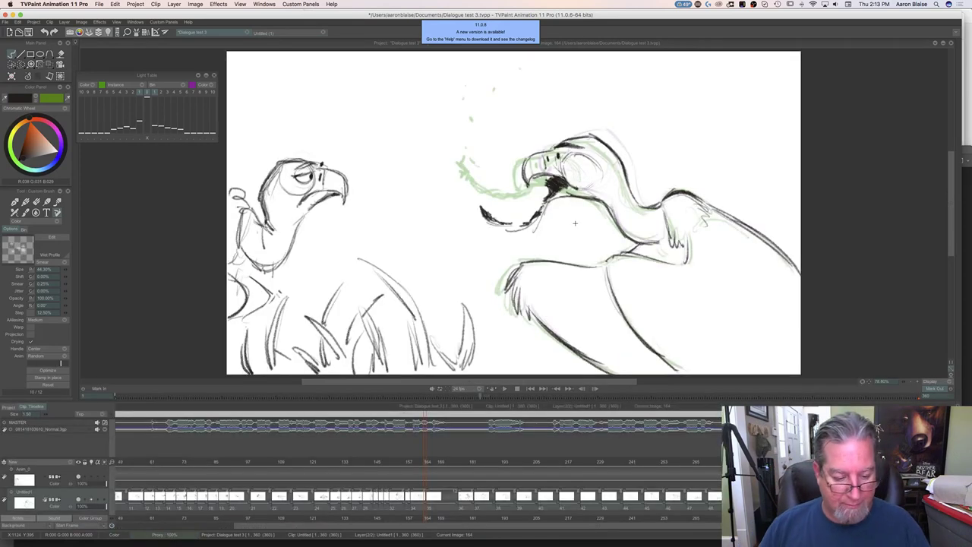
click(425, 461)
mouse_move(427, 462)
mouse_down()
mouse_move(398, 460)
mouse_move(430, 460)
mouse_up()
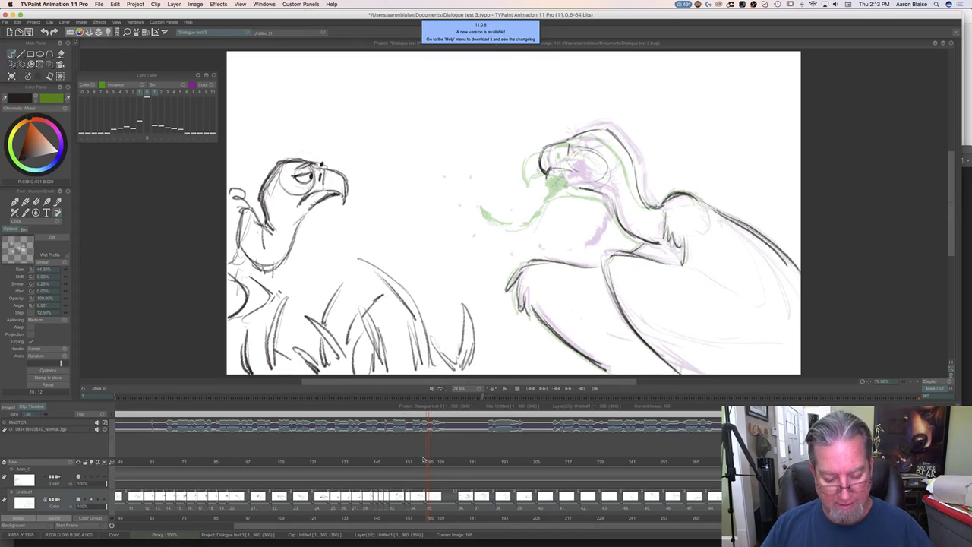
key(Tab)
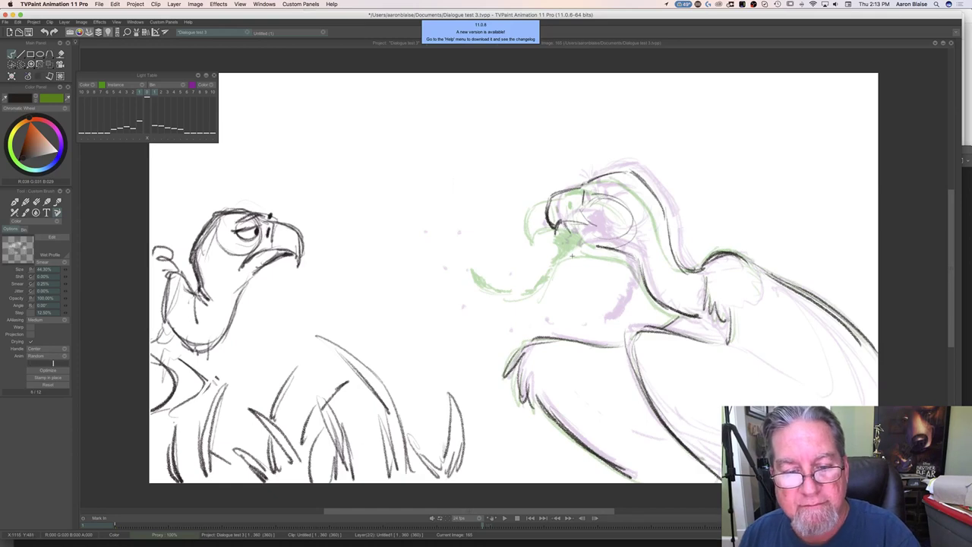
drag(564, 225, 576, 231)
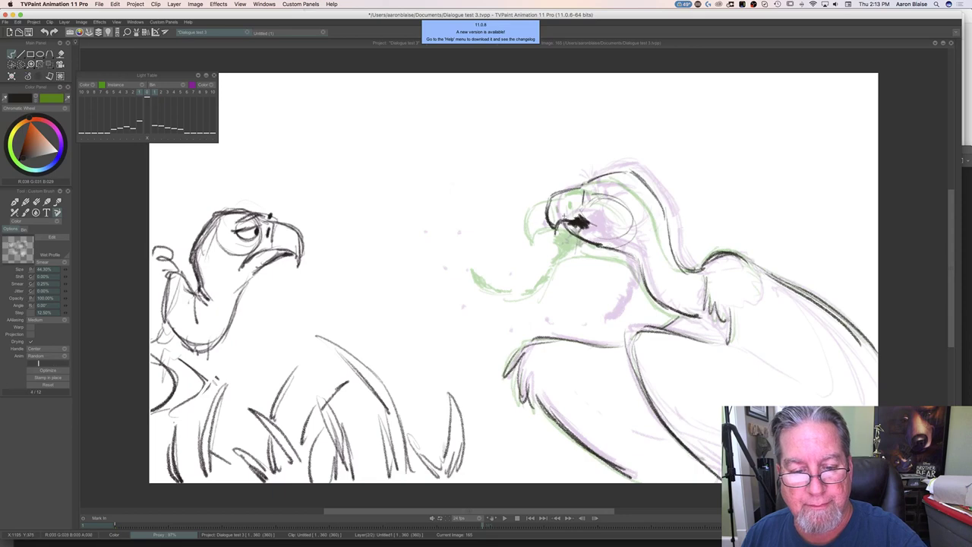
Draw the swinging lower beak hanging down from the mouth corner, positioned between the green and purple neighbouring beaks.
mouse_move(575, 254)
mouse_down()
mouse_move(569, 308)
mouse_move(540, 330)
mouse_move(554, 326)
mouse_move(575, 285)
mouse_up()
key(e)
key(Left)
key(Right)
key(b)
drag(578, 242, 585, 282)
mouse_move(577, 231)
mouse_down()
mouse_move(582, 275)
mouse_move(567, 318)
mouse_up()
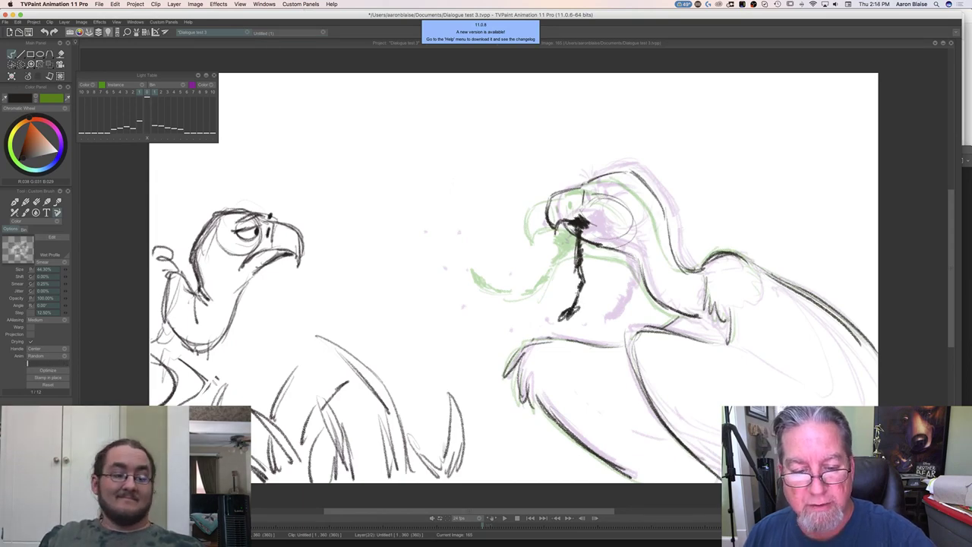
key(Left)
key(Right)
key(Left)
key(Right)
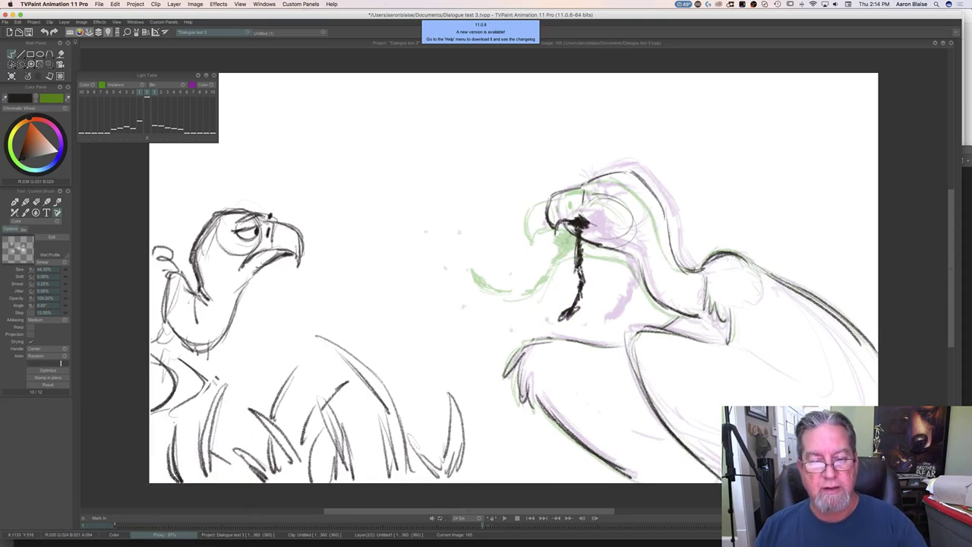
Draw the vulture's eye and a dark brow line above it on frame 165.
key(Left)
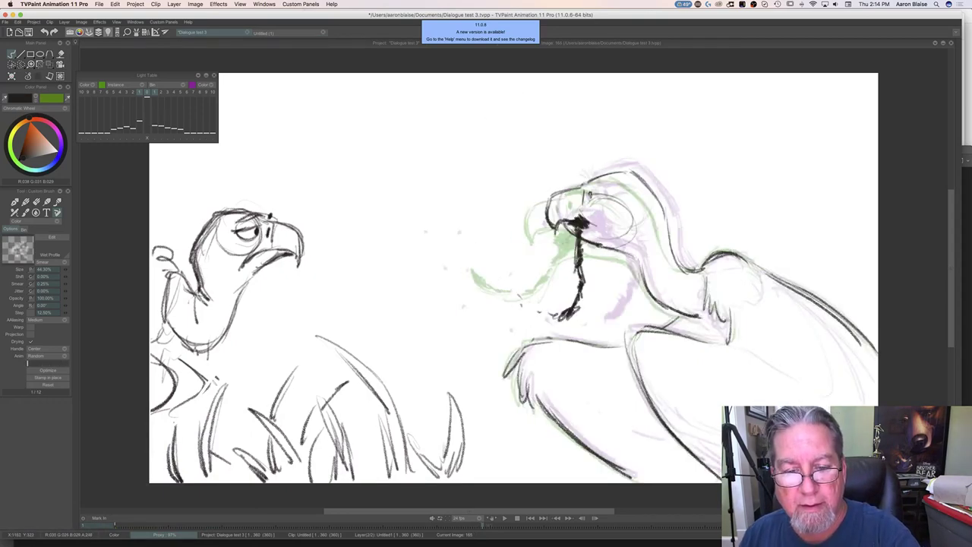
key(Right)
key(Left)
drag(614, 187, 585, 186)
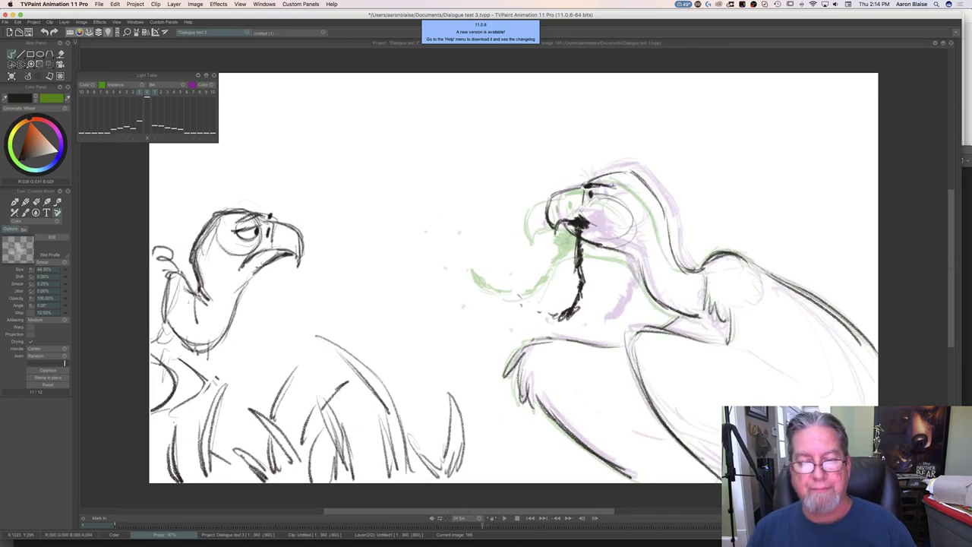
Insert a blank inbetween drawing at frame 171, enlarge the canvas view, and compare it with the previous drawing.
key(Tab)
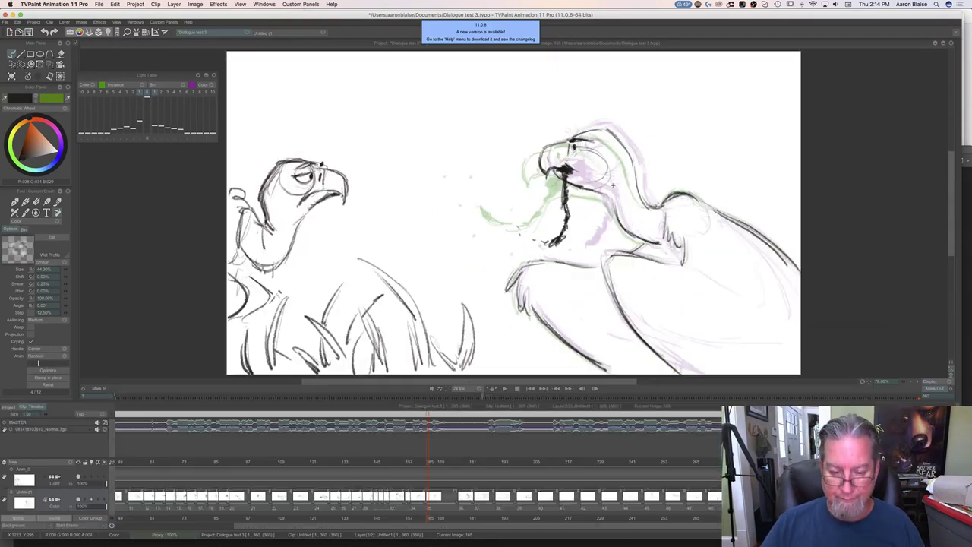
mouse_move(429, 461)
mouse_down()
mouse_move(456, 463)
mouse_move(434, 462)
mouse_up()
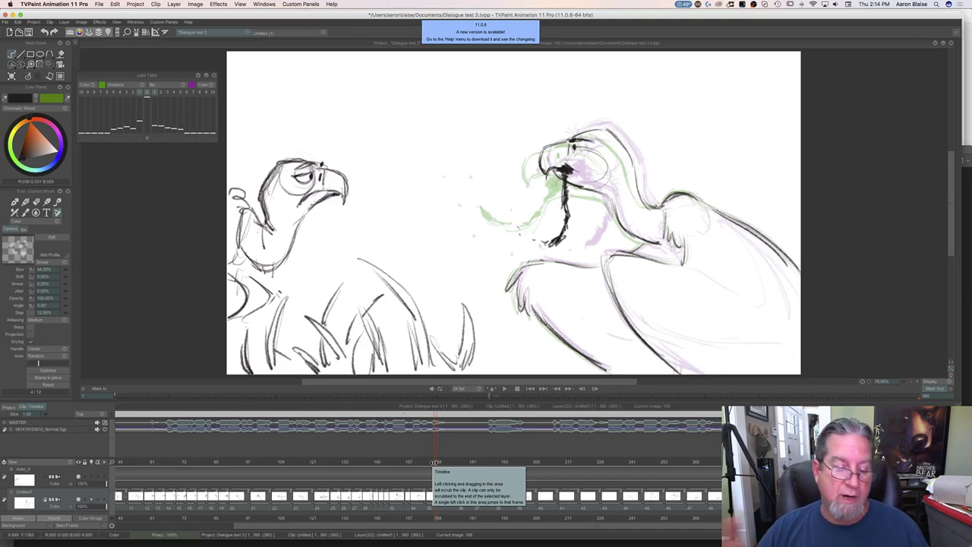
drag(438, 461, 444, 457)
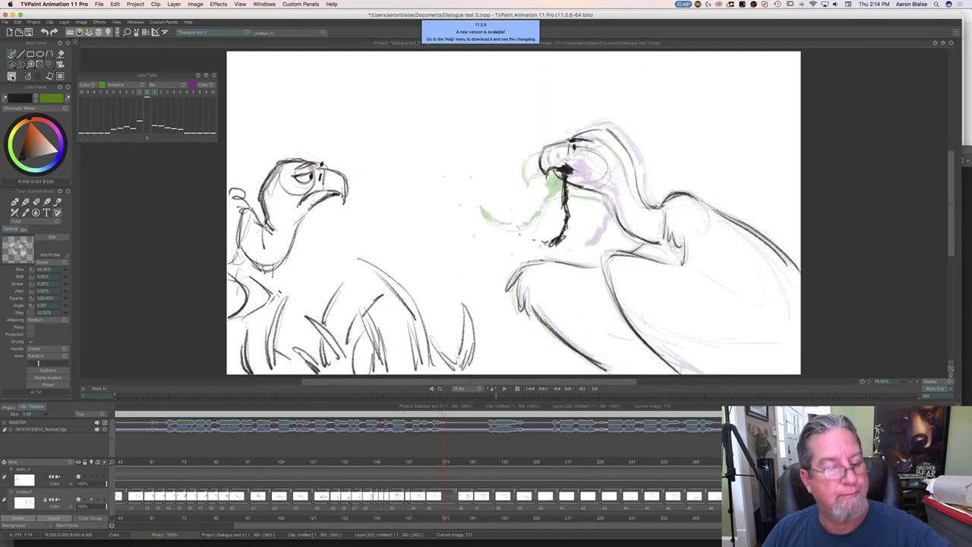
click(12, 77)
key(Tab)
key(Left)
key(Right)
On frame 171, draw the vulture's back line from the neck's base over the shoulder and down the back.
mouse_move(704, 269)
mouse_down()
mouse_move(743, 259)
mouse_move(764, 271)
mouse_move(741, 255)
mouse_move(817, 299)
mouse_move(878, 357)
mouse_up()
drag(826, 309, 863, 339)
mouse_move(782, 282)
mouse_down()
mouse_move(839, 316)
mouse_move(819, 300)
mouse_up()
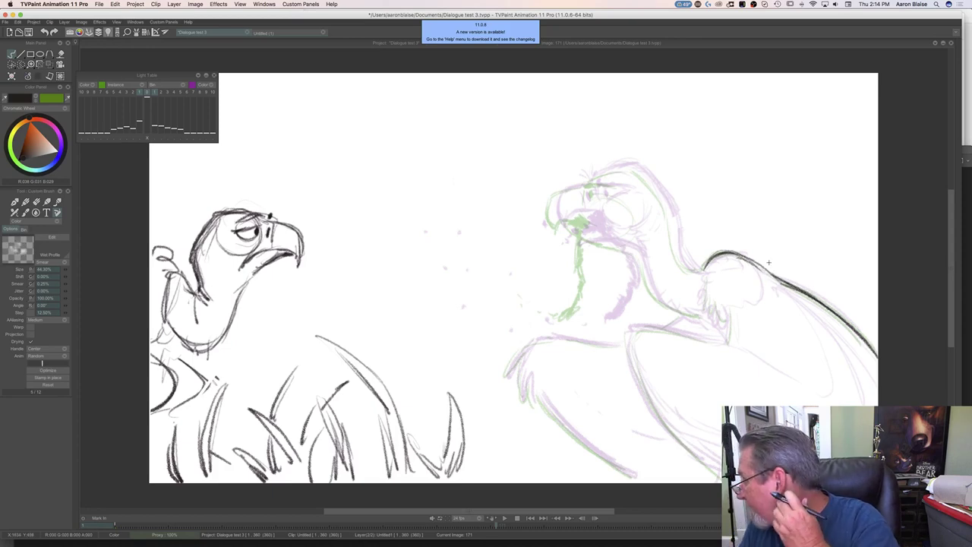
key(Left)
key(Right)
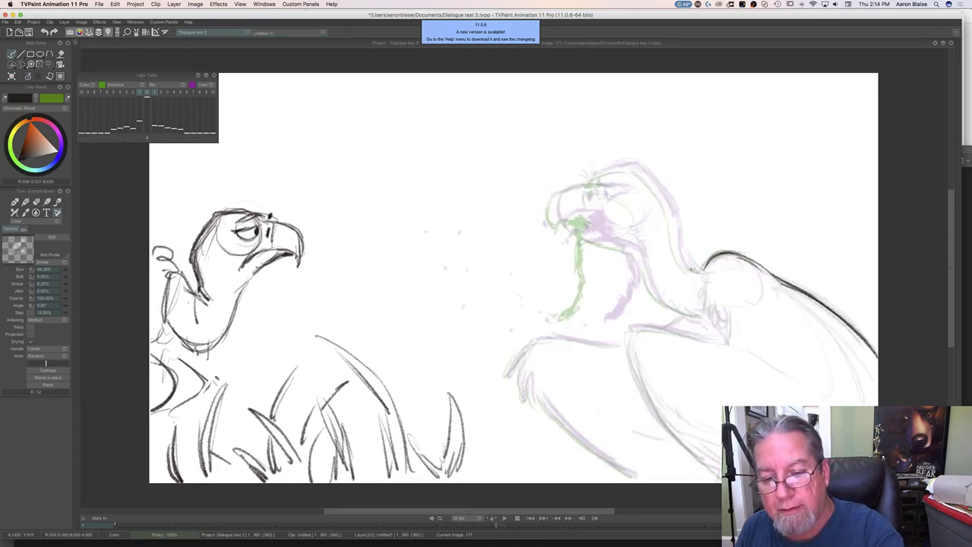
Draw the back of the neck, the crown of the head and the upper beak curve on frame 171.
key(Left)
key(Right)
mouse_move(658, 195)
mouse_down()
mouse_move(635, 168)
mouse_move(668, 202)
mouse_move(679, 262)
mouse_move(700, 274)
mouse_move(633, 169)
mouse_move(596, 165)
mouse_move(614, 165)
mouse_move(591, 178)
mouse_up()
key(Left)
key(Right)
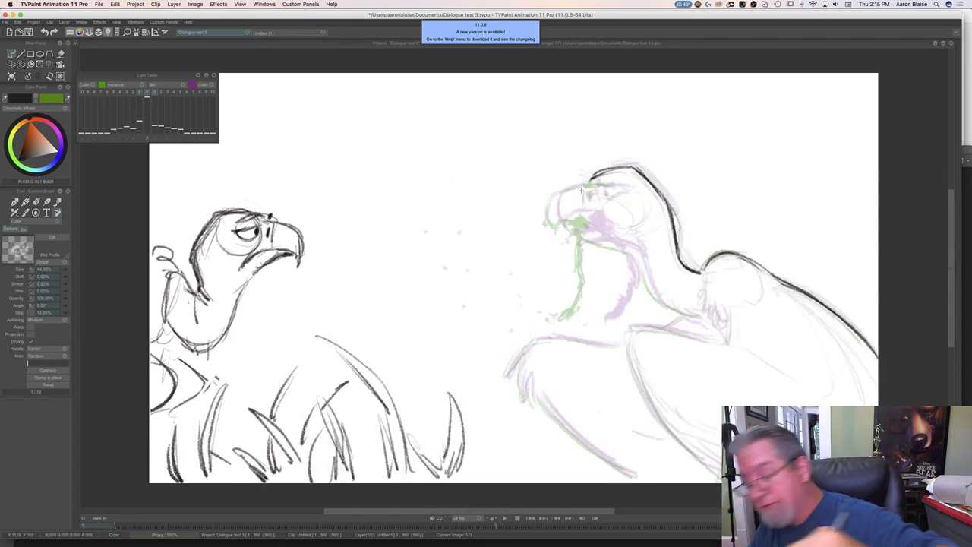
drag(590, 181, 553, 227)
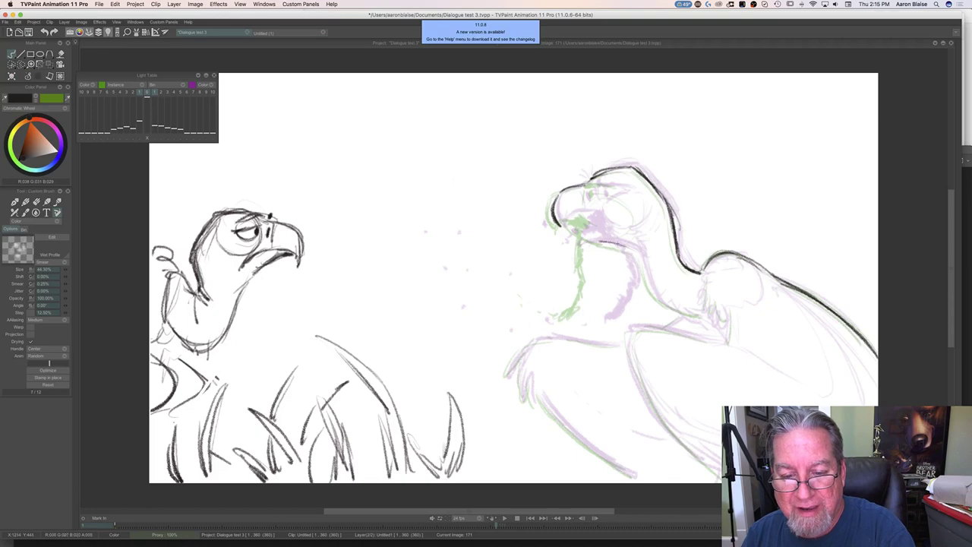
Draw the front line of the neck, the ruffled feathers at its base and the chest edge on frame 171.
mouse_move(635, 251)
mouse_down()
mouse_move(660, 301)
mouse_move(700, 319)
mouse_up()
mouse_move(700, 281)
mouse_down()
mouse_move(722, 319)
mouse_move(728, 313)
mouse_up()
key(Left)
key(Right)
mouse_move(728, 307)
mouse_down()
mouse_move(730, 340)
mouse_move(640, 329)
mouse_move(726, 340)
mouse_up()
key(Left)
key(Right)
Draw the near wing's front edge running down from the chest on frame 171.
drag(629, 341, 655, 407)
drag(638, 358, 689, 453)
mouse_move(640, 375)
mouse_down()
mouse_move(719, 478)
mouse_move(671, 428)
mouse_up()
key(Left)
key(Right)
key(Left)
key(Right)
Draw the far wing's top edge, feather tips and lower edge on frame 171, comparing them with the previous drawing.
mouse_move(619, 346)
mouse_down()
mouse_move(550, 339)
mouse_move(521, 354)
mouse_move(509, 377)
mouse_move(599, 454)
mouse_up()
drag(545, 402, 625, 468)
drag(577, 438, 635, 477)
drag(536, 380, 588, 441)
key(Left)
key(Right)
key(Left)
key(Right)
key(Left)
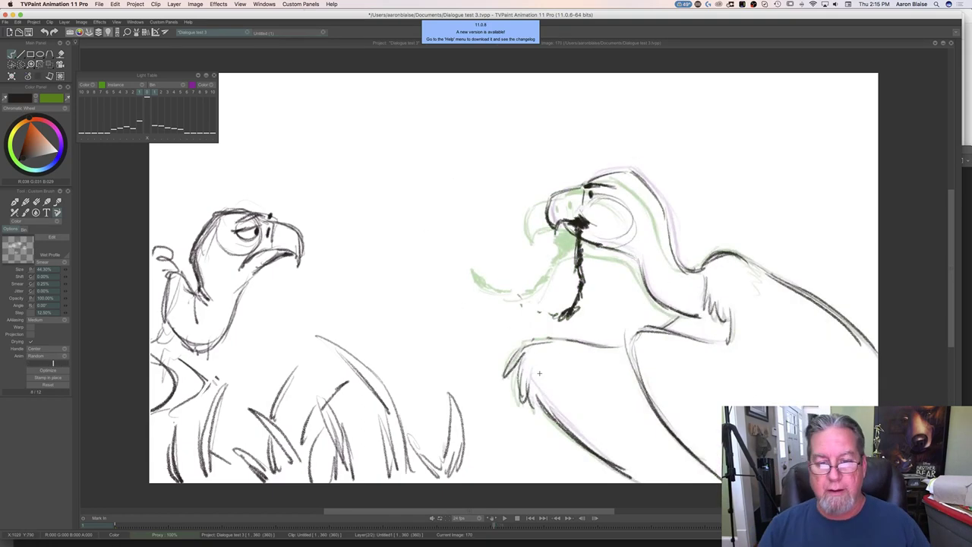
key(Right)
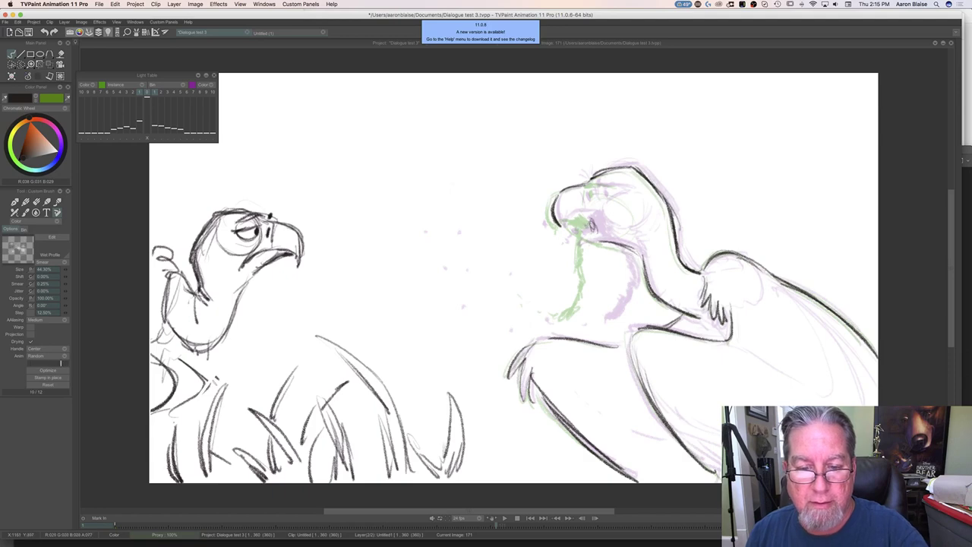
Draw the hanging lower beak on frame 171 midway between the green and purple beak positions.
mouse_move(595, 234)
mouse_down()
mouse_move(609, 296)
mouse_move(595, 320)
mouse_move(599, 248)
mouse_up()
key(Left)
key(Right)
key(Left)
key(Right)
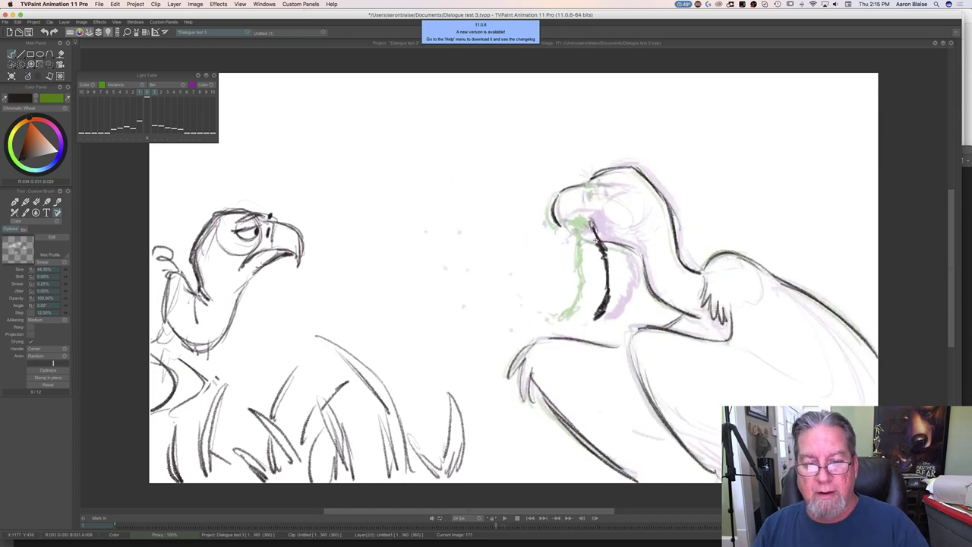
Draw the eye, the mouth line with its black-filled corner, and the cheek circle on frame 171.
key(Left)
key(Right)
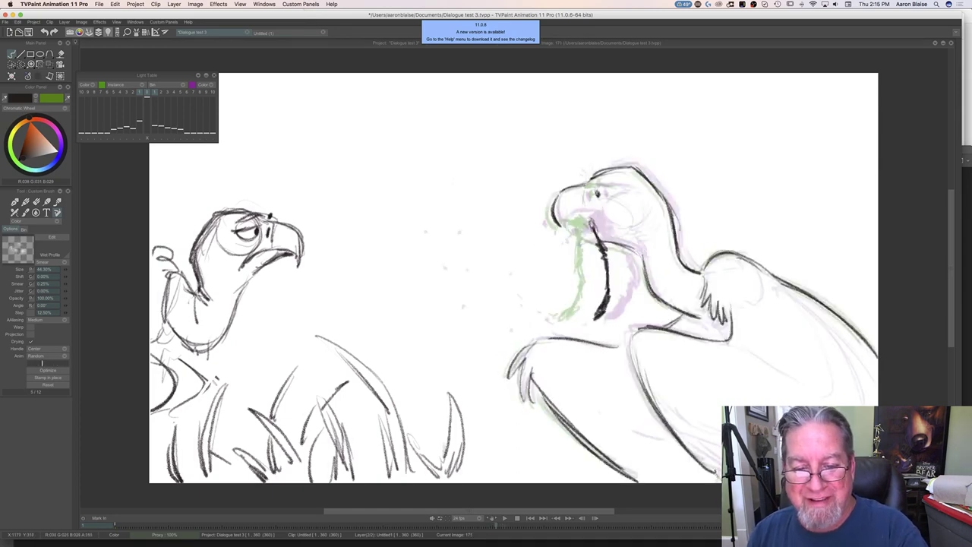
mouse_move(598, 210)
mouse_down()
mouse_move(608, 190)
mouse_move(597, 204)
mouse_up()
key(Left)
key(Right)
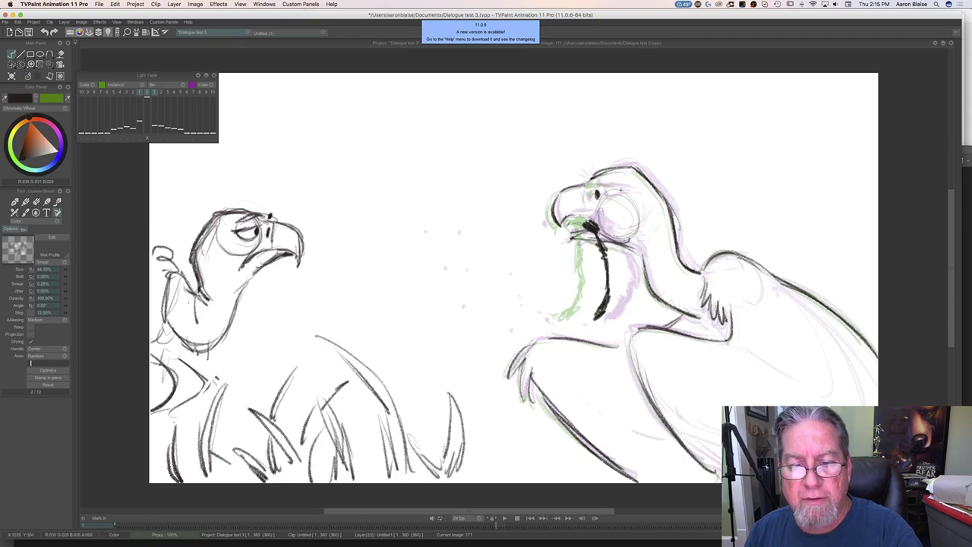
Draw the dark brow above the eye, touch up the rear edge of the cheek circle, and compare with the previous drawing.
drag(587, 183, 610, 188)
key(Left)
key(Right)
key(Left)
key(Right)
key(Left)
key(Right)
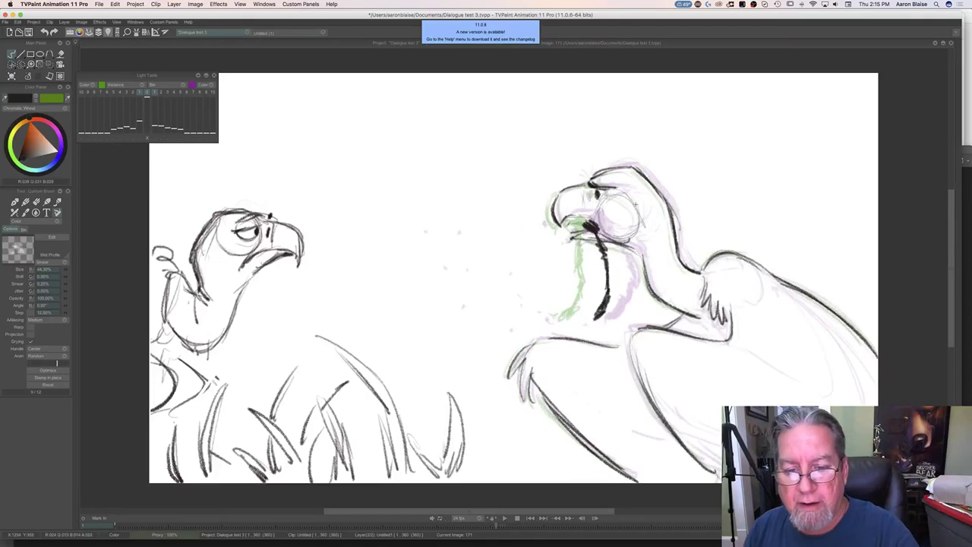
drag(644, 227, 640, 235)
key(Left)
key(Right)
key(Left)
key(Right)
key(Left)
key(Right)
On frame 177, erase the hanging lower beak, redraw it folded back against the neck, and compare with the previous drawing.
key(Tab)
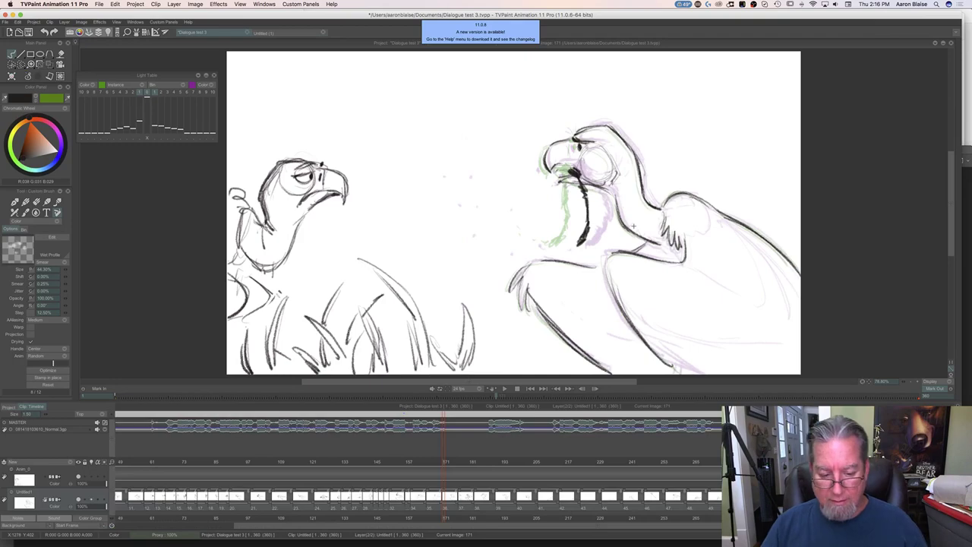
mouse_move(446, 471)
mouse_down()
mouse_move(334, 474)
mouse_move(496, 471)
mouse_move(413, 473)
mouse_move(463, 472)
mouse_up()
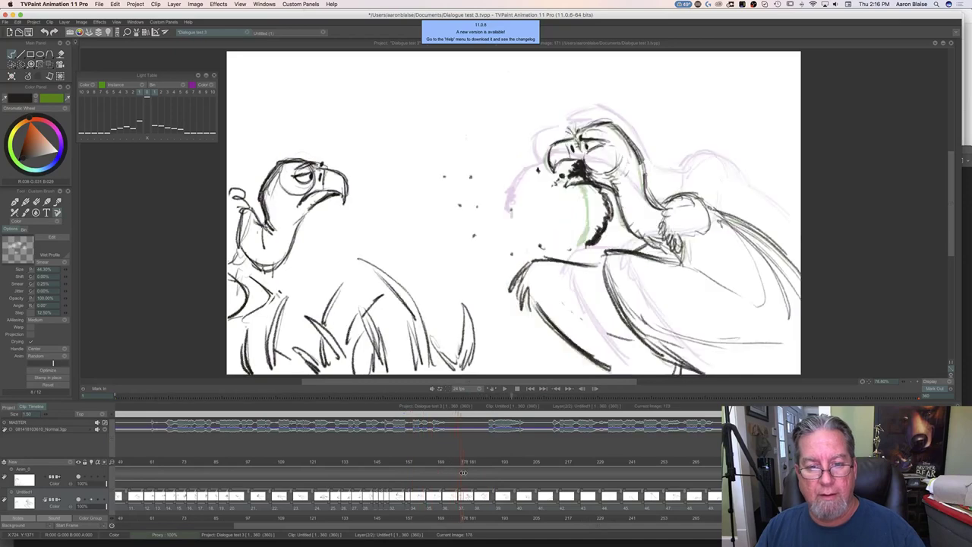
drag(462, 472, 462, 473)
key(e)
mouse_move(590, 243)
mouse_down()
mouse_move(606, 214)
mouse_move(591, 182)
mouse_move(634, 215)
mouse_move(581, 179)
mouse_up()
key(b)
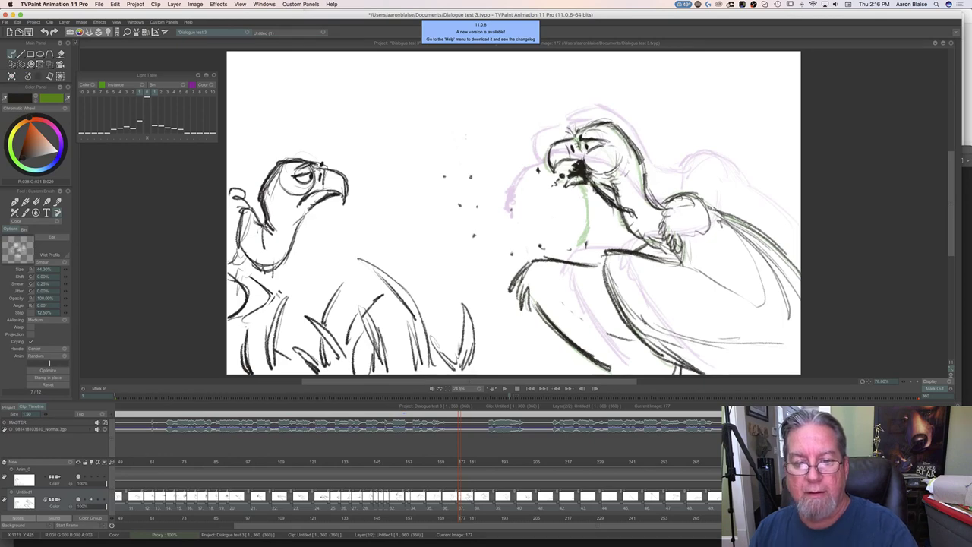
key(Left)
key(Right)
key(Left)
key(Right)
On frame 171, erase the lower beak, redraw it as a straighter line slanting back towards the neck, and compare with the previous drawing.
key(Left)
key(Left)
key(Left)
key(Left)
key(Left)
key(e)
drag(584, 199, 581, 247)
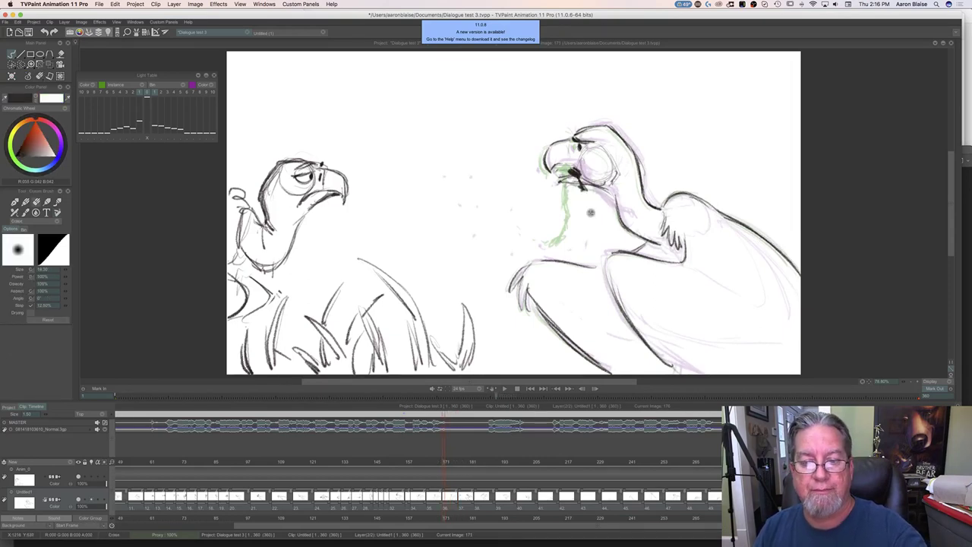
key(e)
drag(579, 182, 596, 217)
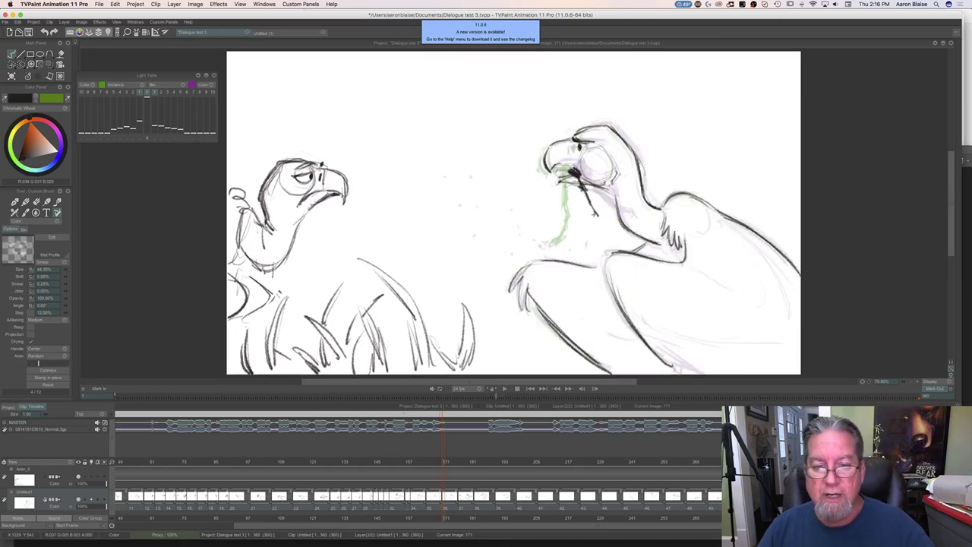
mouse_move(595, 213)
mouse_down()
mouse_move(601, 242)
mouse_move(588, 204)
mouse_move(599, 244)
mouse_up()
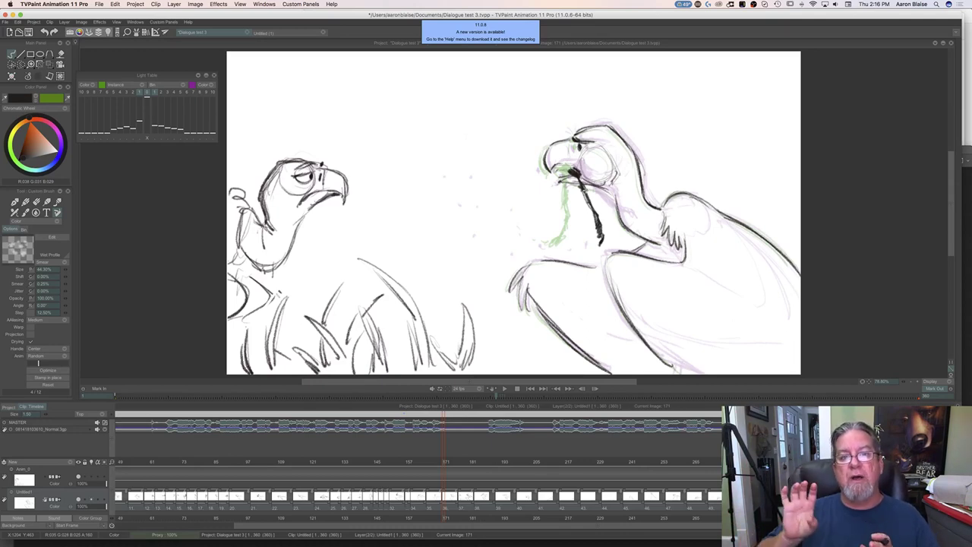
key(Left)
key(Right)
key(Left)
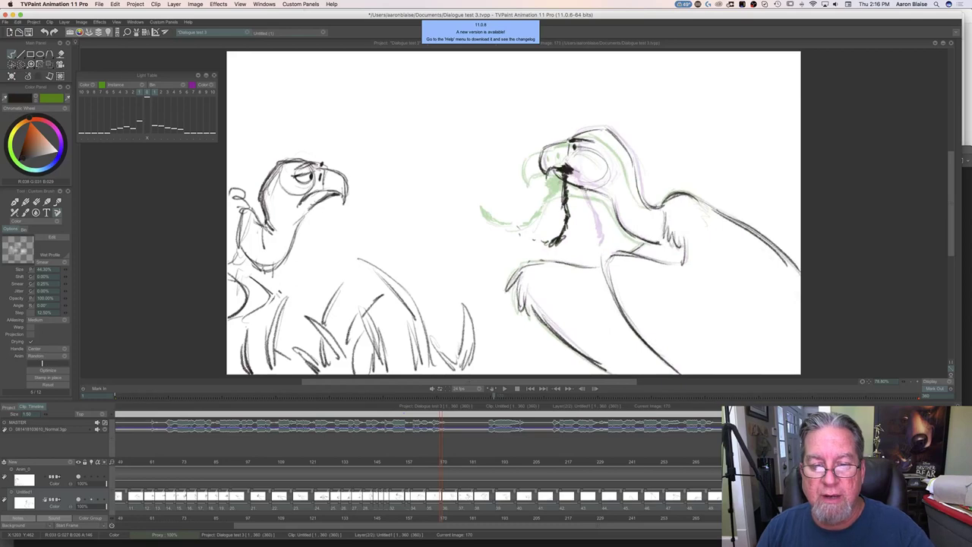
key(Right)
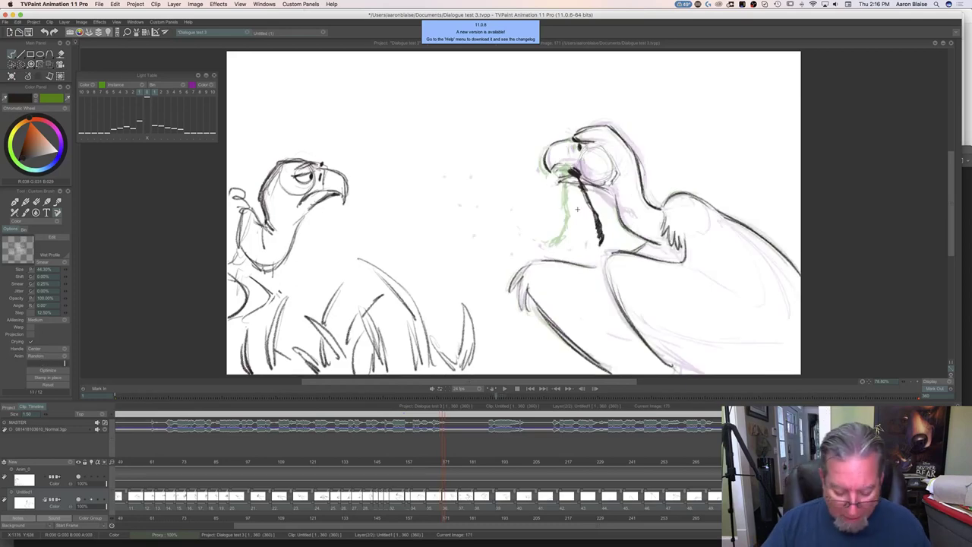
Play back the animation to review the vulture's motion, stop it, and bring the timeline back into view.
key(Tab)
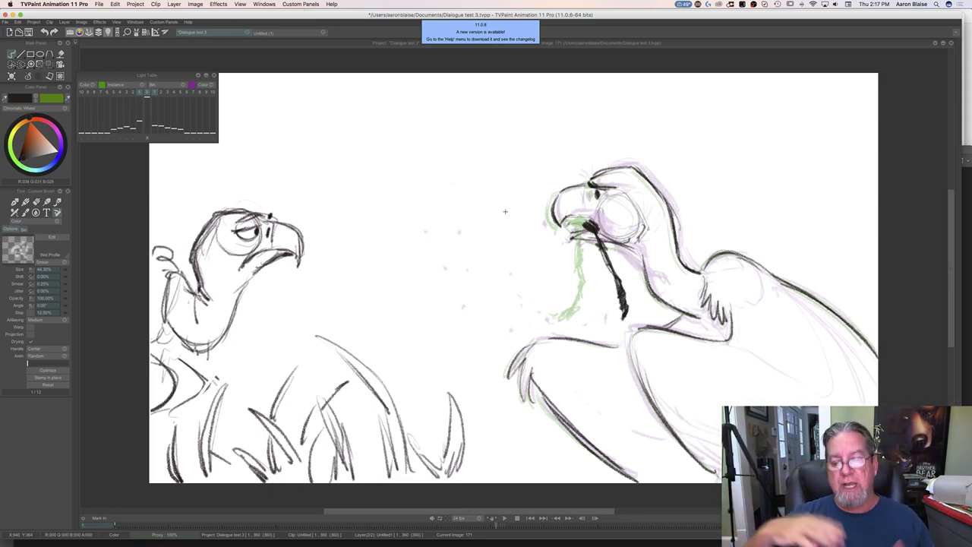
click(505, 518)
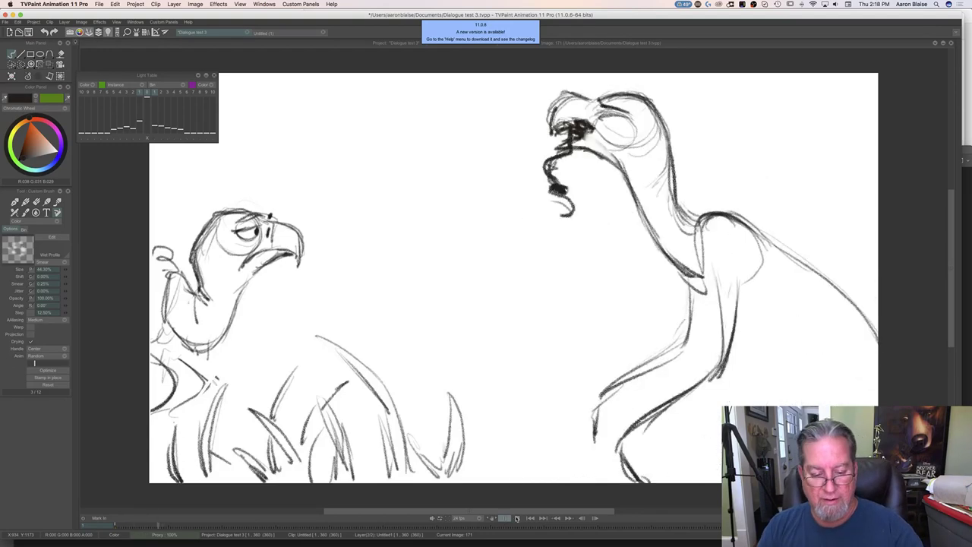
click(514, 519)
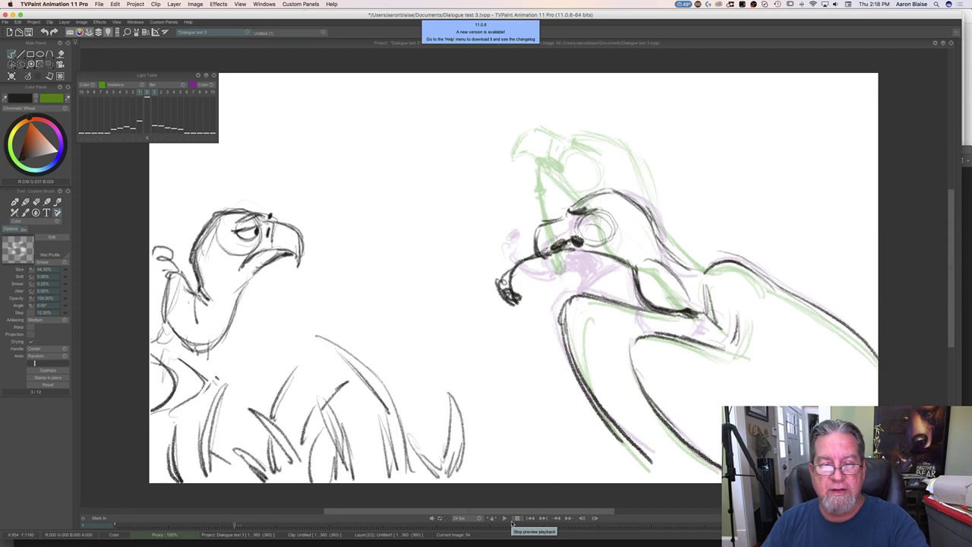
key(l)
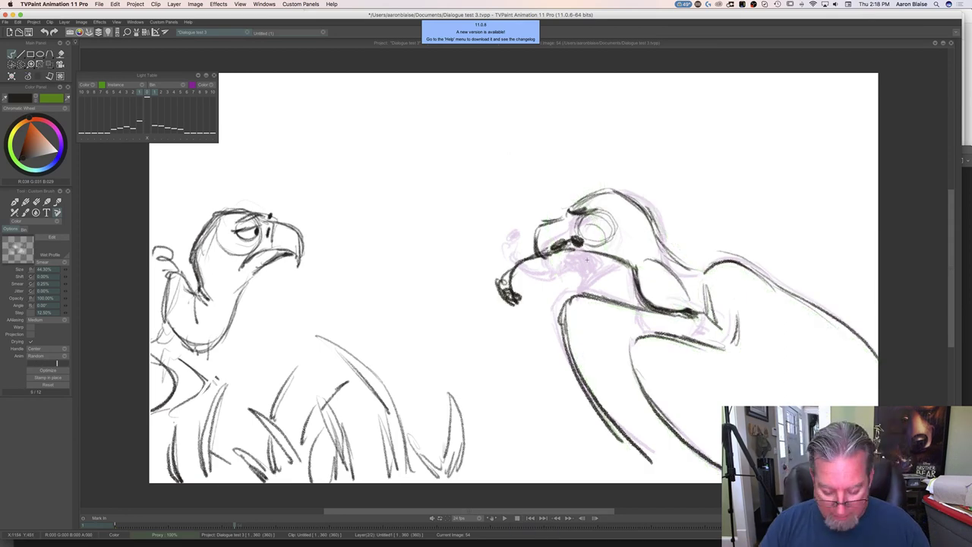
key(Tab)
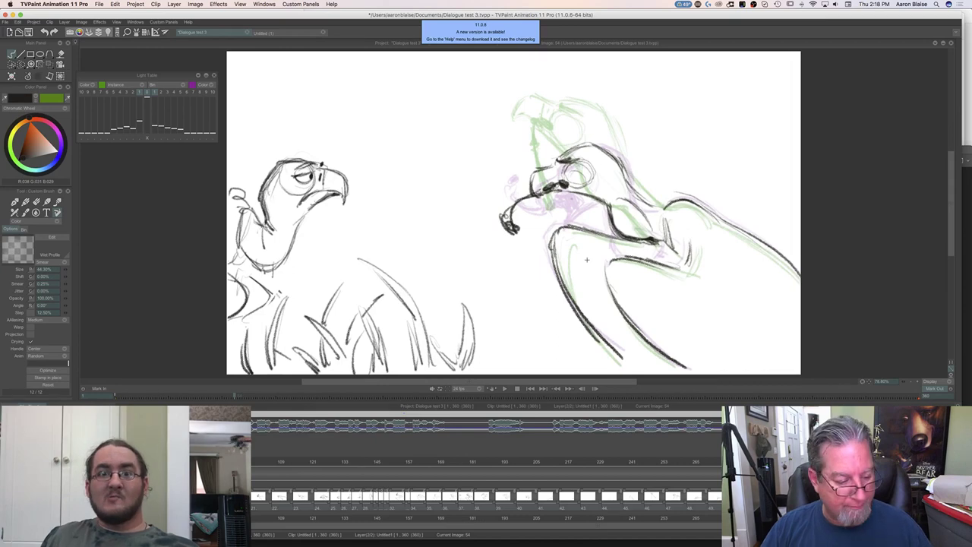
On frame 165, erase the hanging lower beak and redraw it as a thick curve swung further back from the previous beak position.
drag(135, 486, 290, 486)
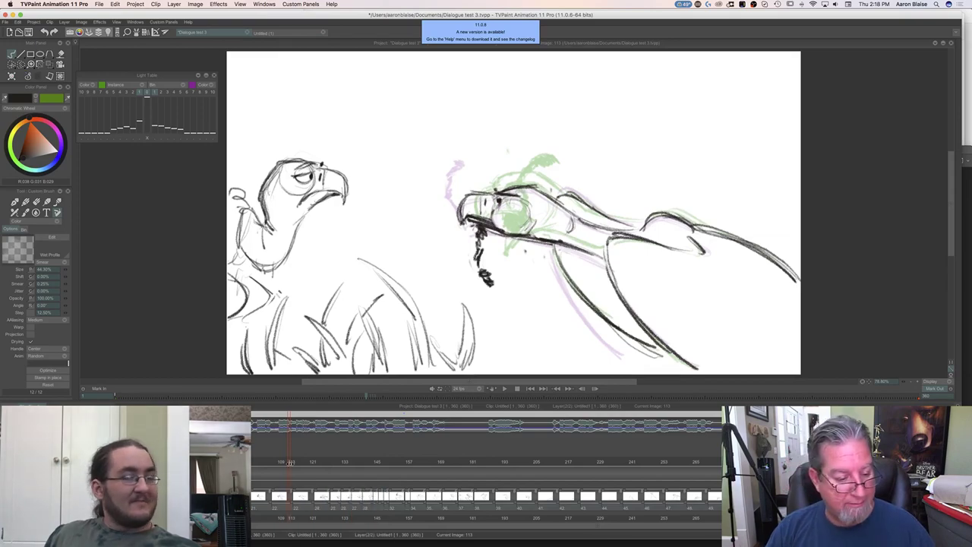
mouse_move(292, 462)
mouse_down()
mouse_move(506, 479)
mouse_move(403, 484)
mouse_move(430, 486)
mouse_up()
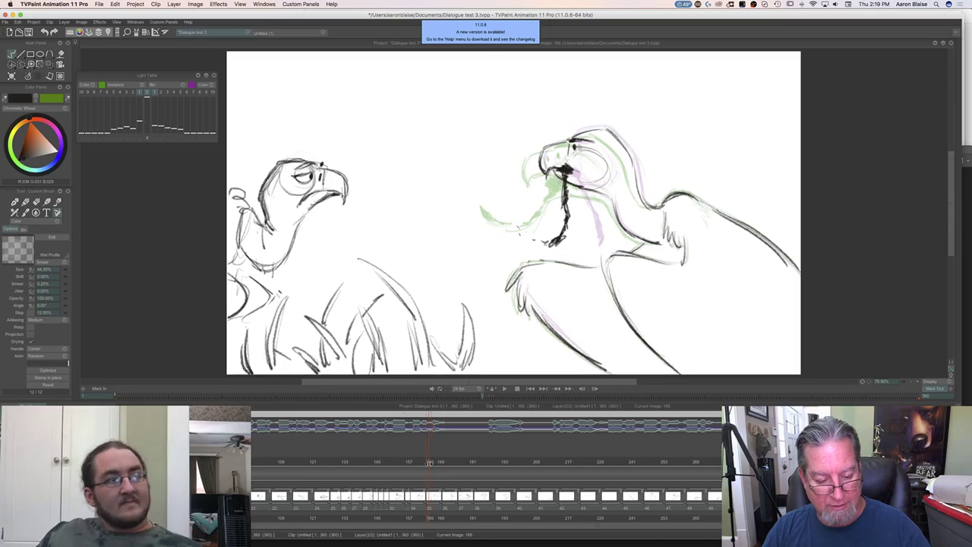
key(e)
mouse_move(565, 190)
mouse_down()
mouse_move(553, 242)
mouse_move(559, 229)
mouse_move(545, 244)
mouse_up()
key(b)
mouse_move(567, 178)
mouse_down()
mouse_move(585, 222)
mouse_move(582, 247)
mouse_up()
drag(579, 206, 585, 231)
drag(569, 181, 581, 246)
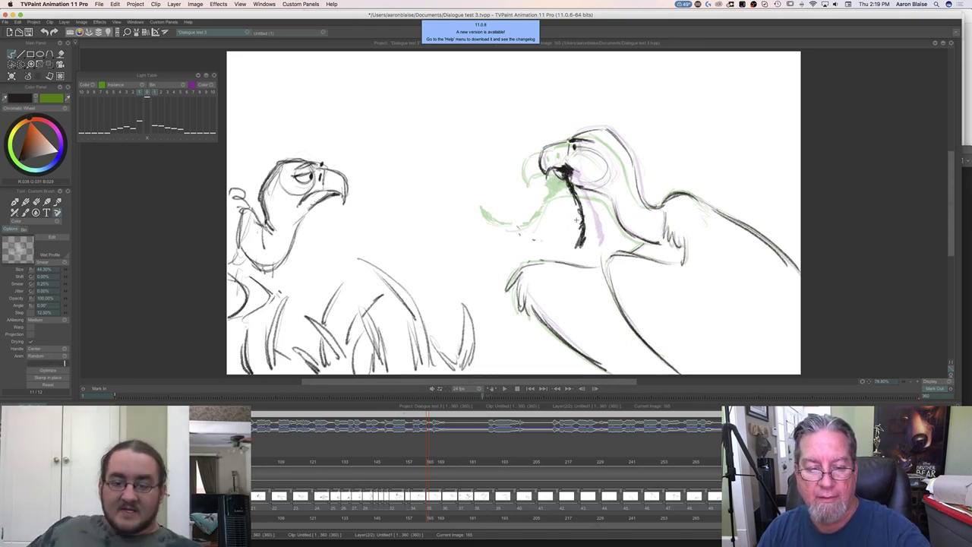
On frame 171, erase the lower beak and redraw it angled further back, close to the front of the neck.
drag(426, 462, 447, 462)
key(e)
mouse_move(599, 243)
mouse_down()
mouse_move(598, 205)
mouse_move(581, 182)
mouse_move(614, 230)
mouse_up()
key(e)
drag(577, 176, 614, 228)
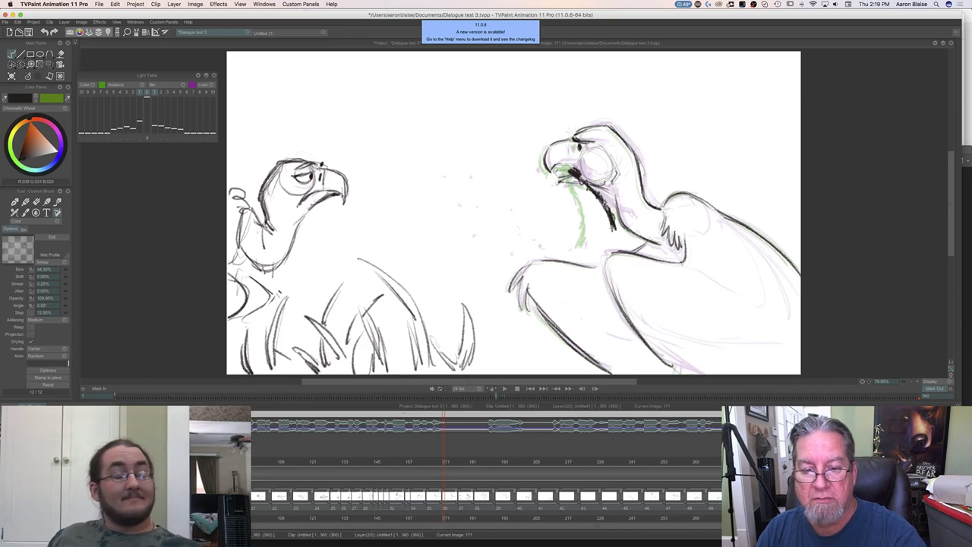
Try to add a blank inbetween drawing at frame 187 and flip between it and the neighbouring drawing.
mouse_move(446, 463)
mouse_down()
mouse_move(505, 462)
mouse_move(475, 474)
mouse_move(429, 473)
mouse_move(485, 472)
mouse_up()
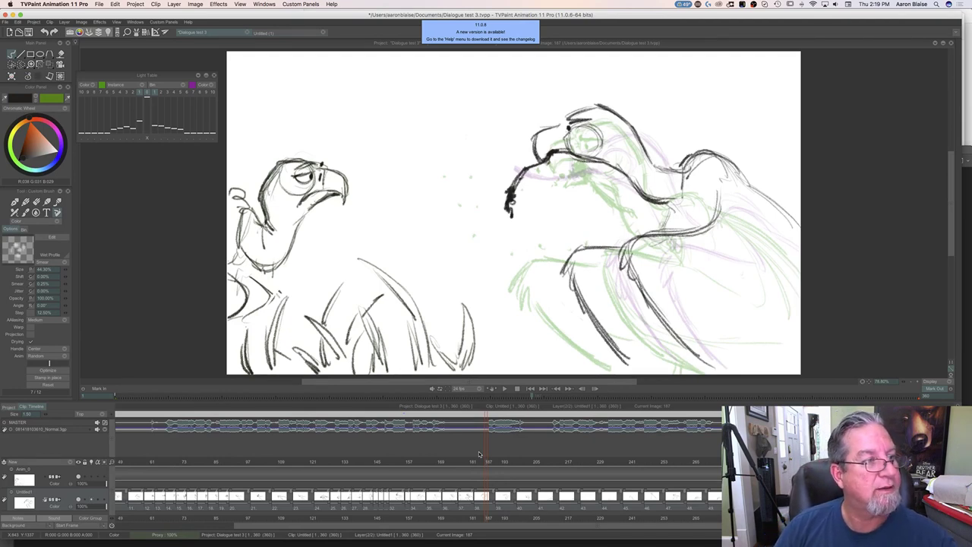
key(Insert)
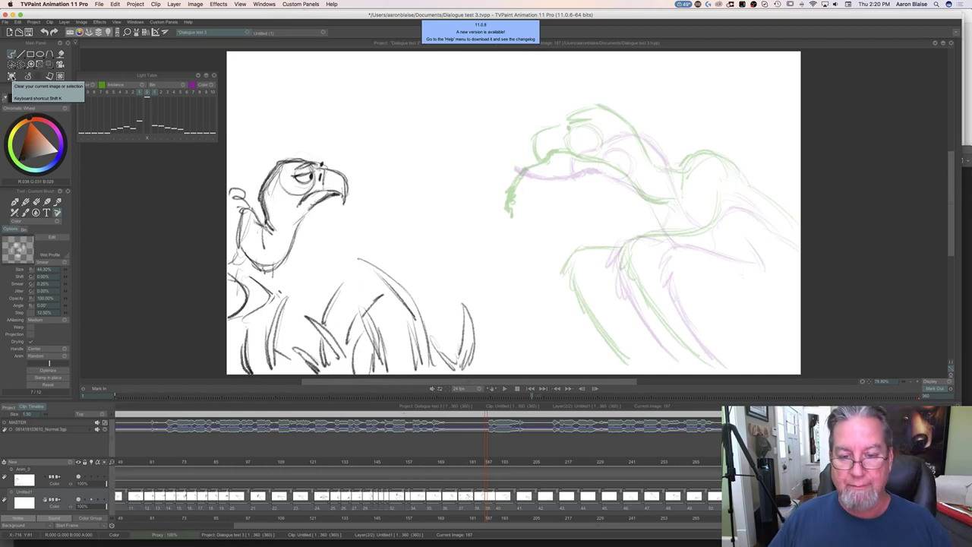
key(Left)
key(Right)
key(Left)
key(Right)
key(Left)
key(Right)
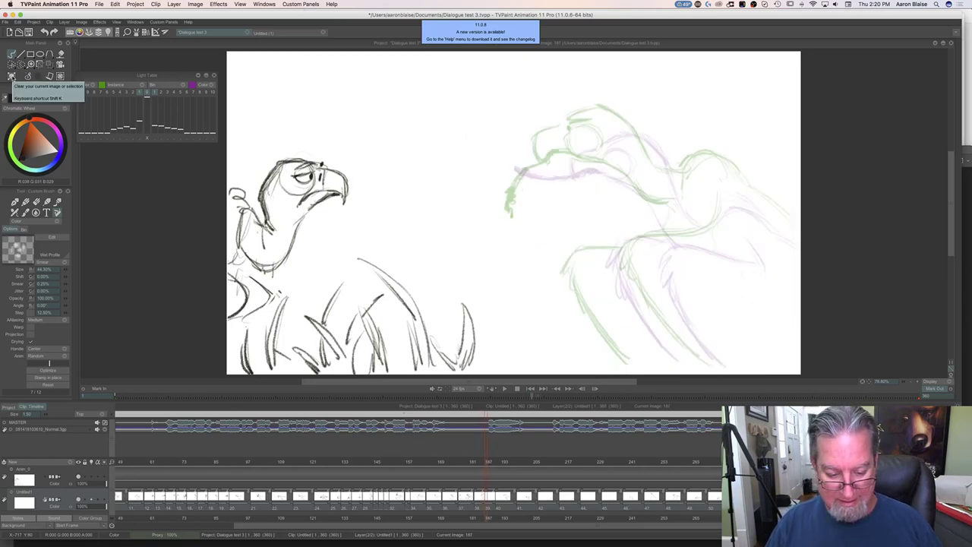
key(Left)
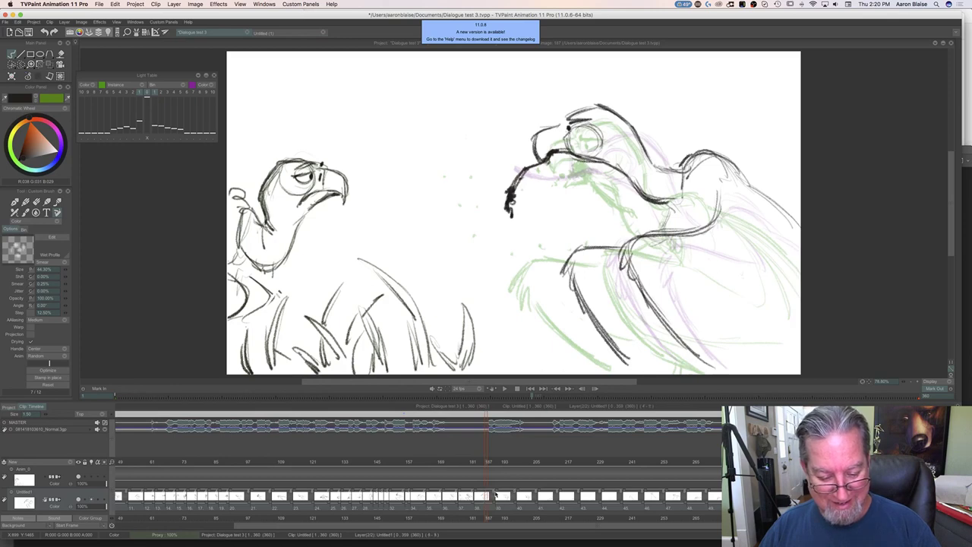
Extend the held drawing's exposure past frame 184, then make a blank inbetween drawing at frame 181 and compare it with the previous one.
mouse_move(487, 463)
mouse_down()
mouse_move(441, 464)
mouse_move(480, 466)
mouse_up()
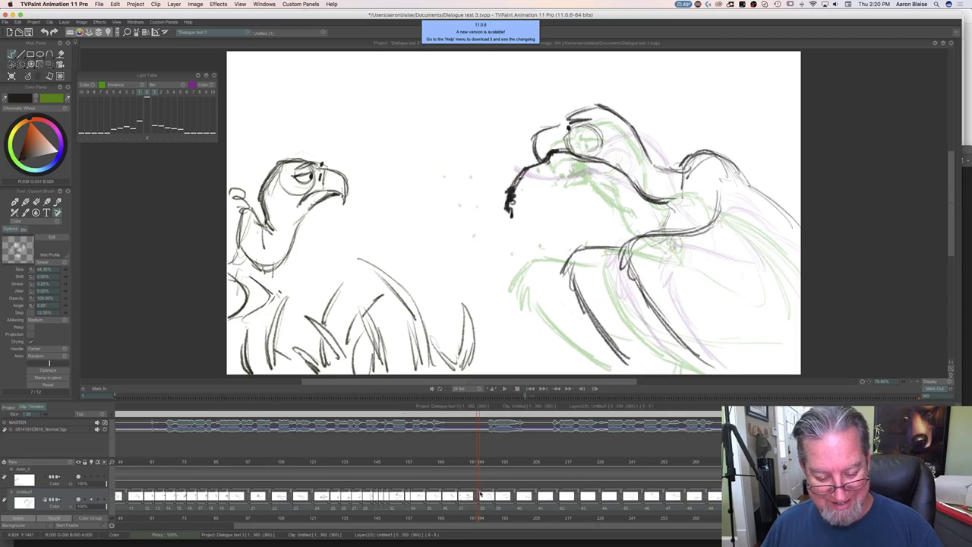
drag(481, 496, 483, 497)
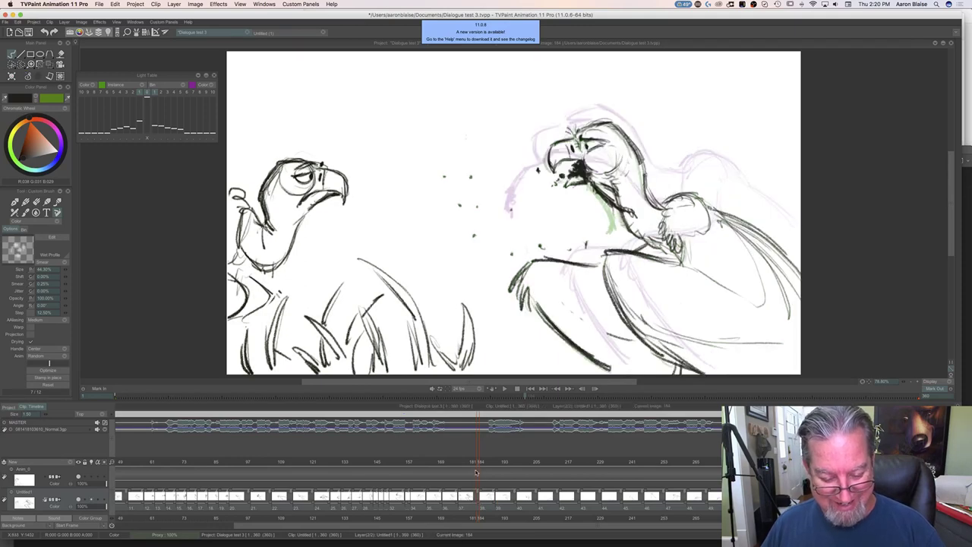
drag(478, 461, 472, 461)
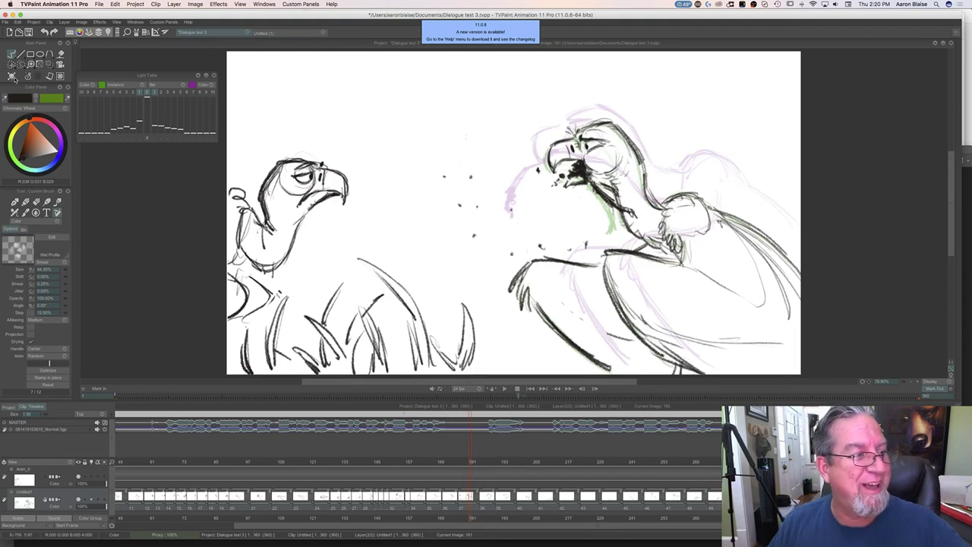
key(BackSpace)
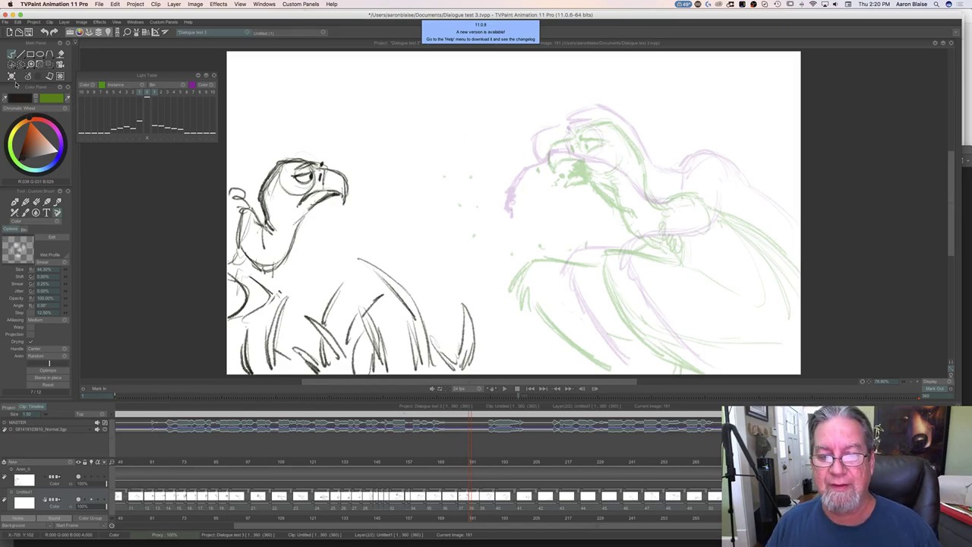
key(Left)
key(Right)
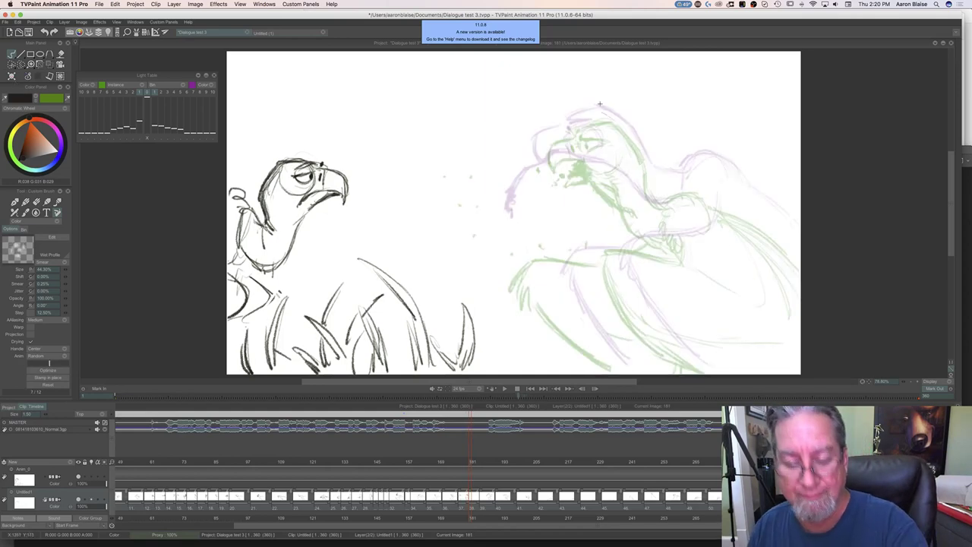
Draw the back of the head and neck, the shoulder hump and the back line on frame 181, comparing with the previous drawing.
key(Tab)
mouse_move(628, 150)
mouse_down()
mouse_move(662, 178)
mouse_move(689, 239)
mouse_move(765, 227)
mouse_move(878, 333)
mouse_up()
drag(844, 289, 783, 244)
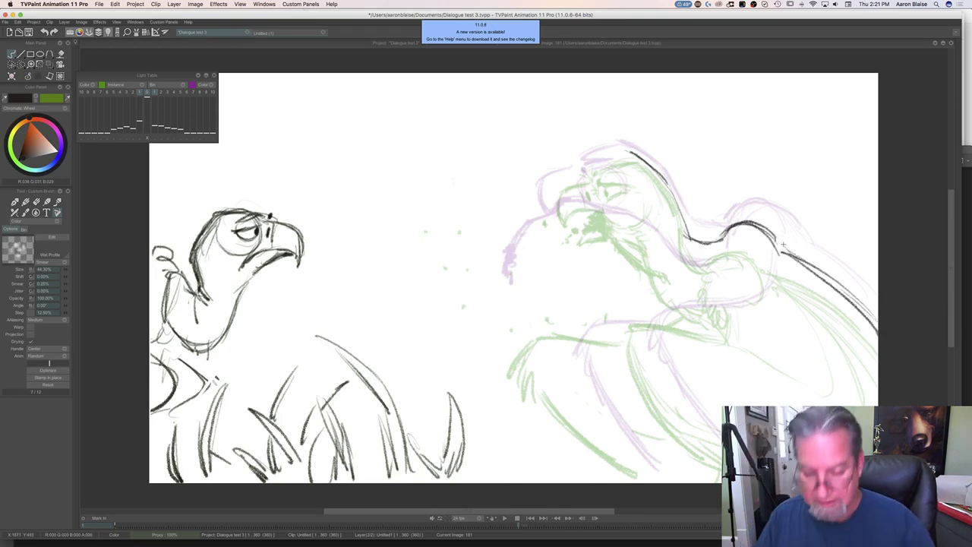
key(Left)
key(Right)
key(Left)
key(Right)
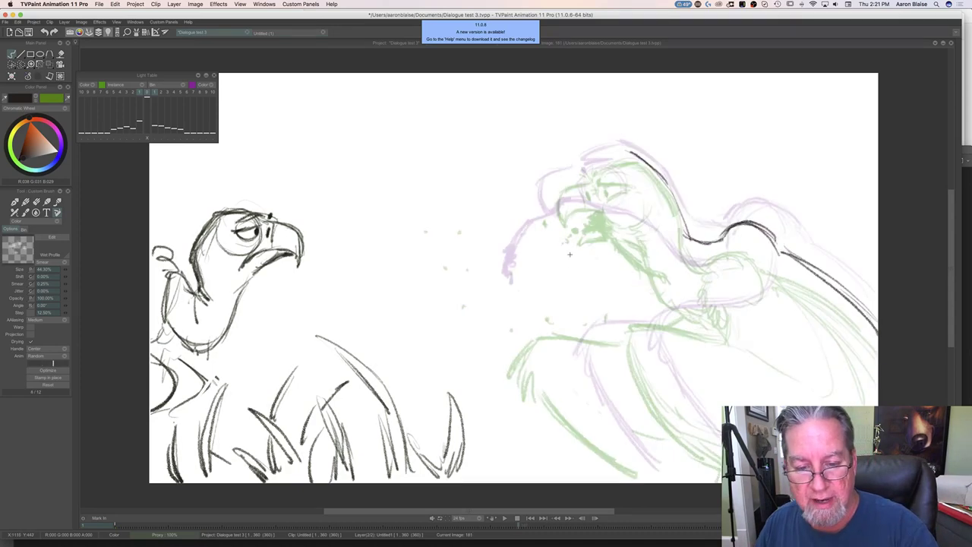
key(Left)
key(Right)
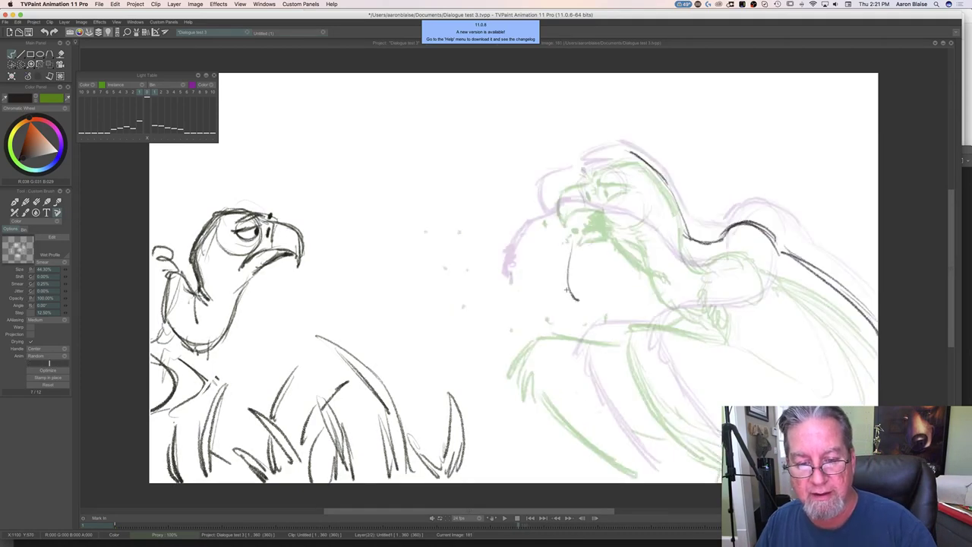
Undo the short stroke below the mouth and draw a light arc sweeping back from the mouth towards the neck on frame 181.
key(ctrl+z)
key(Left)
key(Right)
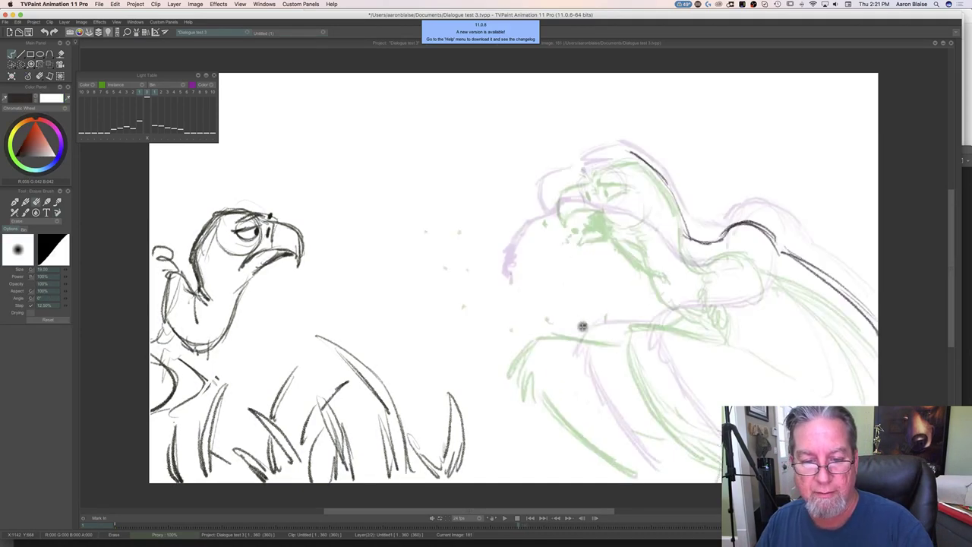
drag(578, 250, 641, 284)
key(Left)
key(Right)
Draw the crown of the head and the hooked upper beak on frame 181, comparing with the previous drawing, and save the project.
mouse_move(626, 154)
mouse_down()
mouse_move(586, 166)
mouse_move(599, 159)
mouse_up()
key(Left)
key(Right)
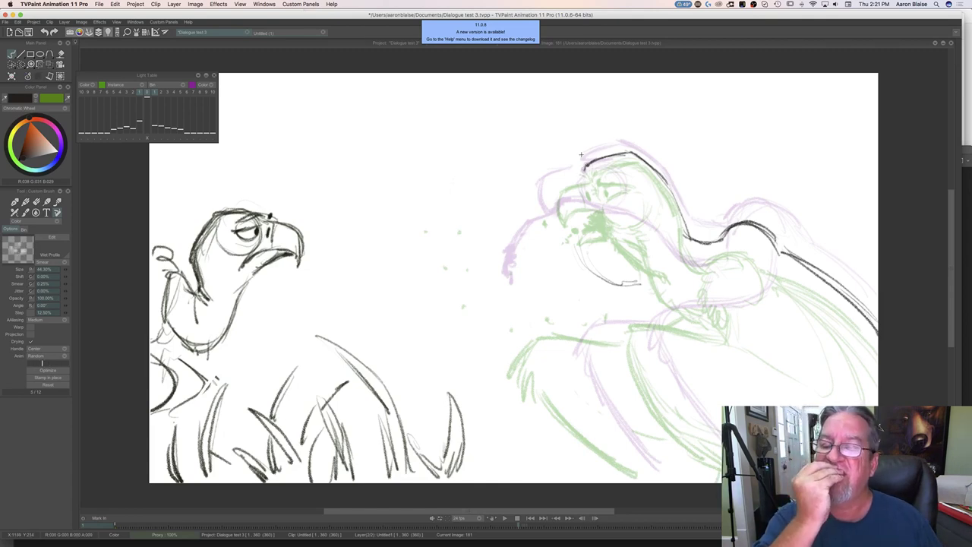
key(super+s)
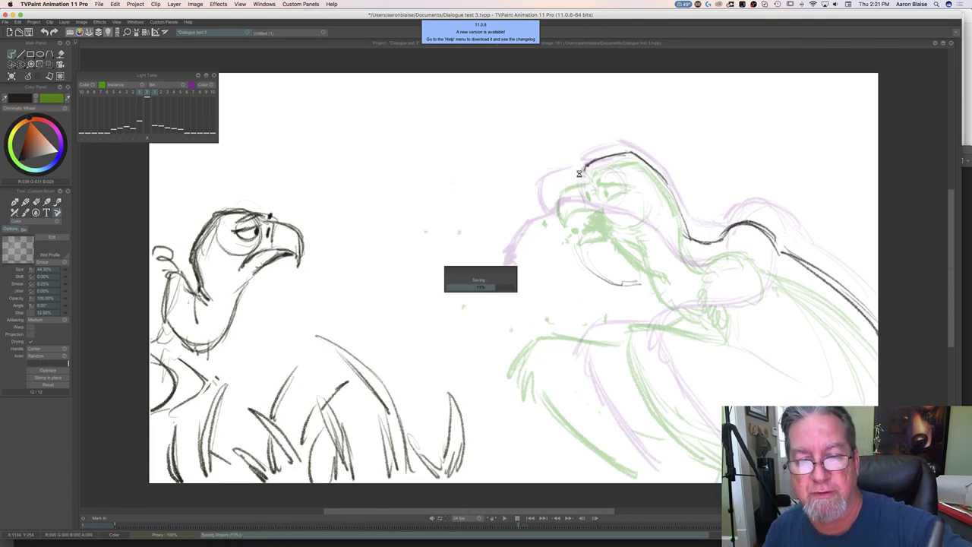
drag(584, 173, 555, 181)
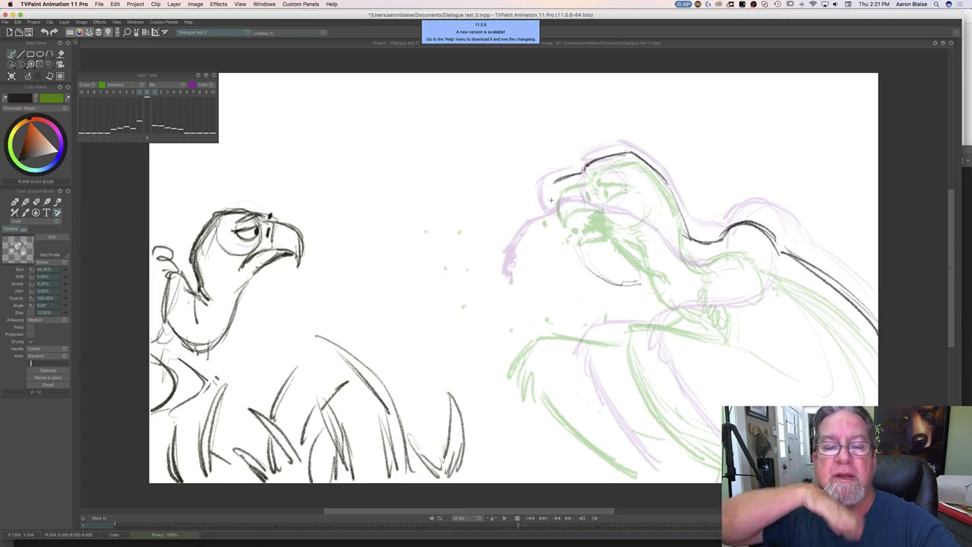
mouse_move(555, 182)
mouse_down()
mouse_move(552, 216)
mouse_move(587, 206)
mouse_up()
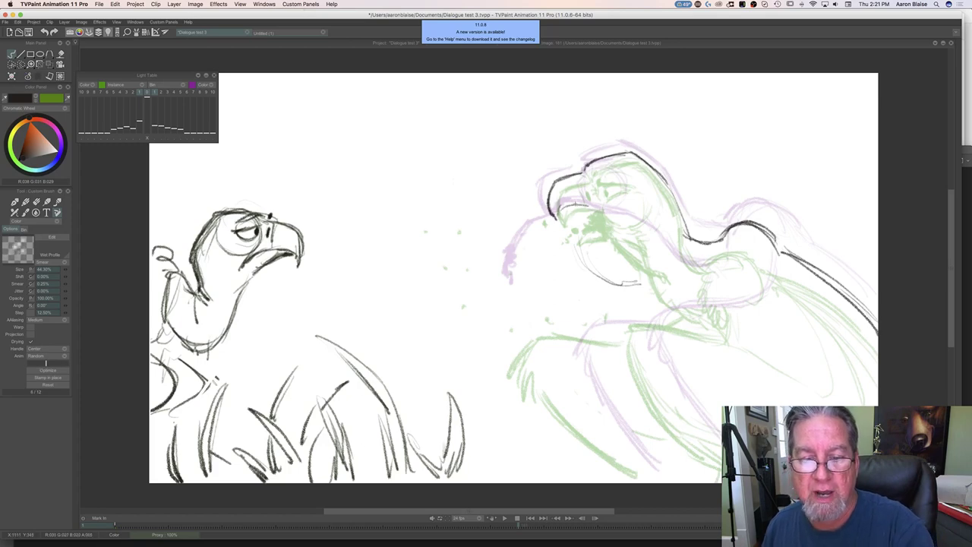
key(Left)
key(Right)
key(Left)
key(Right)
Draw the dark brow and the small eye beneath it on frame 181, comparing with the previous drawing.
drag(604, 173, 587, 173)
key(Left)
key(Right)
click(595, 181)
key(Left)
key(Right)
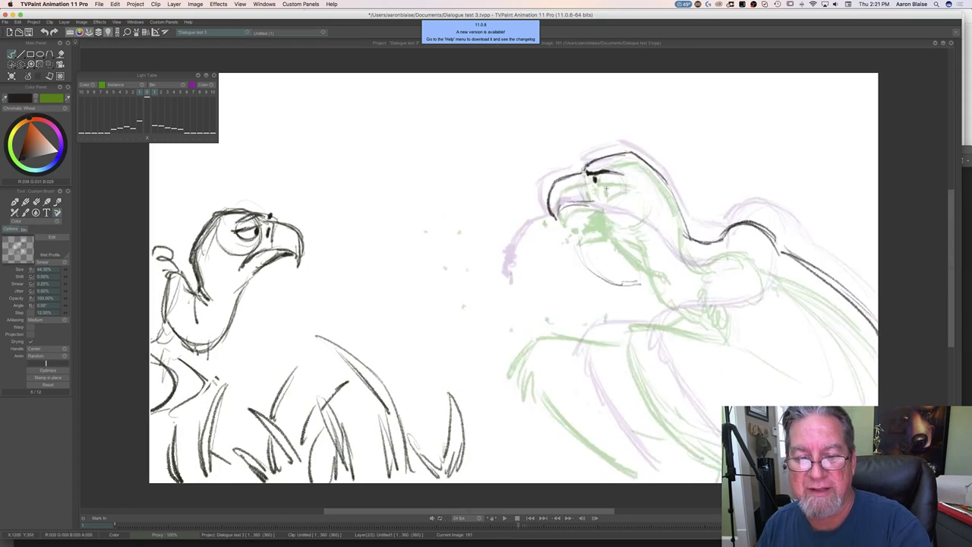
Draw the large round eye socket circle behind the brow on frame 181, comparing with the previous drawing.
mouse_move(617, 223)
mouse_down()
mouse_move(595, 187)
mouse_move(615, 216)
mouse_move(643, 201)
mouse_move(615, 208)
mouse_up()
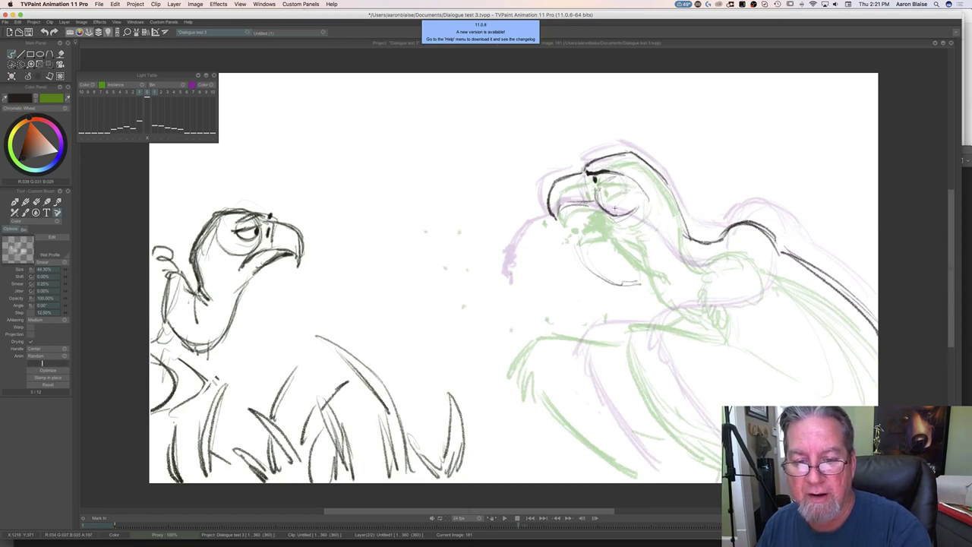
key(Left)
key(Right)
key(Left)
key(Right)
mouse_move(638, 192)
mouse_down()
mouse_move(613, 222)
mouse_move(650, 245)
mouse_move(676, 194)
mouse_move(642, 160)
mouse_up()
key(Left)
key(Right)
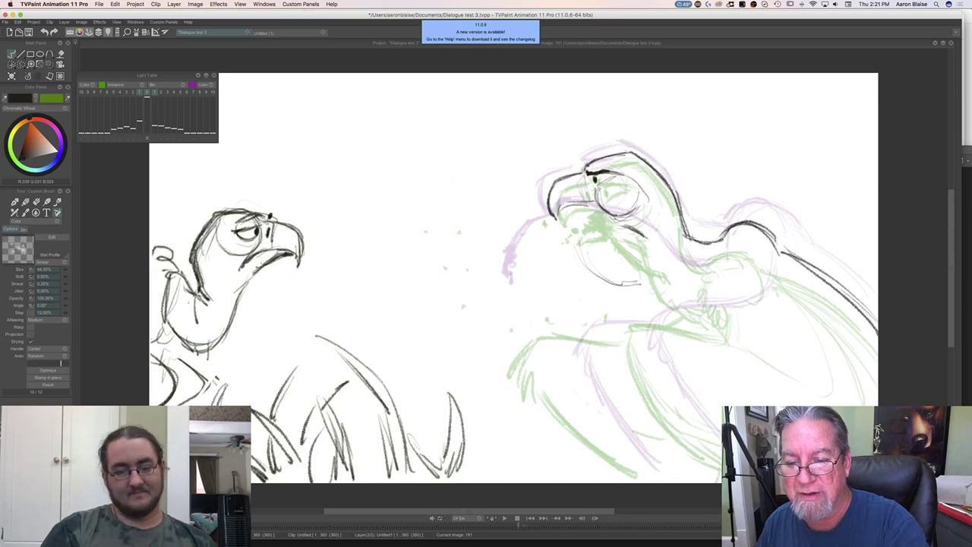
key(Left)
key(Right)
Draw the throat line down to the chest, the heavy drooping lower beak and the dark mouth interior on frame 181, comparing with the previous drawing.
drag(628, 225, 649, 242)
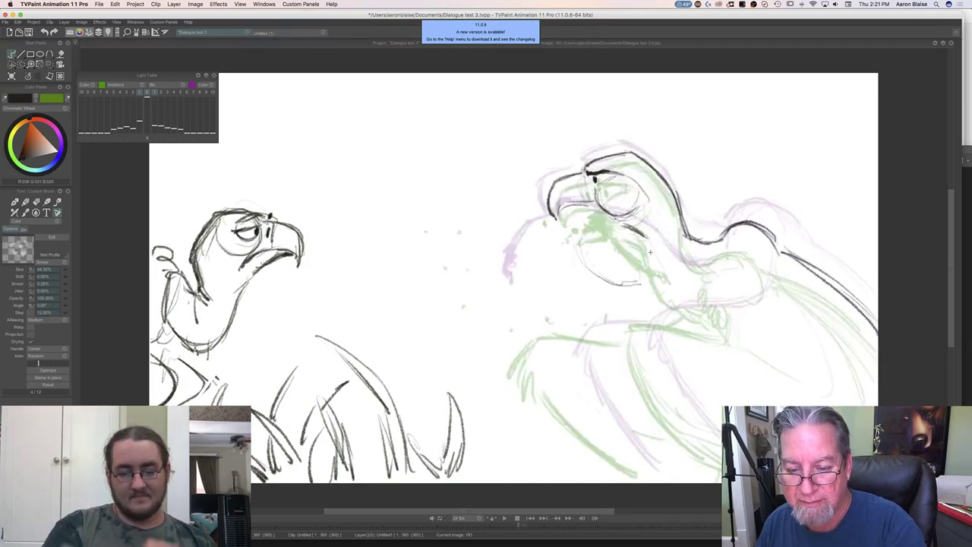
mouse_move(667, 278)
mouse_down()
mouse_move(699, 290)
mouse_move(676, 283)
mouse_move(688, 288)
mouse_move(645, 235)
mouse_move(589, 212)
mouse_move(587, 263)
mouse_move(582, 251)
mouse_move(594, 276)
mouse_move(628, 279)
mouse_move(596, 275)
mouse_up()
key(Left)
key(Right)
key(Left)
key(Right)
key(Left)
key(Right)
key(Left)
key(Right)
key(Left)
key(Right)
mouse_move(597, 226)
mouse_down()
mouse_move(623, 227)
mouse_move(592, 225)
mouse_up()
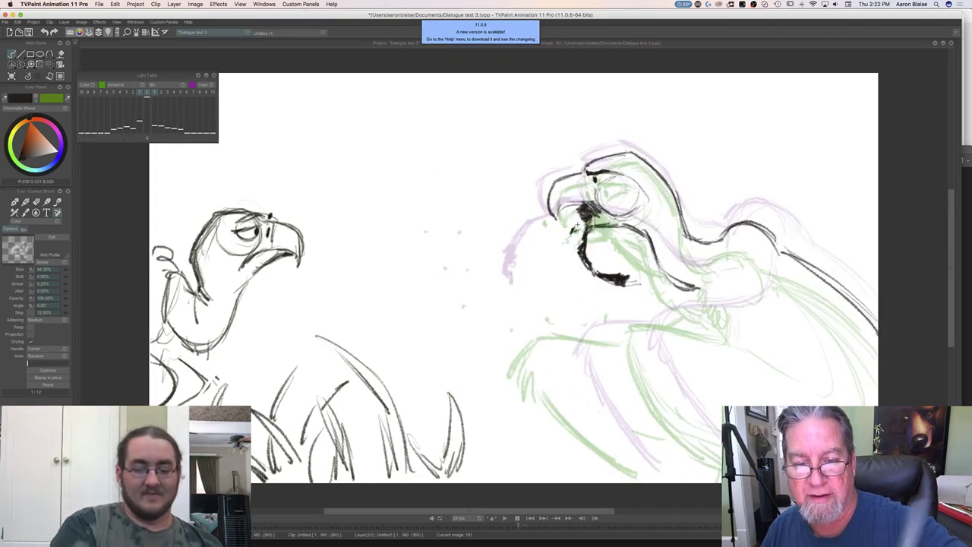
Flip repeatedly between frame 181 and the previous drawing to examine how the head and lower beak move.
key(Left)
key(Right)
key(Left)
key(Right)
key(Left)
key(Right)
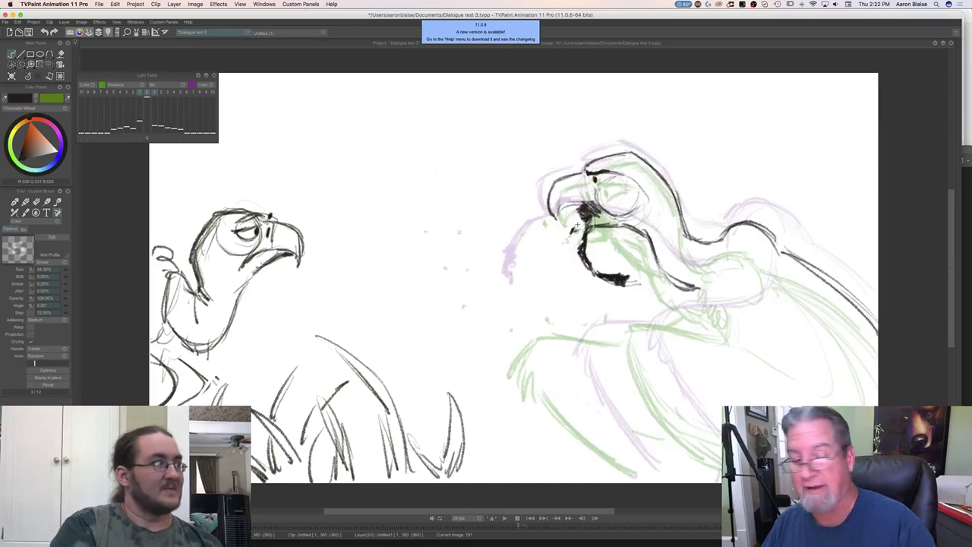
key(Left)
key(Right)
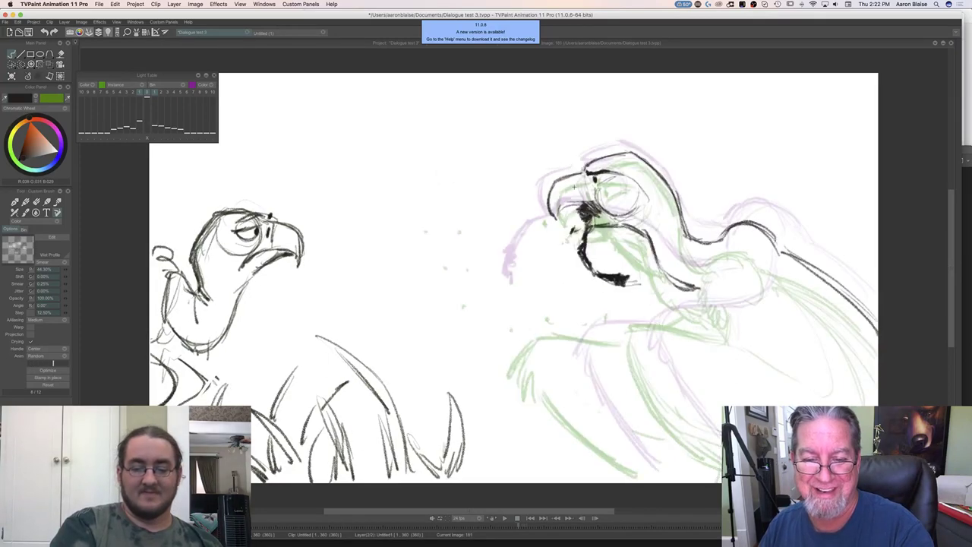
key(Left)
key(Right)
key(Left)
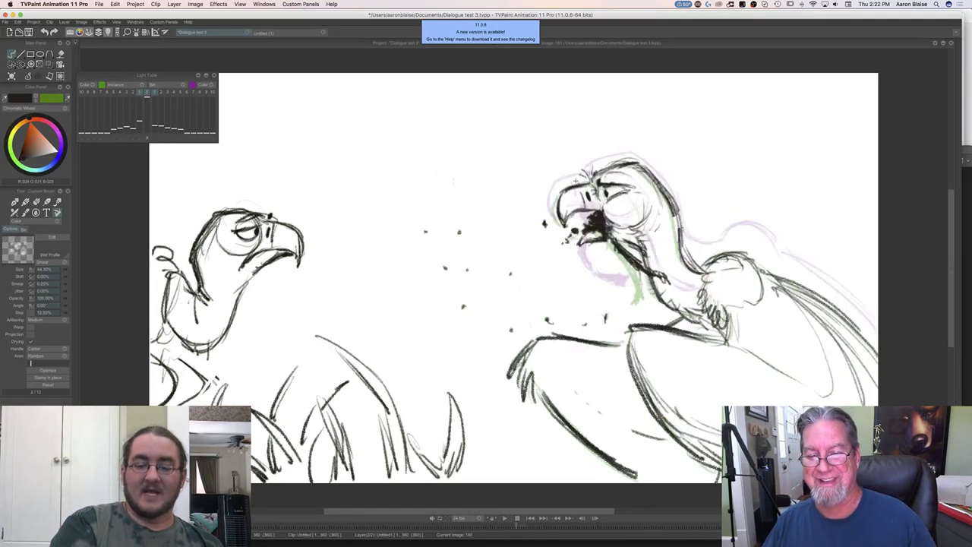
key(Right)
key(Left)
key(Right)
Draw the inner curve of the shoulder below the hump on frame 181, comparing with the previous drawing.
drag(724, 232, 716, 253)
drag(713, 272, 725, 286)
key(Left)
key(Right)
key(Left)
key(Right)
key(Left)
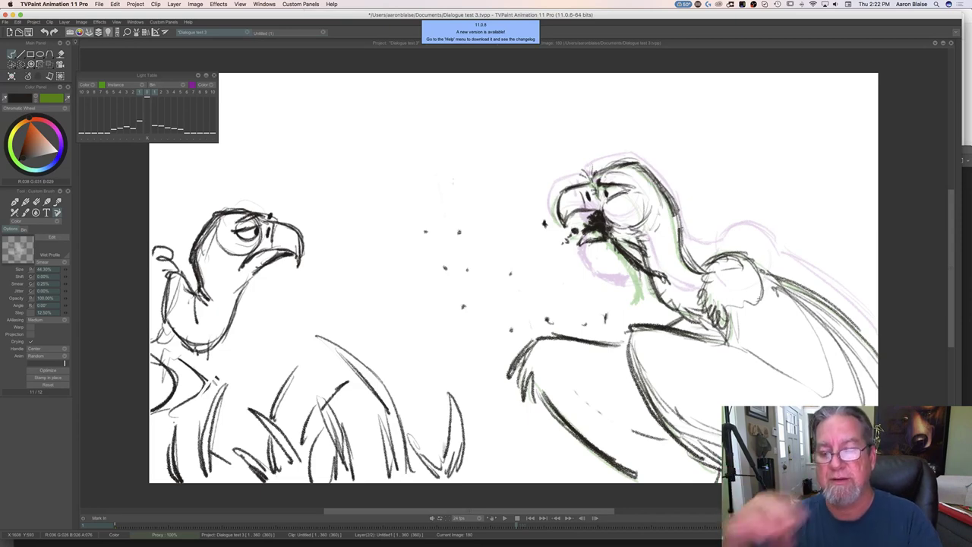
Step back to frame 179 and forward again to frame 181 to examine the timing and spacing of the drawings.
key(Left)
key(Right)
key(Left)
key(Tab)
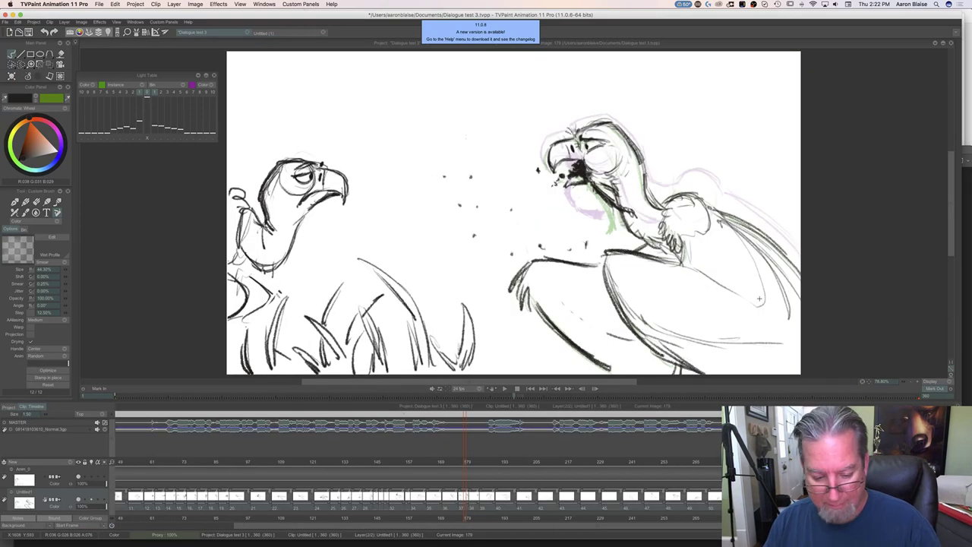
key(Right)
key(Right)
key(Tab)
key(Right)
key(Left)
key(Right)
key(Right)
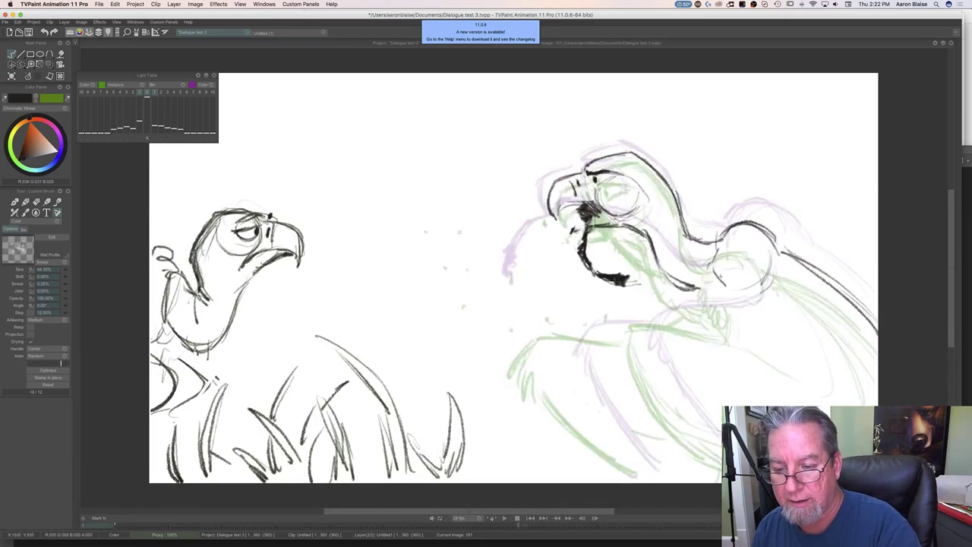
Draw the near wing on frame 181, from the shoulder to the feathered bend and down its front edge, comparing with the next drawing.
mouse_move(747, 274)
mouse_down()
mouse_move(688, 313)
mouse_move(652, 313)
mouse_move(646, 329)
mouse_move(667, 402)
mouse_move(662, 391)
mouse_move(723, 456)
mouse_up()
key(Right)
key(Left)
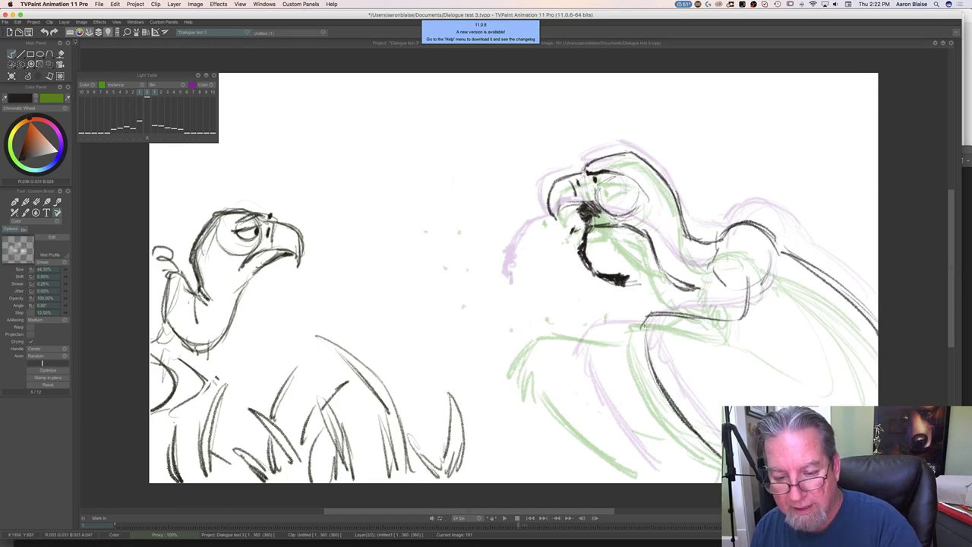
mouse_move(651, 315)
mouse_down()
mouse_move(639, 342)
mouse_move(674, 408)
mouse_up()
key(Right)
key(Left)
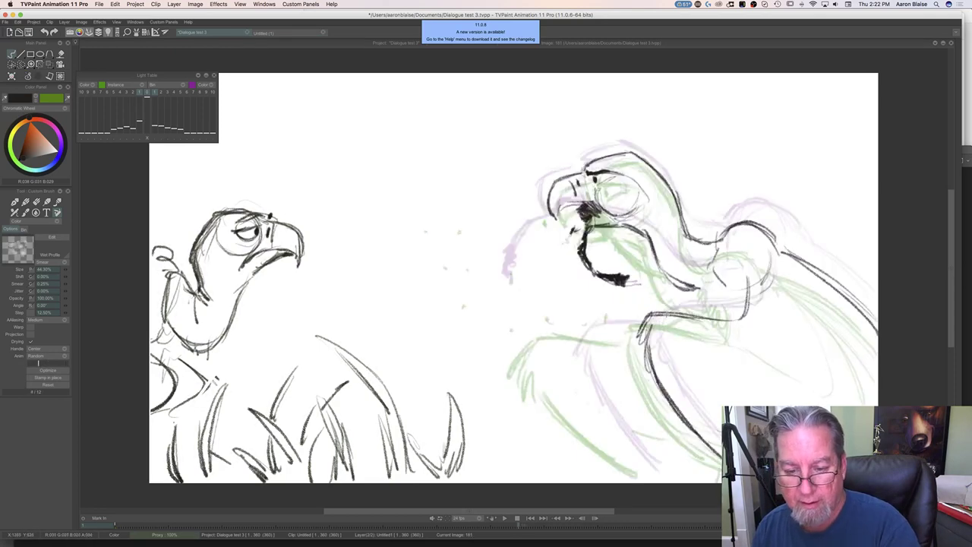
key(Right)
key(Left)
Draw zigzag feather marks inside the shoulder on frame 181, comparing with the next drawing.
drag(714, 266, 739, 296)
key(Right)
key(Left)
key(Right)
key(Left)
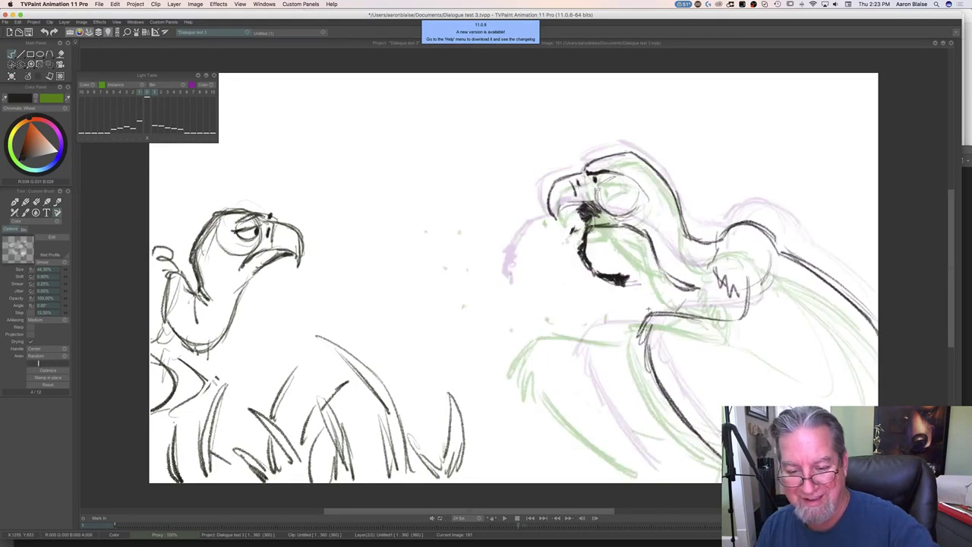
key(Right)
key(Left)
Draw the far wing's top line, feathered bend and lower edge on frame 181, comparing with the previous drawing.
mouse_move(640, 326)
mouse_down()
mouse_move(566, 336)
mouse_move(550, 362)
mouse_move(647, 467)
mouse_up()
drag(578, 400, 648, 470)
drag(597, 418, 644, 466)
key(Left)
key(Right)
key(Left)
key(Right)
key(Left)
key(Right)
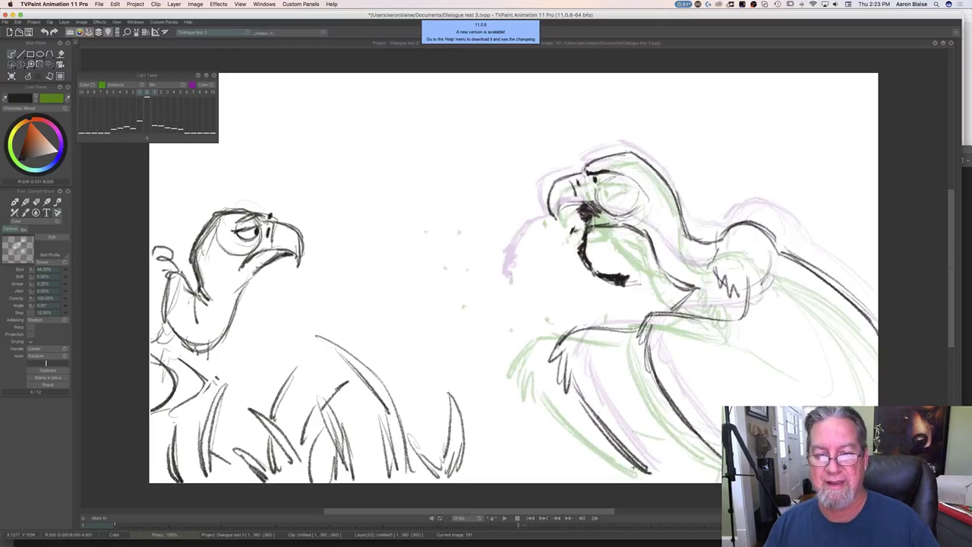
Flip and scrub through the drawings around frame 181, and play back the animation to review the movement.
key(Left)
key(Right)
key(Left)
key(Right)
key(Left)
key(Right)
key(Tab)
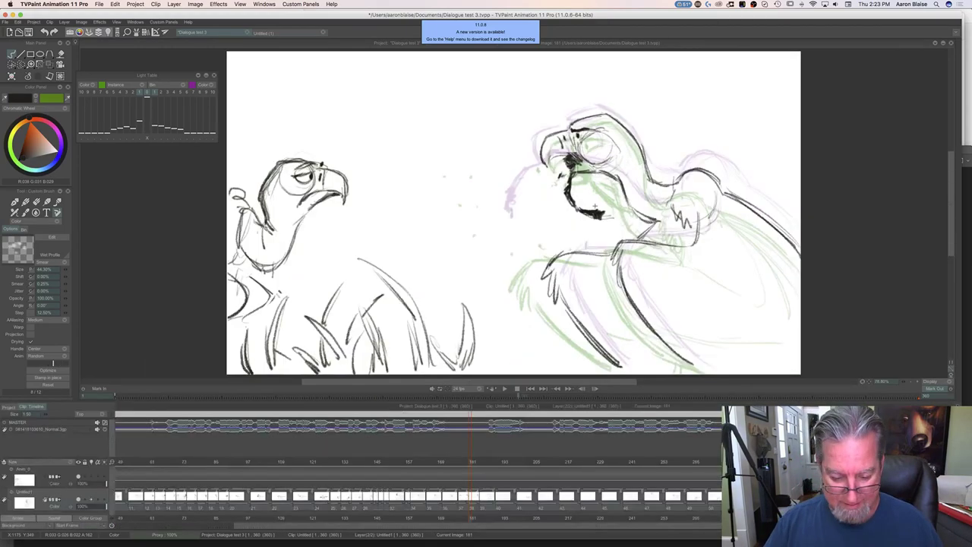
drag(470, 462, 564, 489)
click(504, 390)
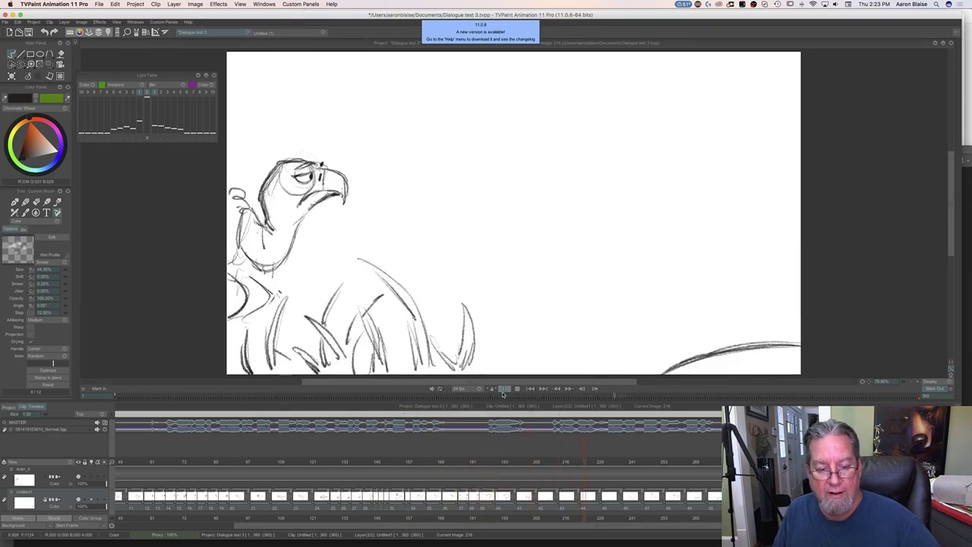
click(516, 389)
Go to frame 191 and draw the lower jaw line joining the throat and the cheek curve beneath the eye.
drag(619, 462, 508, 477)
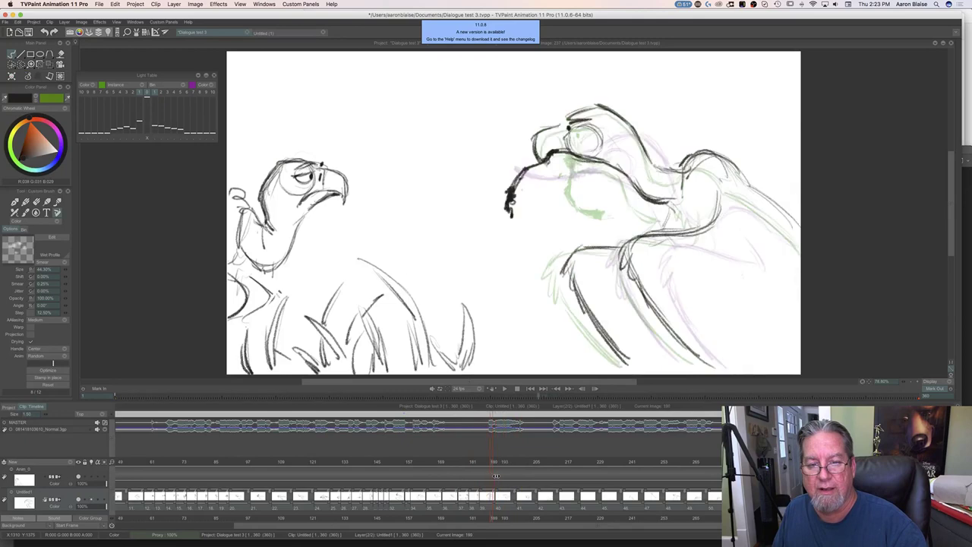
drag(508, 477, 498, 475)
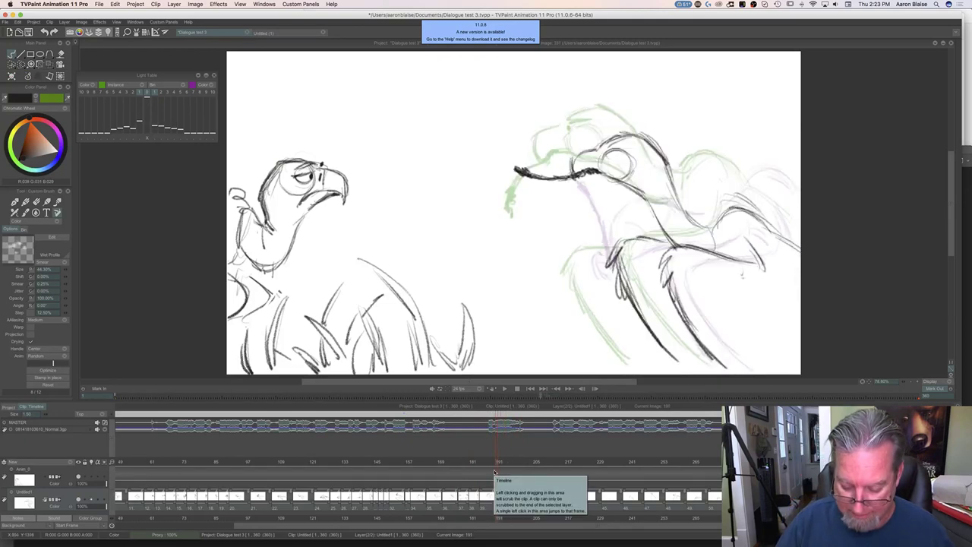
key(Tab)
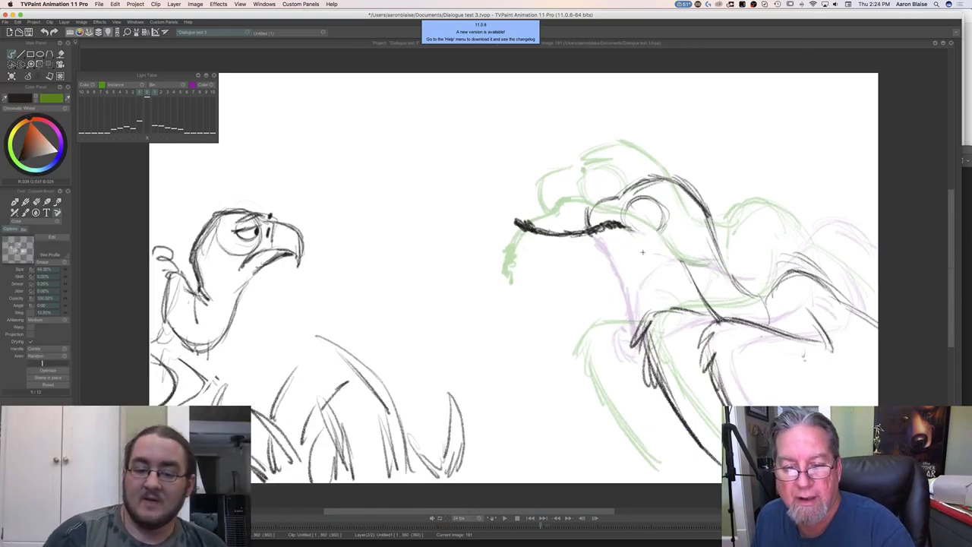
mouse_move(616, 266)
mouse_down()
mouse_move(675, 258)
mouse_move(686, 277)
mouse_up()
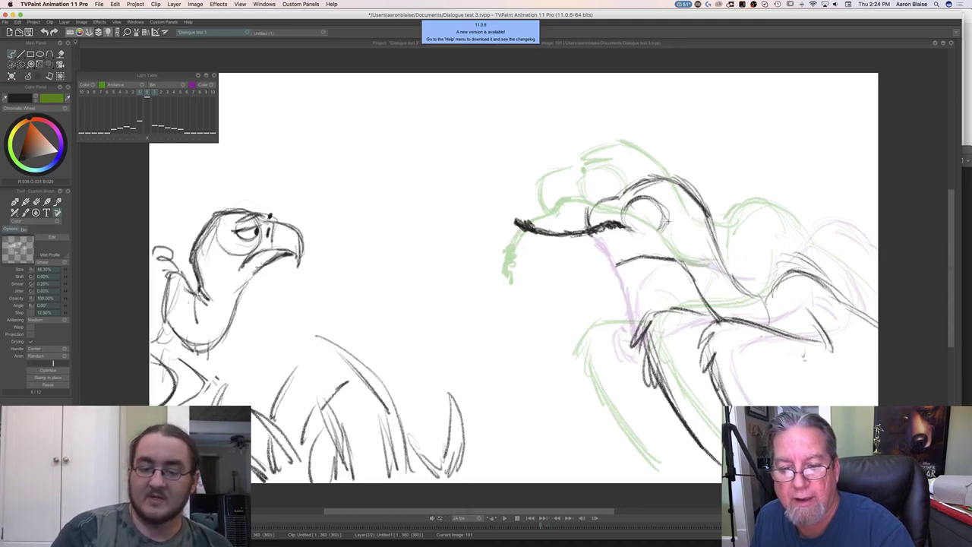
drag(667, 252, 628, 230)
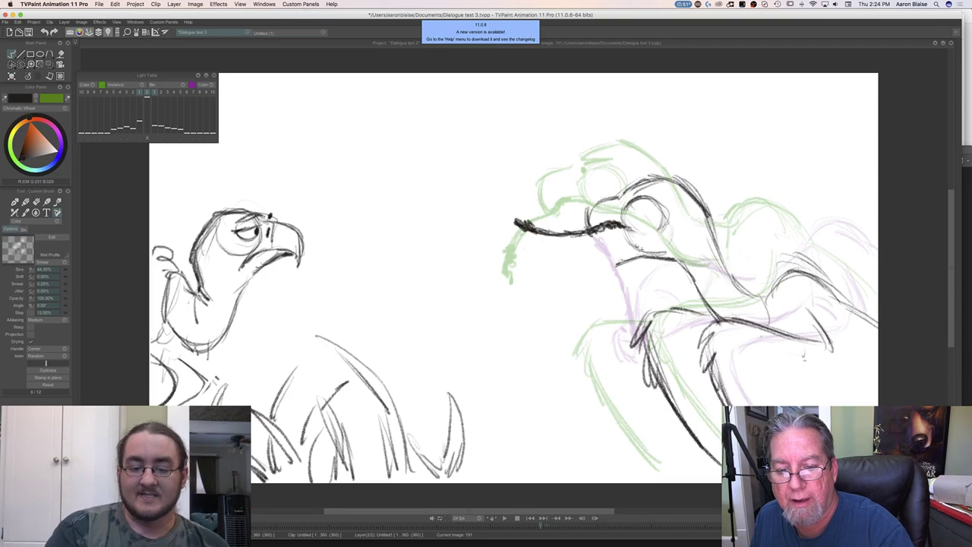
Erase part of the eye circle on frame 191, fill the mouth interior dark and add short strokes at the jaw's front edge.
mouse_move(667, 223)
mouse_down()
mouse_move(660, 205)
mouse_move(684, 234)
mouse_up()
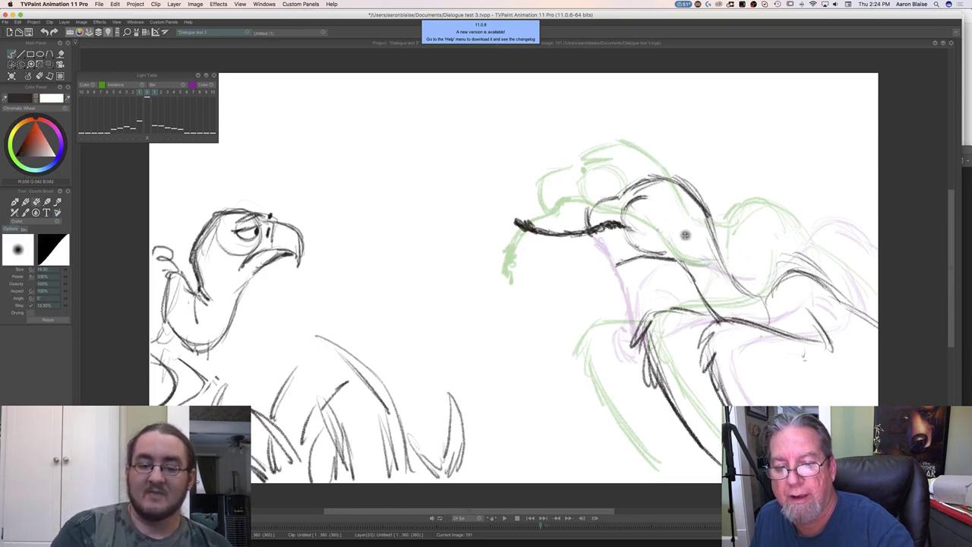
mouse_move(670, 213)
mouse_down()
mouse_move(674, 242)
mouse_move(621, 259)
mouse_move(626, 232)
mouse_move(632, 244)
mouse_move(619, 251)
mouse_move(612, 240)
mouse_up()
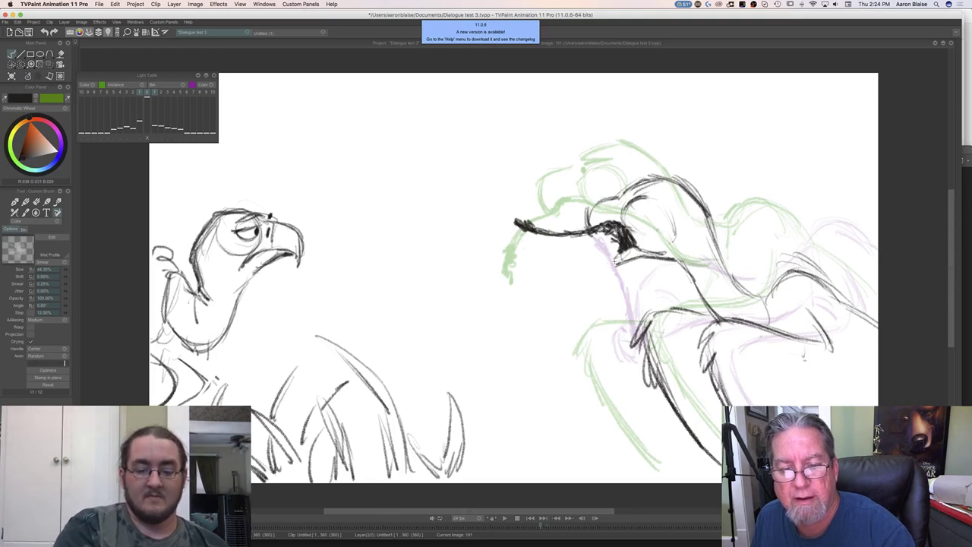
mouse_move(613, 233)
mouse_down()
mouse_move(594, 239)
mouse_move(607, 266)
mouse_up()
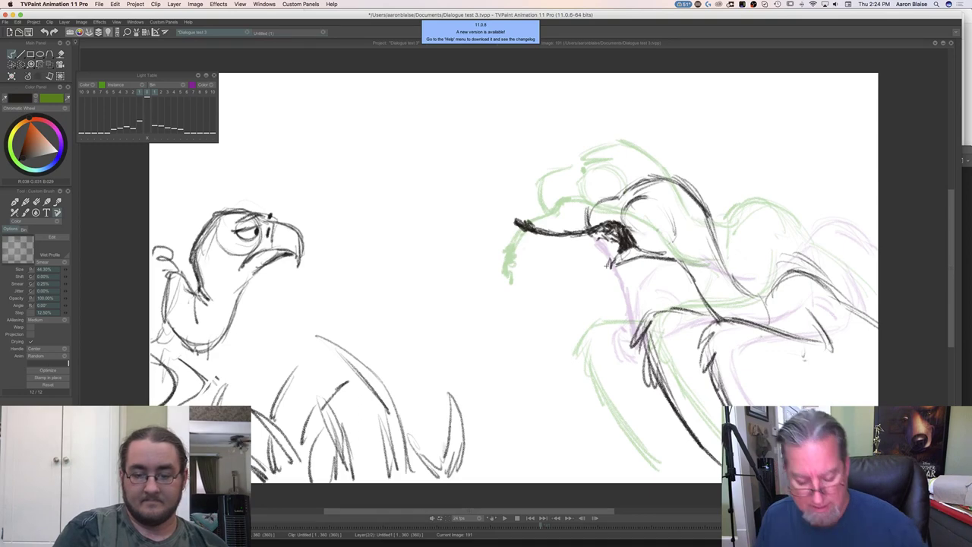
Extend the hold of the frame 181 drawing so that the following drawing starts at frame 187.
key(Tab)
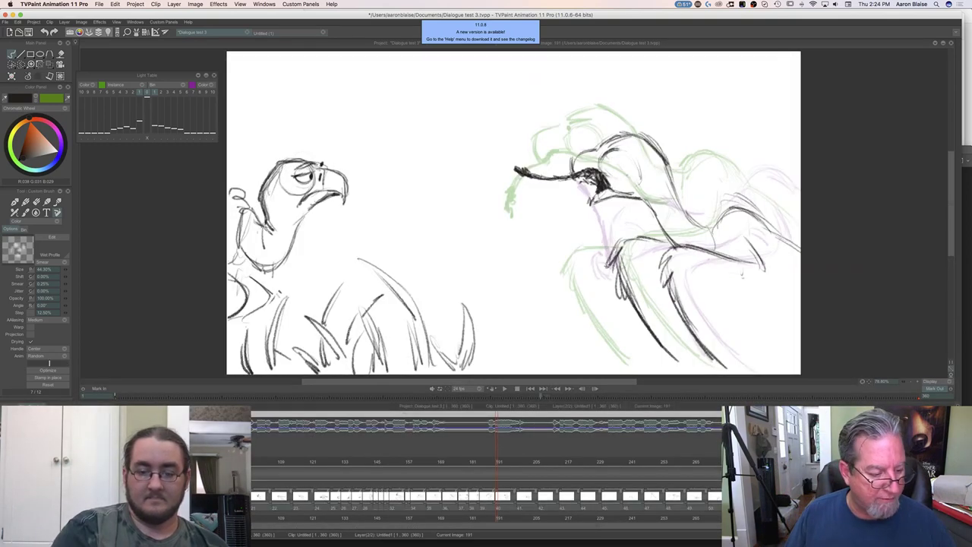
scroll(498, 472, up, 2)
scroll(498, 471, up, 5)
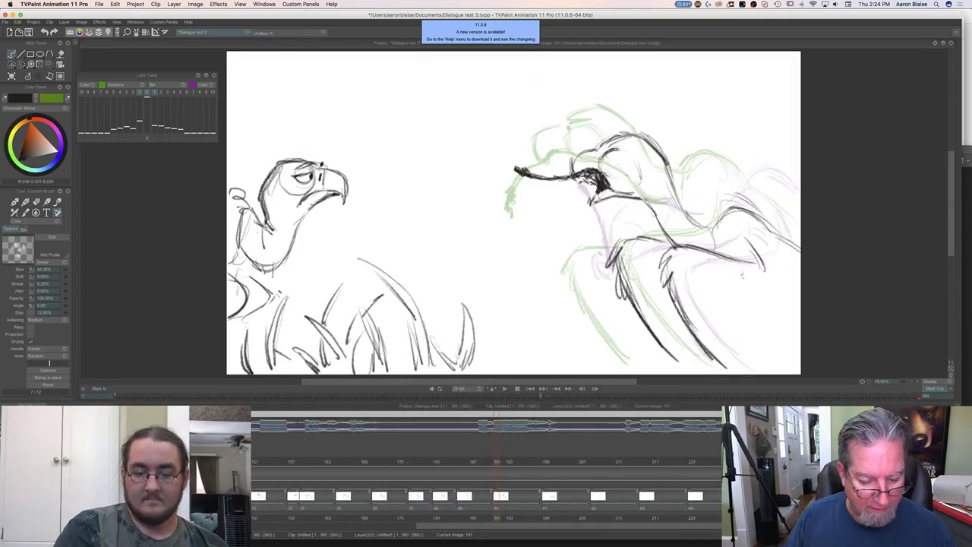
scroll(495, 471, up, 1)
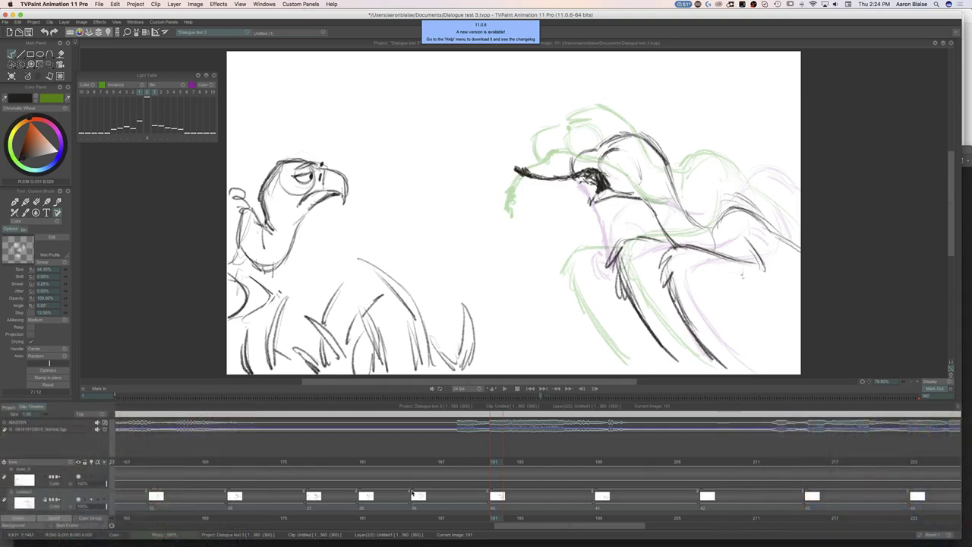
mouse_move(412, 495)
mouse_down()
mouse_move(440, 496)
mouse_move(401, 496)
mouse_move(447, 496)
mouse_move(412, 496)
mouse_up()
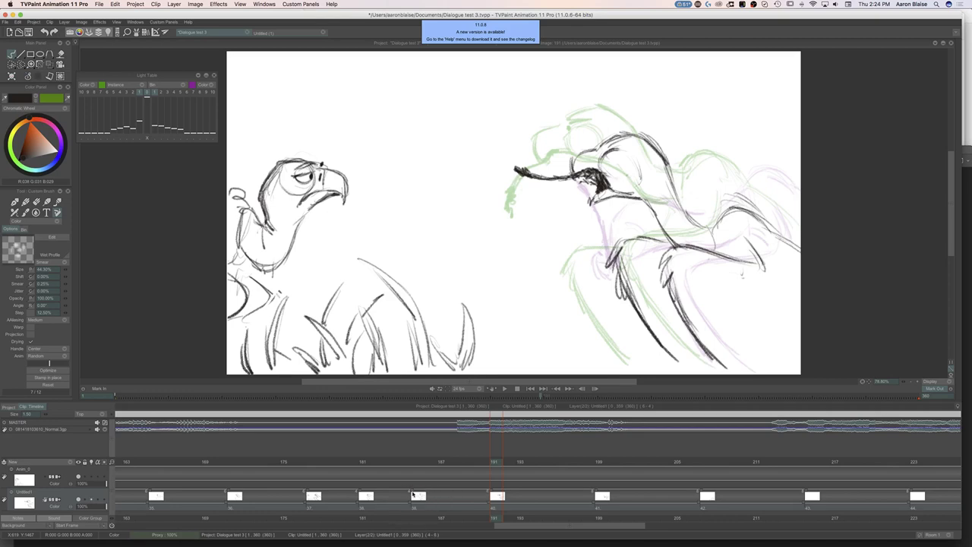
mouse_move(426, 498)
mouse_down()
mouse_move(440, 496)
mouse_move(422, 491)
mouse_up()
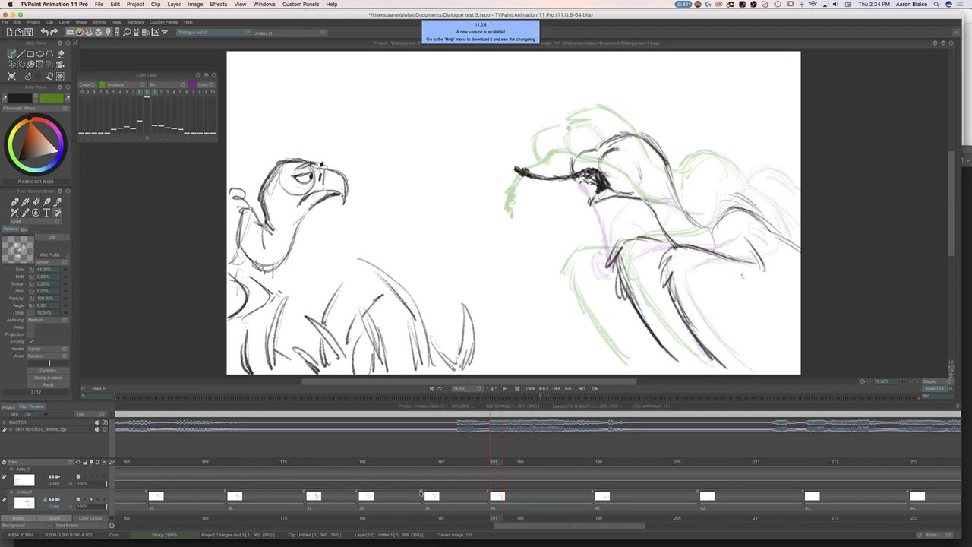
click(429, 494)
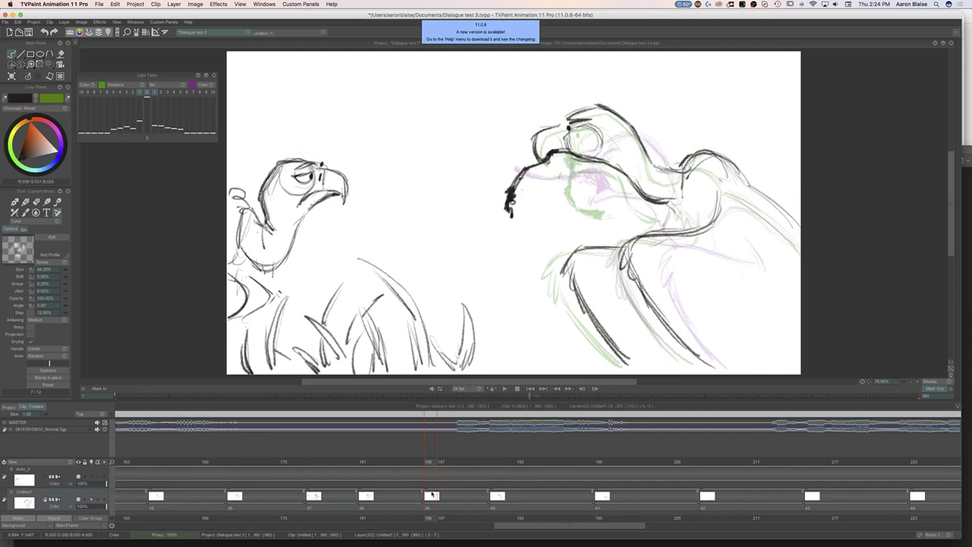
click(391, 463)
drag(425, 492, 434, 493)
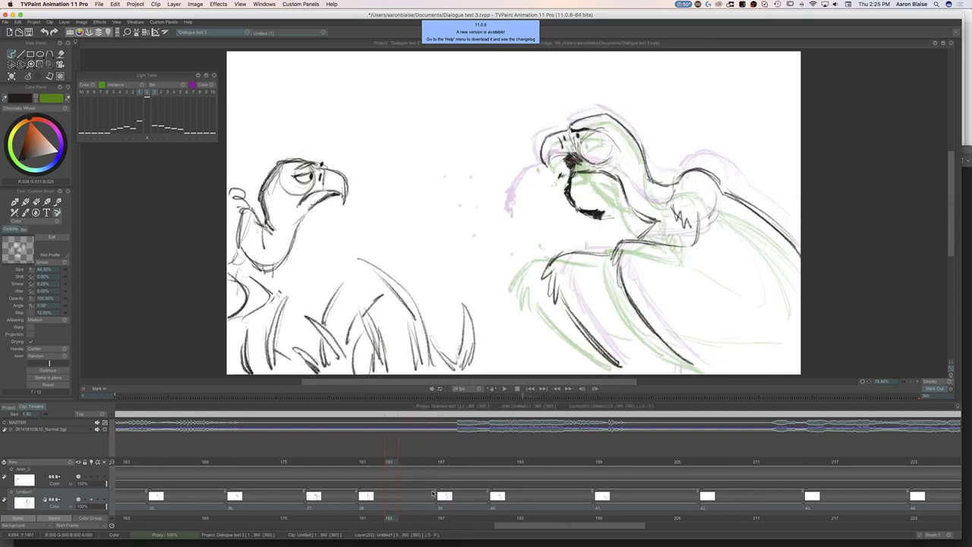
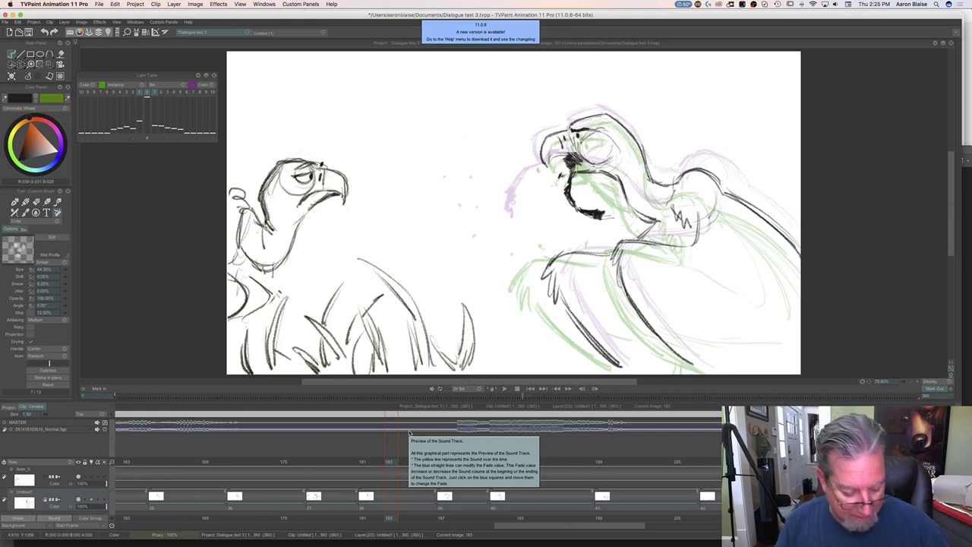
Return to the start of the timeline and scrub through the earlier drawings up to frame 63.
drag(113, 462, 104, 464)
drag(473, 526, 118, 538)
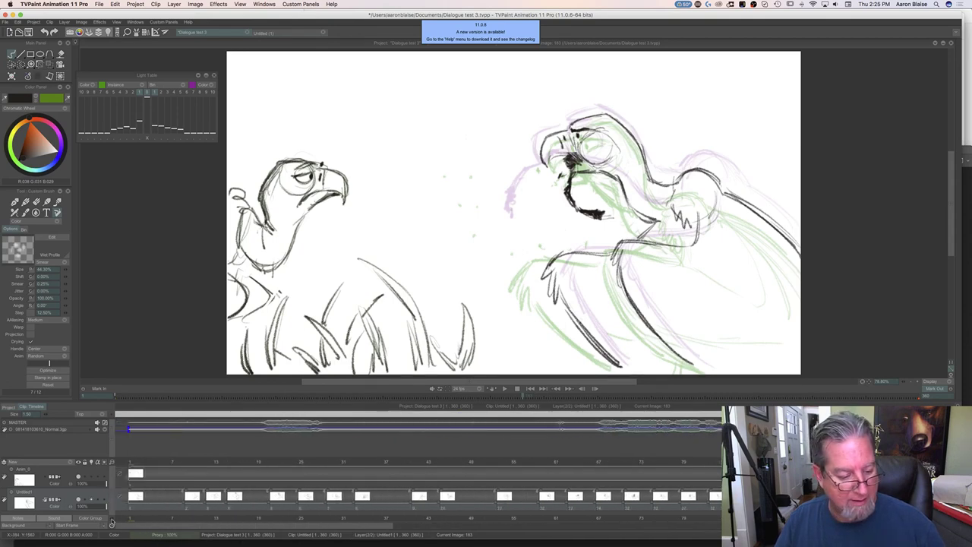
drag(113, 464, 109, 464)
mouse_move(319, 464)
mouse_down()
mouse_move(404, 472)
mouse_move(335, 475)
mouse_up()
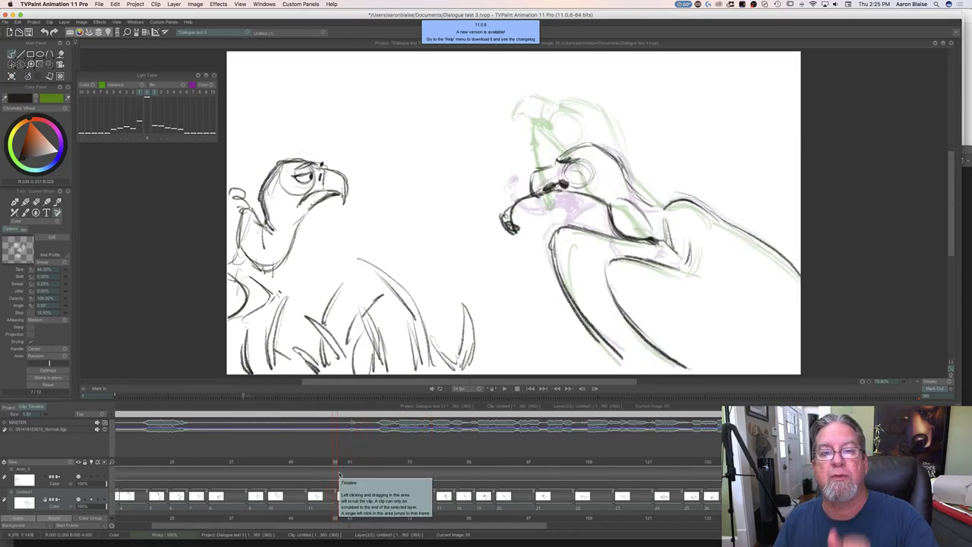
drag(339, 464, 360, 467)
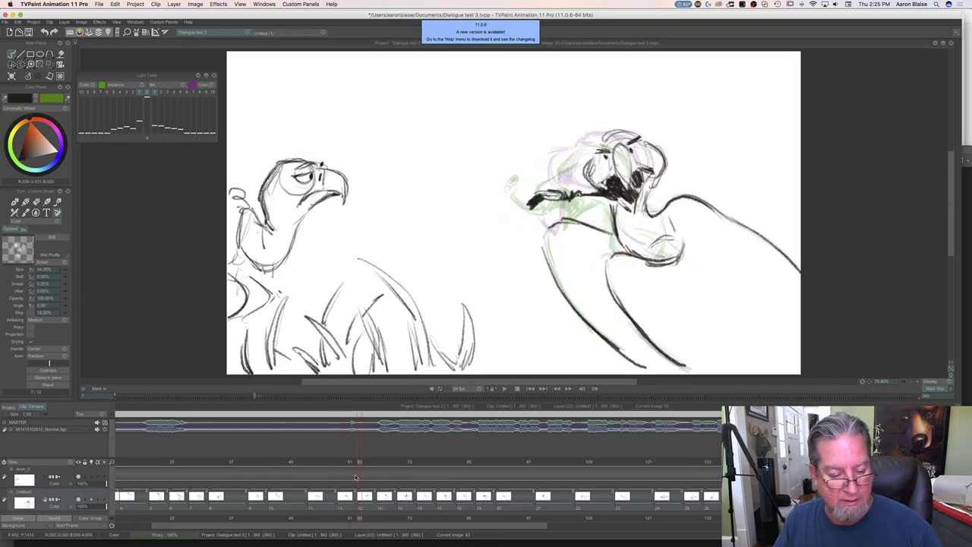
Compare frames 63 and 67, and sketch a timing chart in frame 63's empty area with 5 and 9 at the ends and 7 midway.
drag(360, 463, 381, 468)
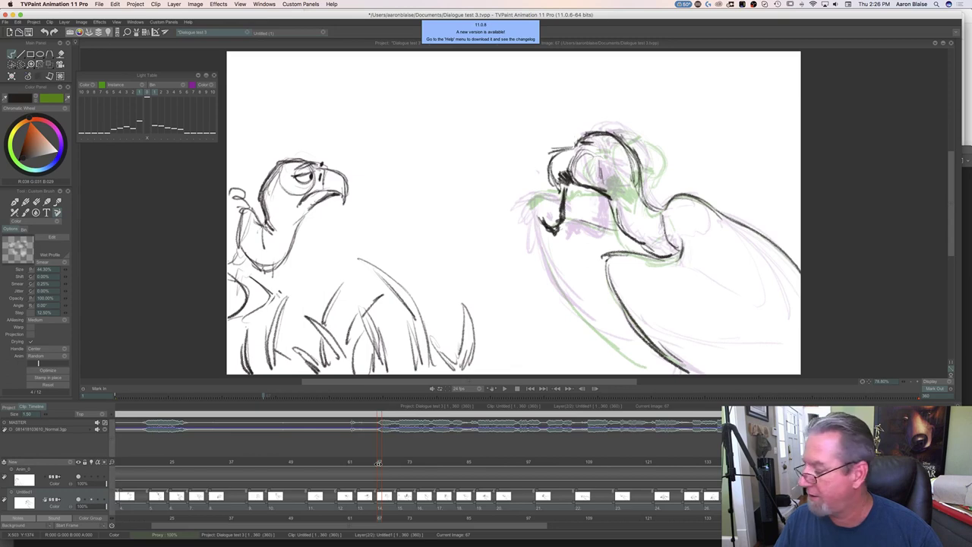
mouse_move(377, 463)
mouse_down()
mouse_move(356, 463)
mouse_move(383, 469)
mouse_move(361, 463)
mouse_up()
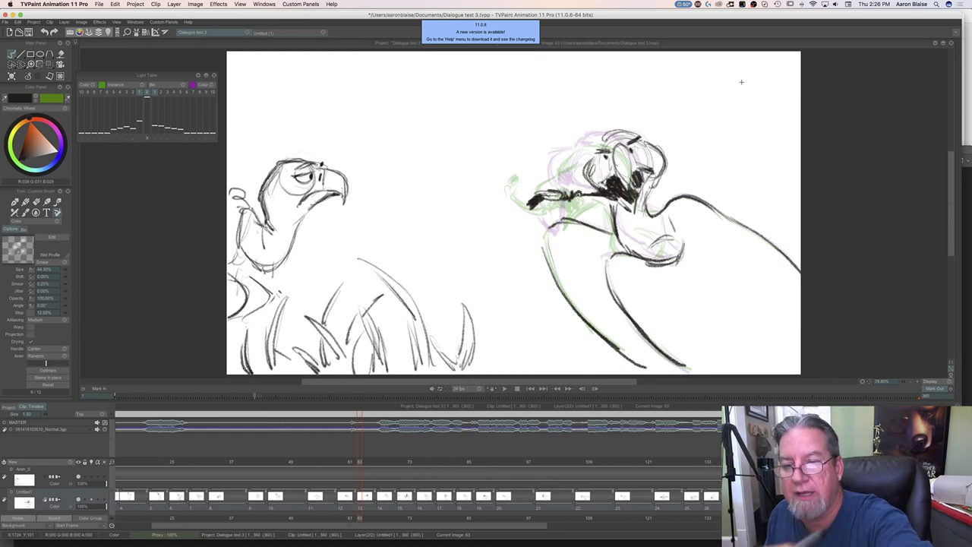
mouse_move(742, 79)
mouse_down()
mouse_move(761, 170)
mouse_move(746, 181)
mouse_up()
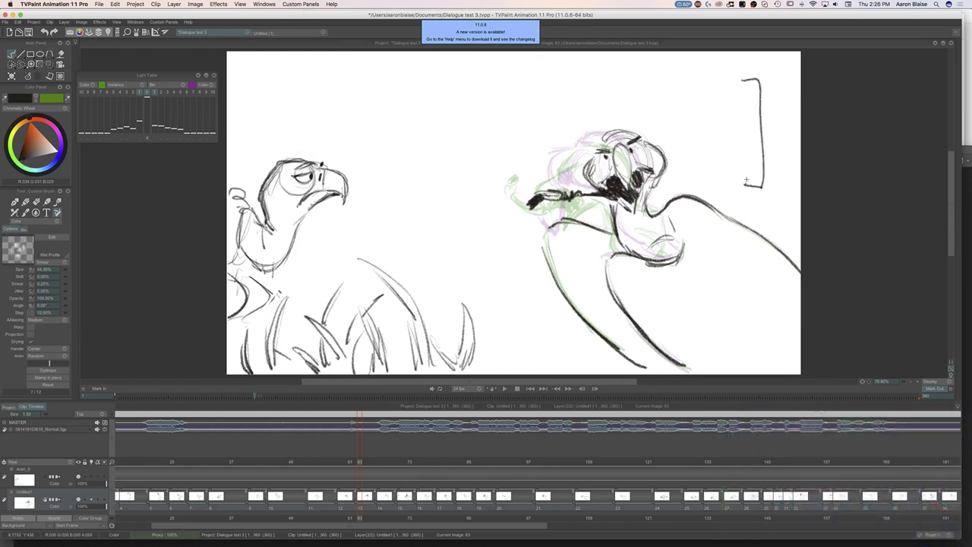
mouse_move(363, 463)
mouse_down()
mouse_move(378, 465)
mouse_move(360, 464)
mouse_up()
mouse_move(724, 74)
mouse_down()
mouse_move(722, 85)
mouse_move(734, 71)
mouse_up()
drag(730, 183, 734, 201)
drag(758, 128, 768, 127)
drag(762, 76, 770, 126)
mouse_move(770, 126)
mouse_down()
mouse_move(779, 157)
mouse_move(769, 185)
mouse_up()
drag(729, 124, 734, 138)
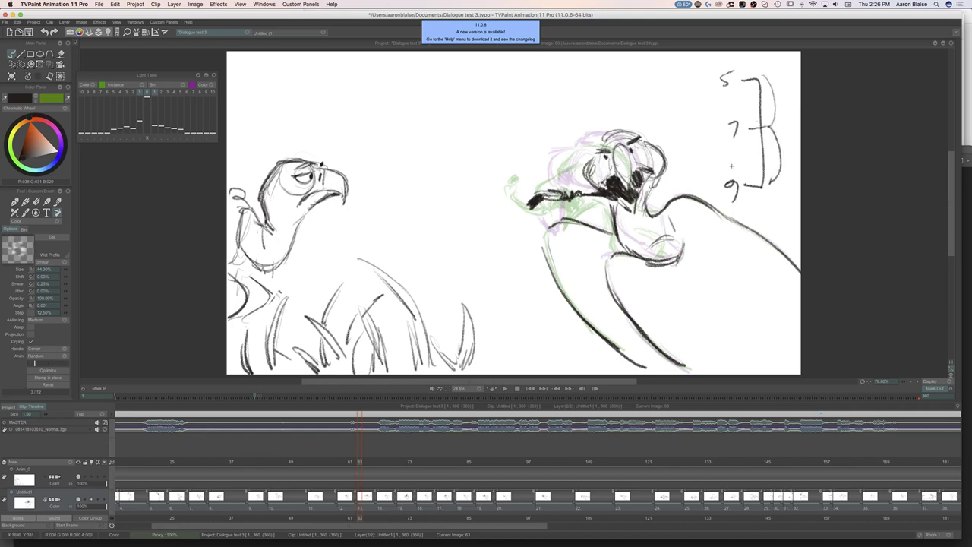
Add inbetween marks 6 and 8 near the ends of the timing chart, and erase the whole chart from frame 63.
mouse_move(750, 90)
mouse_down()
mouse_move(764, 89)
mouse_move(738, 102)
mouse_move(742, 94)
mouse_up()
mouse_move(736, 168)
mouse_down()
mouse_move(740, 174)
mouse_move(742, 162)
mouse_up()
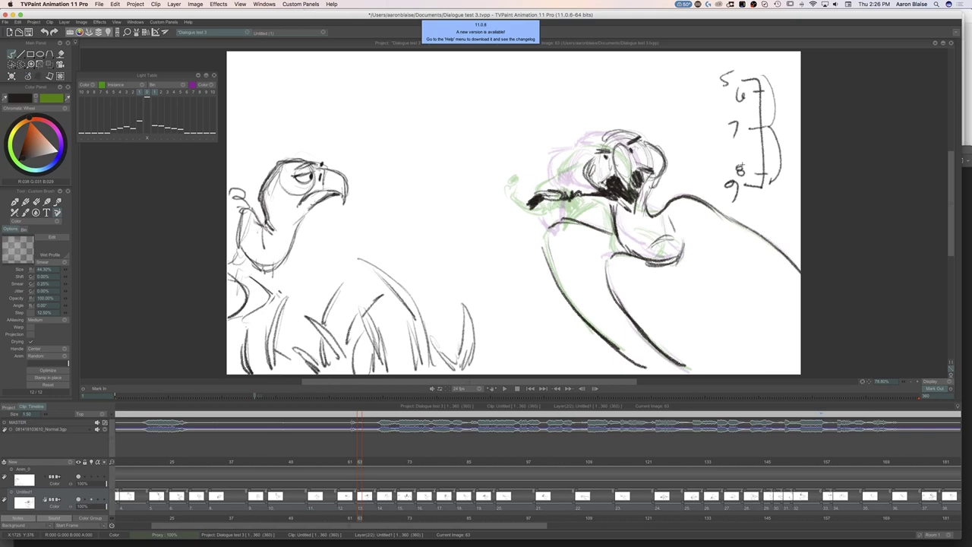
key(e)
mouse_move(721, 69)
mouse_down()
mouse_move(743, 118)
mouse_move(763, 72)
mouse_move(774, 96)
mouse_move(778, 185)
mouse_move(769, 196)
mouse_move(735, 129)
mouse_move(721, 181)
mouse_up()
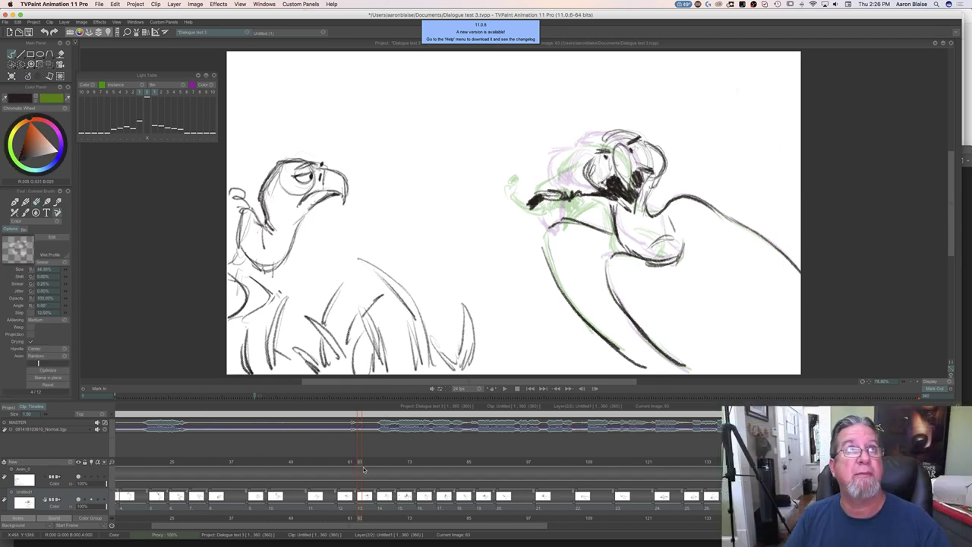
Scrub ahead to frame 81 and play back the animation to review the vulture's performance.
mouse_move(360, 462)
mouse_down()
mouse_move(344, 463)
mouse_move(453, 467)
mouse_up()
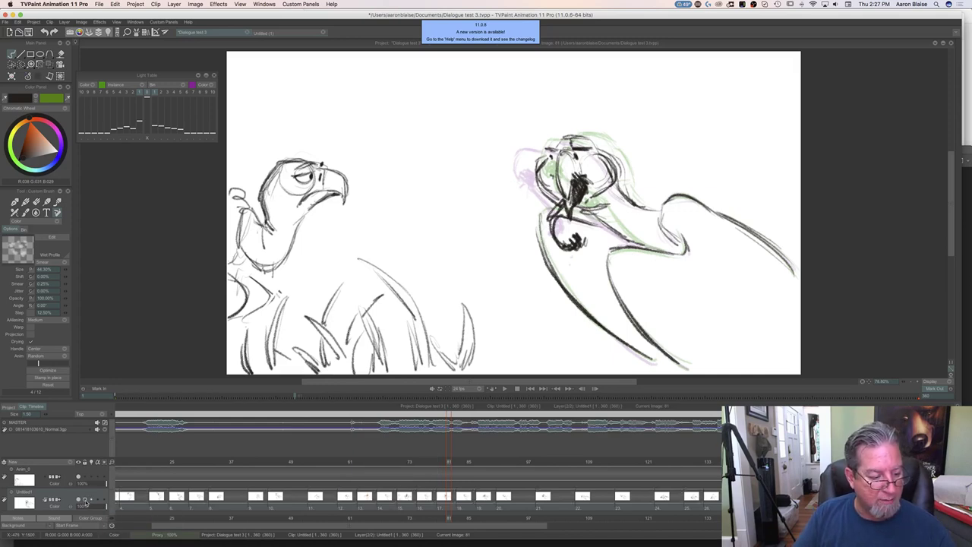
click(84, 500)
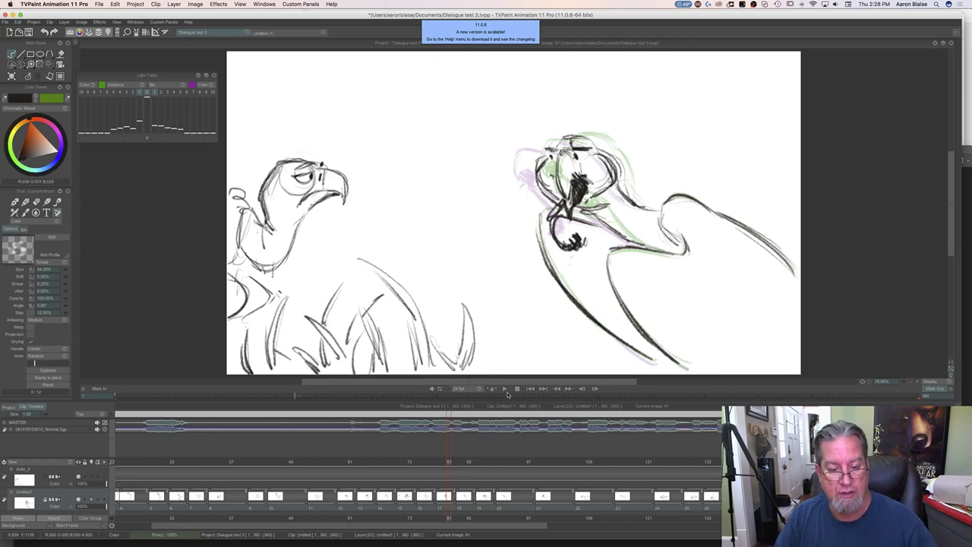
click(506, 390)
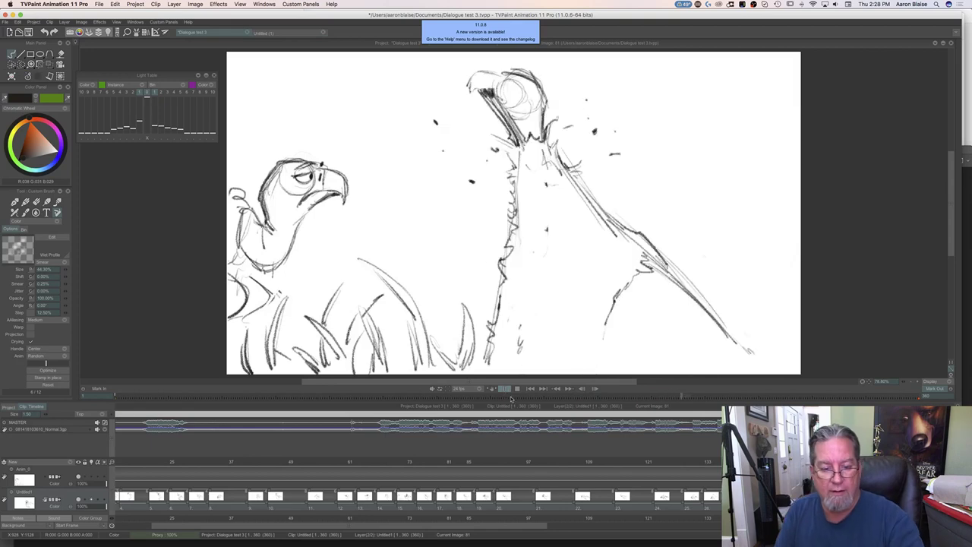
click(503, 389)
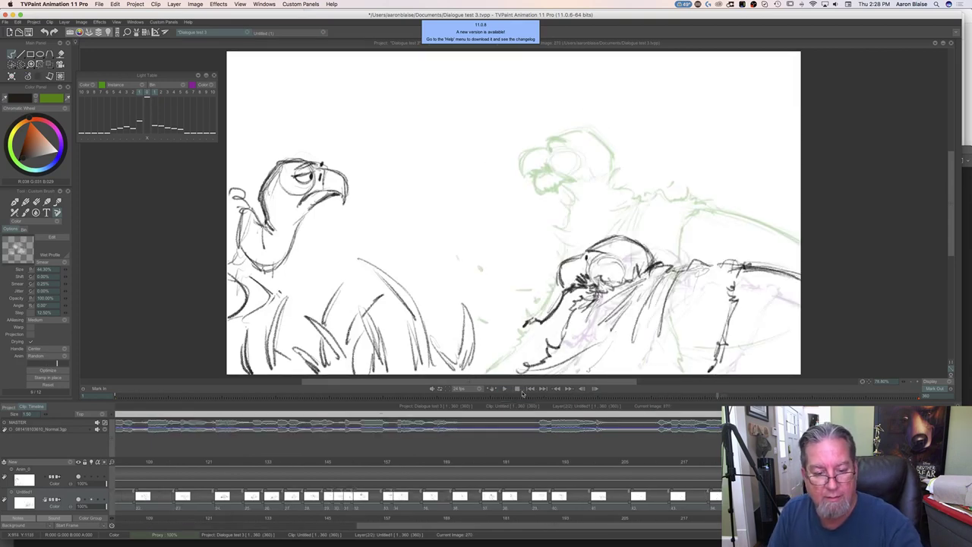
click(505, 389)
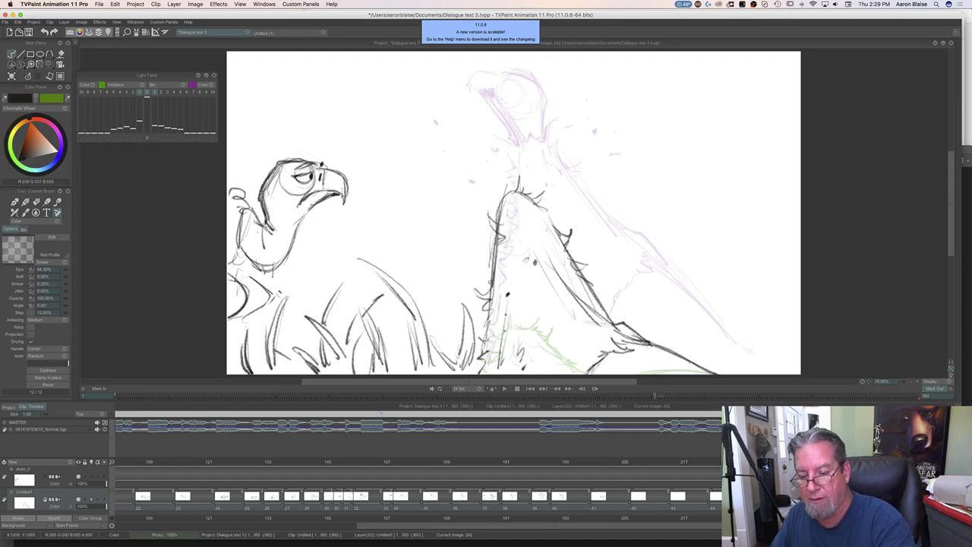
Go to frame 251 and save the Dialogue test 3 project.
key(Left)
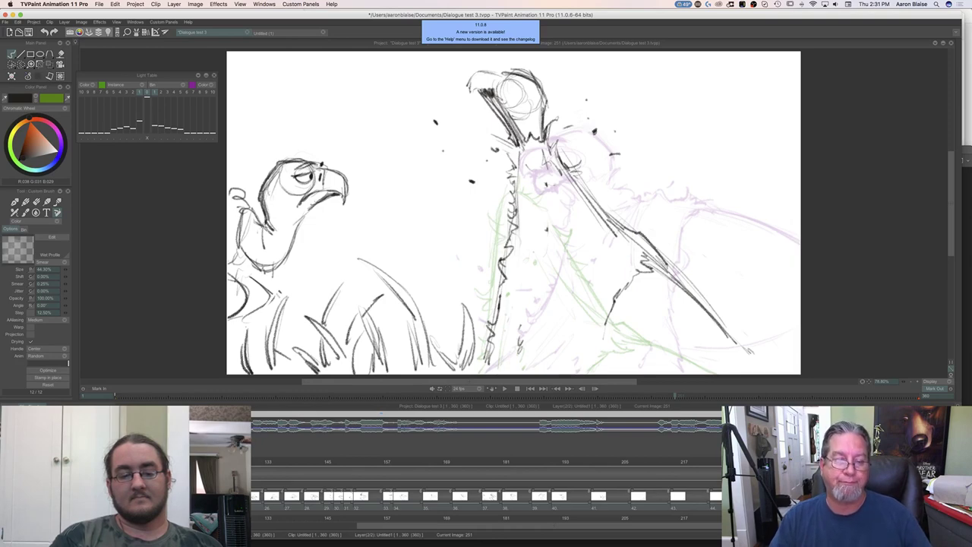
key(super+s)
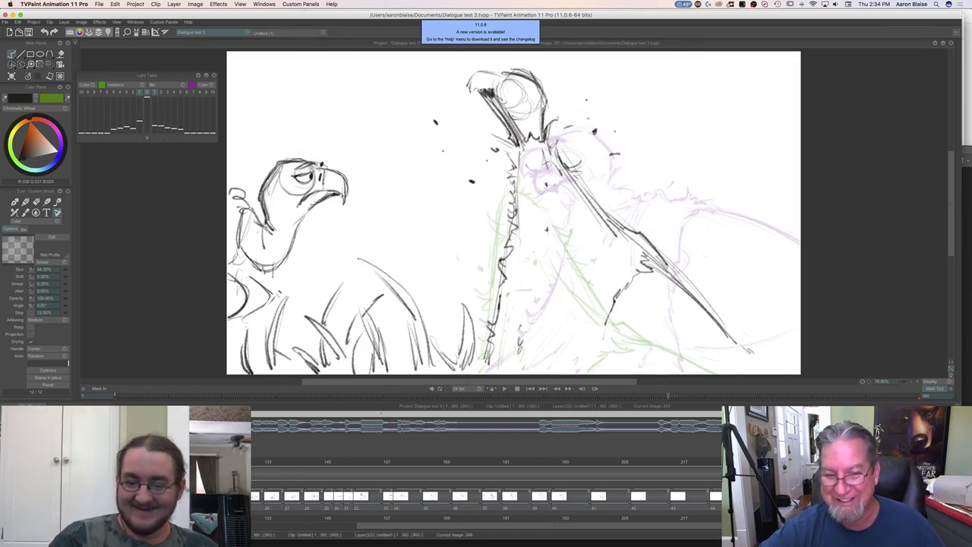
Flip through the neighbouring drawings, and go to the drawing at frame 347 near the end of the clip.
key(Left)
key(Left)
key(Right)
key(Right)
key(Right)
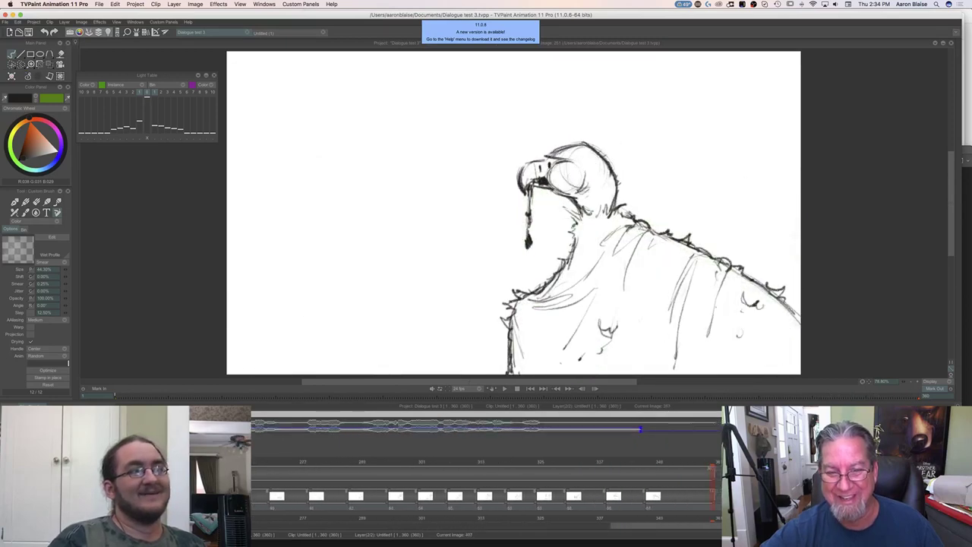
click(561, 477)
drag(560, 477, 551, 477)
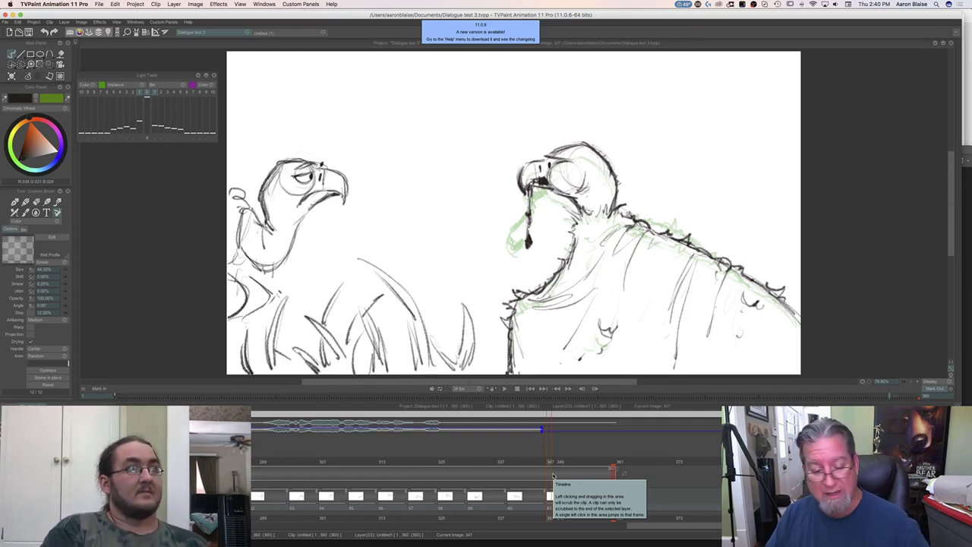
Play the whole animation, stop it, and go to frame 284.
click(504, 389)
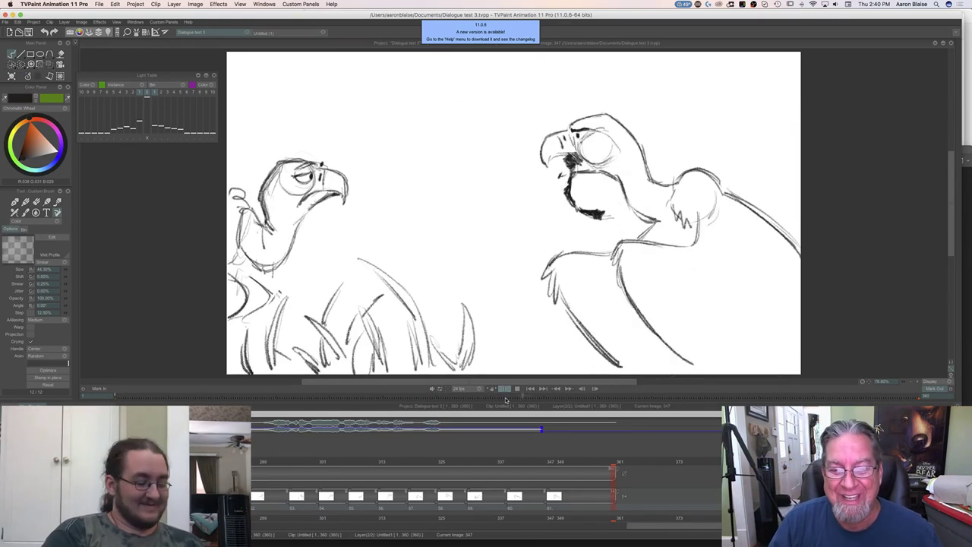
click(516, 390)
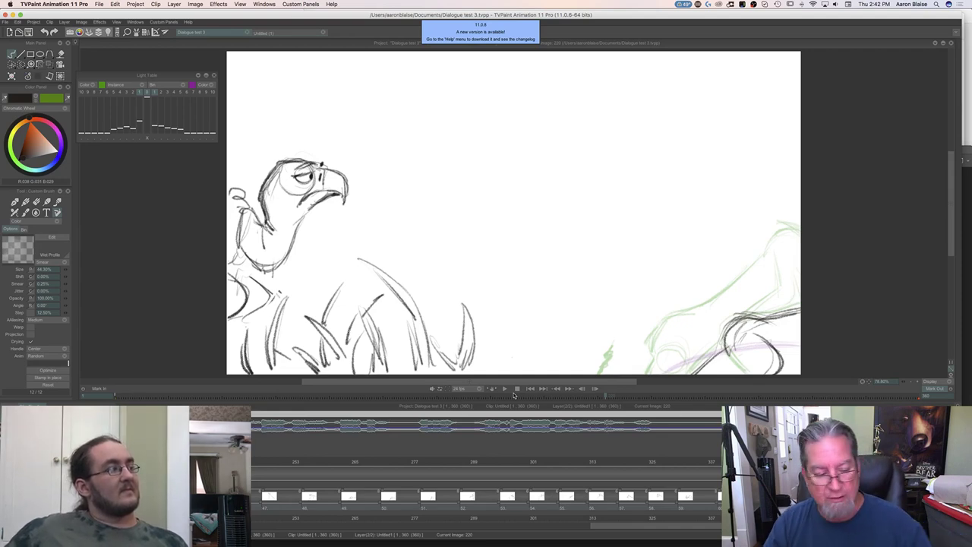
click(454, 478)
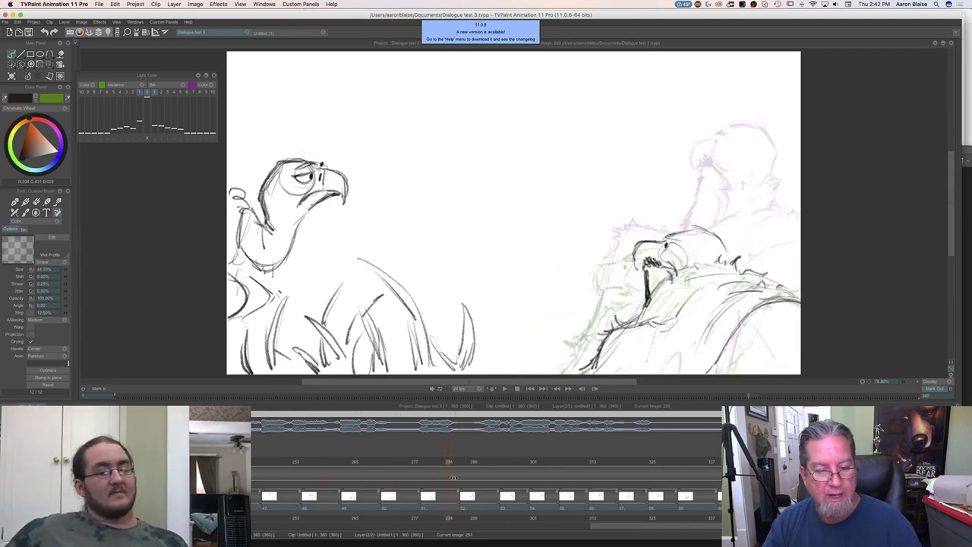